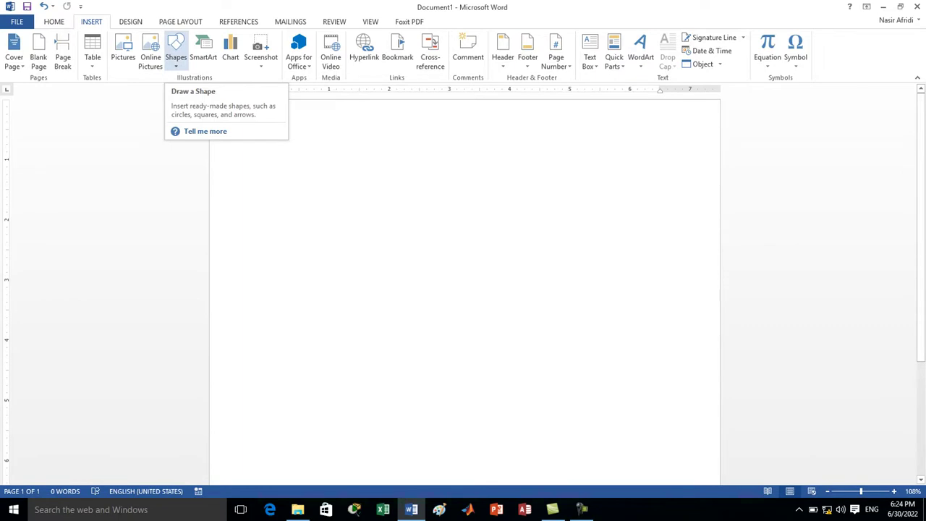
# Zoom the blank page out to 70% so the whole page is visible.
pyautogui.click(175, 57)
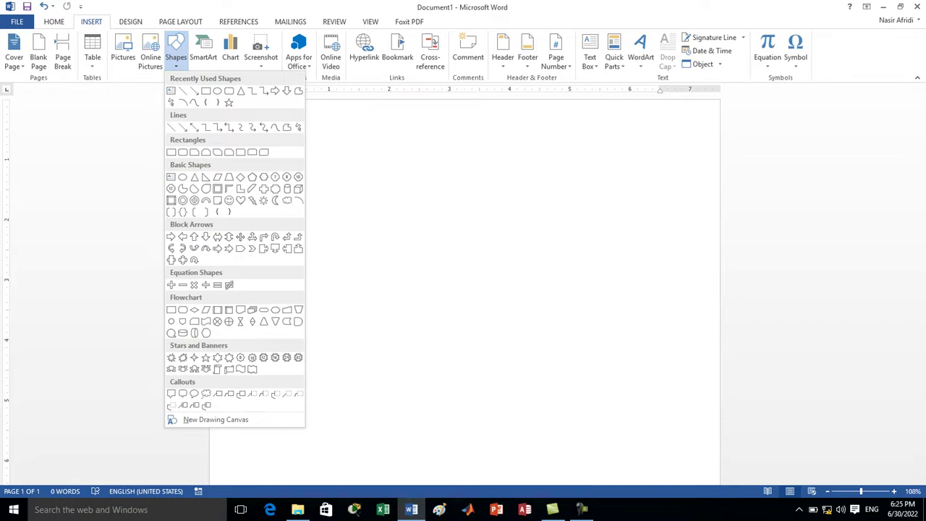
pyautogui.press('Escape')
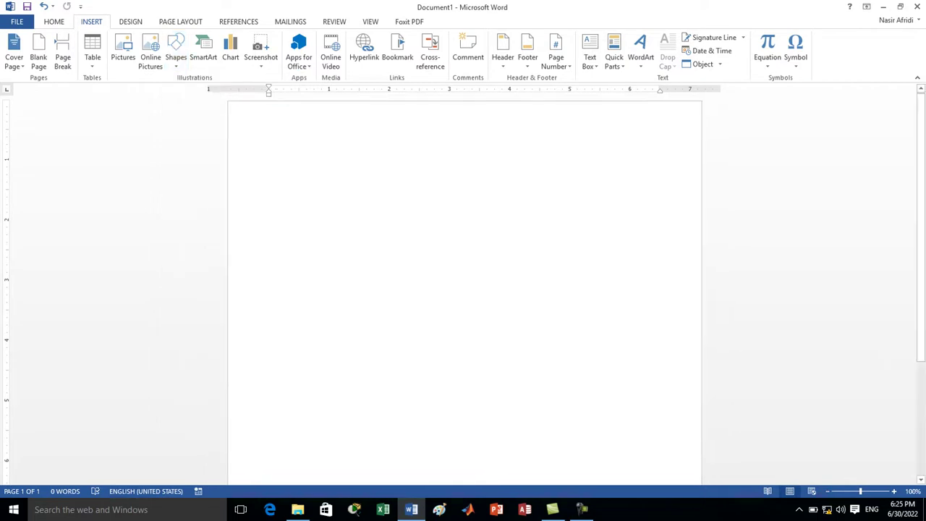
pyautogui.scroll(-2, 463, 289)
pyautogui.scroll(-1, 463, 289)
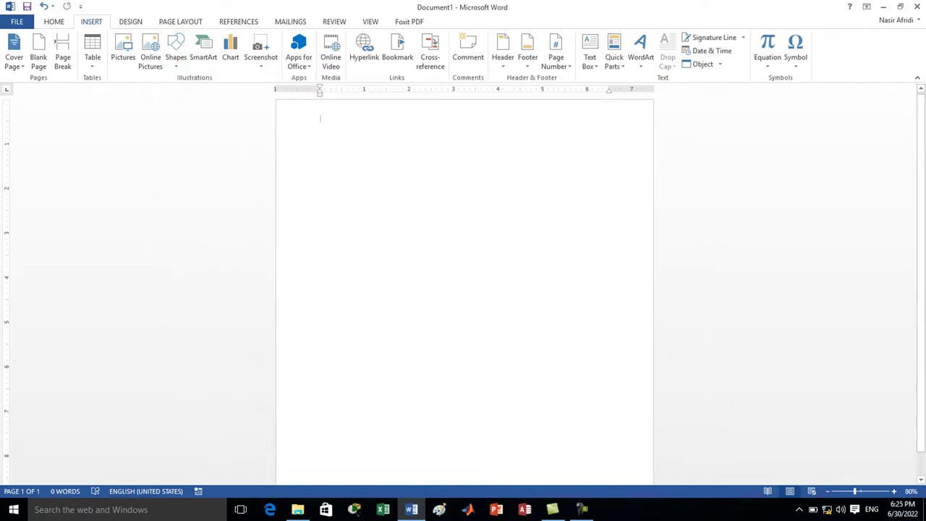
pyautogui.scroll(-1, 463, 290)
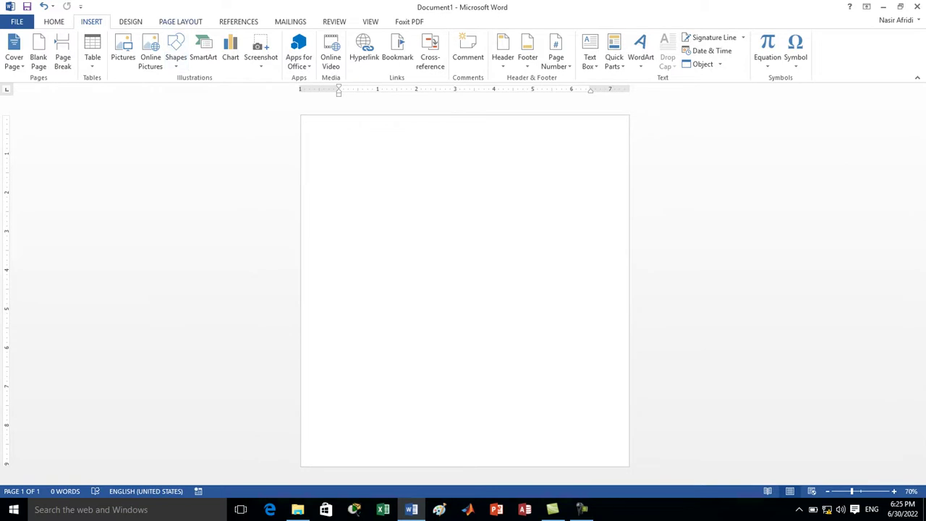
pyautogui.hotkey('alt', 'p')
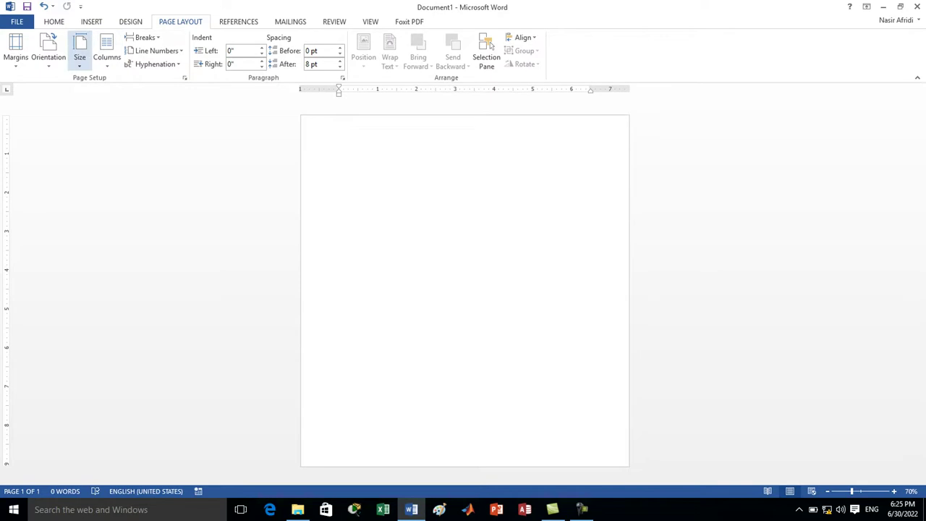
# Set the paper size to A4 and keep the page in Portrait orientation.
pyautogui.click(80, 52)
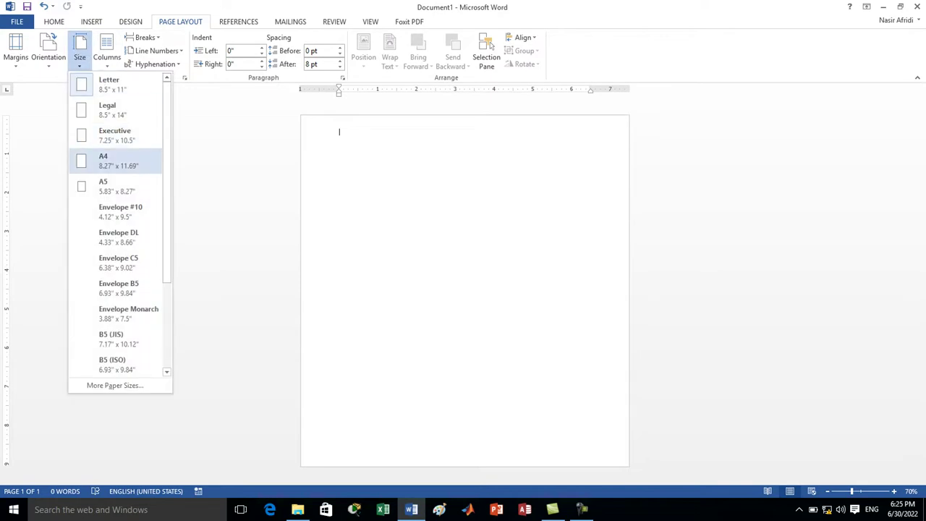
pyautogui.click(116, 161)
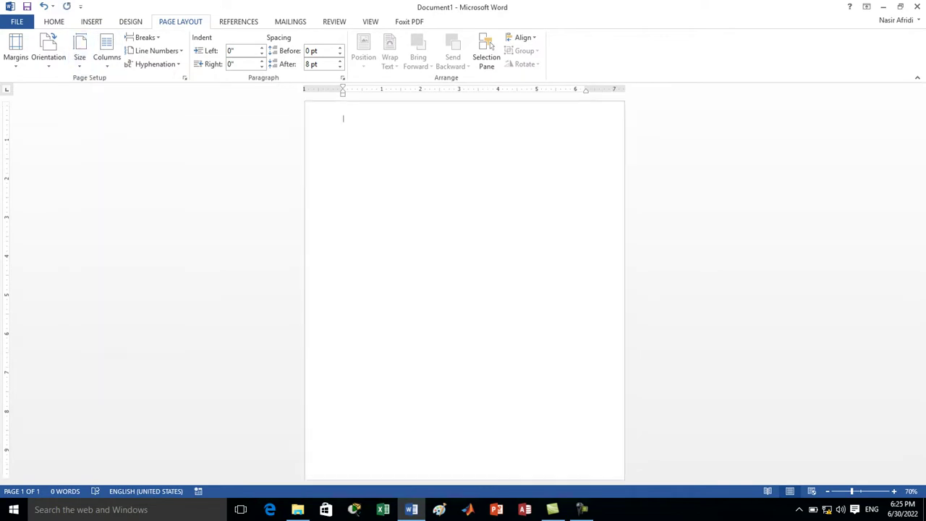
pyautogui.click(48, 52)
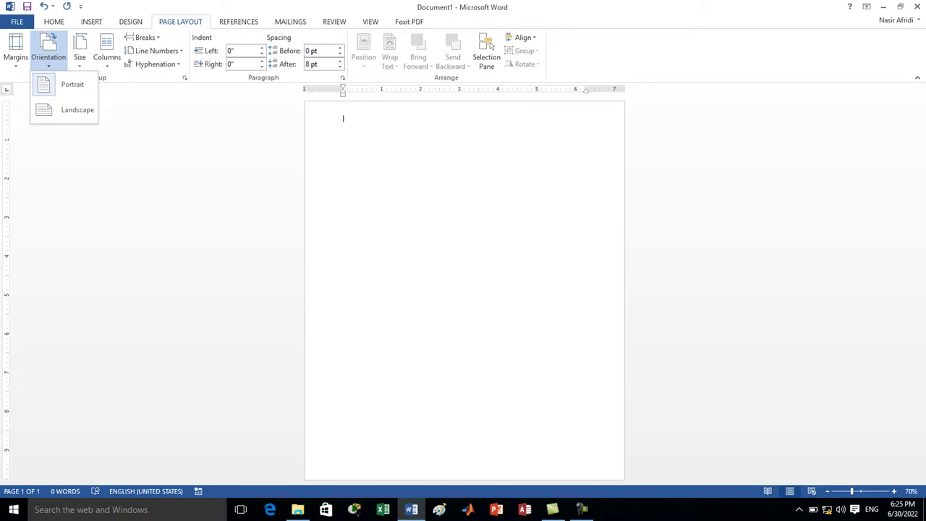
pyautogui.press('Escape')
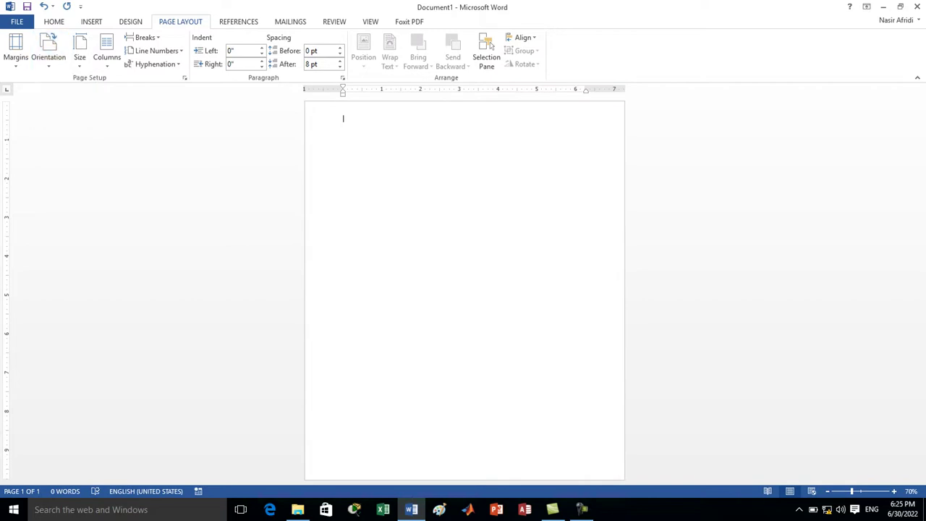
pyautogui.hotkey('alt', 'n')
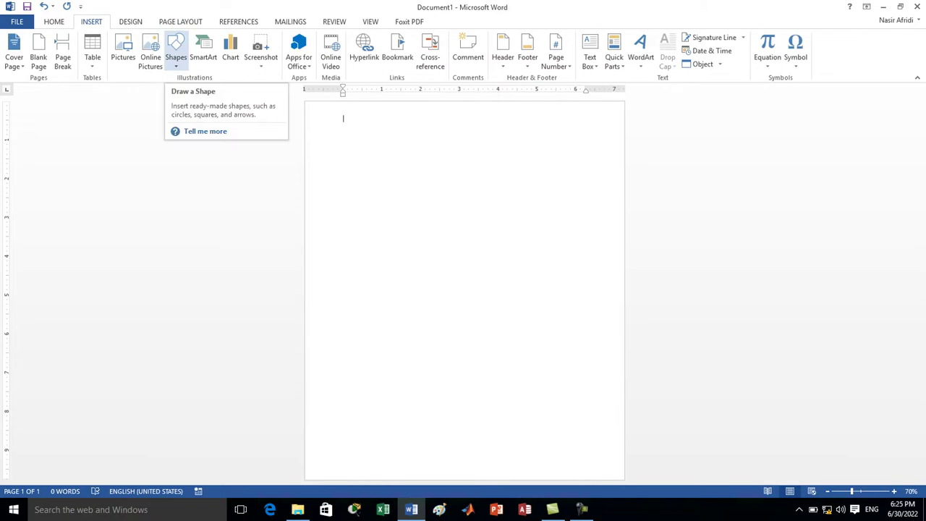
# Draw a rectangle across the top of the page from the left edge to the right edge.
pyautogui.click(176, 54)
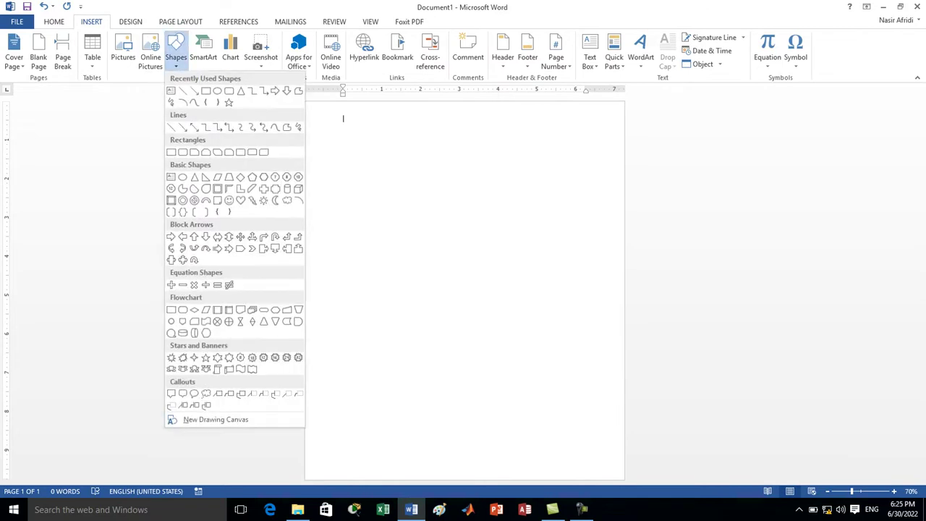
pyautogui.click(205, 90)
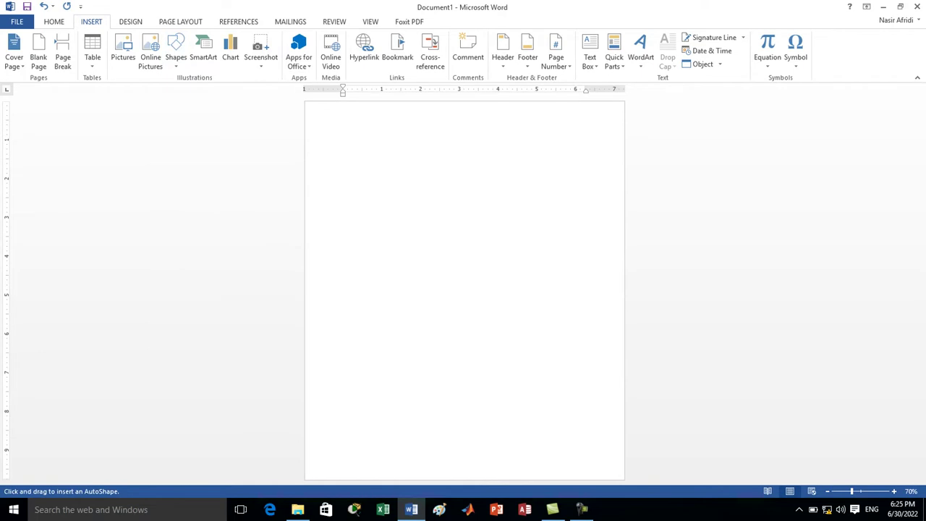
pyautogui.press('Escape')
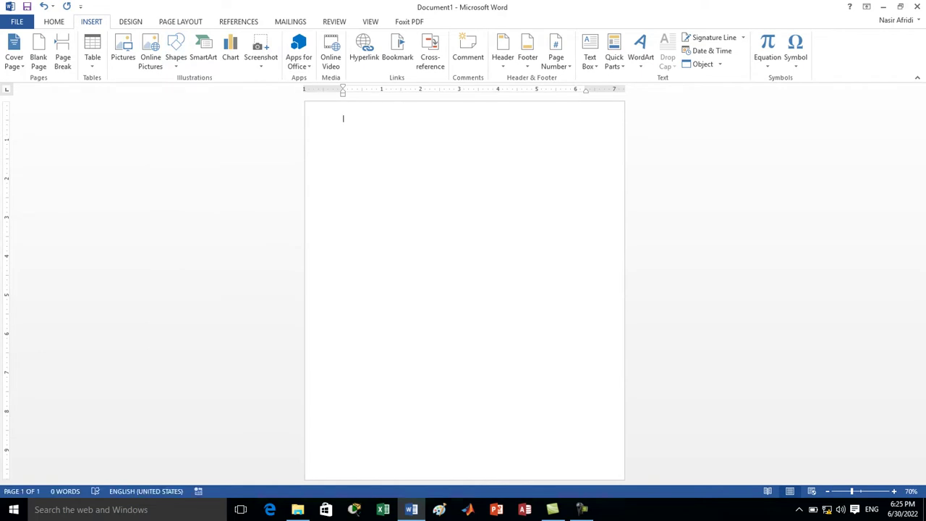
pyautogui.click(176, 51)
pyautogui.click(206, 90)
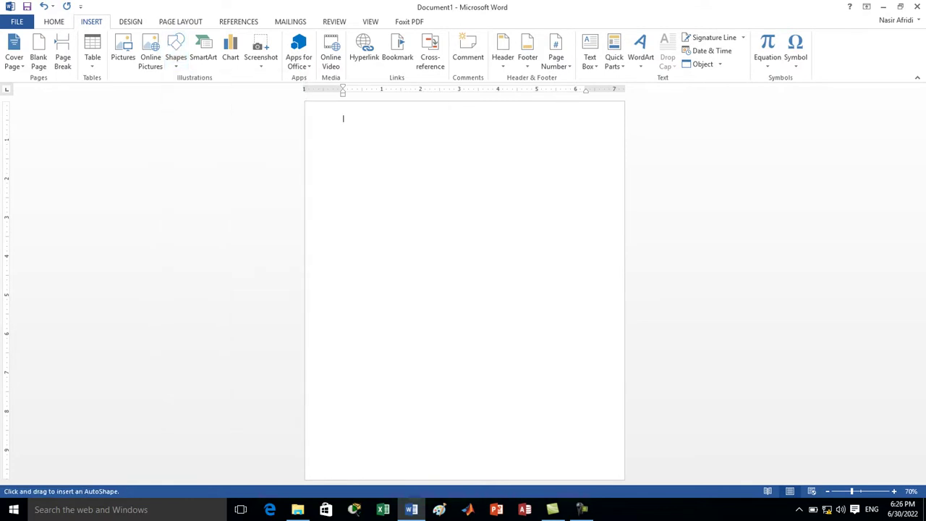
pyautogui.moveTo(306, 103); pyautogui.dragTo(587, 165)
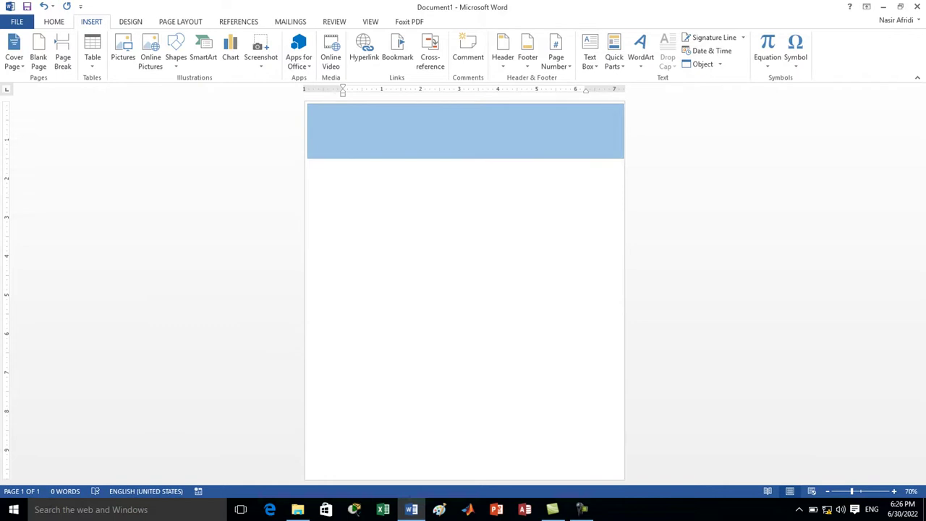
pyautogui.moveTo(587, 165)
pyautogui.mouseDown()
pyautogui.moveTo(639, 157)
pyautogui.moveTo(624, 159)
pyautogui.mouseUp()
pyautogui.moveTo(307, 131); pyautogui.dragTo(305, 131)
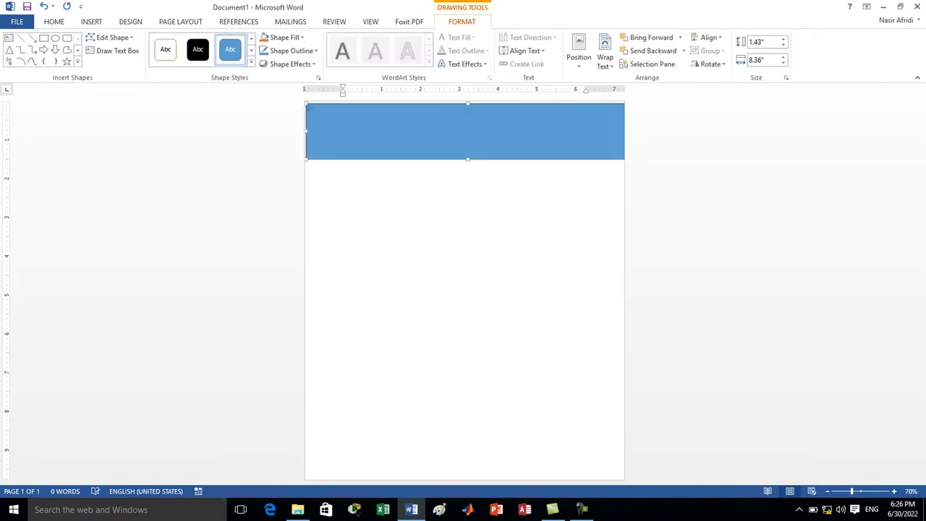
# Nudge the blue rectangle up to the page top and make the band taller.
pyautogui.press('Escape')
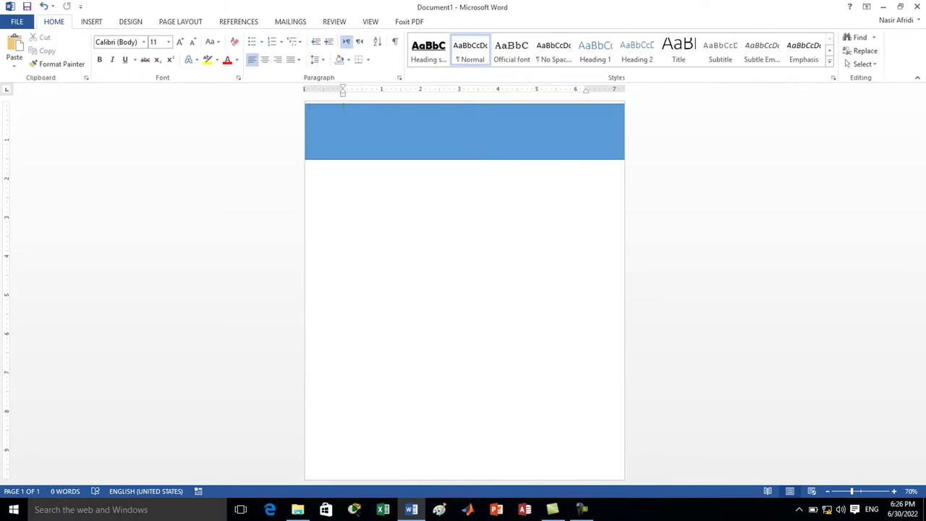
pyautogui.click(343, 105)
pyautogui.press('Up')
pyautogui.press('Up')
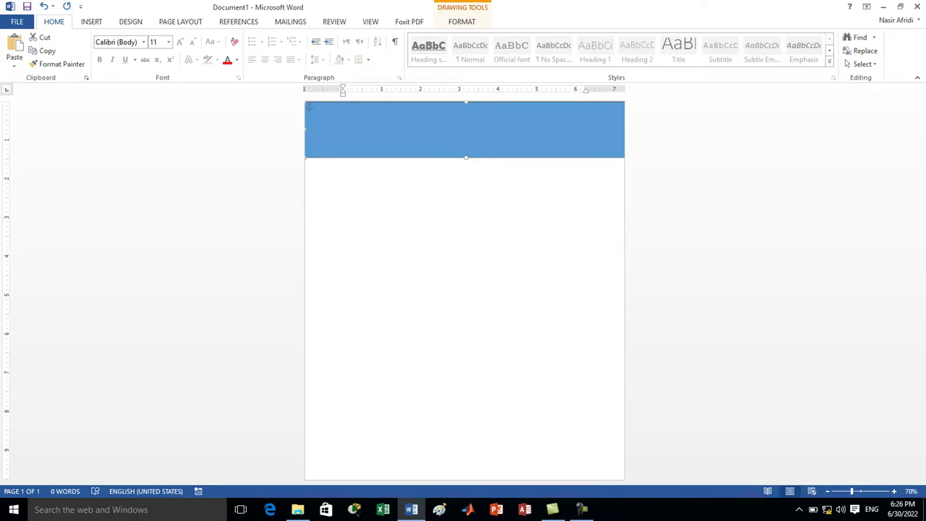
pyautogui.moveTo(466, 157); pyautogui.dragTo(466, 170)
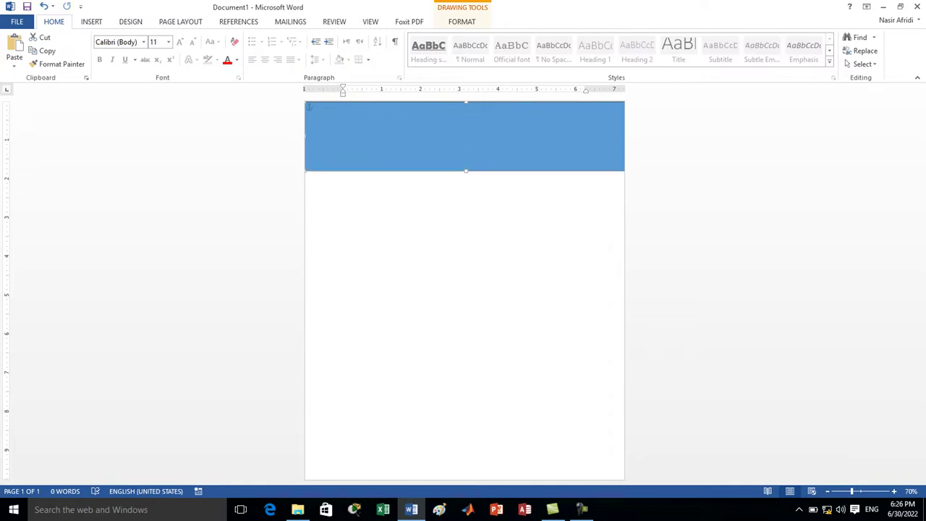
# Enter Edit Points on the blue band, try a bottom-edge point, then delete it.
pyautogui.rightClick(552, 169)
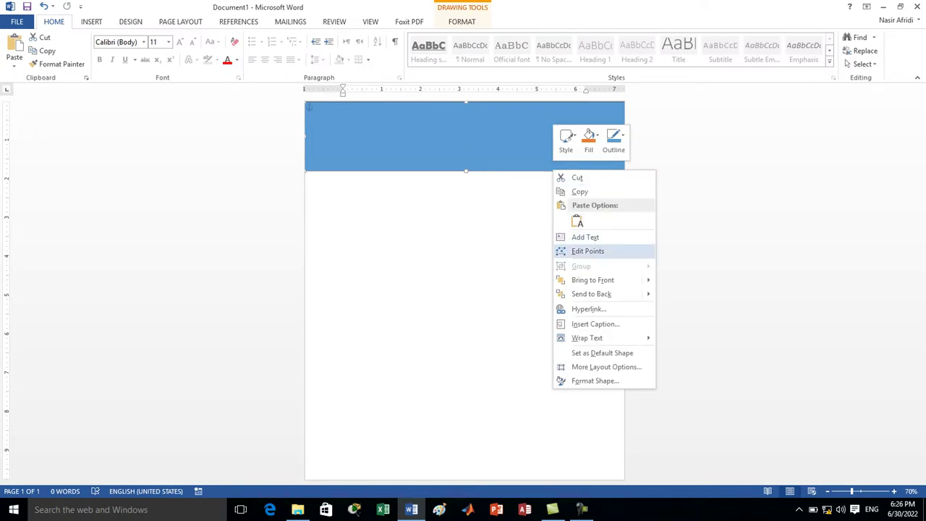
pyautogui.click(587, 251)
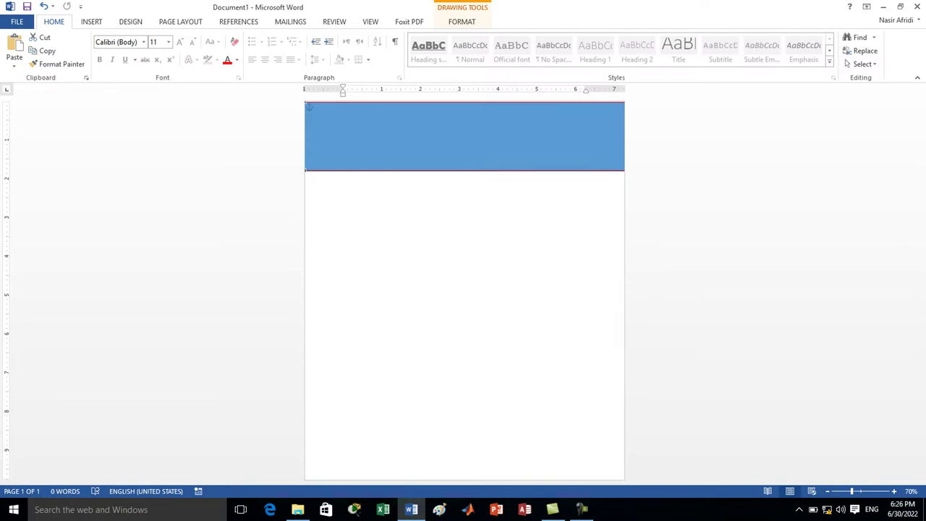
pyautogui.rightClick(551, 170)
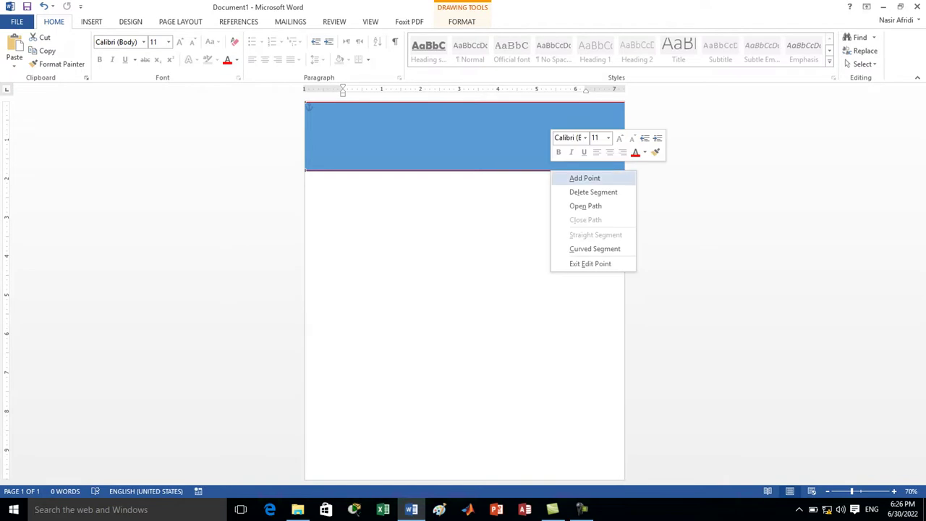
pyautogui.click(584, 178)
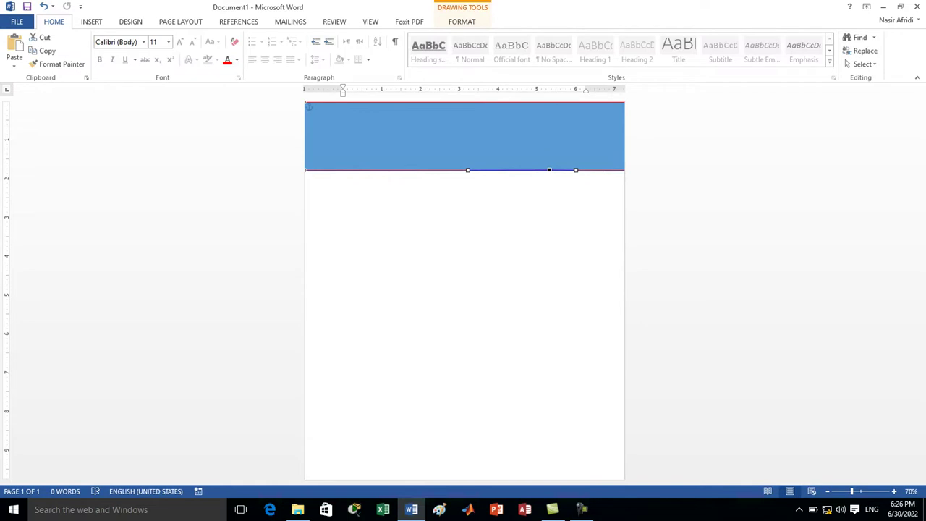
pyautogui.rightClick(549, 169)
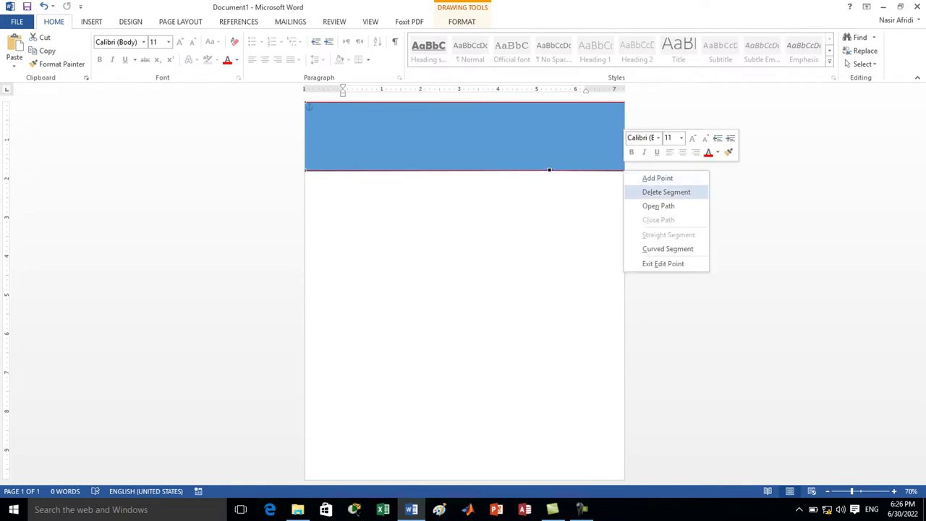
pyautogui.click(666, 192)
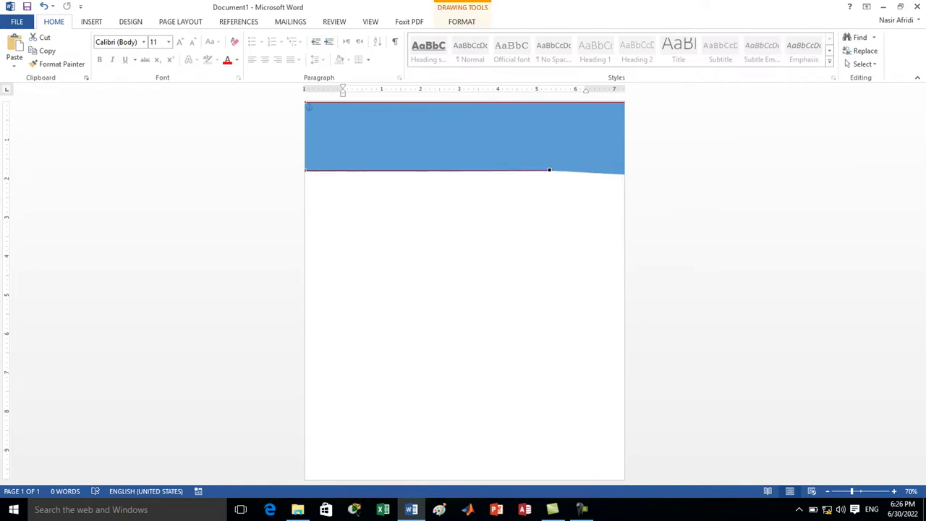
pyautogui.hotkey('ctrl', 'z')
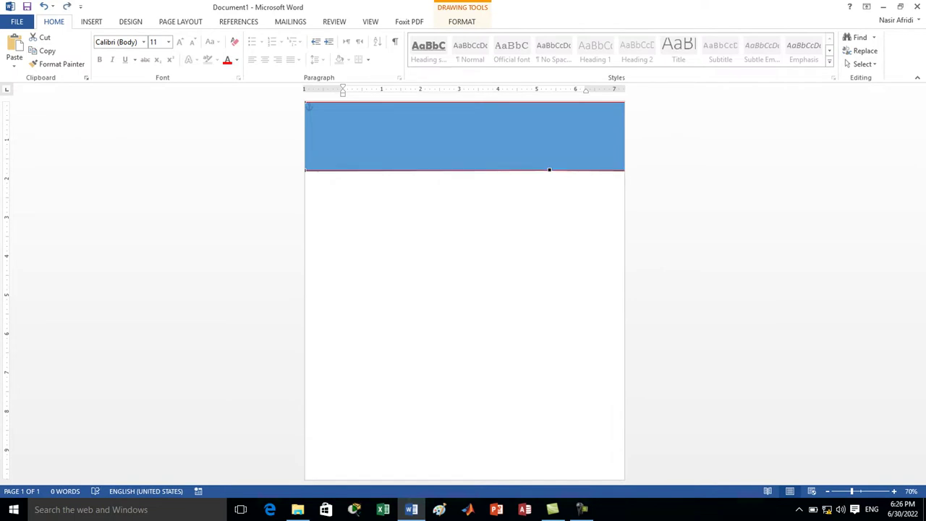
pyautogui.rightClick(549, 170)
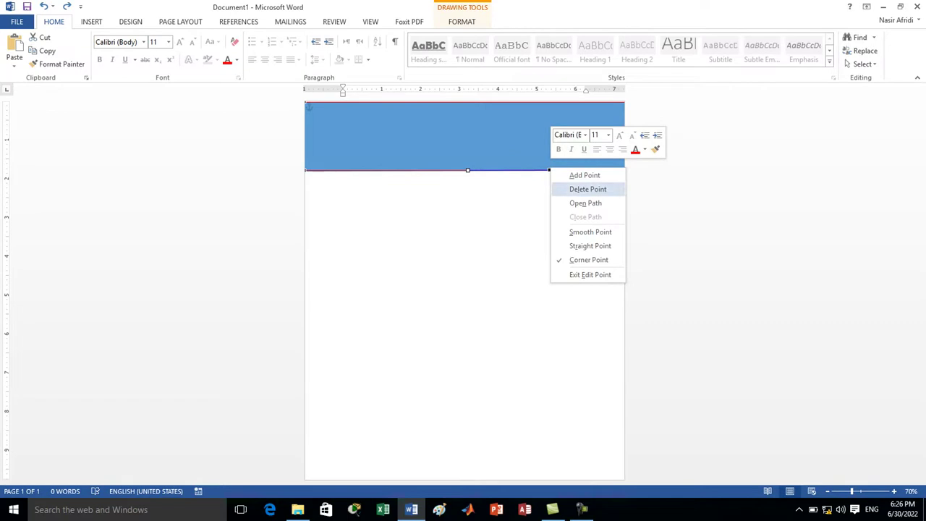
pyautogui.click(587, 189)
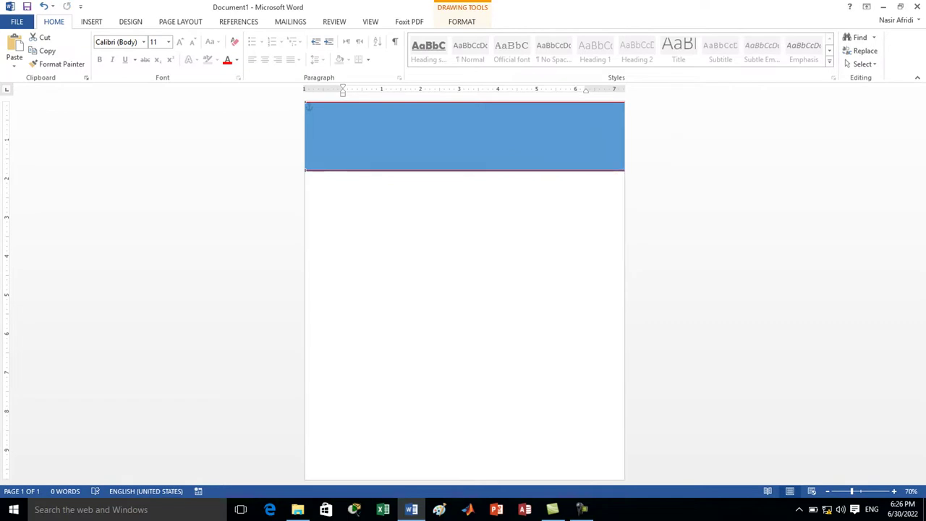
pyautogui.click(343, 118)
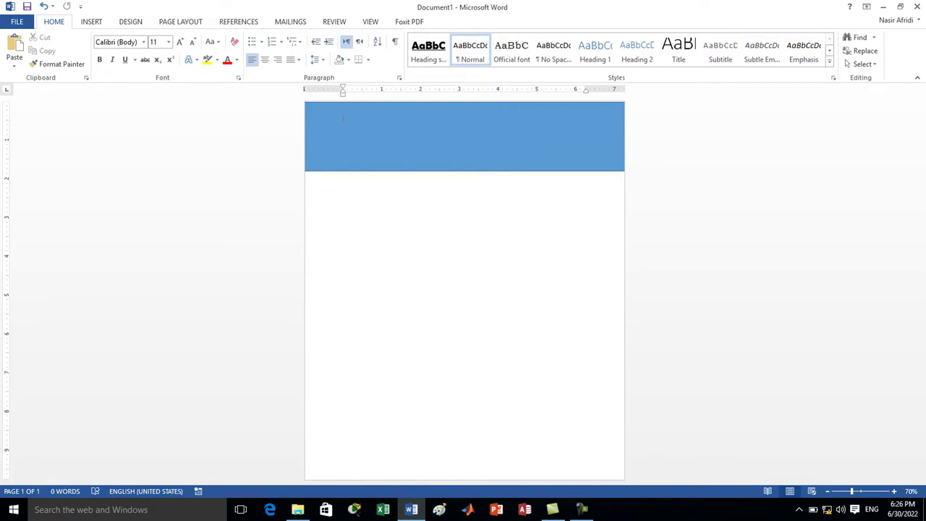
# Re-enter Edit Points and add a new point on the band's bottom edge.
pyautogui.rightClick(547, 172)
pyautogui.press('Escape')
pyautogui.click(546, 171)
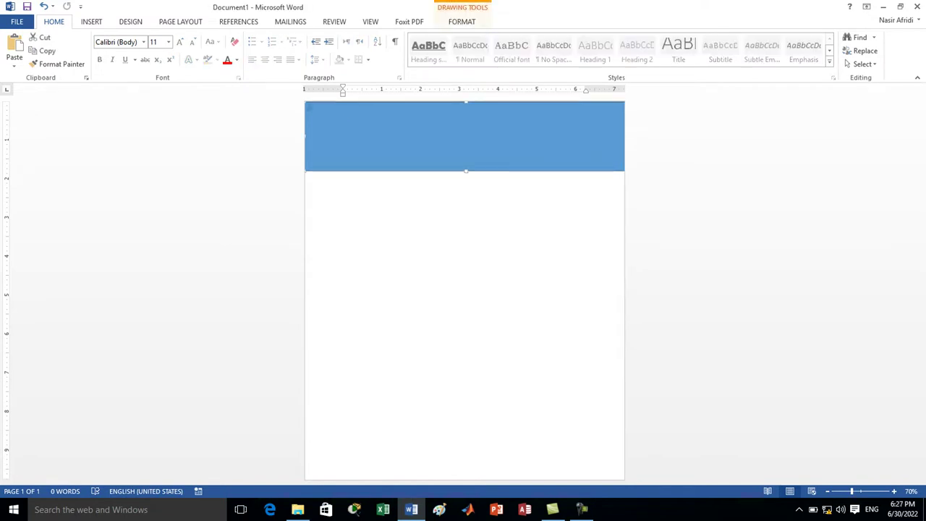
pyautogui.rightClick(546, 170)
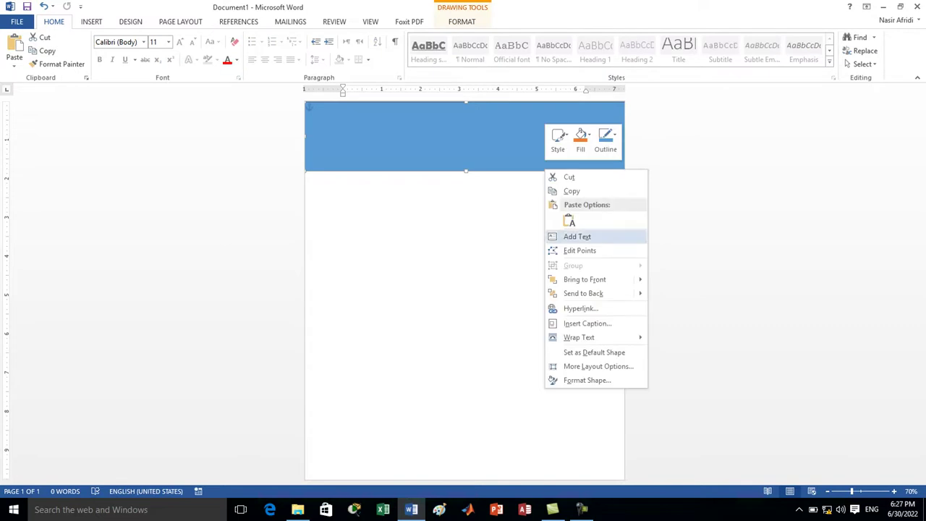
pyautogui.click(579, 250)
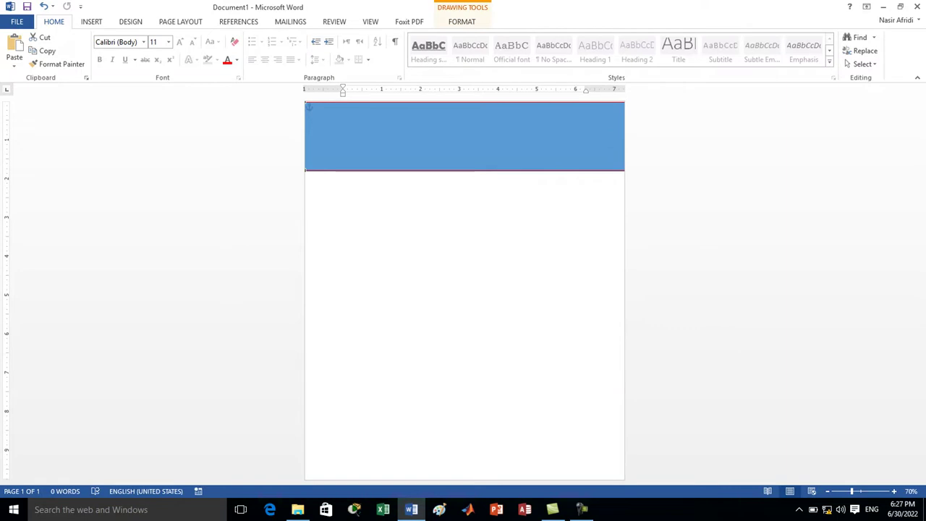
pyautogui.rightClick(543, 170)
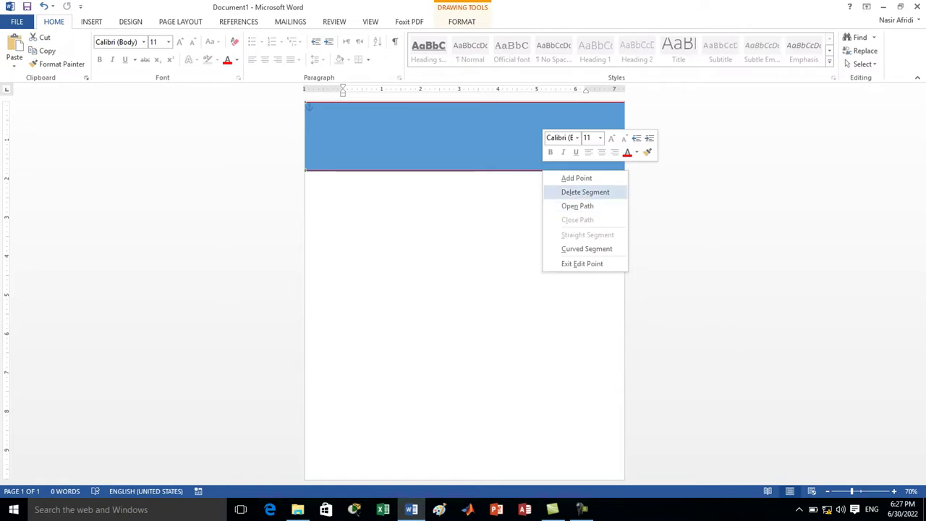
pyautogui.click(576, 178)
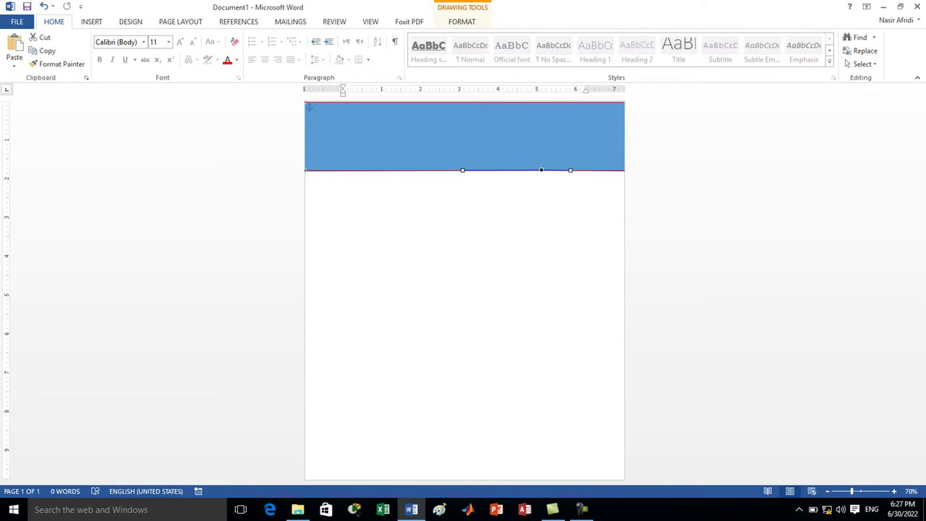
# Pull the new point upward into a wave near the right end and paste a duplicate.
pyautogui.moveTo(541, 170); pyautogui.dragTo(581, 133)
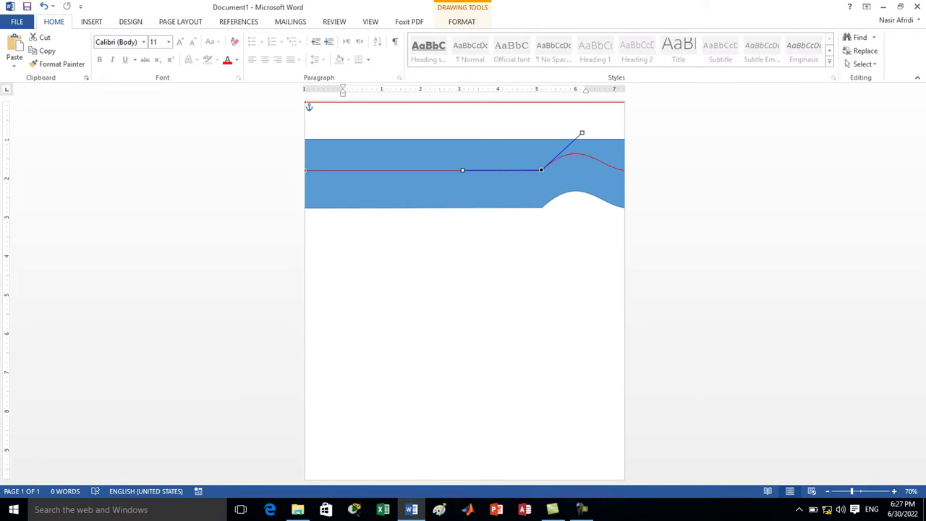
pyautogui.hotkey('ctrl', 'v')
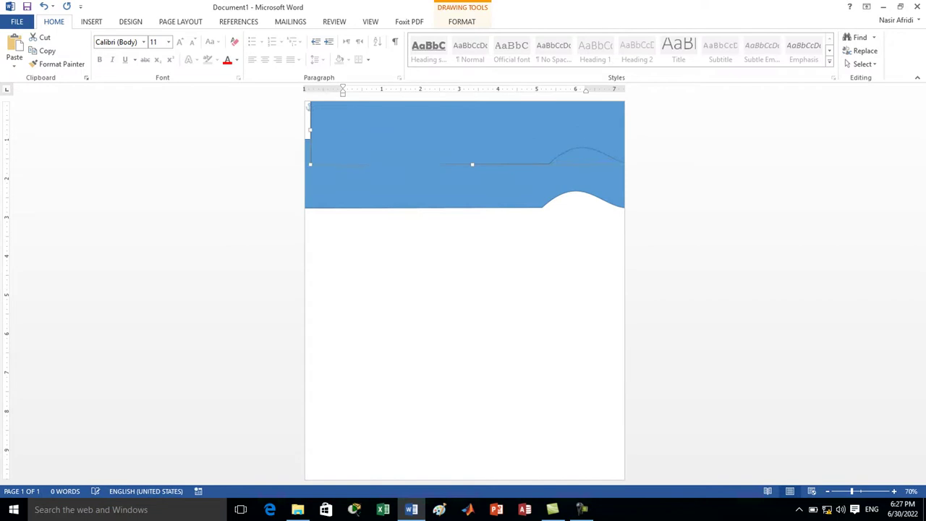
# Offset the duplicate wave lower, send it to back, then nudge it up behind the original.
pyautogui.moveTo(434, 166); pyautogui.dragTo(434, 216)
pyautogui.press('Left')
pyautogui.hotkey('ctrl', 'Left')
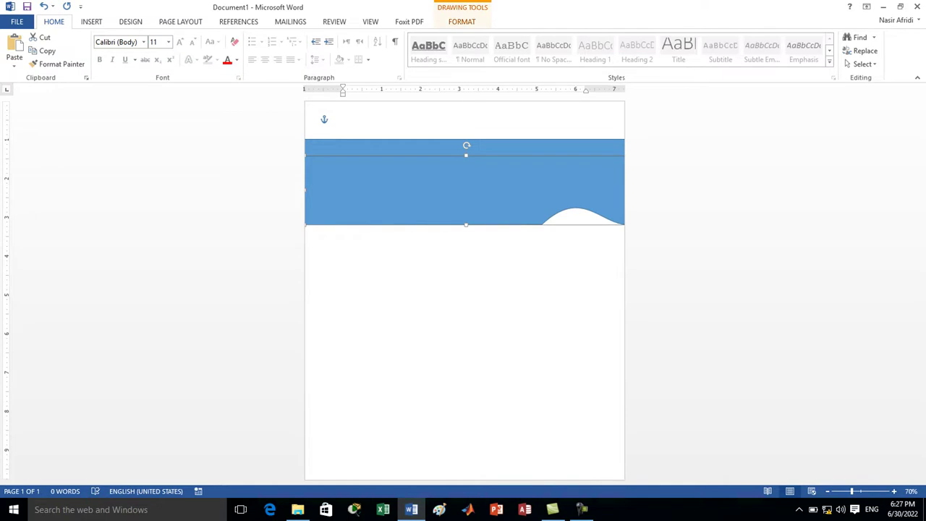
pyautogui.click(467, 22)
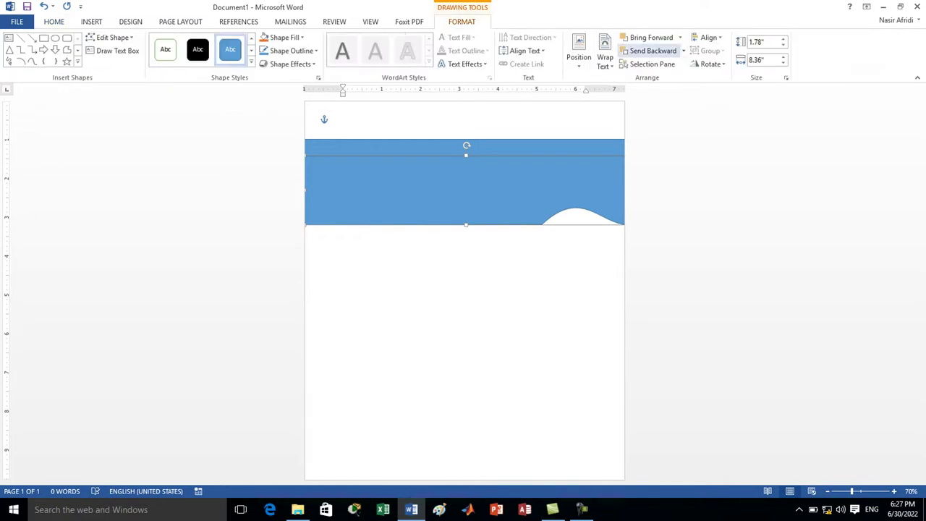
pyautogui.click(683, 51)
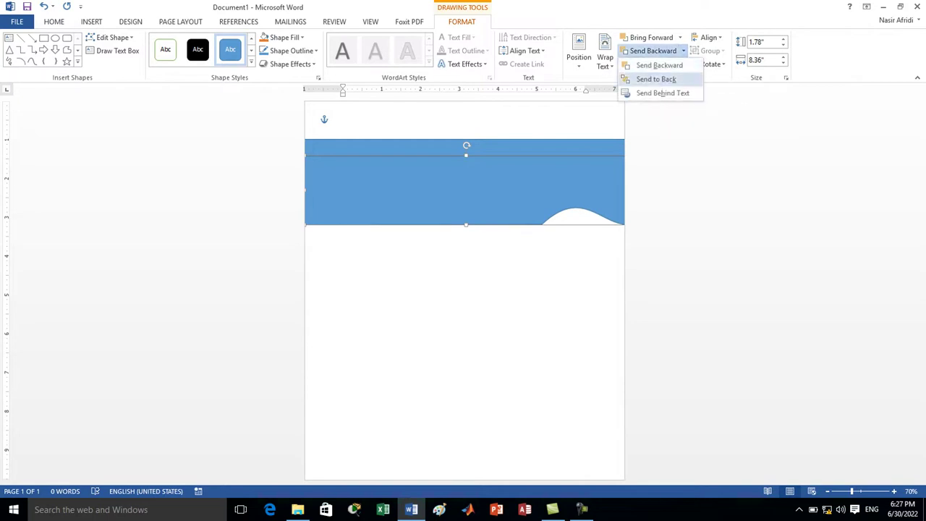
pyautogui.click(656, 79)
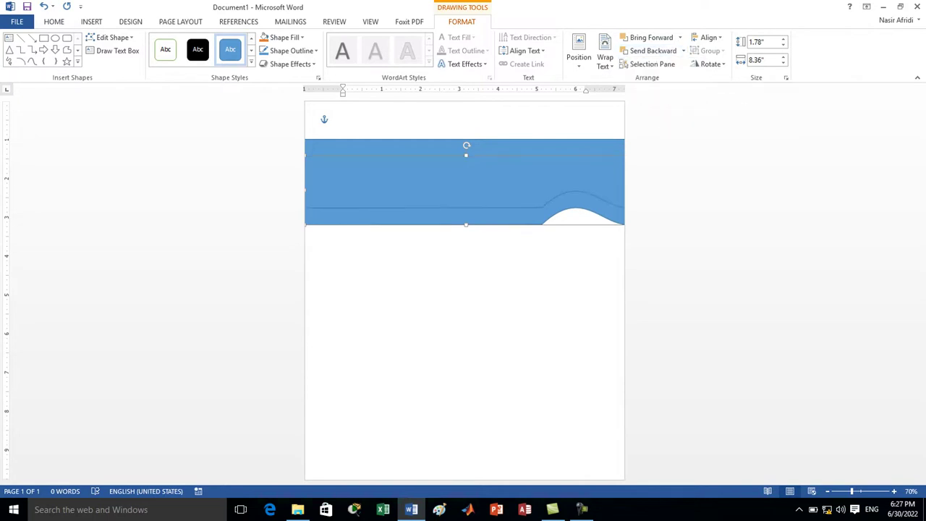
pyautogui.moveTo(466, 147); pyautogui.dragTo(466, 140)
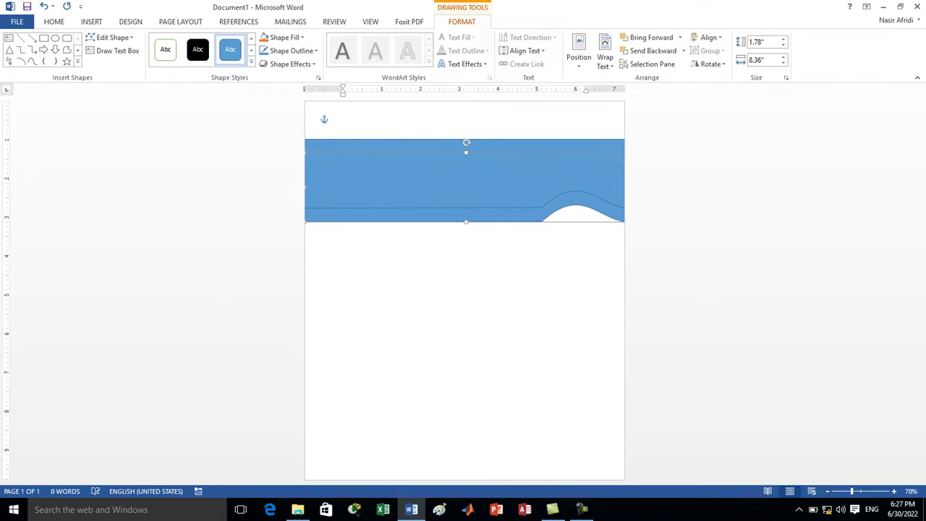
pyautogui.press('Up')
pyautogui.press('Up')
pyautogui.press('Up')
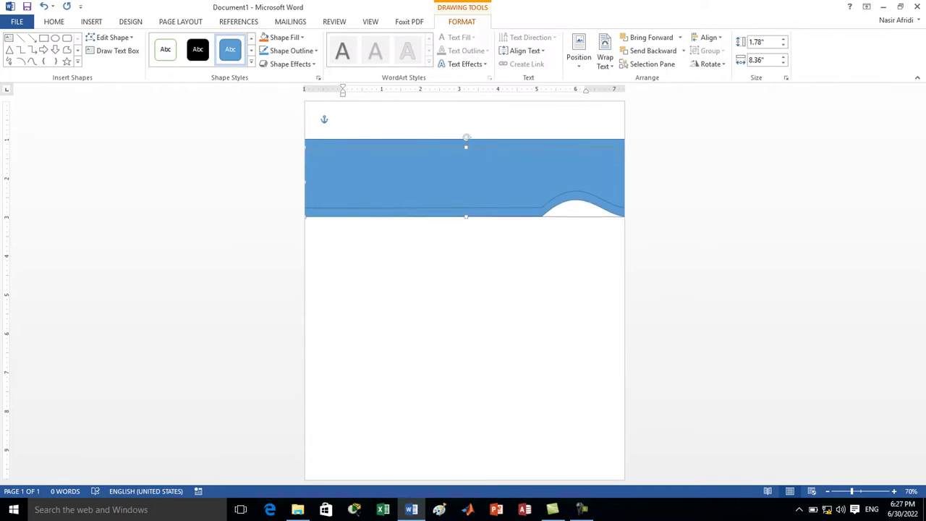
pyautogui.press('Up')
pyautogui.press('Up')
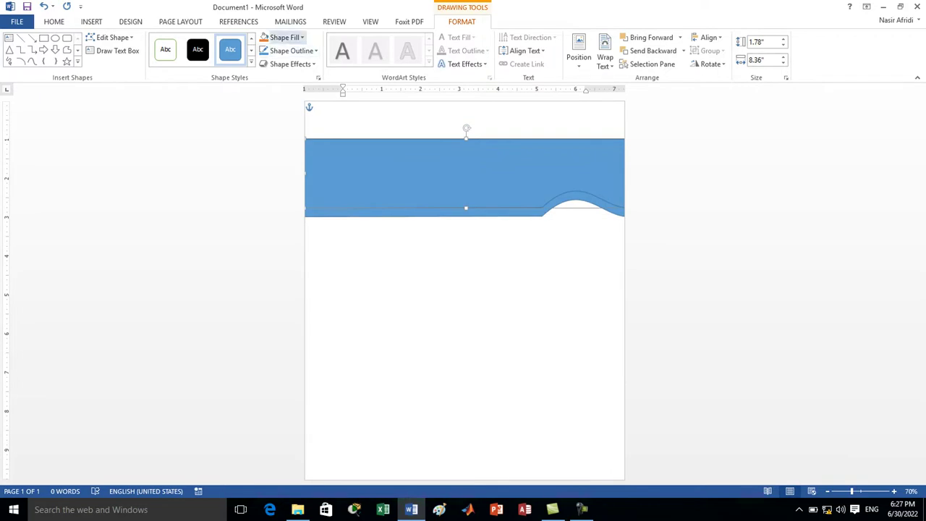
# Fill the front header shape dark blue.
pyautogui.click(286, 37)
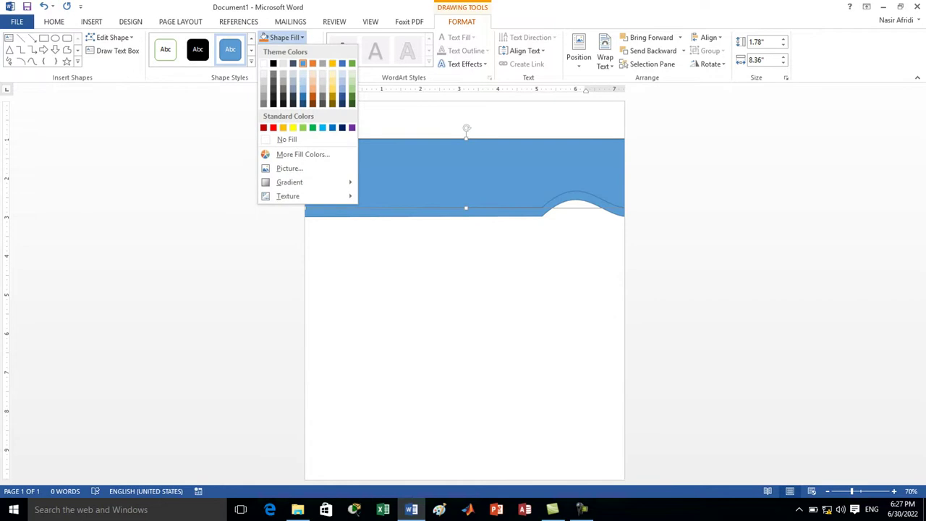
pyautogui.press('Escape')
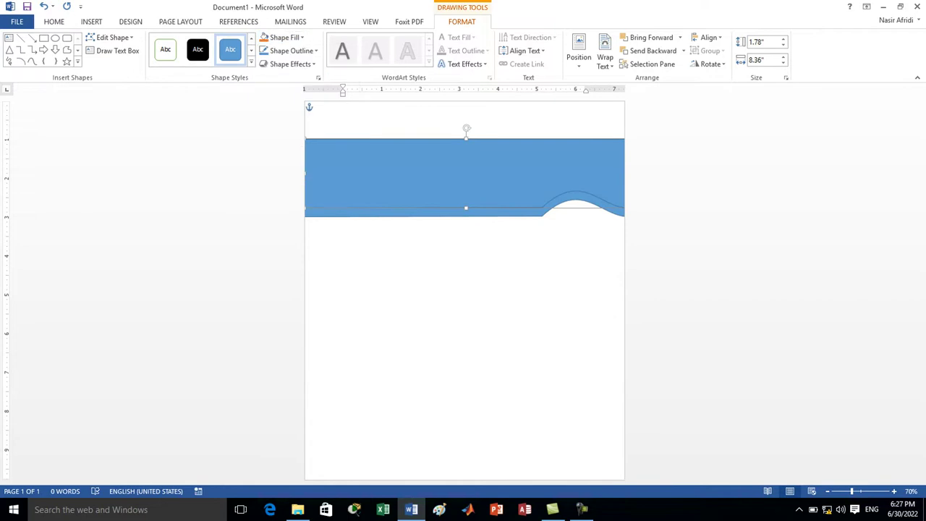
pyautogui.click(285, 36)
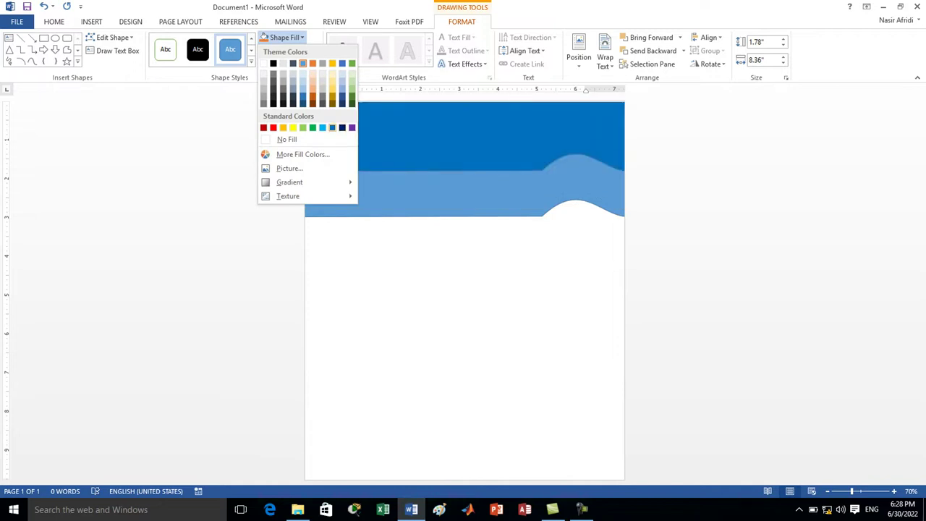
pyautogui.click(332, 128)
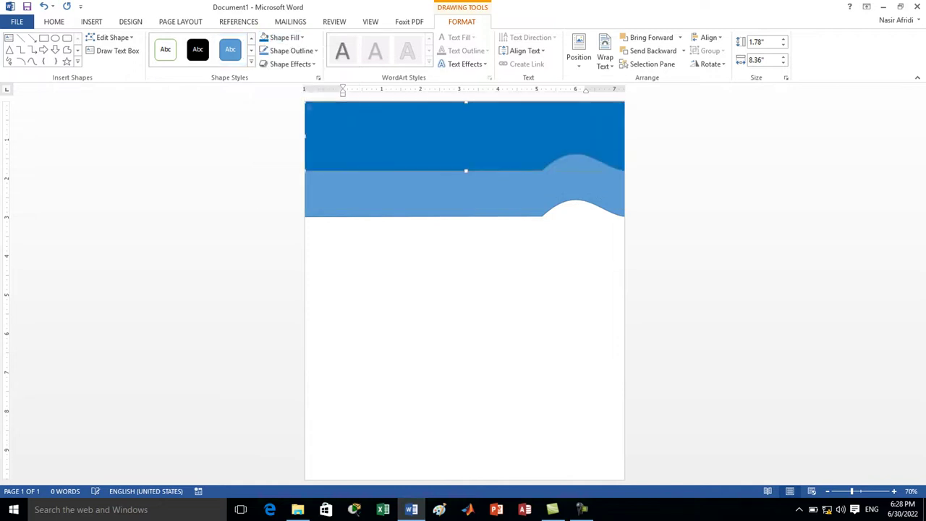
# Give the back wave no outline and a red fill, and raise it into a thin stripe.
pyautogui.click(463, 195)
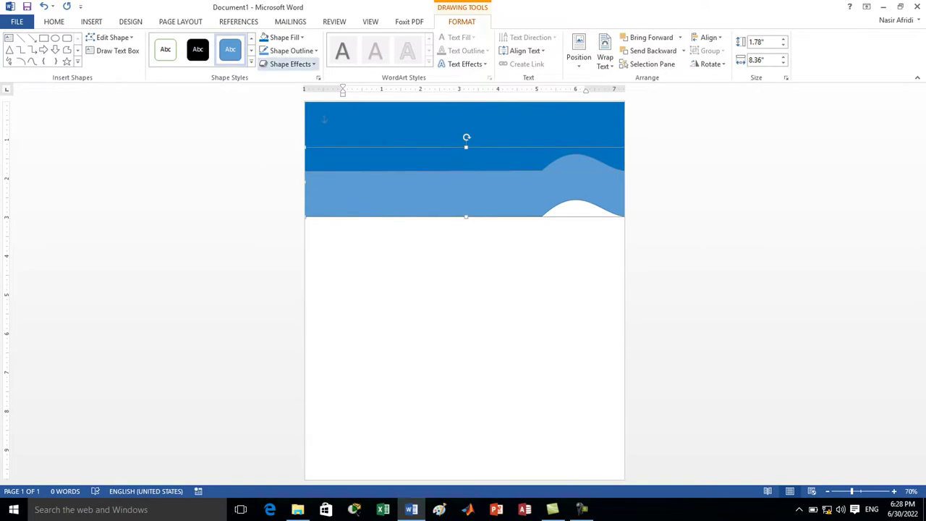
pyautogui.click(291, 51)
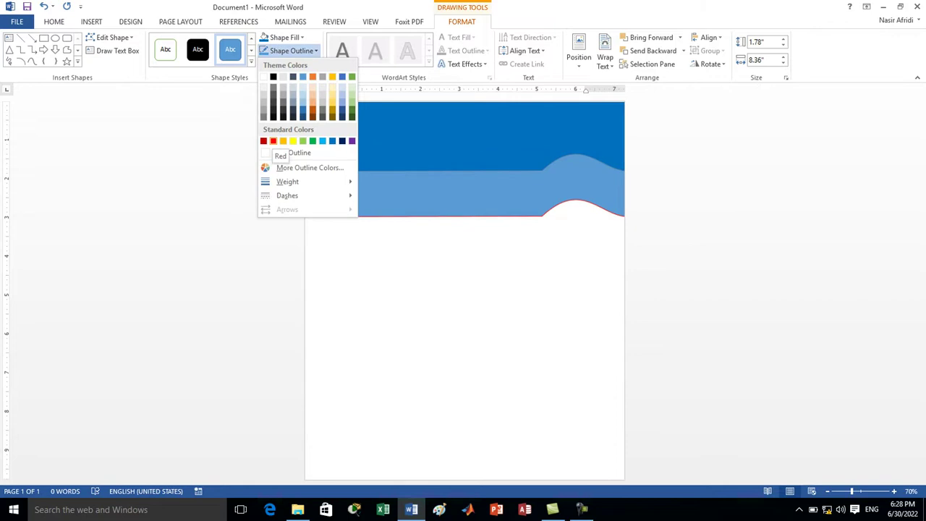
pyautogui.click(293, 153)
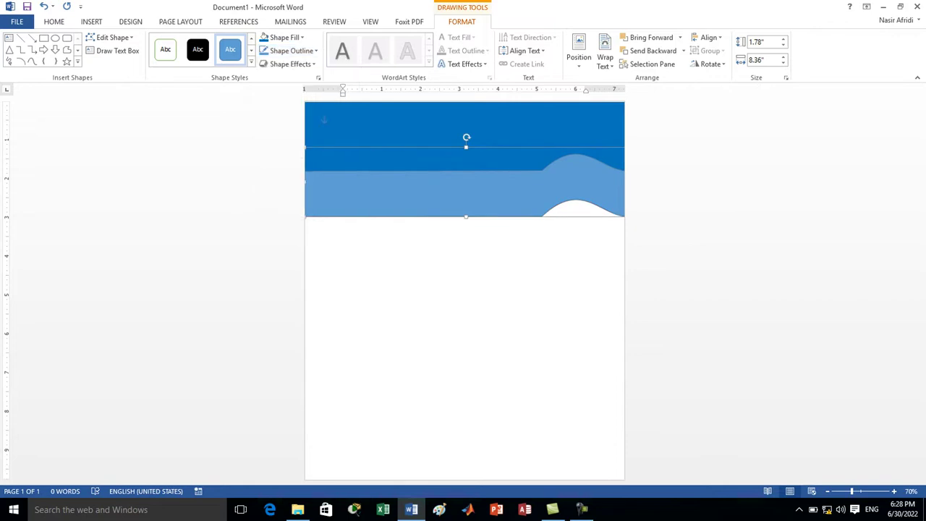
pyautogui.click(294, 153)
pyautogui.click(325, 131)
pyautogui.click(289, 38)
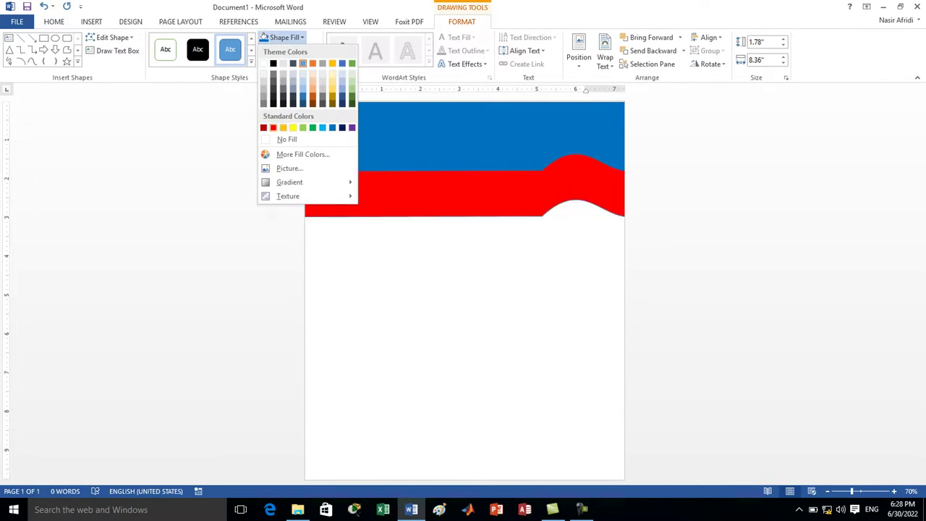
pyautogui.click(273, 127)
pyautogui.press('Up')
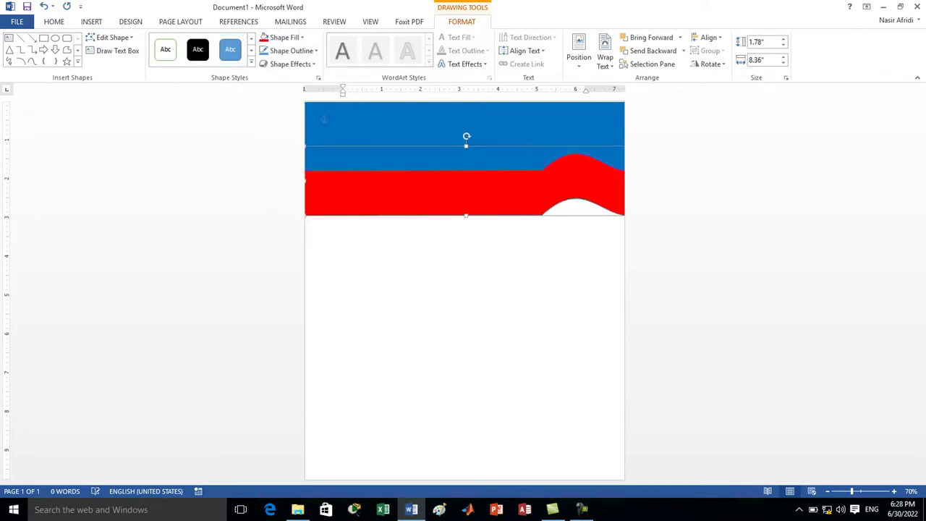
pyautogui.press('Up')
pyautogui.press('Up')
pyautogui.press('Up')
pyautogui.press('Up')
pyautogui.press('Up')
pyautogui.press('Up')
pyautogui.press('Up')
pyautogui.press('Up')
pyautogui.press('Up')
pyautogui.press('Up')
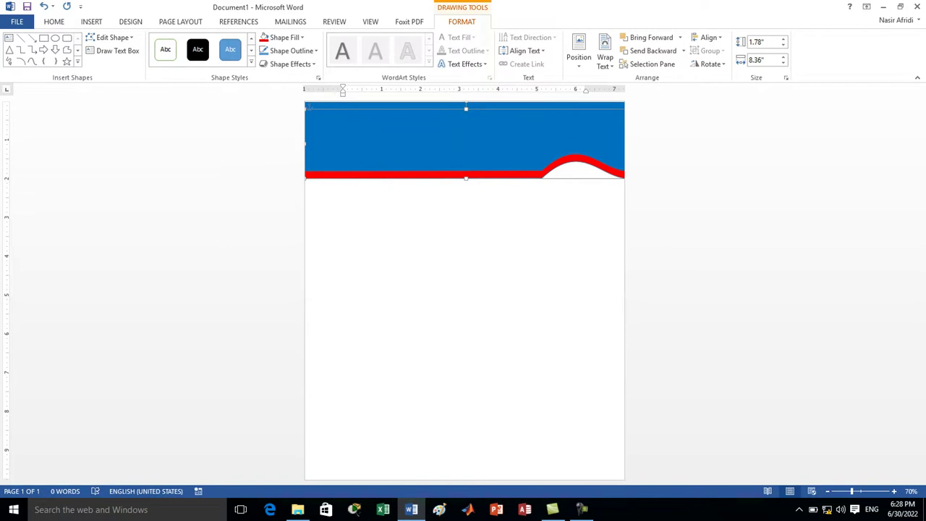
pyautogui.press('Escape')
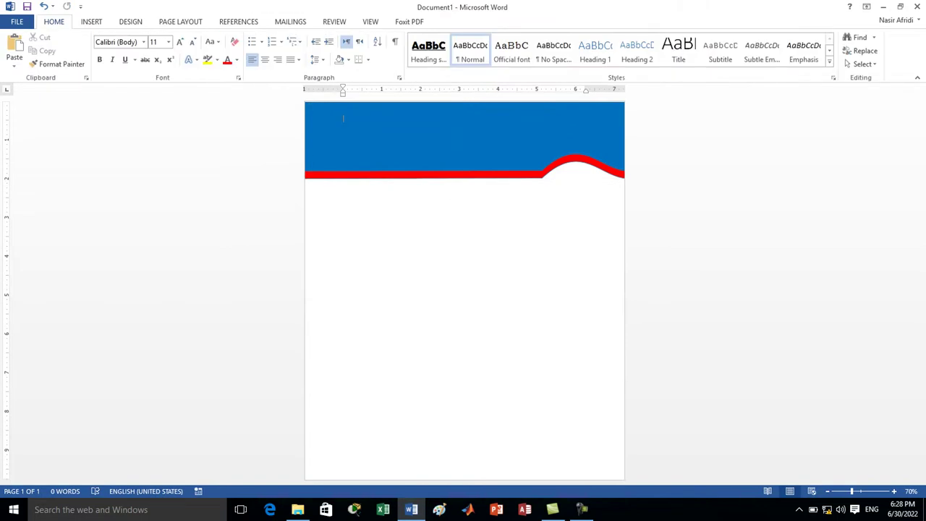
# Switch input to Urdu with Alt+Shift, choose Jameel Noori Nastaleeq, and grow it to 22 pt.
pyautogui.press('alt')
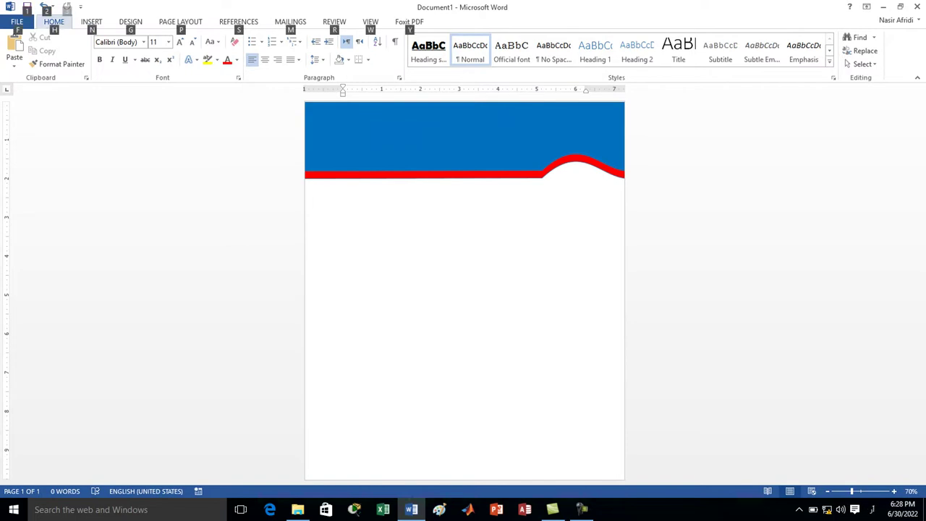
pyautogui.hotkey('alt', 'shift')
pyautogui.hotkey('alt', 'shift')
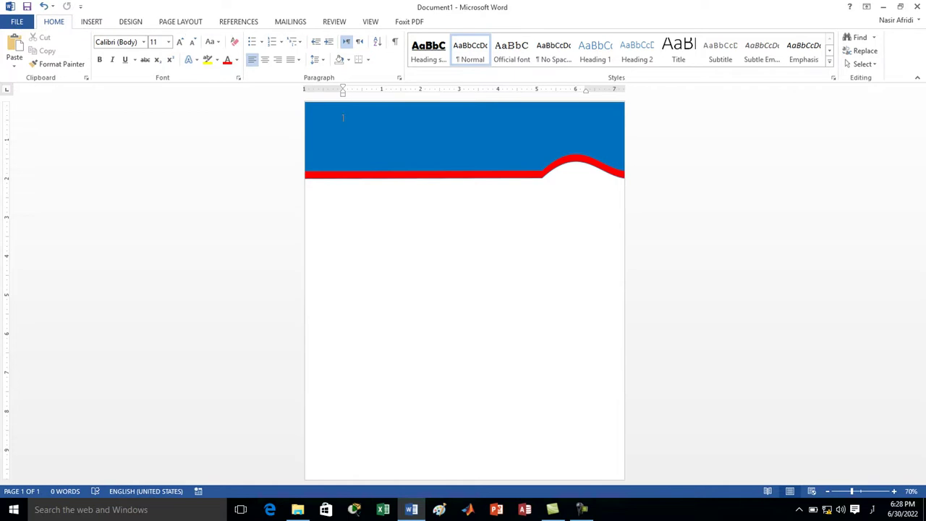
pyautogui.click(144, 42)
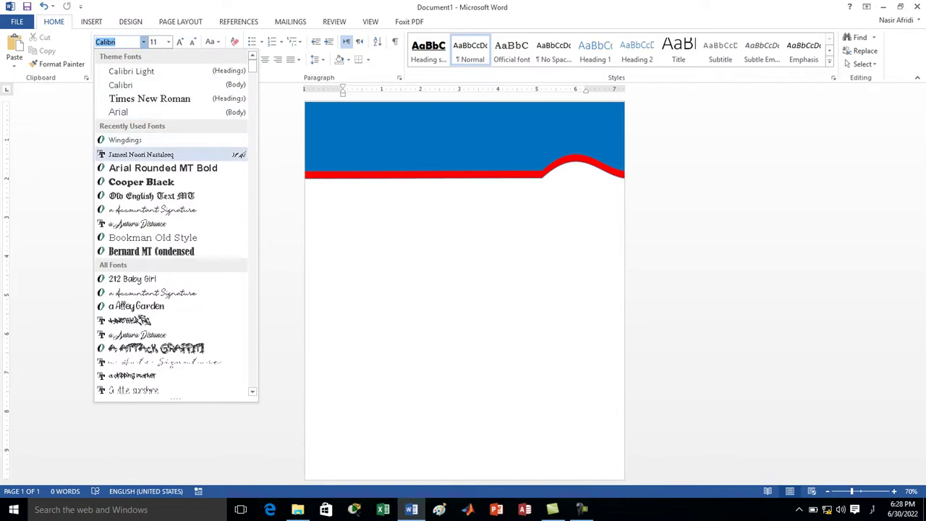
pyautogui.click(141, 154)
pyautogui.click(180, 41)
pyautogui.click(179, 41)
pyautogui.click(179, 41)
pyautogui.click(179, 41)
pyautogui.click(179, 41)
pyautogui.click(179, 41)
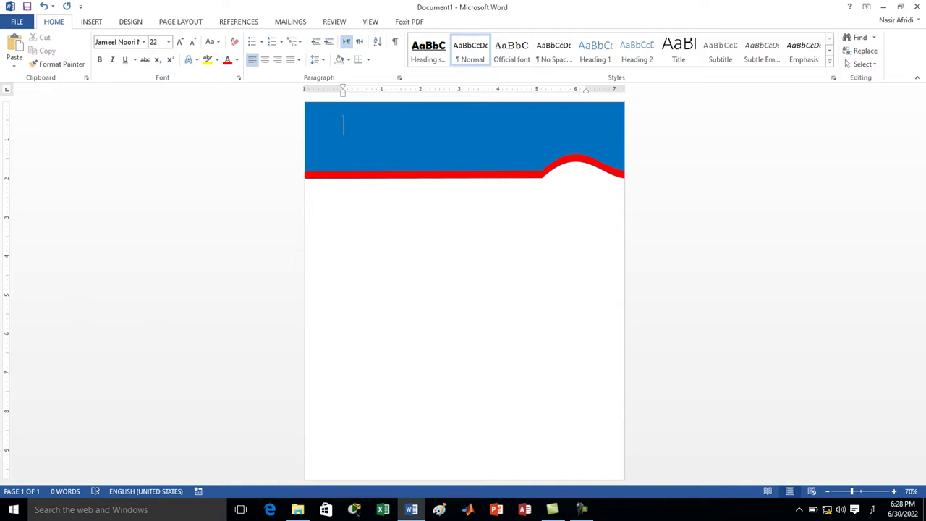
pyautogui.hotkey('alt', 'shift')
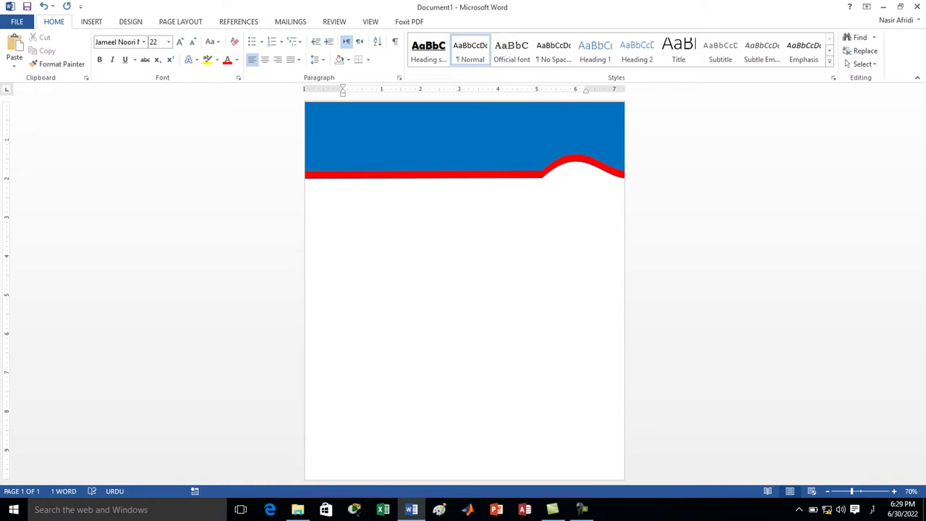
# Add text inside the blue header shape, set to Jameel Noori Nastaleeq at 18 pt.
pyautogui.rightClick(398, 128)
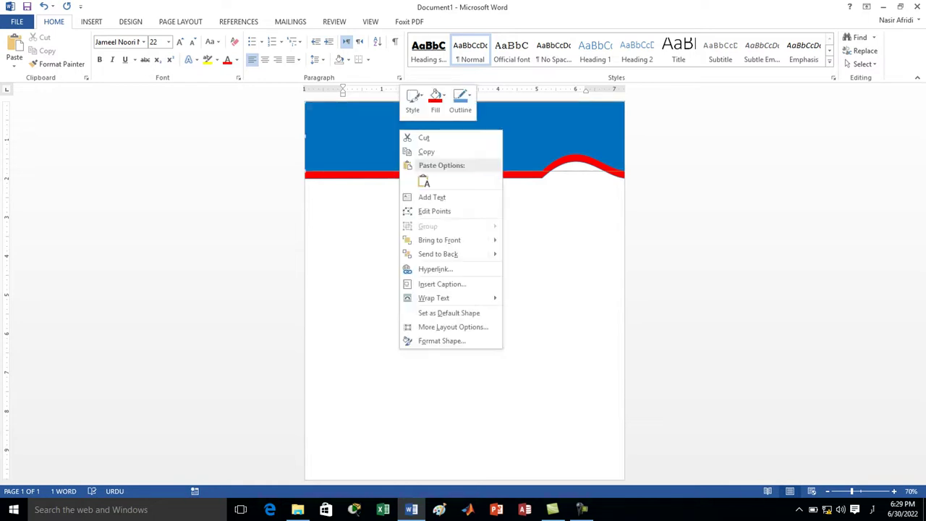
pyautogui.click(434, 197)
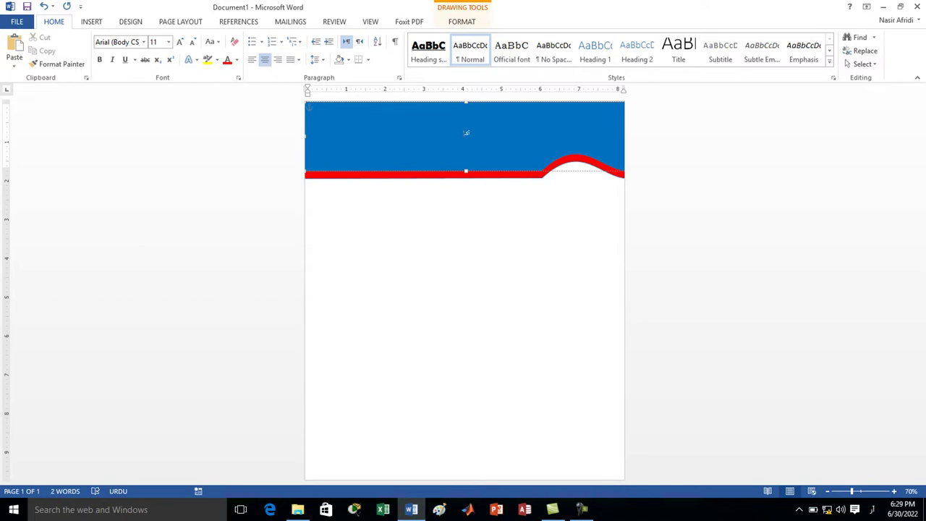
pyautogui.press('BackSpace')
pyautogui.press('BackSpace')
pyautogui.write('ا')
pyautogui.click(143, 41)
pyautogui.click(141, 140)
pyautogui.click(180, 41)
pyautogui.click(179, 41)
pyautogui.click(179, 42)
pyautogui.click(180, 41)
pyautogui.click(179, 41)
pyautogui.click(179, 42)
pyautogui.write('آ')
pyautogui.press('BackSpace')
# Type the title 'آلمدینہ انسٹی ٹیوٹ آف انفارمیشن ٹیکنالوجی' and enlarge it all to 48 pt.
pyautogui.write('آل')
pyautogui.write('مدینہ')
pyautogui.write('ہ')
pyautogui.write(' انسٹ')
pyautogui.write('ی')
pyautogui.write(' ٹیوٹ ')
pyautogui.write('آف')
pyautogui.write(' انفارم')
pyautogui.write('یشن ٹیکنال')
pyautogui.write('وجی')
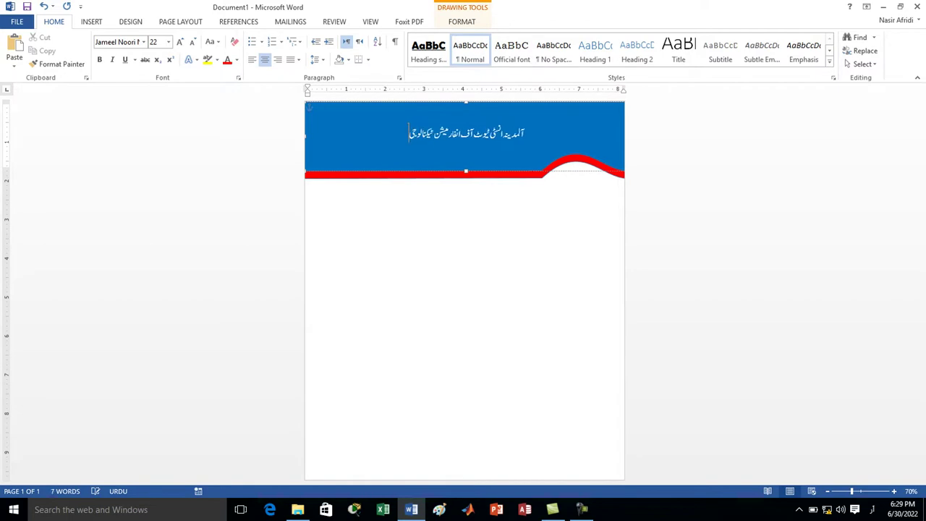
pyautogui.hotkey('ctrl', 'a')
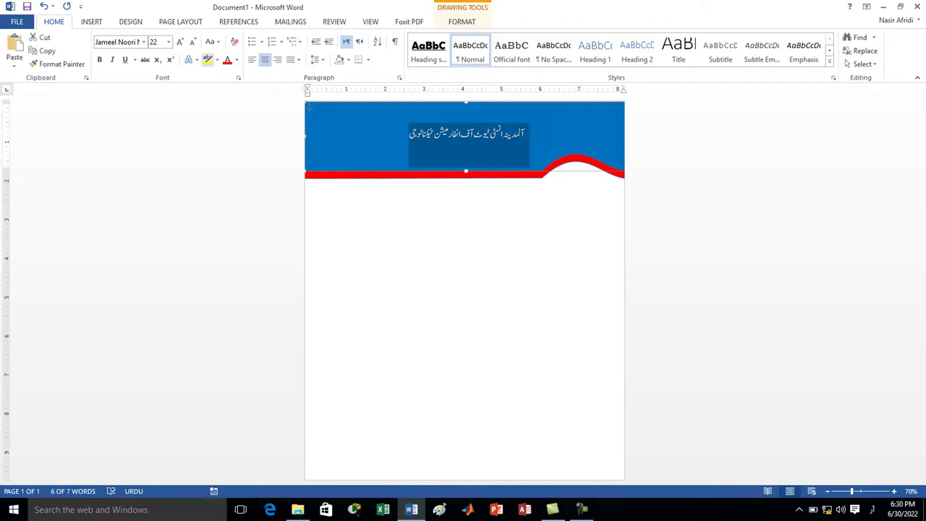
pyautogui.click(179, 41)
pyautogui.click(179, 41)
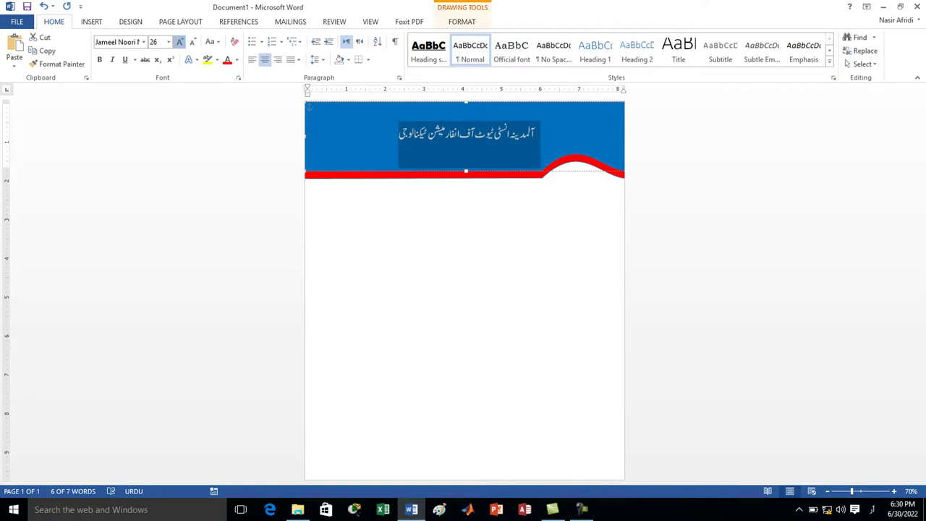
pyautogui.click(179, 41)
pyautogui.click(180, 41)
pyautogui.click(180, 41)
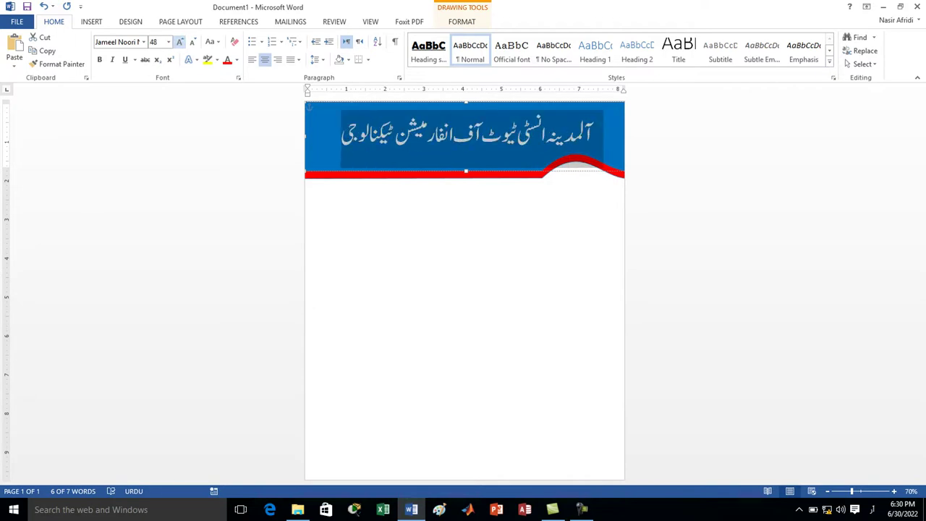
pyautogui.click(345, 125)
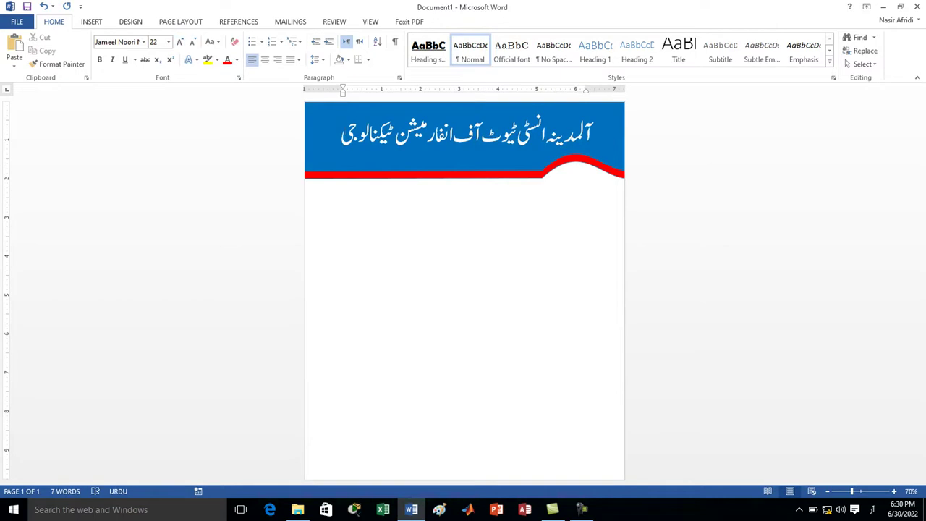
pyautogui.click(502, 130)
pyautogui.click(341, 131)
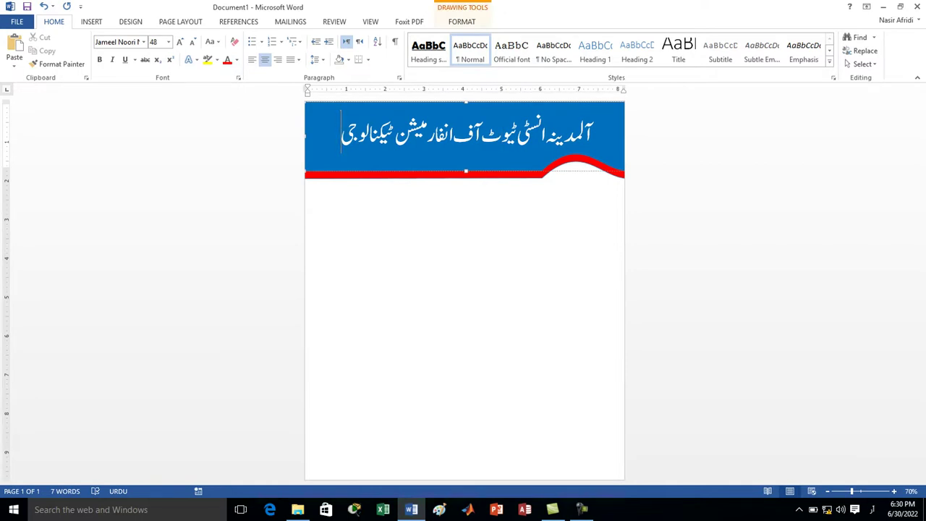
# Type سلطان خیل after the header title, correcting the mistyped letters.
pyautogui.press('Return')
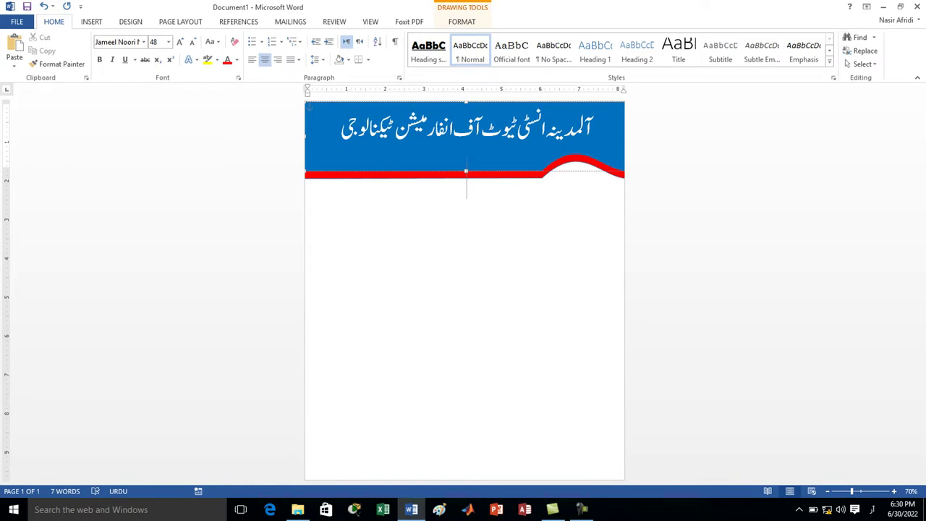
pyautogui.write('ا')
pyautogui.press('BackSpace')
pyautogui.press('BackSpace')
pyautogui.press('BackSpace')
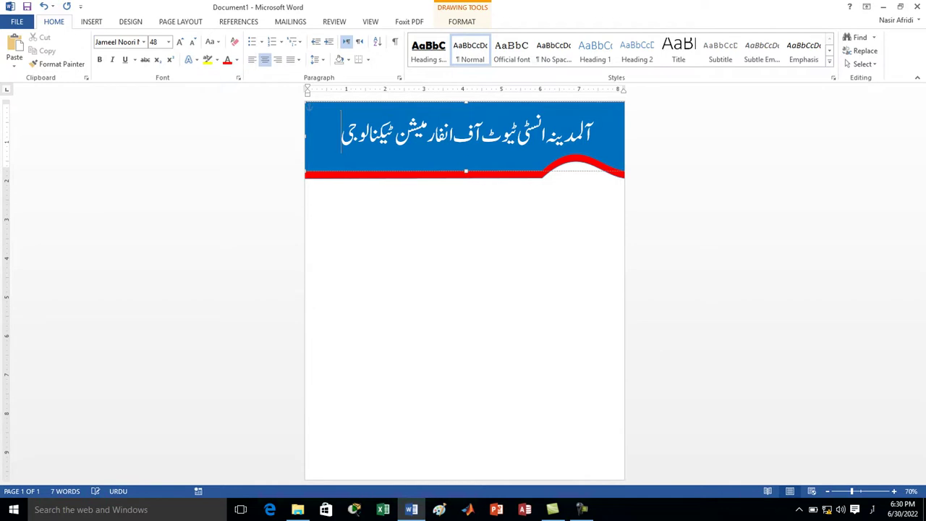
pyautogui.write('ا')
pyautogui.press('BackSpace')
pyautogui.write('س')
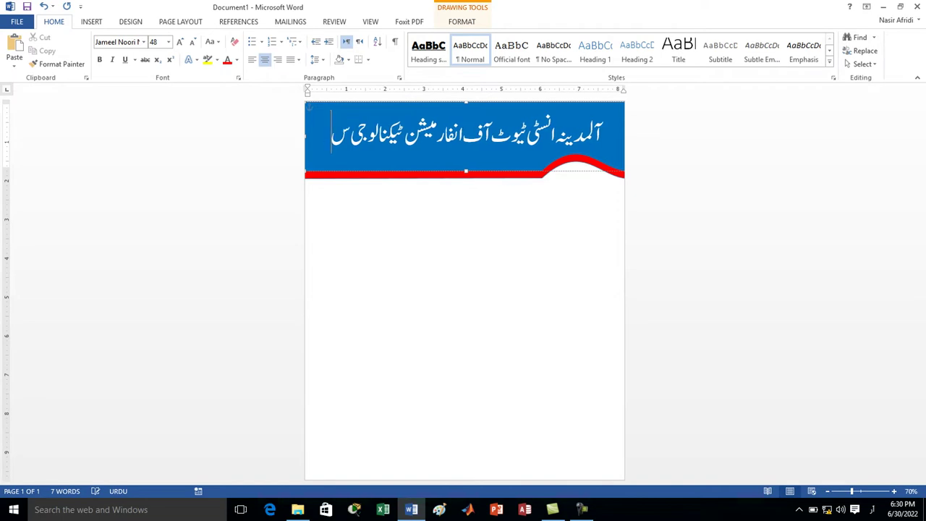
pyautogui.write('ک')
pyautogui.press('BackSpace')
pyautogui.write('ل')
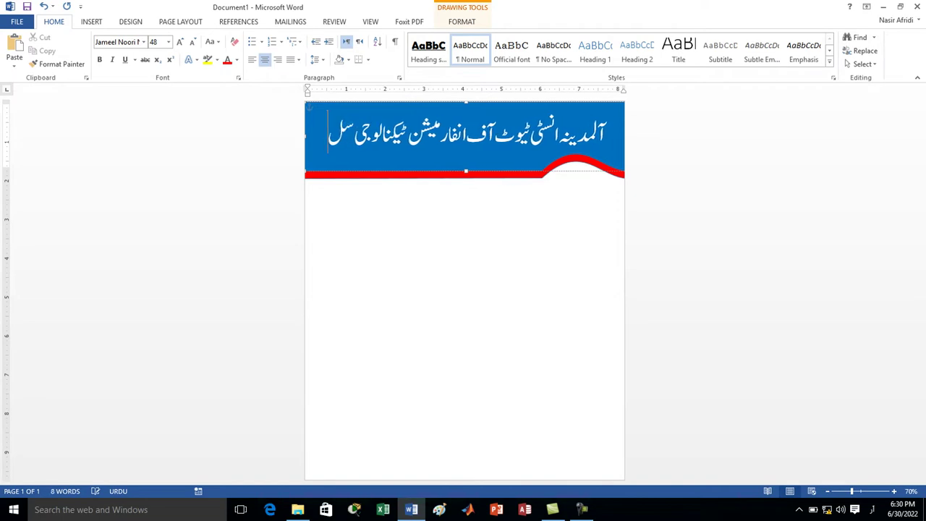
pyautogui.write('طاب')
pyautogui.press('BackSpace')
pyautogui.write('ن کا')
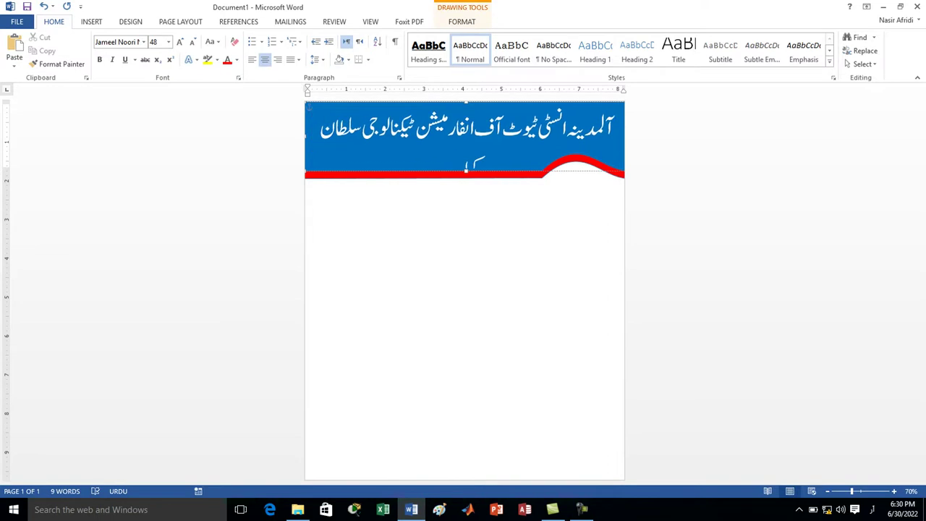
pyautogui.press('BackSpace')
pyautogui.press('BackSpace')
pyautogui.press('BackSpace')
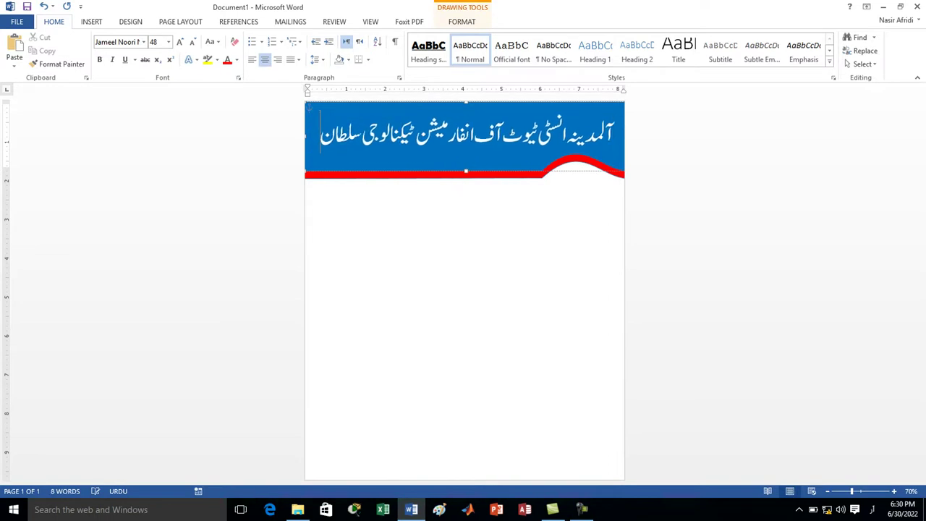
pyautogui.write('خی')
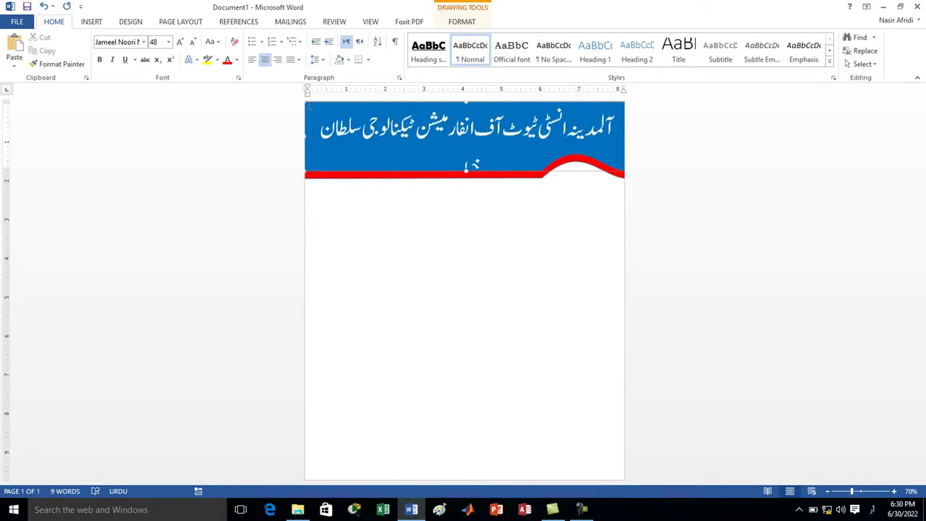
# Shrink the added name سلطان خیل to 20 pt, keeping it on the title line.
pyautogui.moveTo(362, 128); pyautogui.dragTo(321, 130)
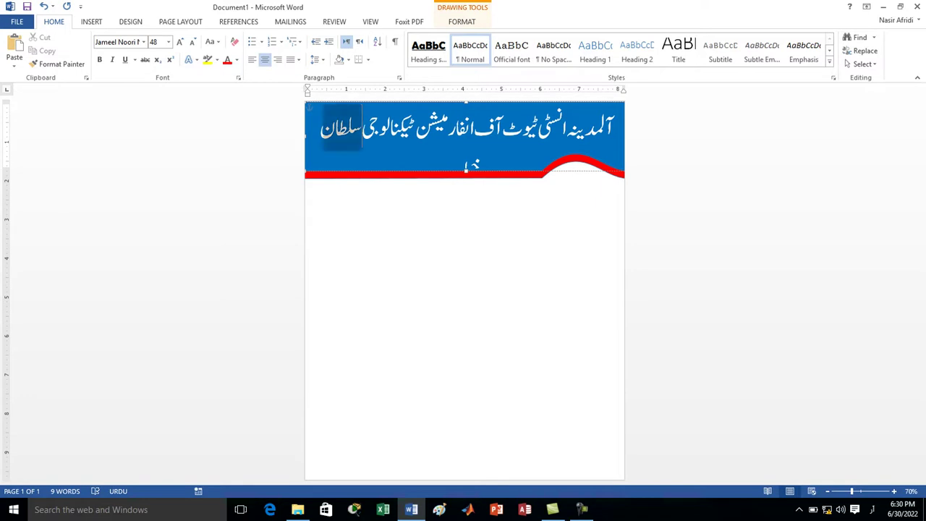
pyautogui.moveTo(466, 165); pyautogui.dragTo(466, 167)
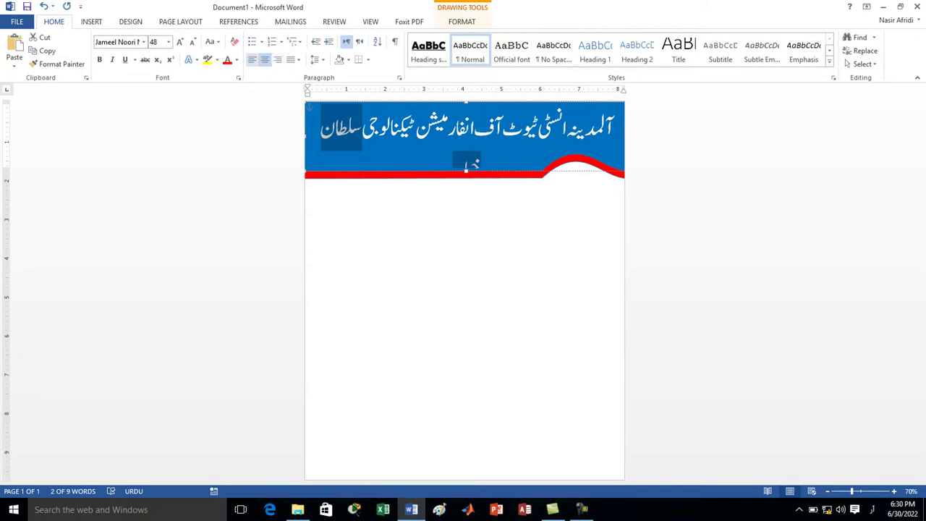
pyautogui.click(193, 41)
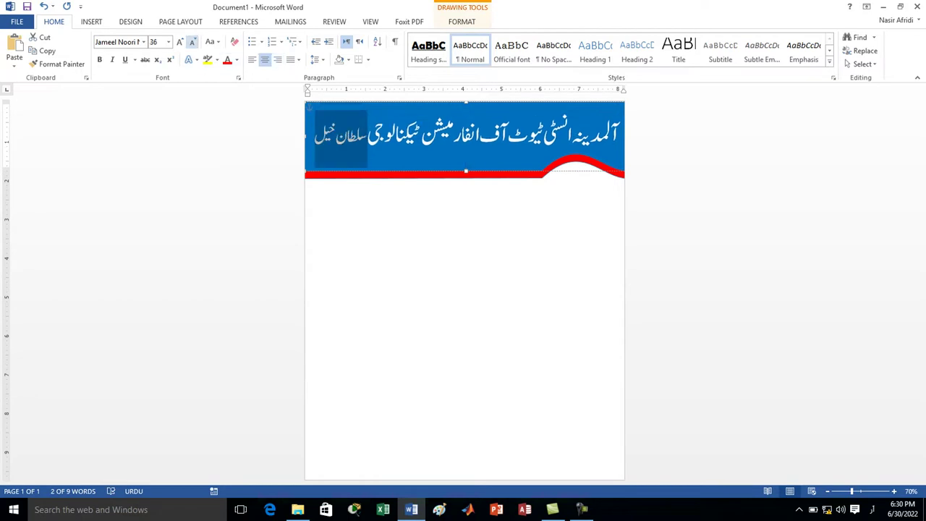
pyautogui.click(192, 41)
pyautogui.click(192, 41)
pyautogui.click(192, 41)
pyautogui.click(192, 41)
pyautogui.click(192, 41)
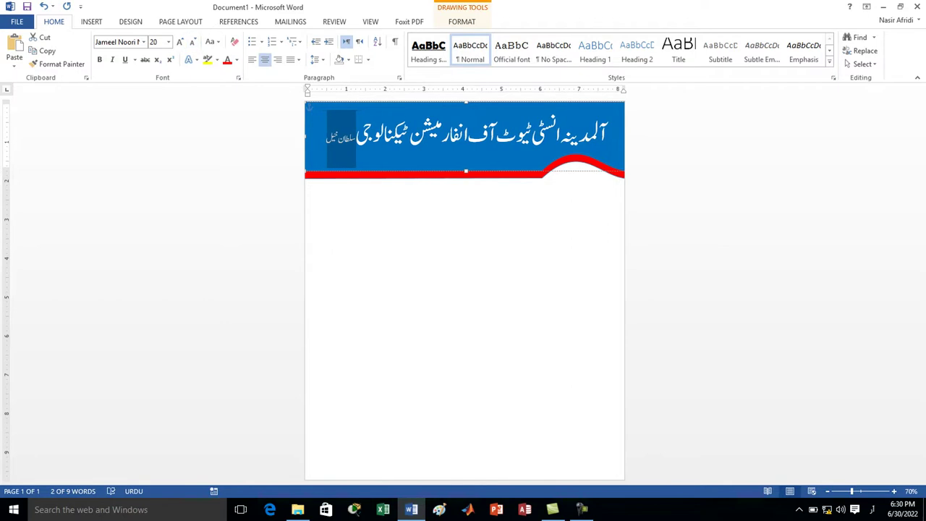
pyautogui.click(355, 122)
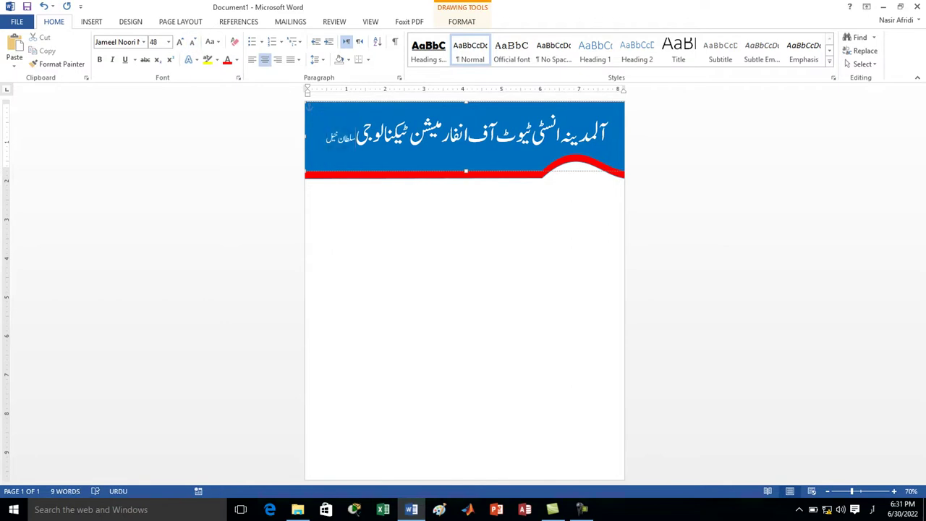
pyautogui.press('Return')
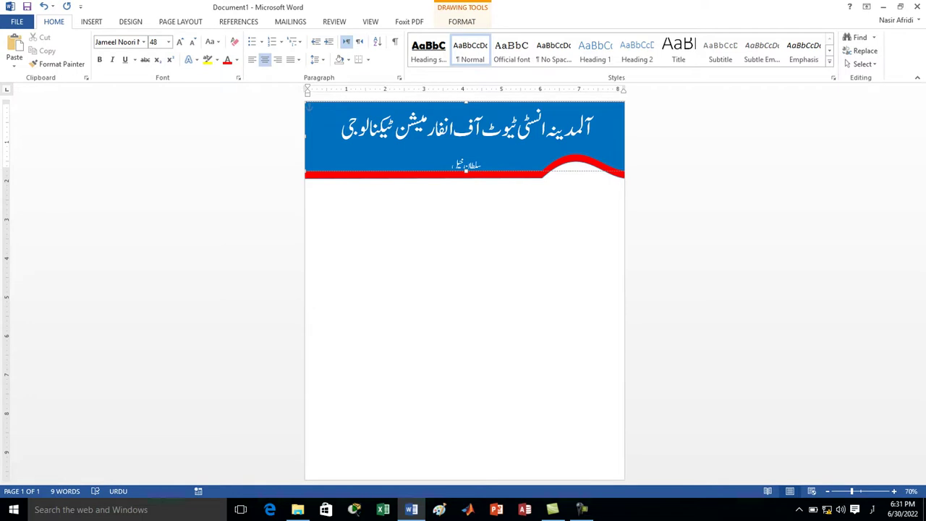
pyautogui.press('BackSpace')
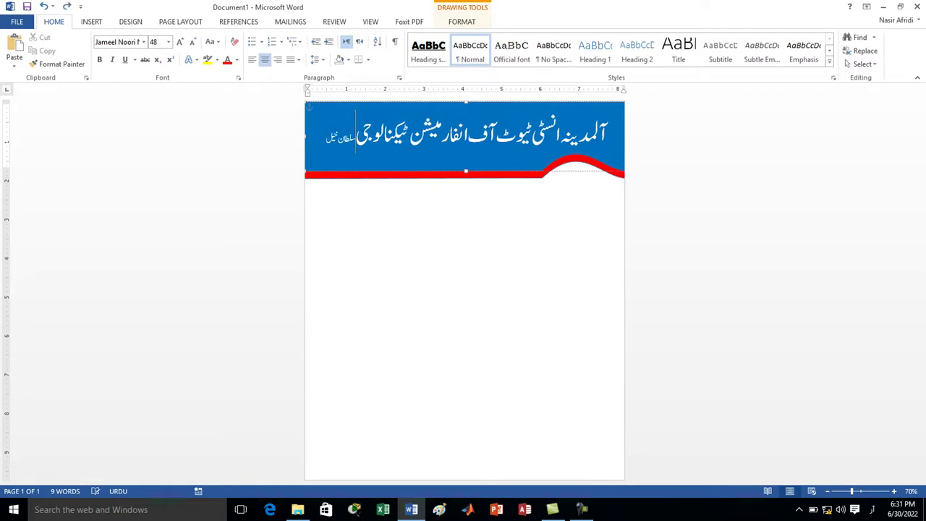
# Wrap the small name in parentheses, setting the closing bracket to 48 pt.
pyautogui.write('(')
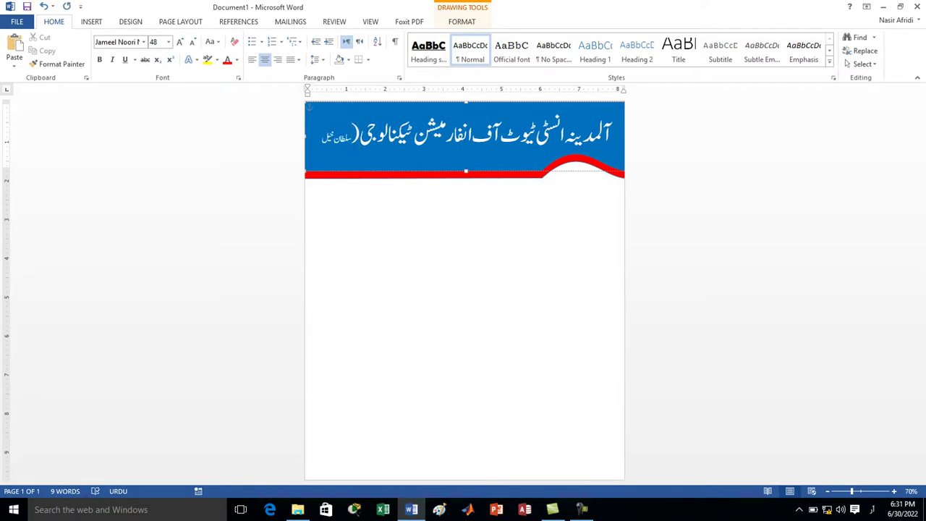
pyautogui.click(369, 140)
pyautogui.press('Left')
pyautogui.press('Left')
pyautogui.press('Left')
pyautogui.press('Left')
pyautogui.write(')')
pyautogui.click(618, 137)
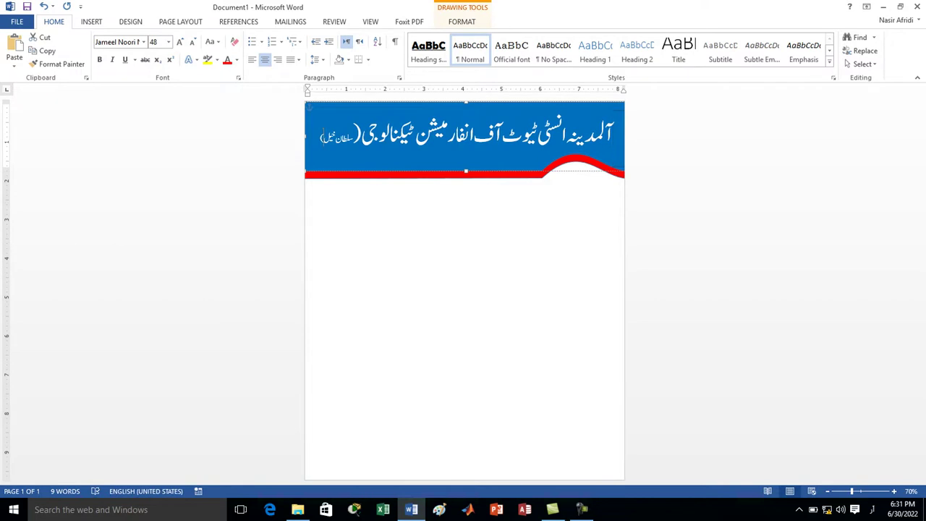
pyautogui.moveTo(322, 138); pyautogui.dragTo(359, 137)
pyautogui.click(180, 41)
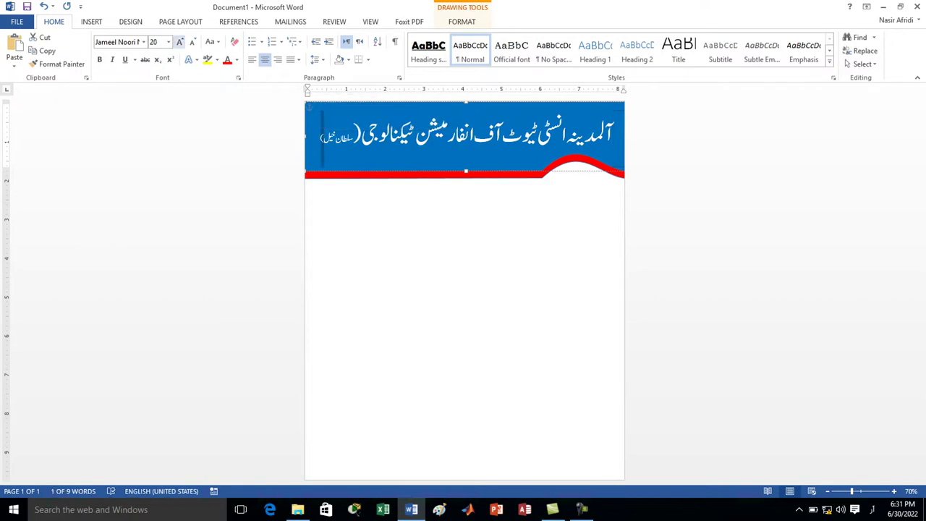
pyautogui.click(180, 41)
pyautogui.click(179, 41)
pyautogui.click(180, 41)
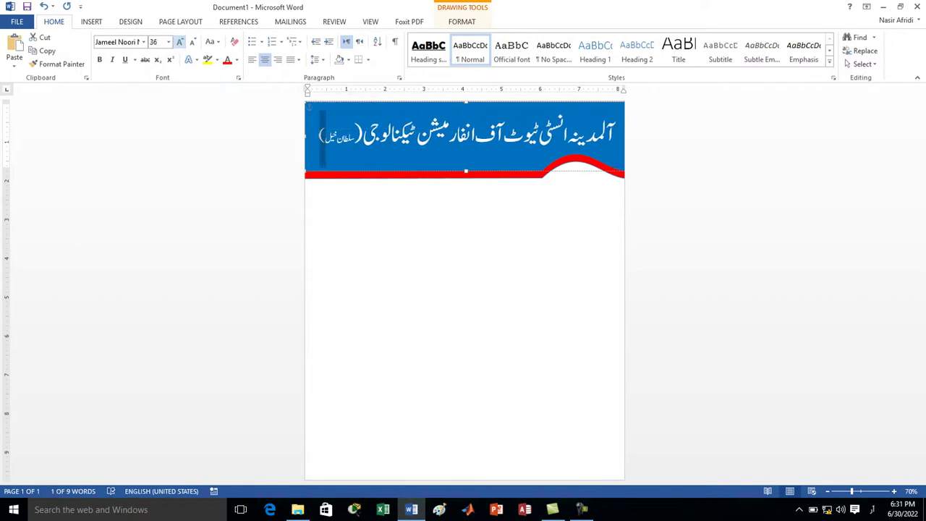
pyautogui.click(179, 41)
pyautogui.click(179, 41)
pyautogui.click(179, 41)
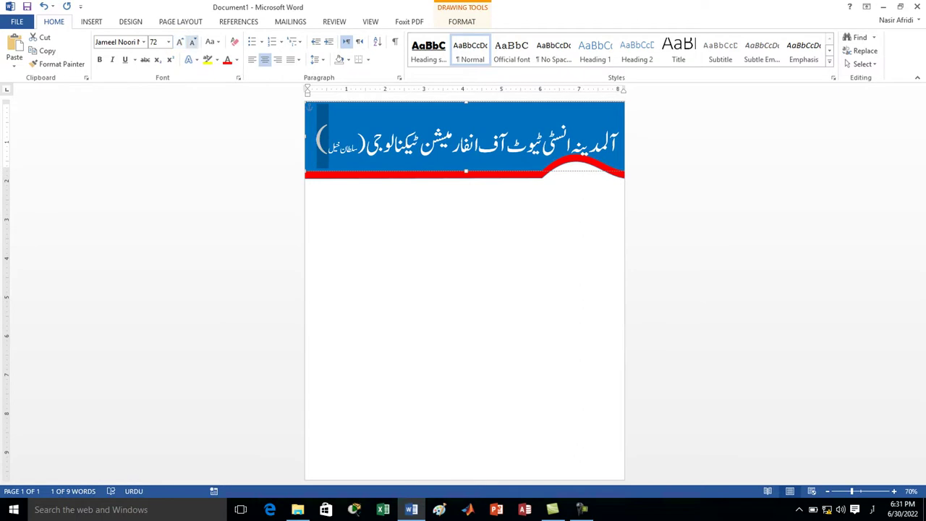
pyautogui.click(192, 41)
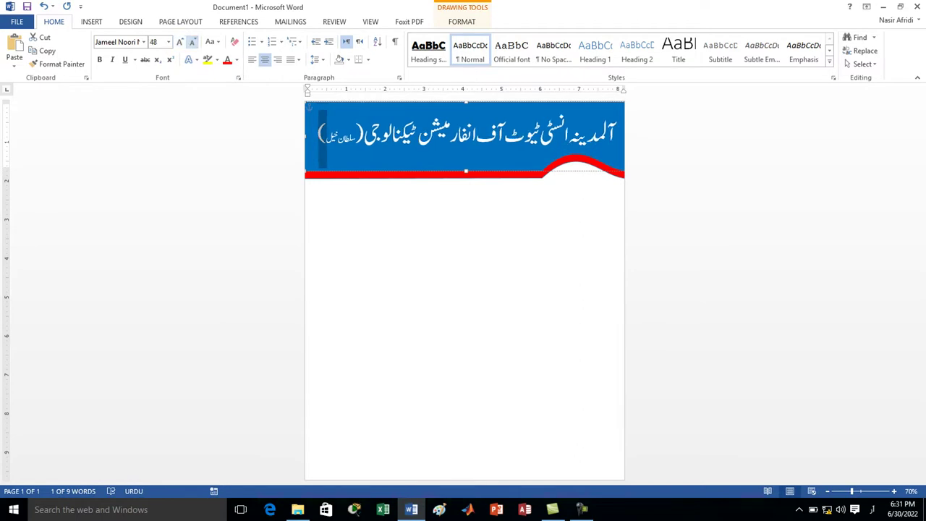
pyautogui.click(345, 125)
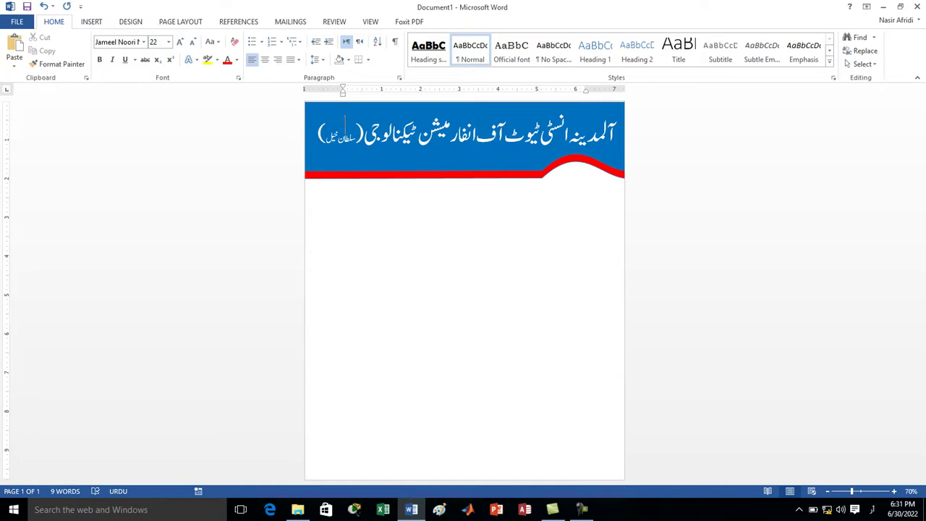
pyautogui.click(92, 21)
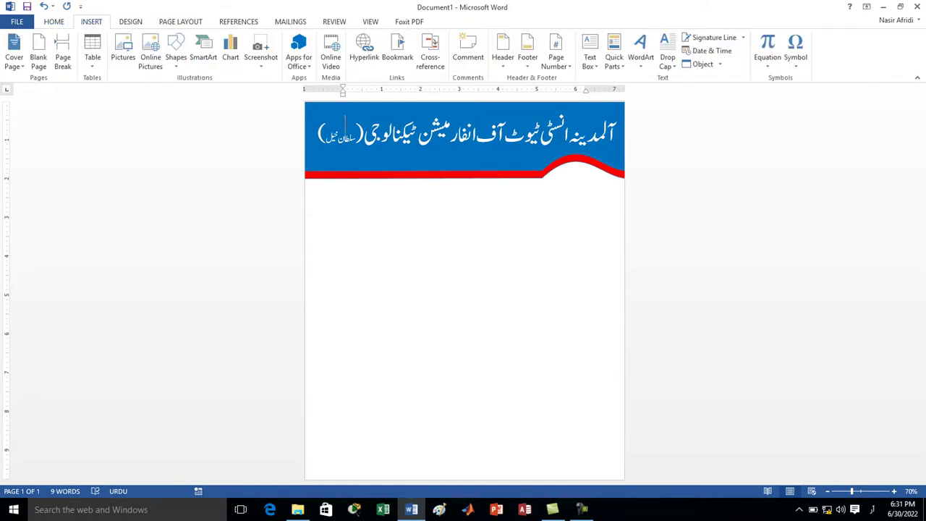
# Draw an oval below the header's left side and nudge it slightly left.
pyautogui.click(176, 54)
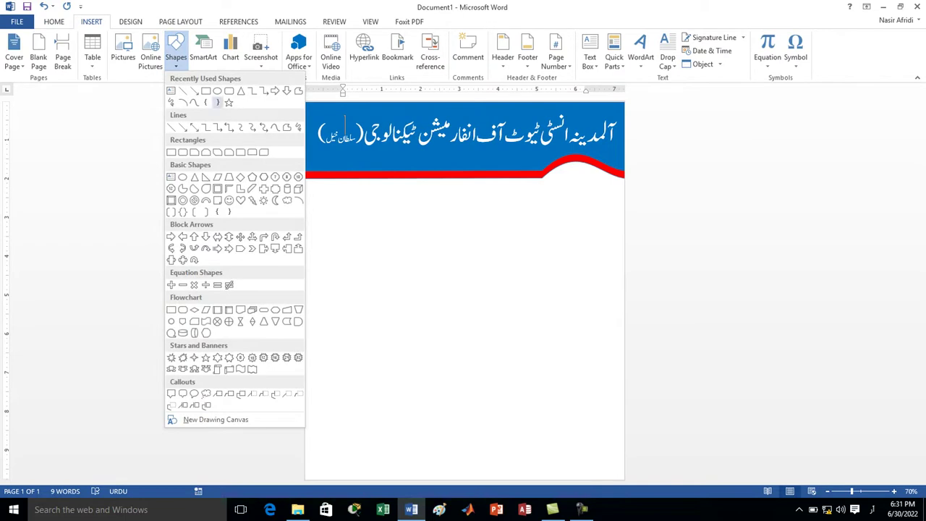
pyautogui.click(218, 90)
pyautogui.click(343, 170)
pyautogui.moveTo(354, 180); pyautogui.dragTo(402, 217)
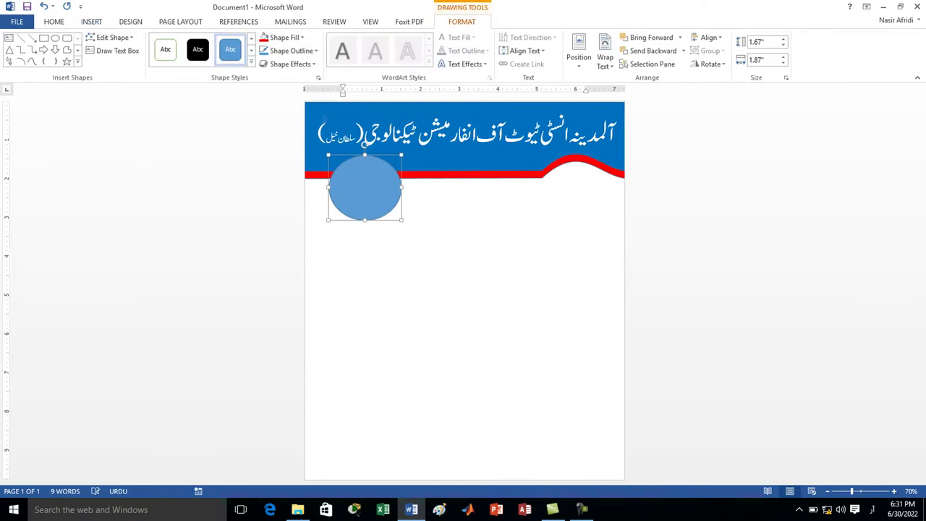
pyautogui.moveTo(365, 155); pyautogui.dragTo(360, 156)
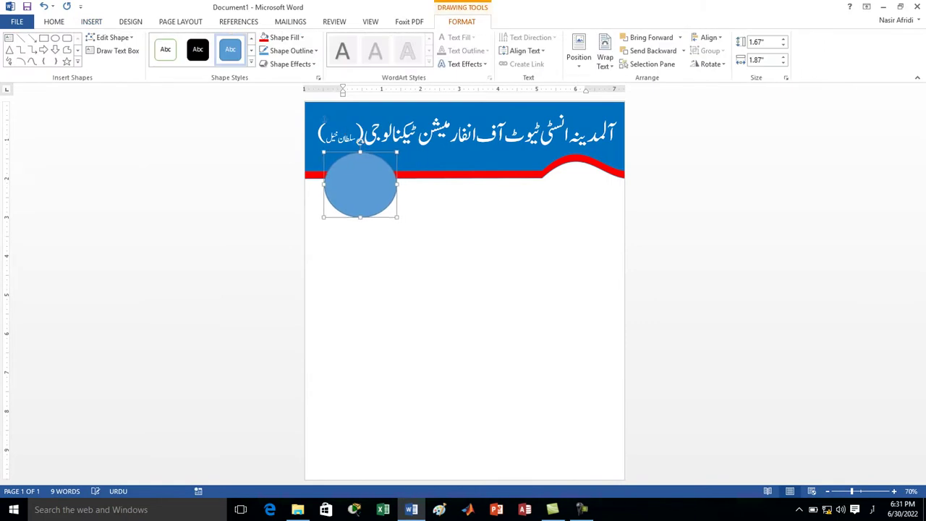
# Give the oval a 3 pt light-coloured outline.
pyautogui.click(289, 51)
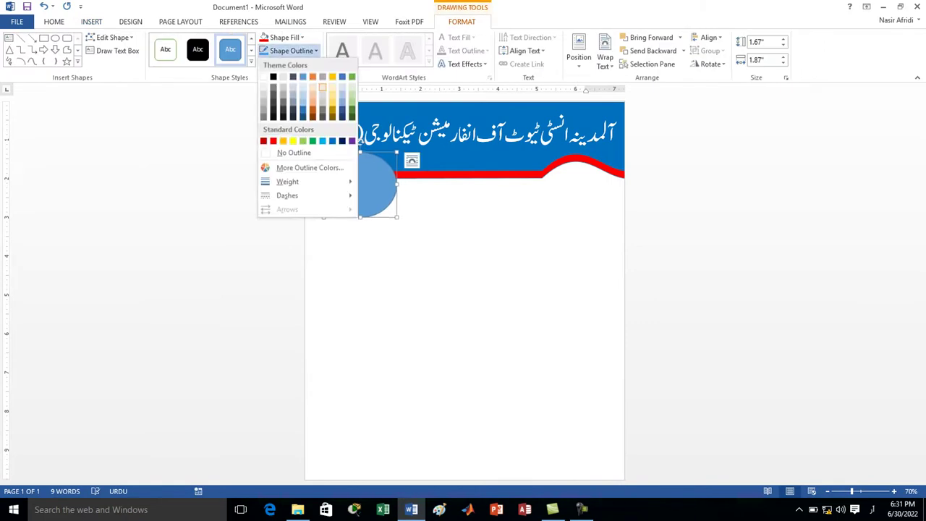
pyautogui.moveTo(287, 182)
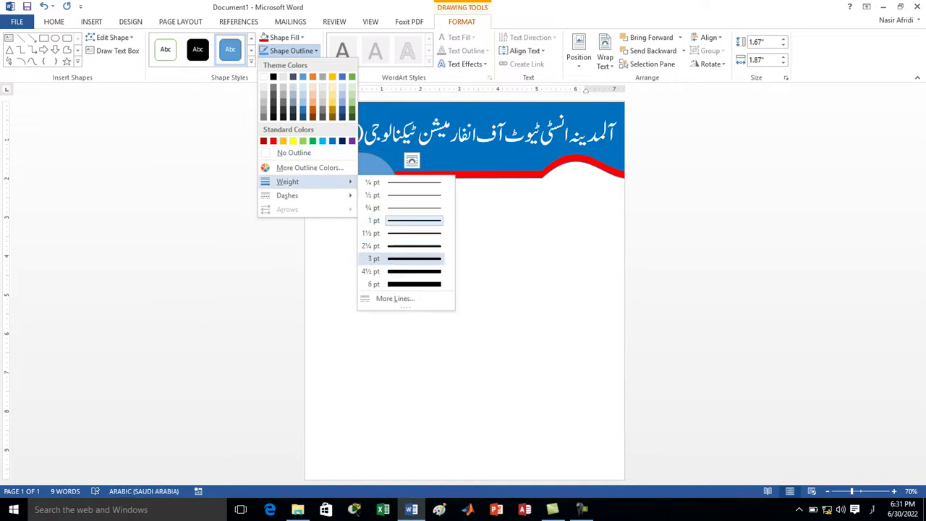
pyautogui.click(413, 259)
pyautogui.click(290, 50)
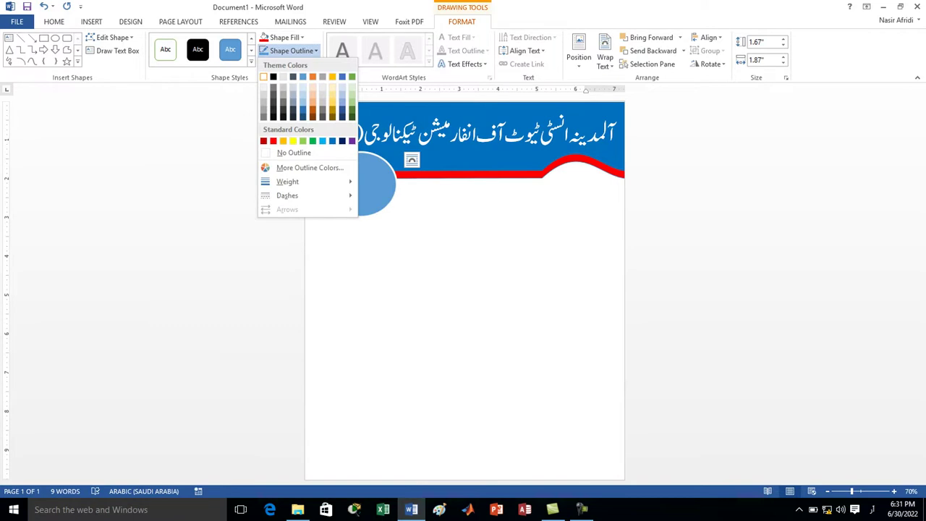
pyautogui.click(264, 77)
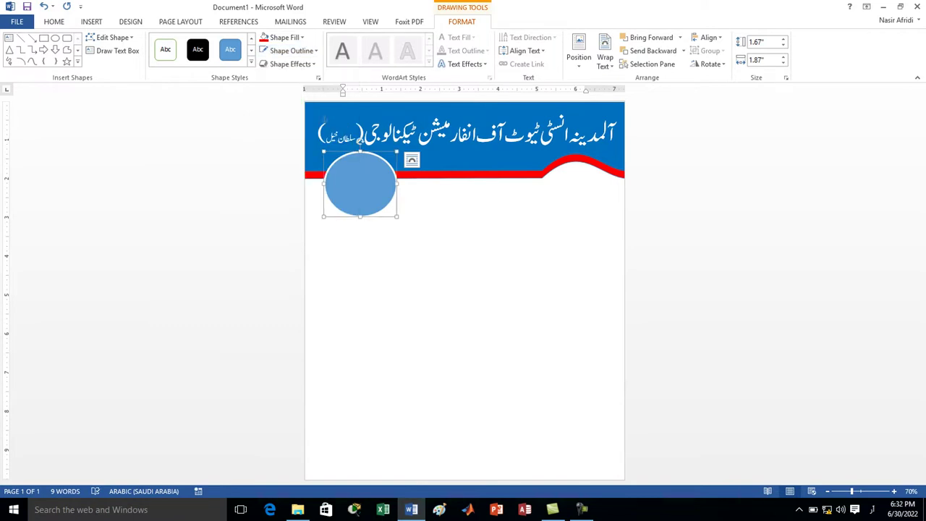
pyautogui.rightClick(362, 193)
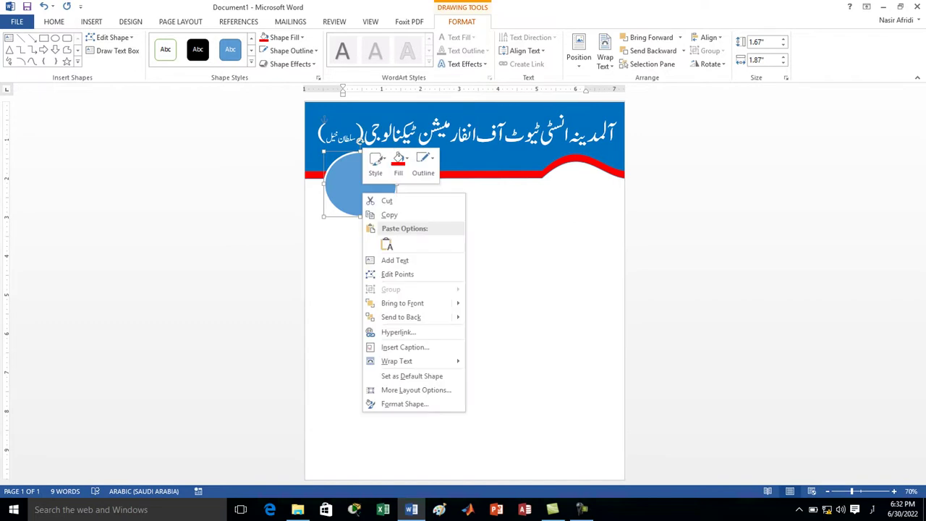
pyautogui.press('Escape')
# Fill the oval with the logo picture dit center.JPG from Pictures.
pyautogui.click(289, 36)
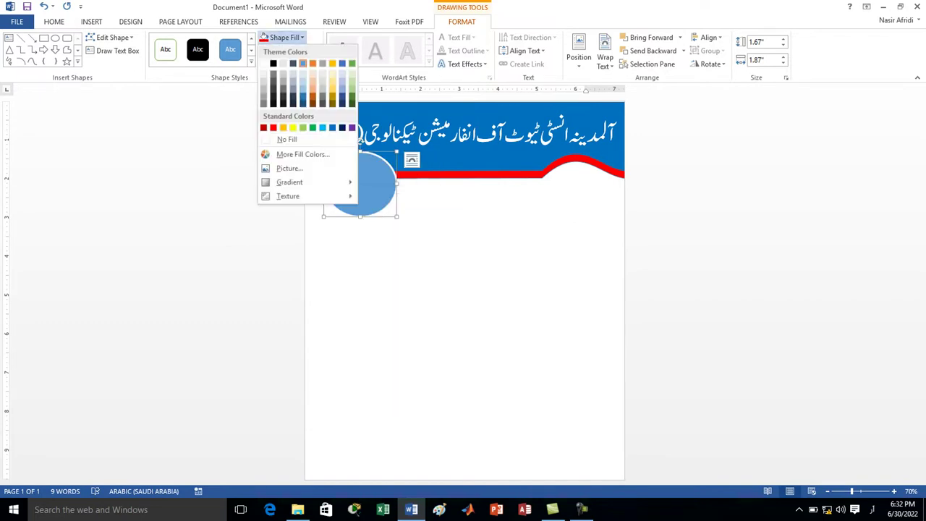
pyautogui.click(289, 168)
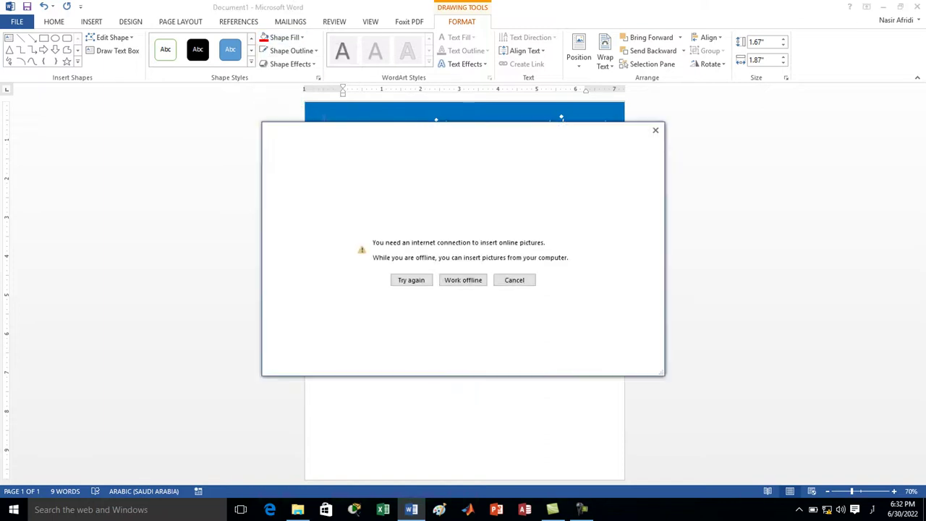
pyautogui.press('Return')
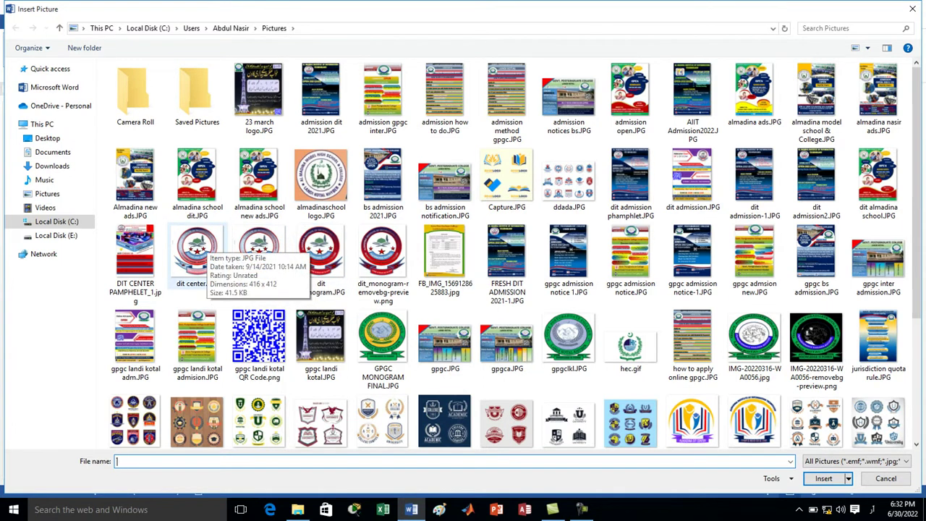
pyautogui.doubleClick(197, 249)
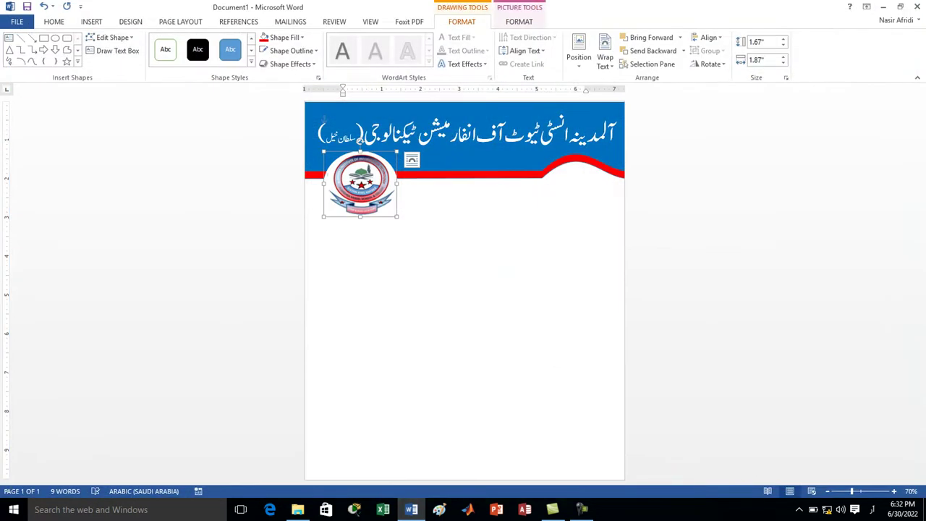
pyautogui.click(345, 125)
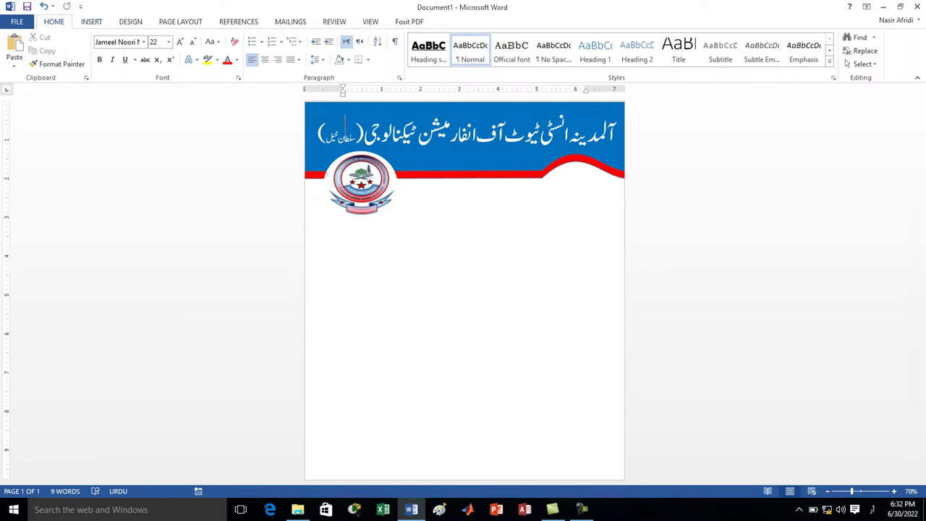
# Draw a wide rounded rectangle below the logo.
pyautogui.click(91, 21)
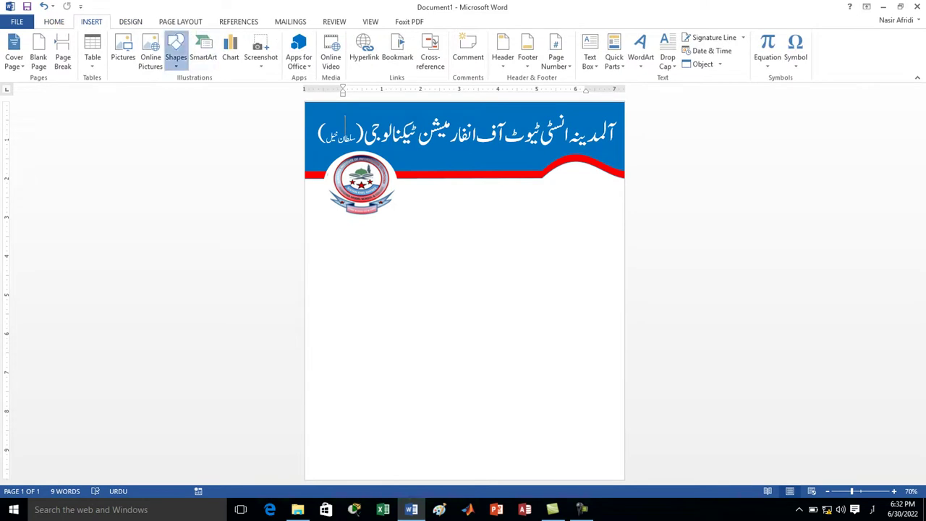
pyautogui.click(175, 58)
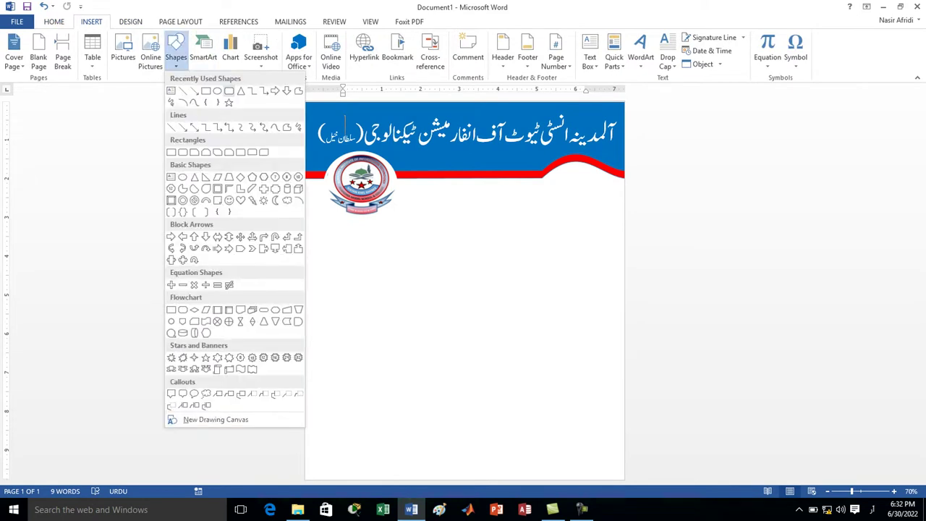
pyautogui.click(229, 90)
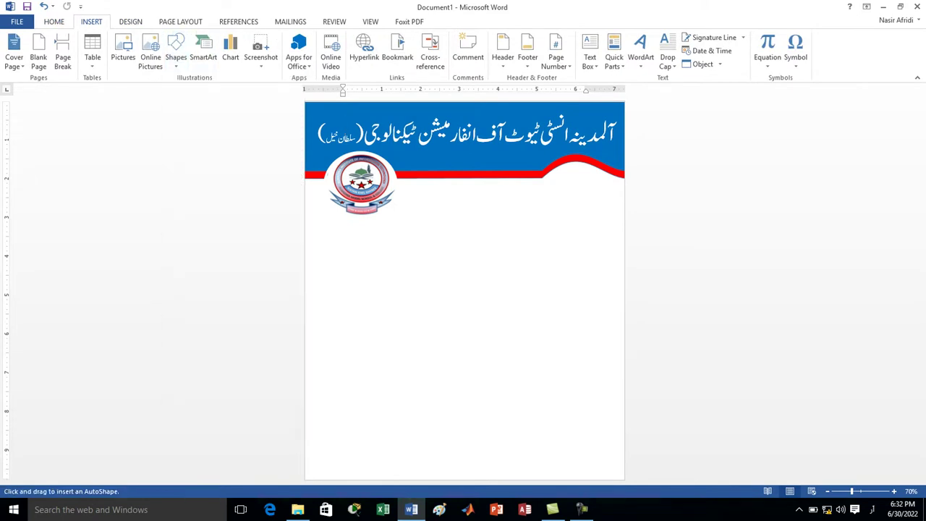
pyautogui.moveTo(376, 219); pyautogui.dragTo(485, 256)
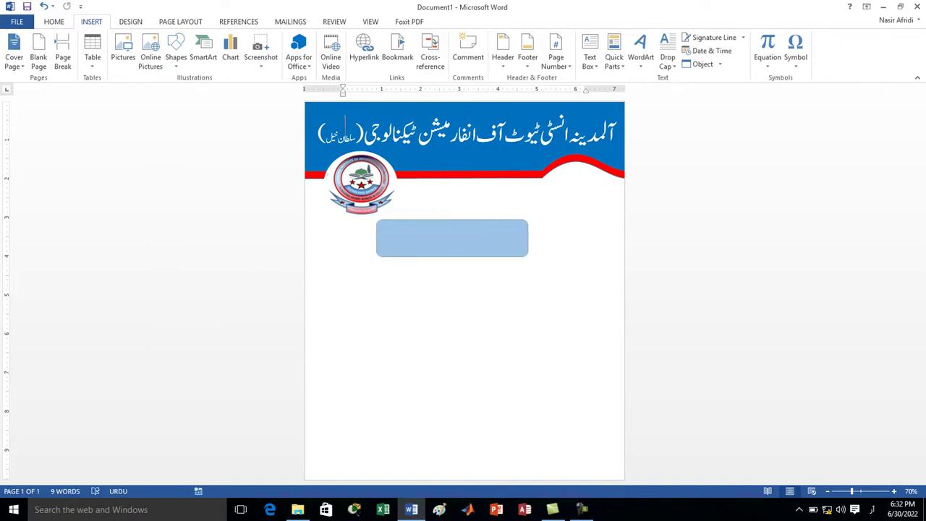
pyautogui.moveTo(484, 256); pyautogui.dragTo(530, 256)
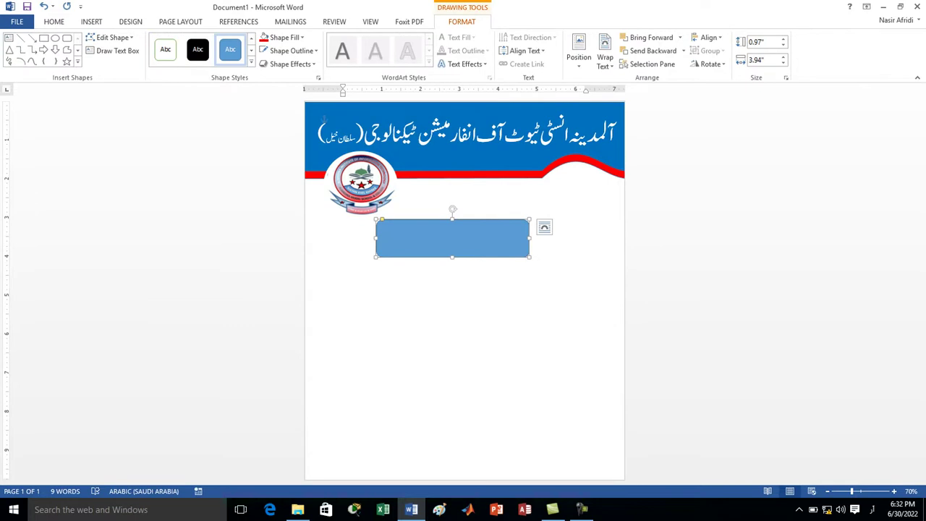
# Add the Urdu text 'خوش خبری' inside the rounded rectangle.
pyautogui.rightClick(475, 241)
pyautogui.click(506, 309)
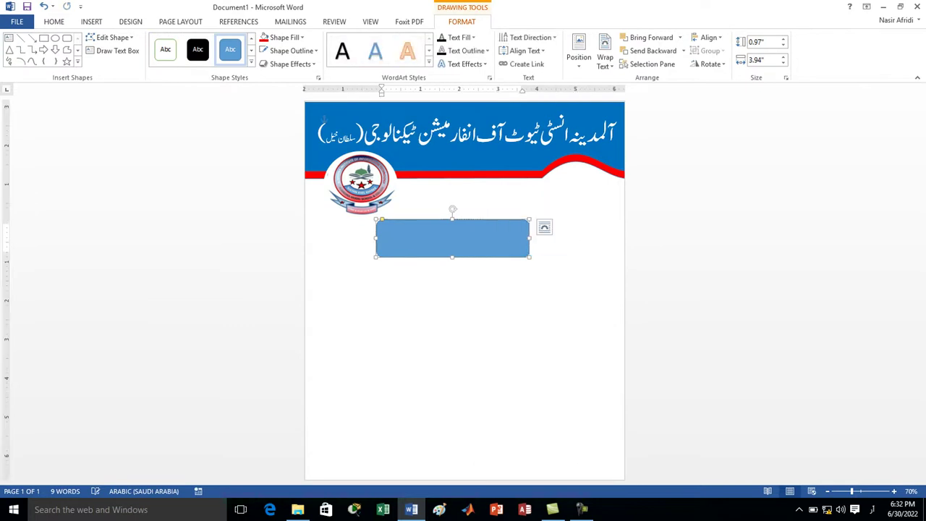
pyautogui.hotkey('alt', 'shift')
pyautogui.write('ا')
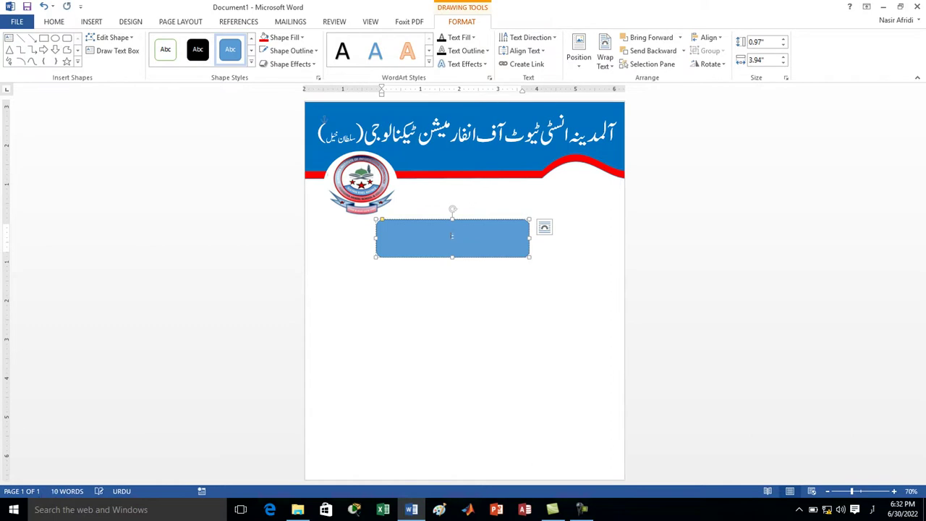
pyautogui.write('لم')
pyautogui.write(' ع')
pyautogui.write('ل')
pyautogui.write('ے')
pyautogui.press('BackSpace')
pyautogui.write('ری')
# Enlarge all the box's text to 72 pt.
pyautogui.hotkey('ctrl', 'a')
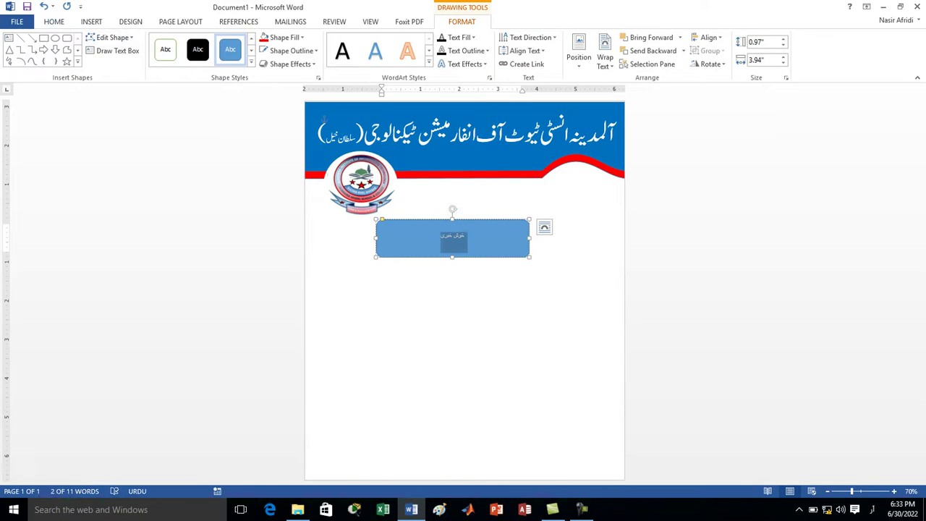
pyautogui.click(55, 21)
pyautogui.click(179, 41)
pyautogui.click(179, 41)
pyautogui.click(179, 41)
pyautogui.click(179, 41)
pyautogui.click(179, 41)
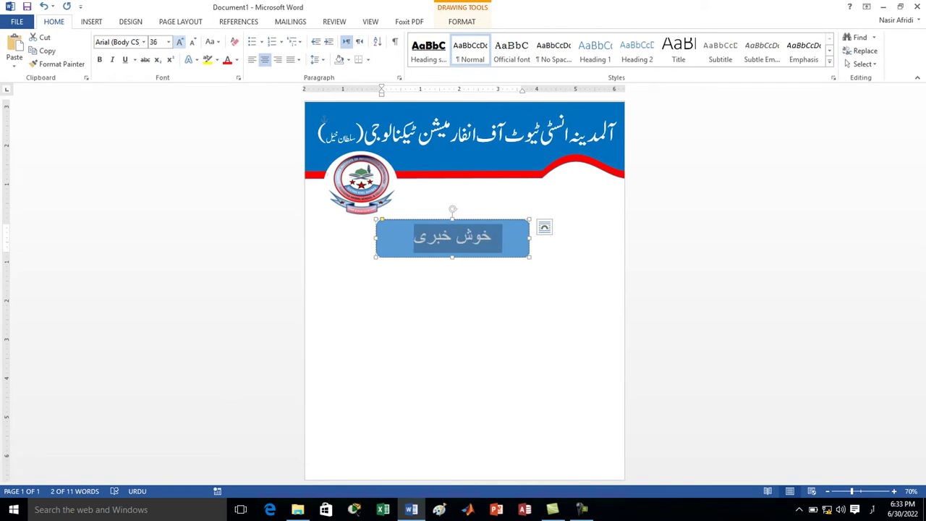
pyautogui.click(179, 41)
pyautogui.click(180, 41)
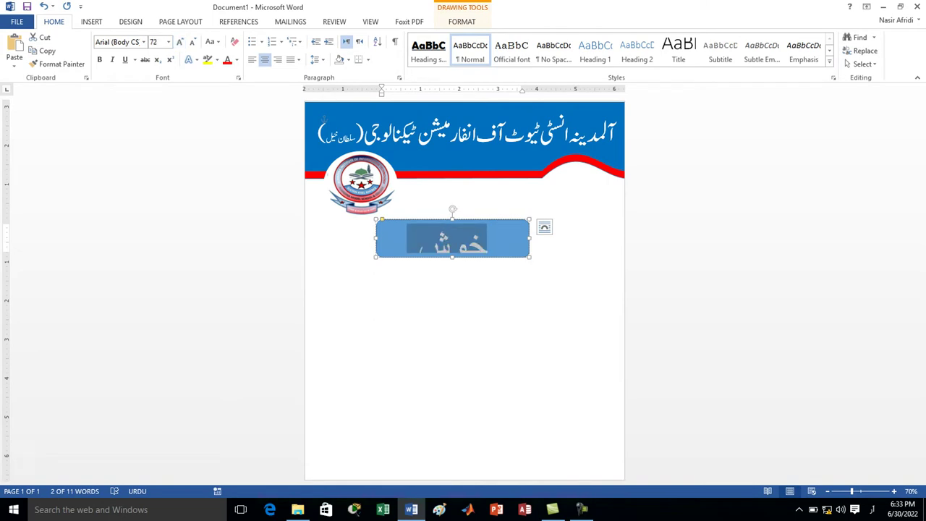
# Narrow the box so the text wraps to two lines, and nudge it up over the red band.
pyautogui.moveTo(376, 238); pyautogui.dragTo(413, 238)
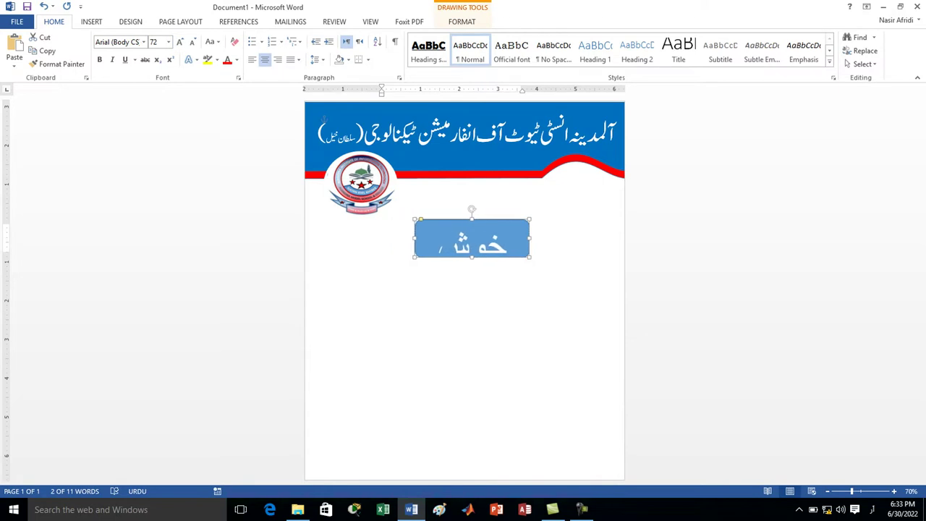
pyautogui.moveTo(413, 238); pyautogui.dragTo(429, 238)
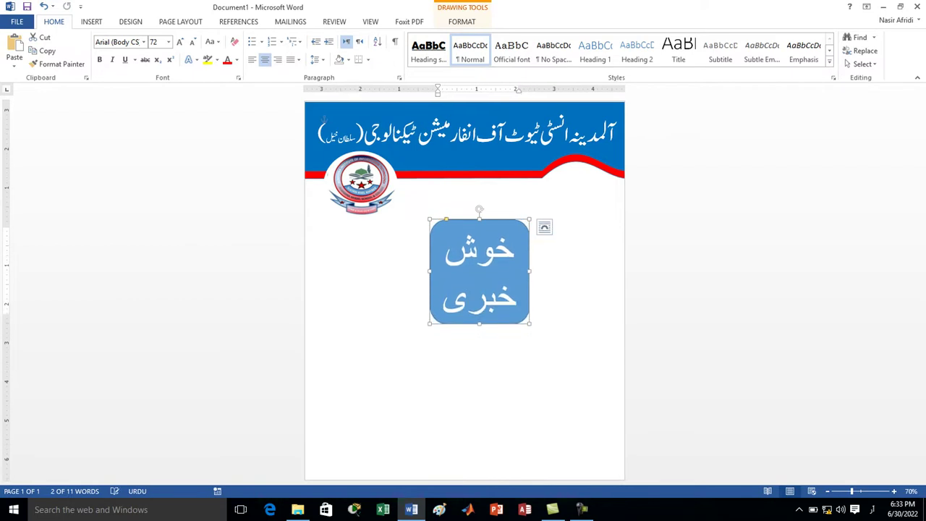
pyautogui.press('Up')
pyautogui.press('Up')
pyautogui.press('Up')
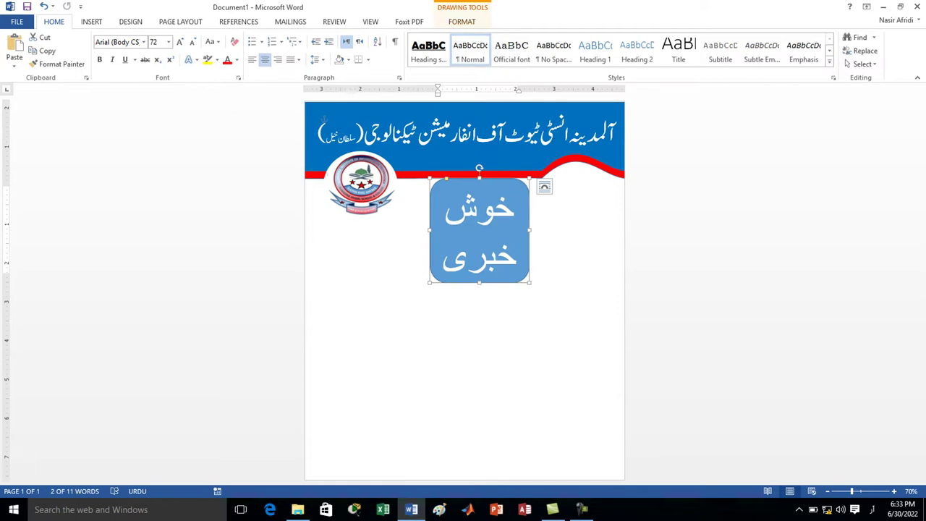
# Apply the Preset 4 raised 3-D shape effect to the box.
pyautogui.click(461, 21)
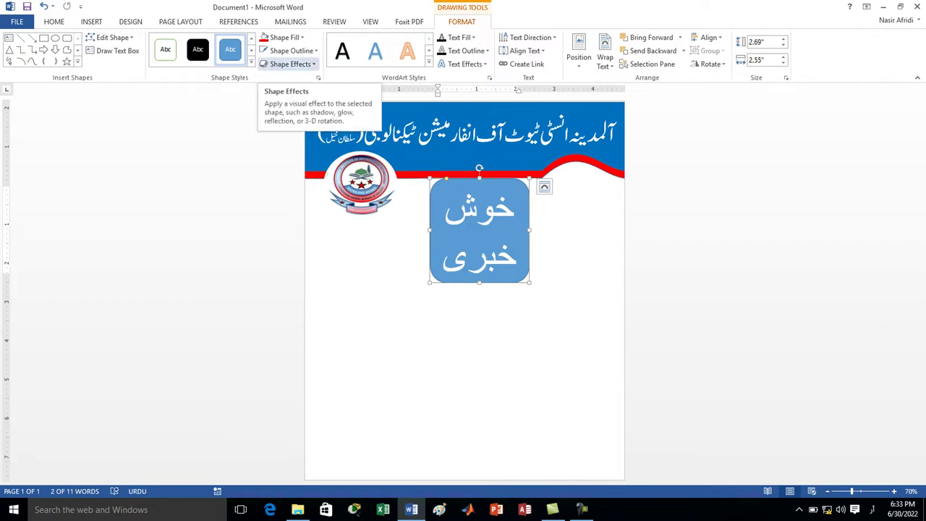
pyautogui.click(289, 64)
pyautogui.moveTo(295, 84)
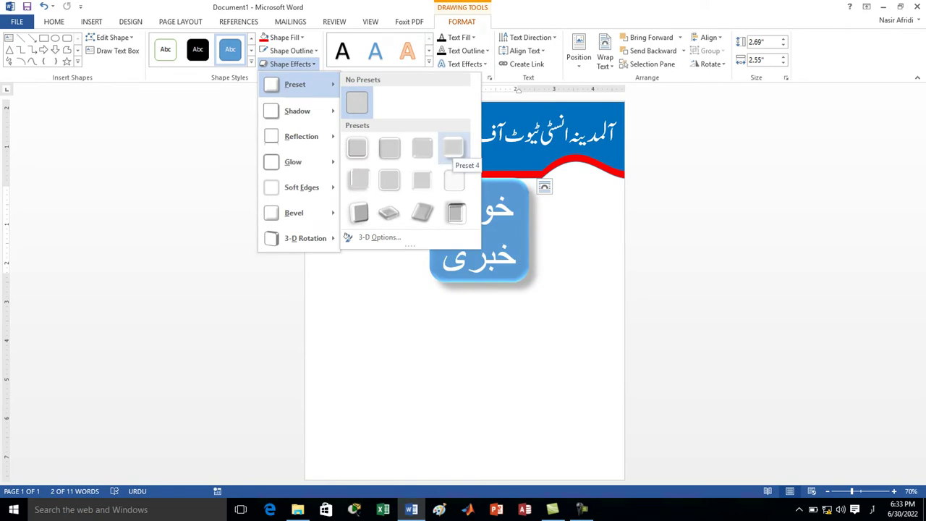
pyautogui.click(453, 147)
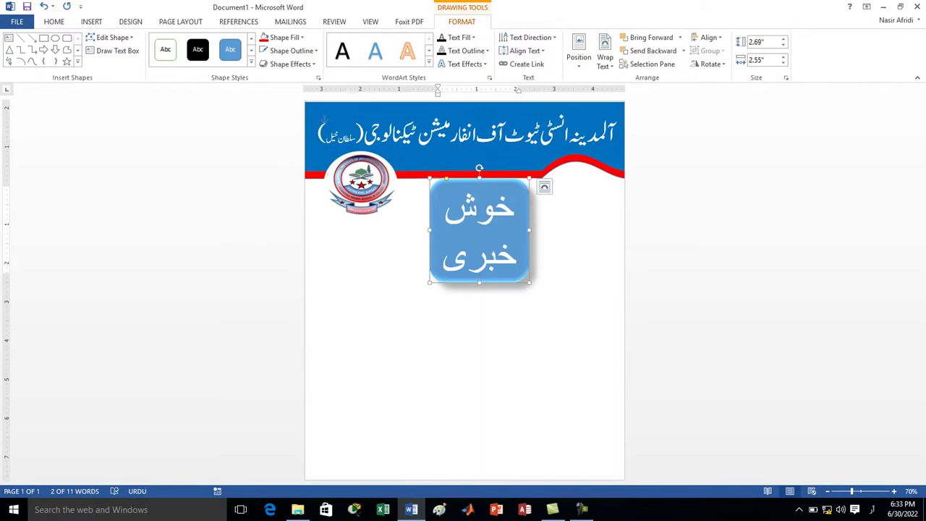
# Shrink the box's text to 48 pt.
pyautogui.click(479, 231)
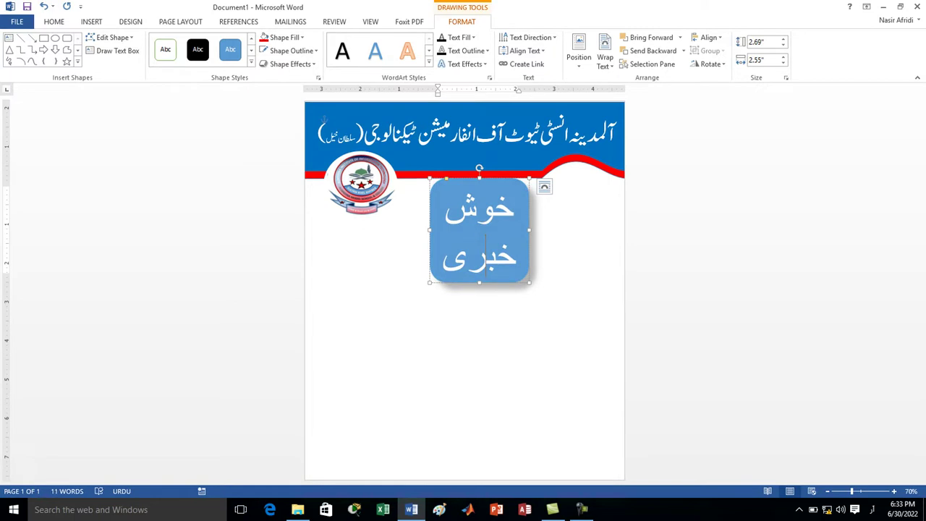
pyautogui.hotkey('ctrl', 'a')
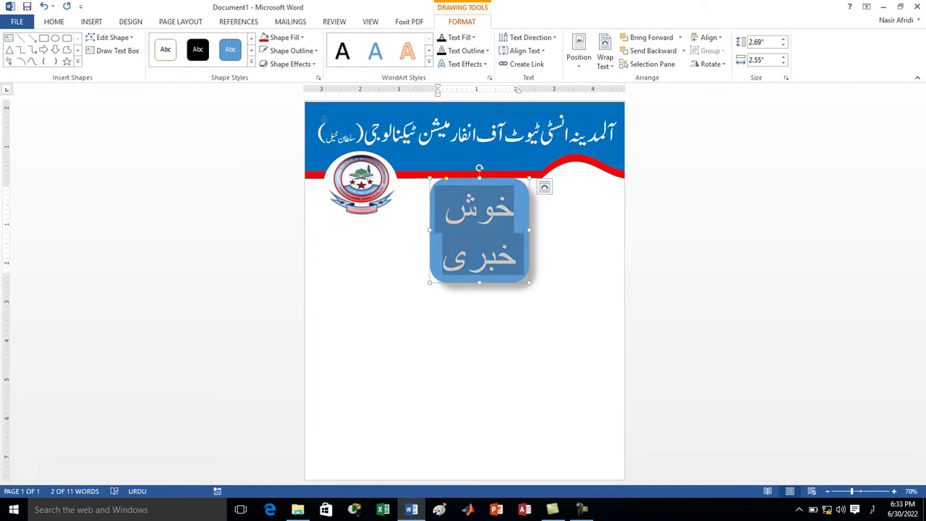
pyautogui.click(54, 21)
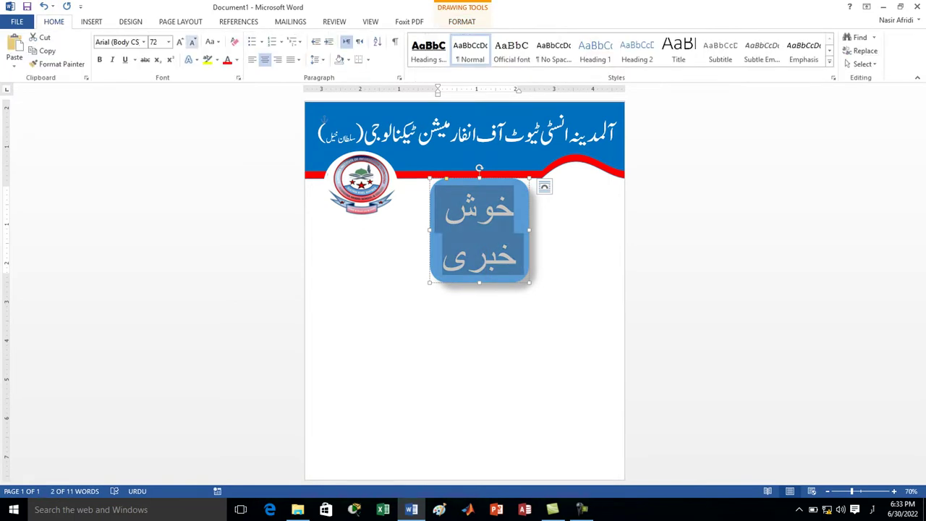
pyautogui.click(193, 41)
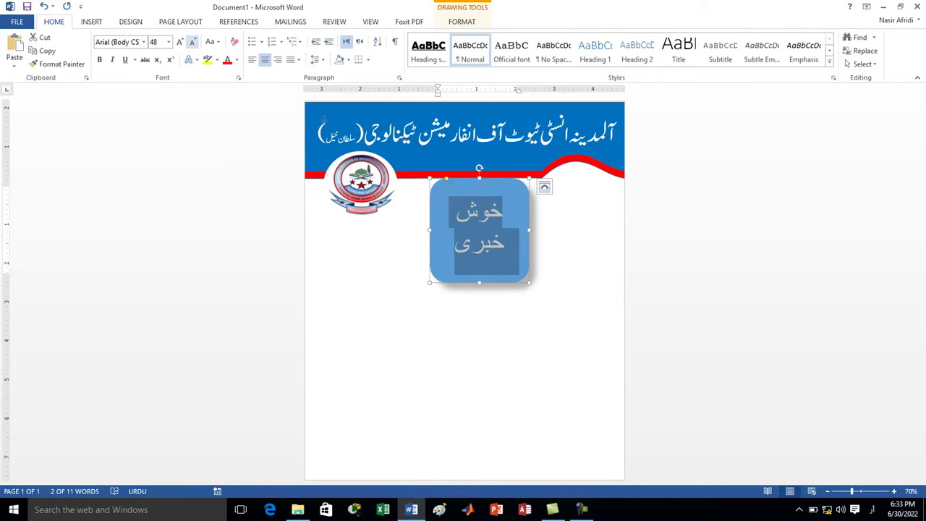
# Narrow the خوش خبری box from the right and raise its bottom edge to fit the text.
pyautogui.press('Escape')
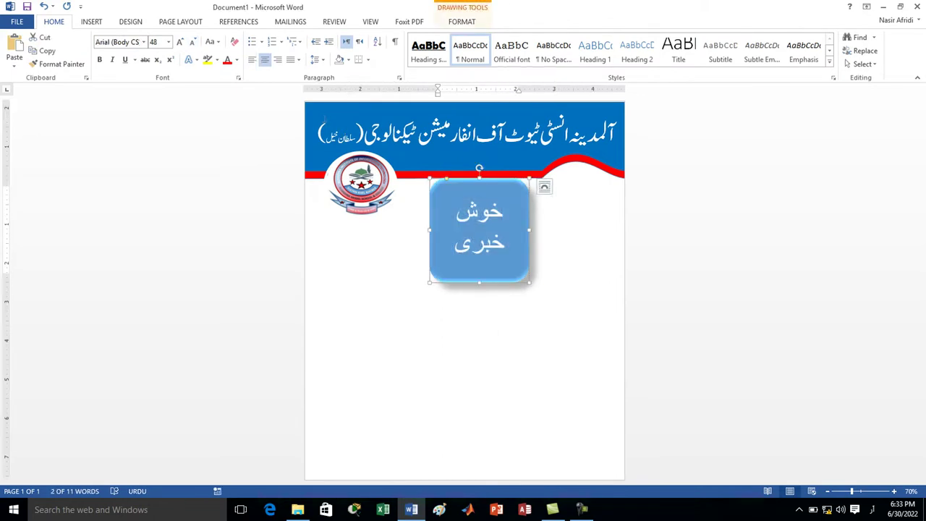
pyautogui.moveTo(529, 230); pyautogui.dragTo(499, 230)
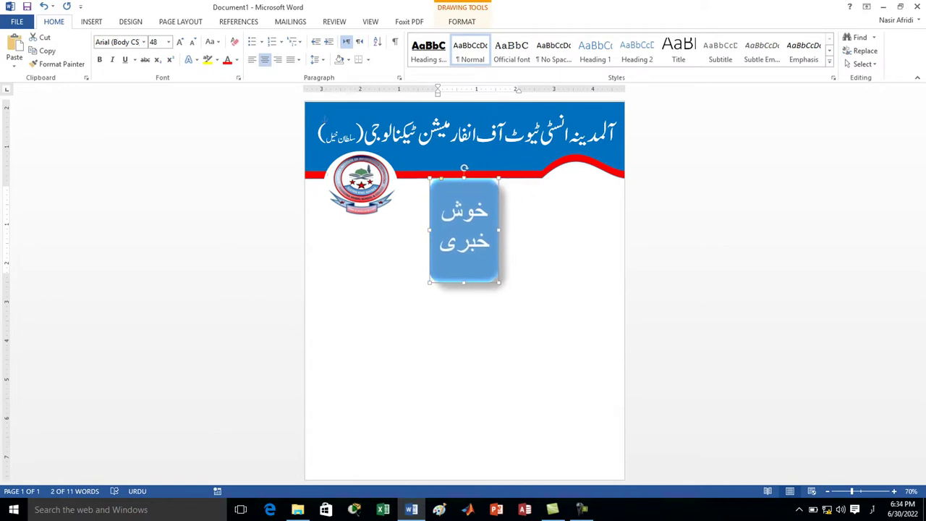
pyautogui.moveTo(464, 282); pyautogui.dragTo(463, 251)
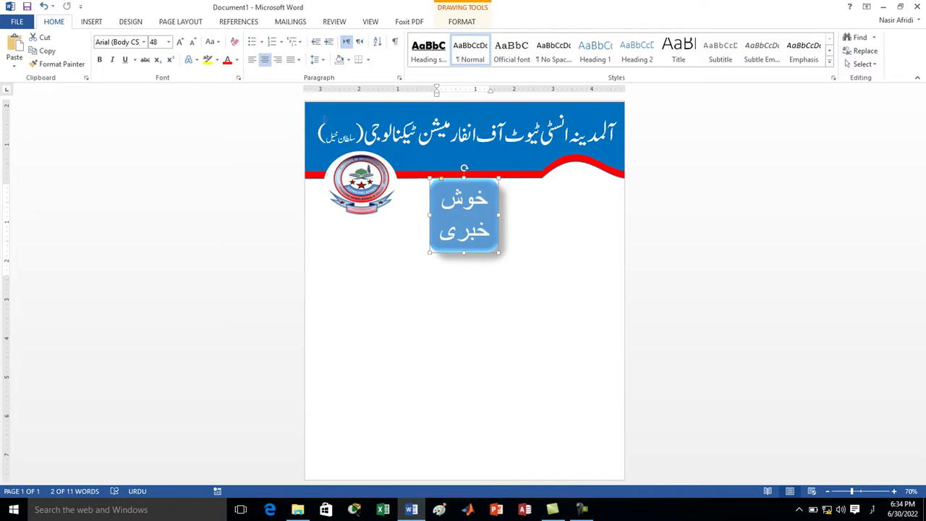
pyautogui.click(345, 124)
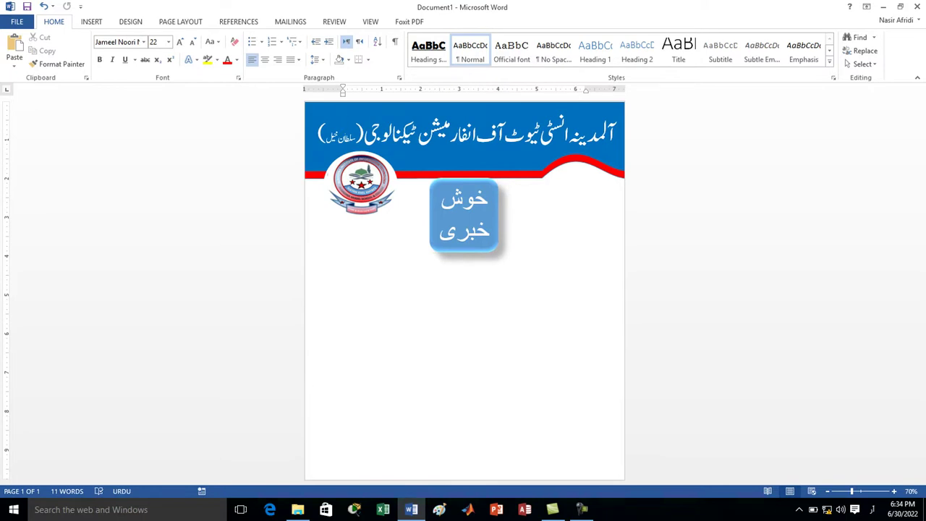
# Draw a wide rectangle, about 1" by 5.76", below the خوش خبری box.
pyautogui.click(91, 21)
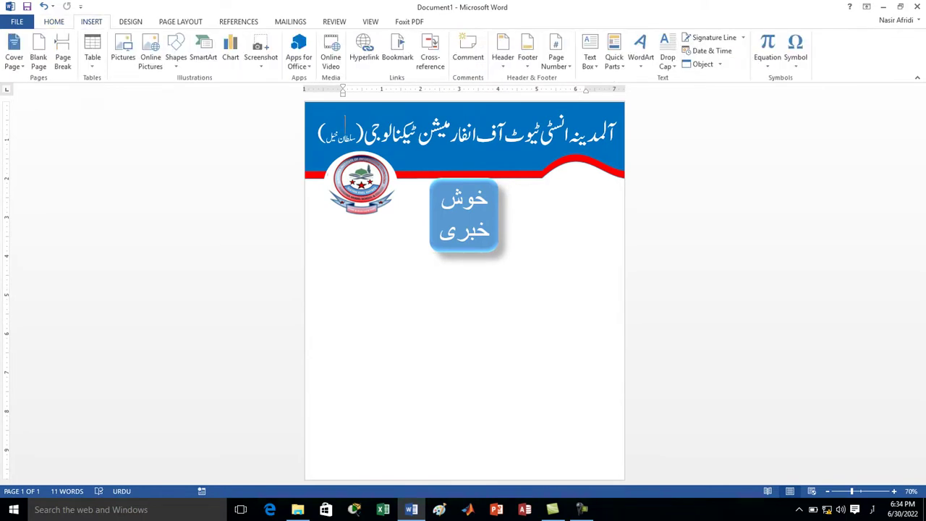
pyautogui.click(175, 52)
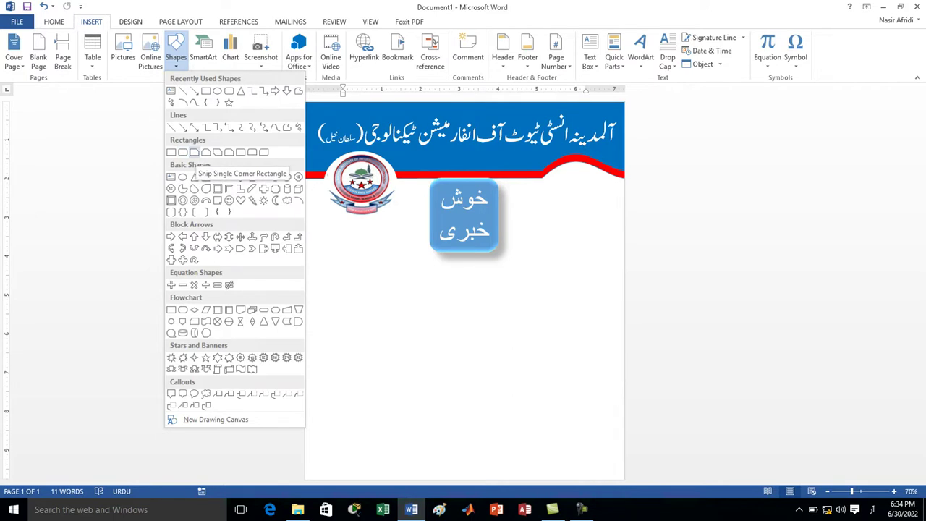
pyautogui.click(263, 152)
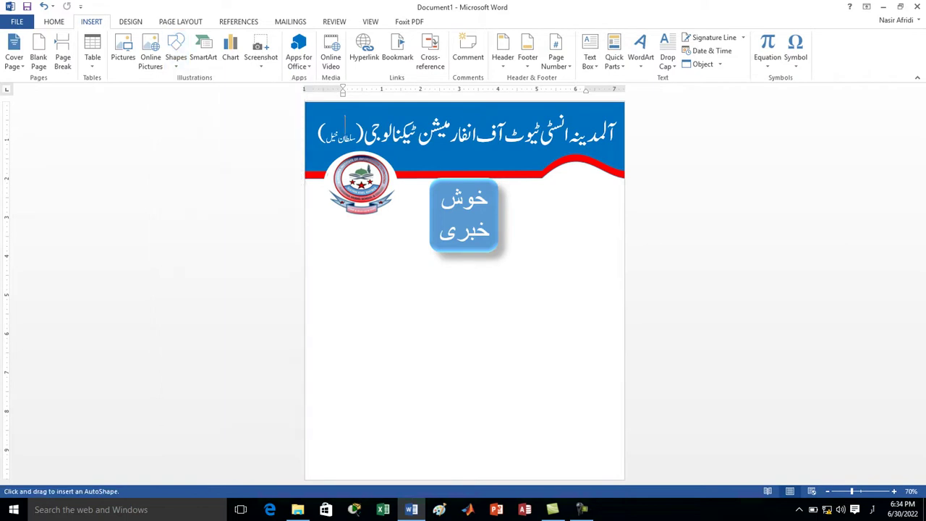
pyautogui.moveTo(361, 270)
pyautogui.mouseDown()
pyautogui.moveTo(522, 311)
pyautogui.moveTo(584, 309)
pyautogui.mouseUp()
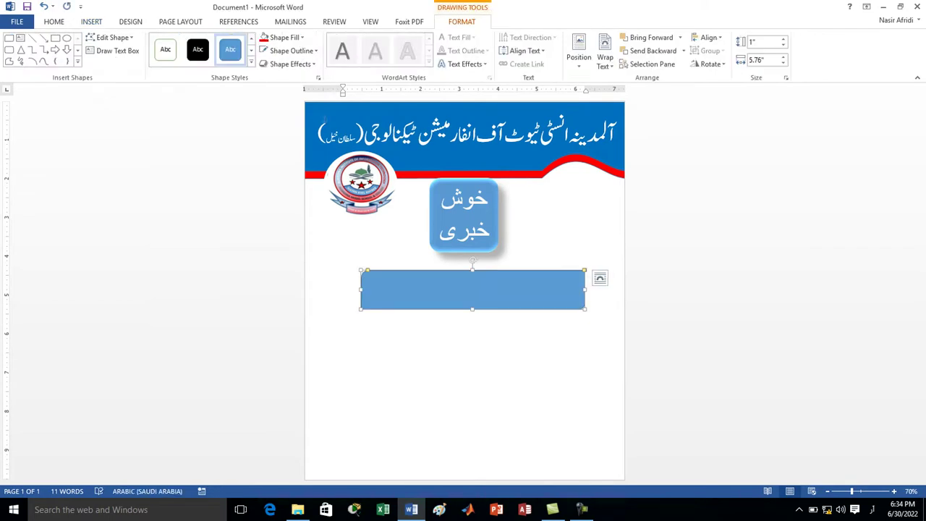
# Switch the rectangle to a gradient fill and make the first stop red.
pyautogui.click(284, 37)
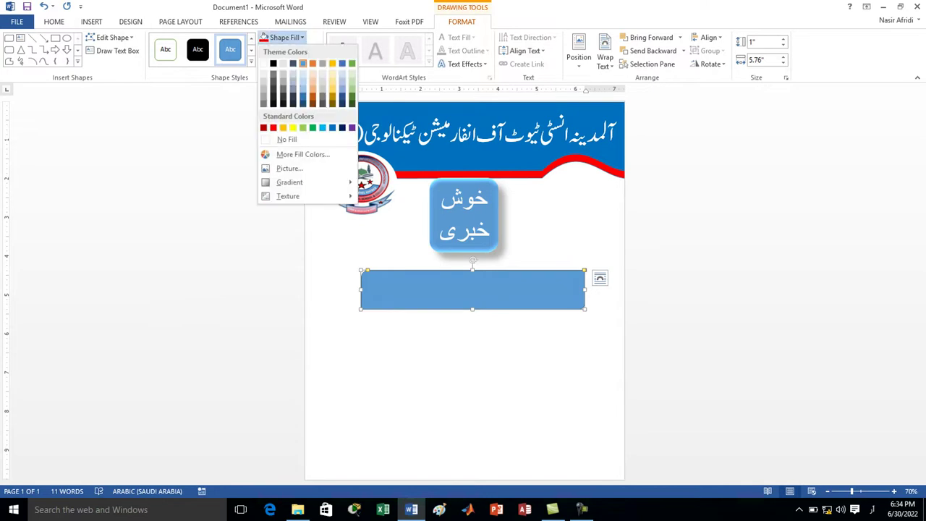
pyautogui.moveTo(290, 181)
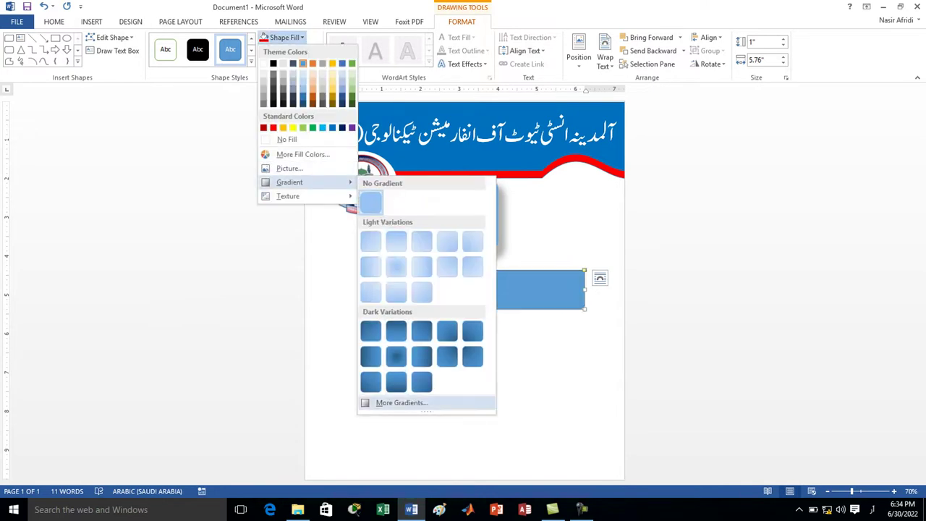
pyautogui.click(402, 402)
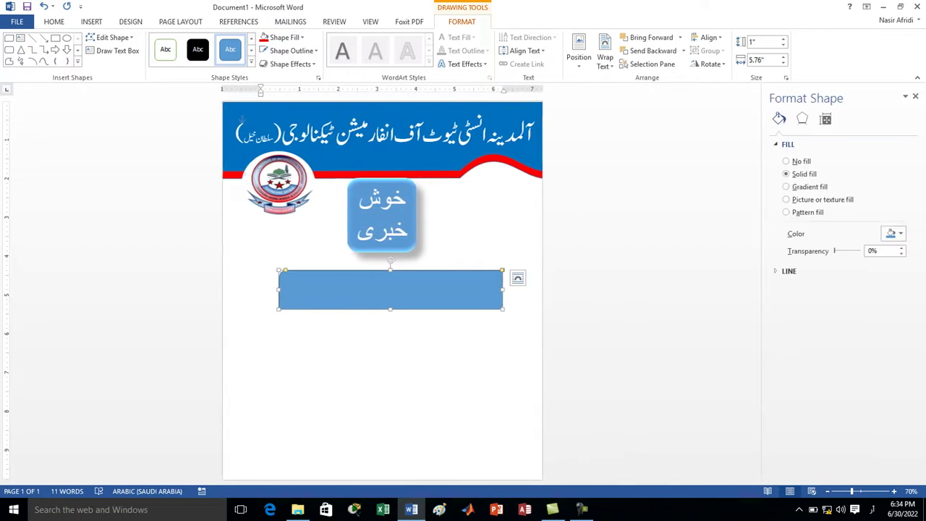
pyautogui.click(786, 187)
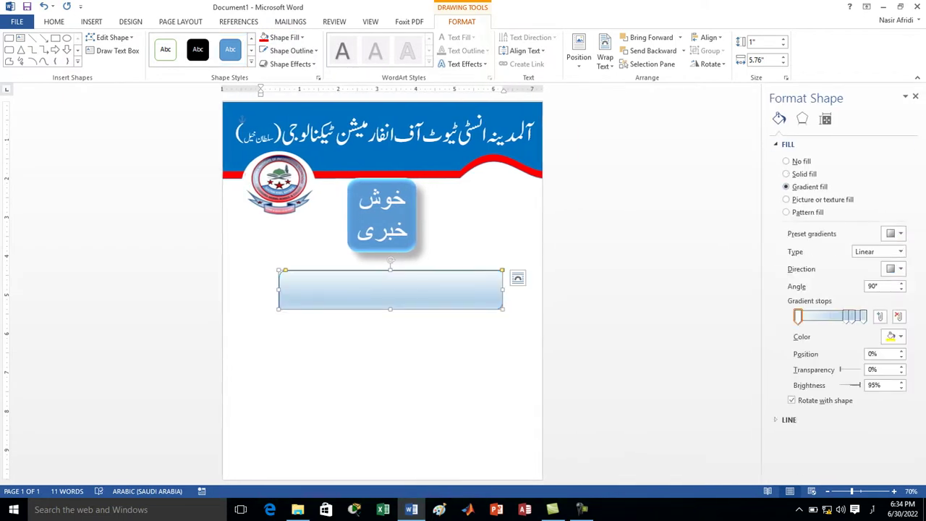
pyautogui.click(798, 316)
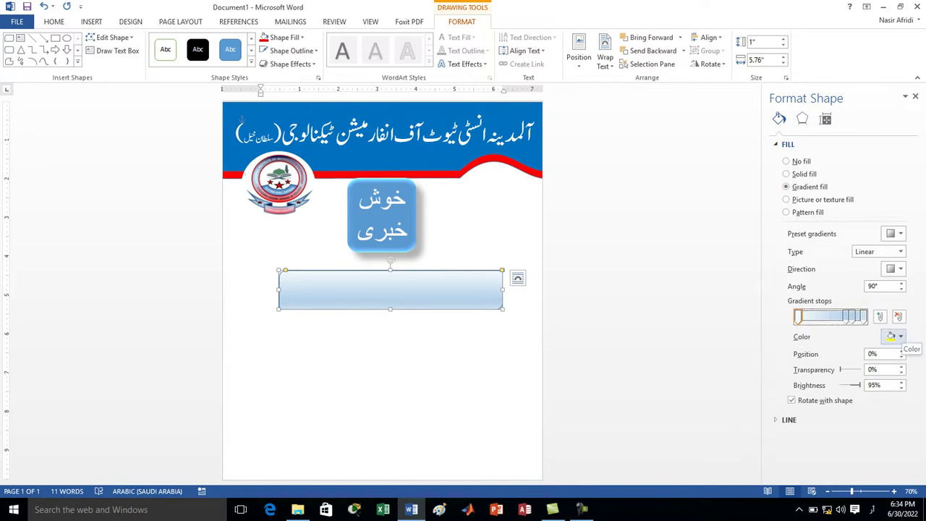
pyautogui.click(891, 336)
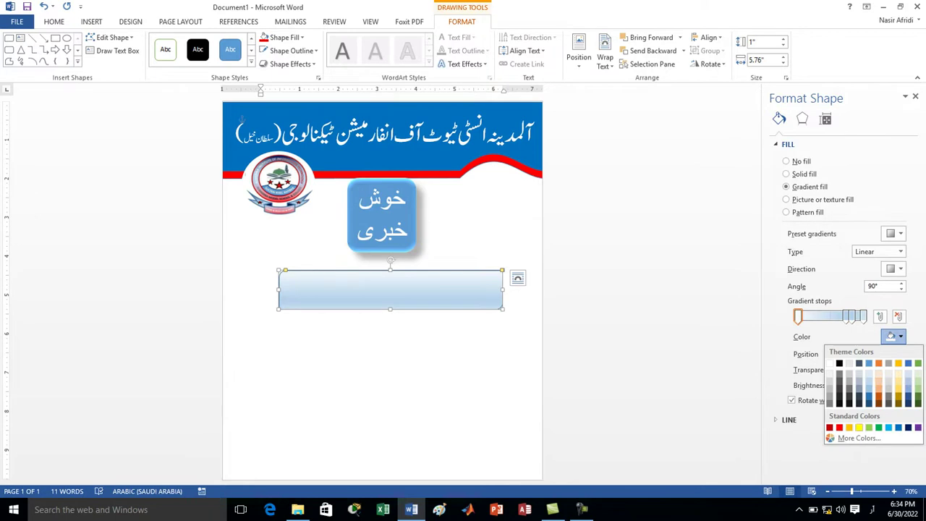
pyautogui.click(839, 427)
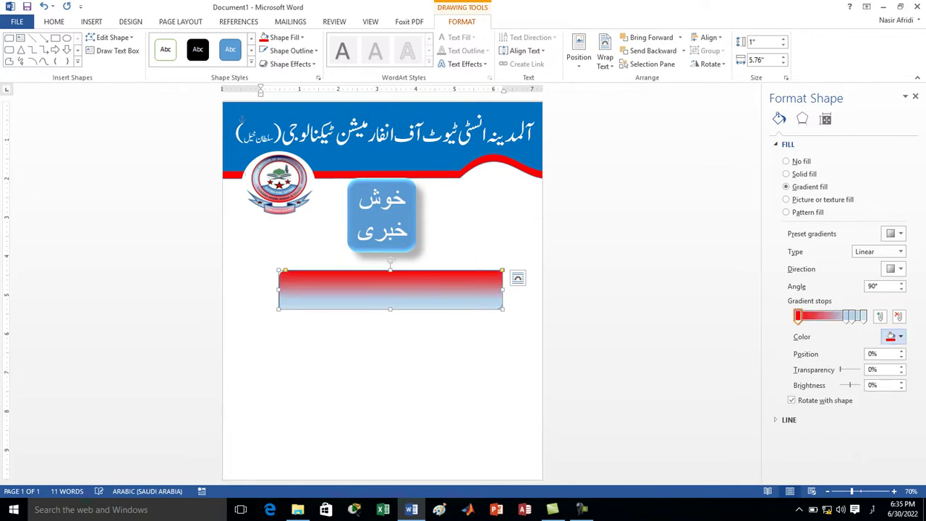
pyautogui.moveTo(842, 316); pyautogui.dragTo(817, 316)
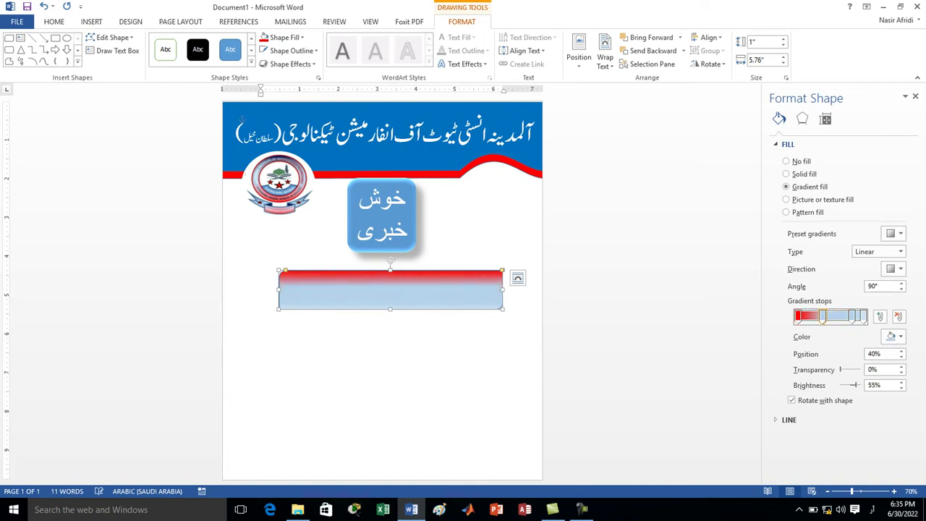
# Make the last gradient stop red and shift the light-blue middle stop.
pyautogui.click(862, 316)
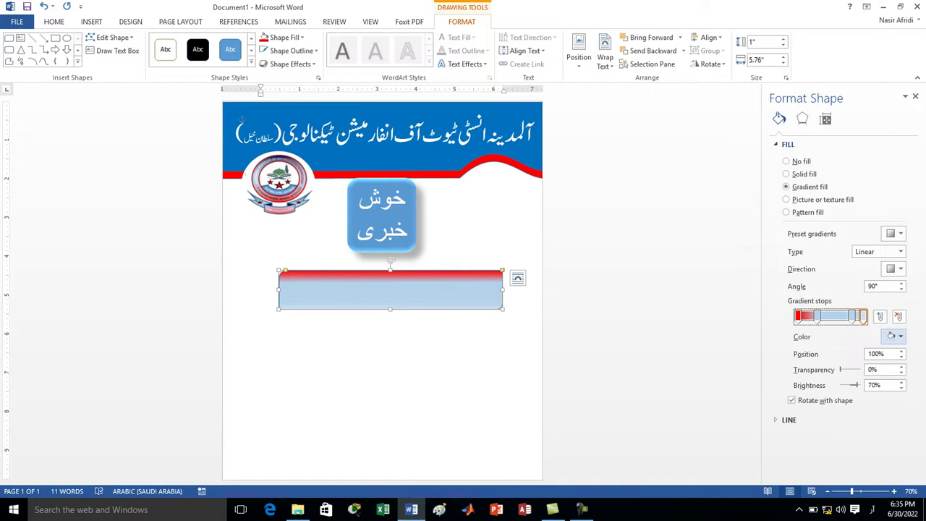
pyautogui.click(891, 335)
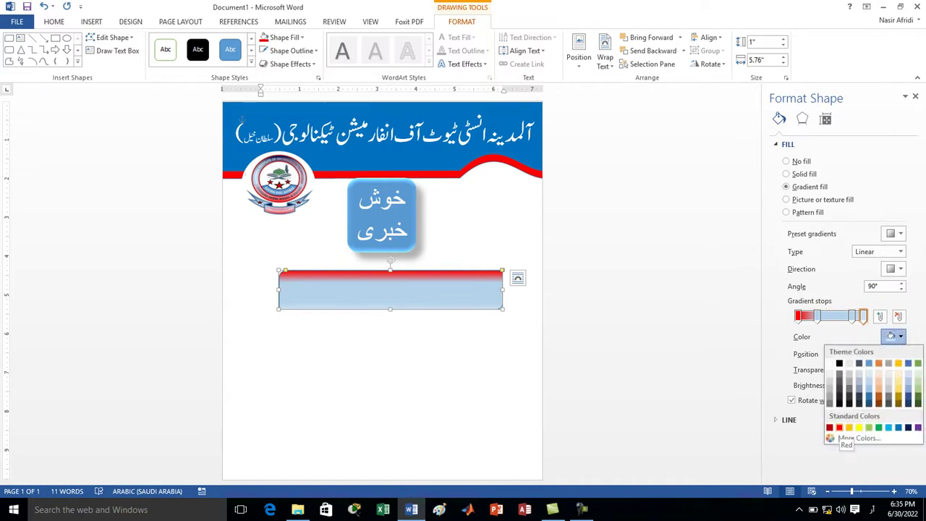
pyautogui.click(839, 427)
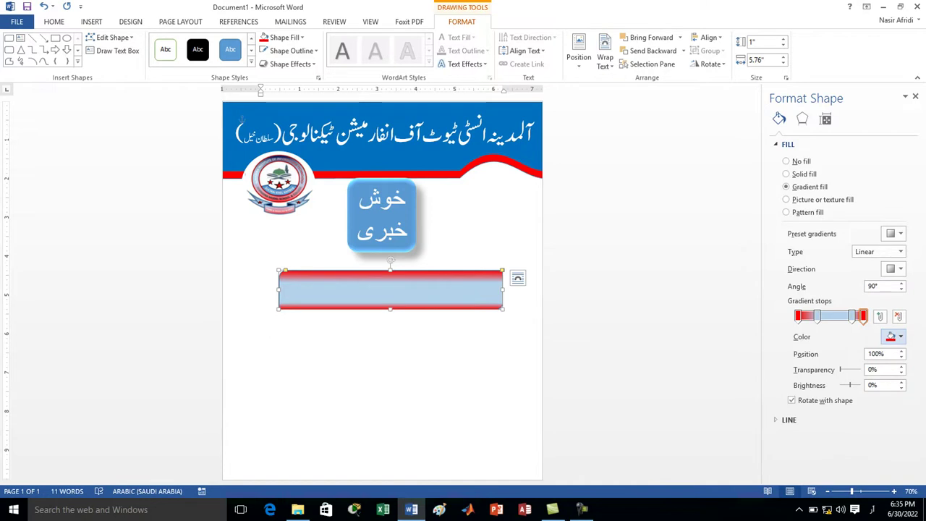
pyautogui.moveTo(851, 316); pyautogui.dragTo(836, 316)
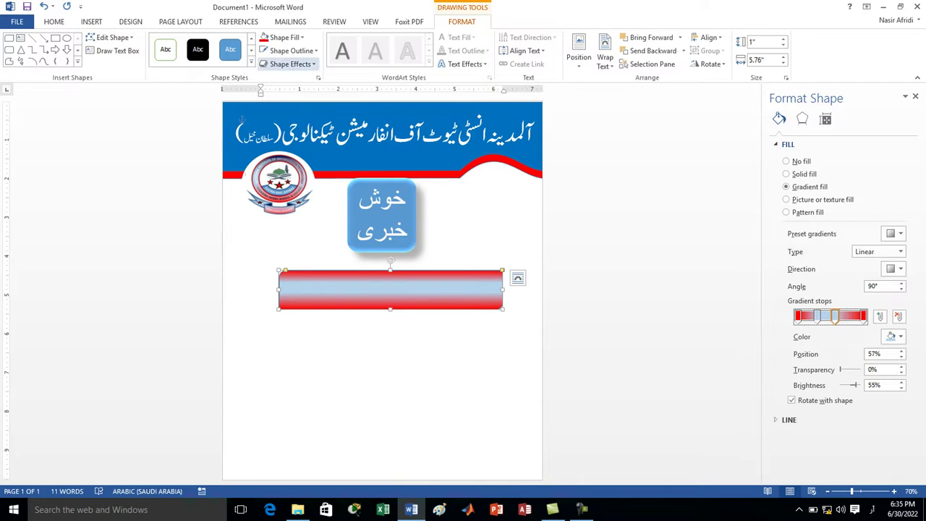
# Apply the Preset 4 3-D shadow effect to the gradient bar and close Format Shape.
pyautogui.click(290, 64)
pyautogui.moveTo(295, 84)
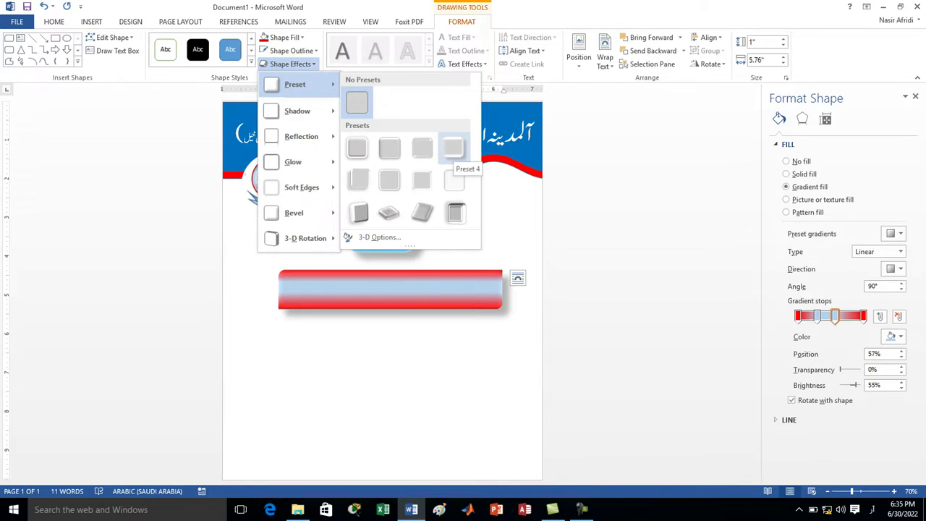
pyautogui.click(453, 147)
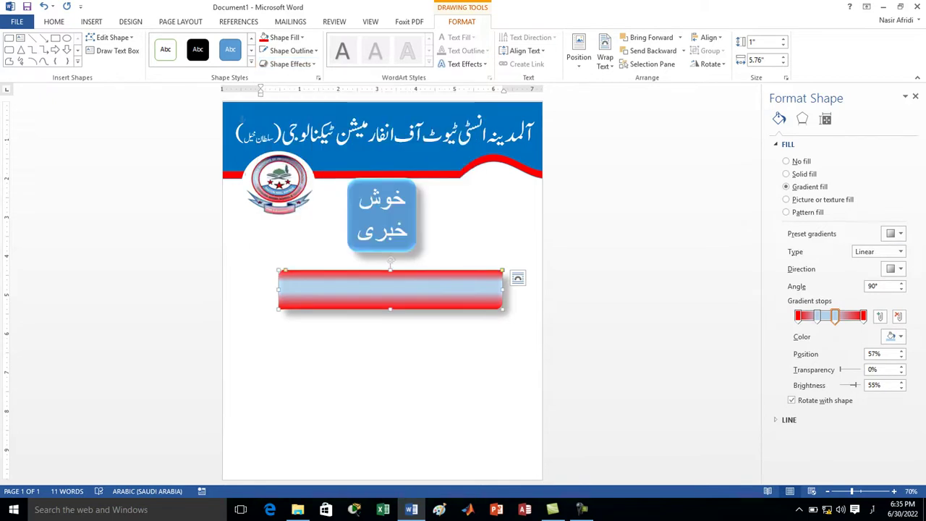
pyautogui.click(915, 96)
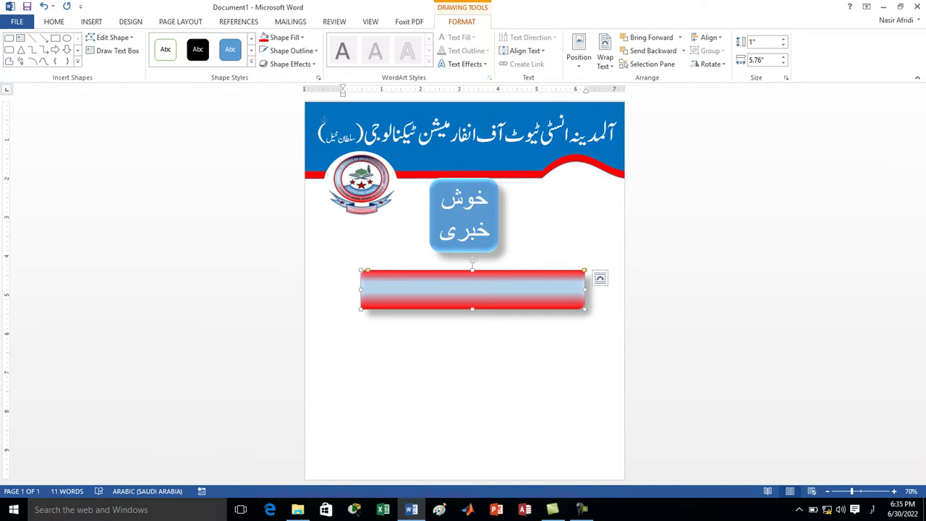
# Type a numbered list in the bar in English: Office automation, Computer Graphics, Network.
pyautogui.rightClick(515, 296)
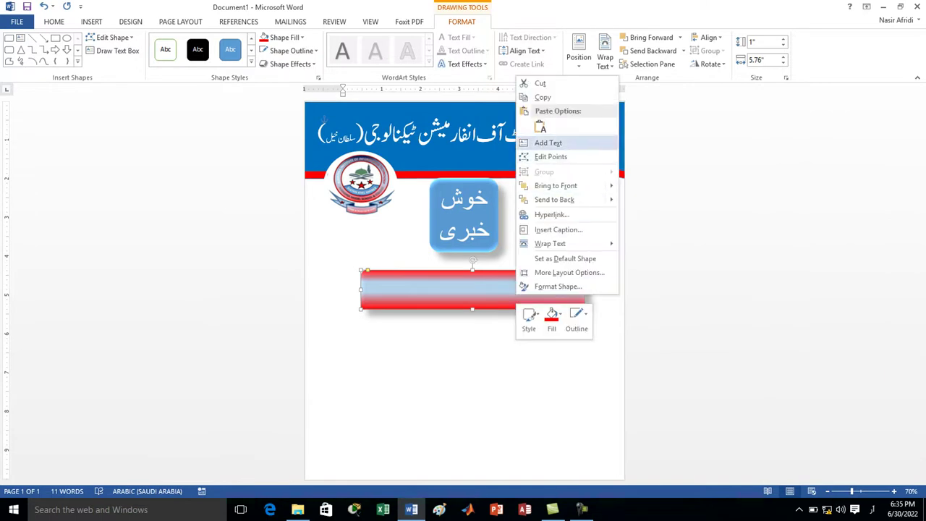
pyautogui.click(547, 142)
pyautogui.hotkey('alt', 'shift')
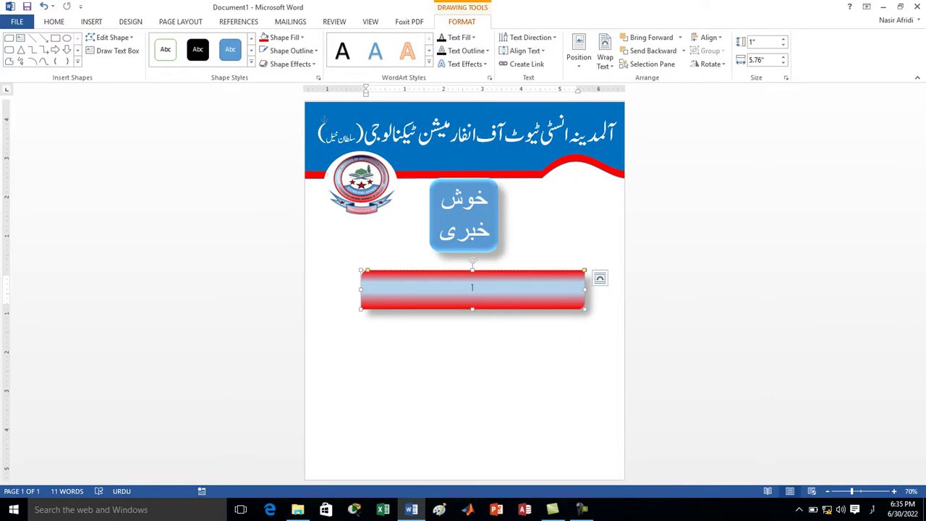
pyautogui.hotkey('alt', 'shift')
pyautogui.write('1')
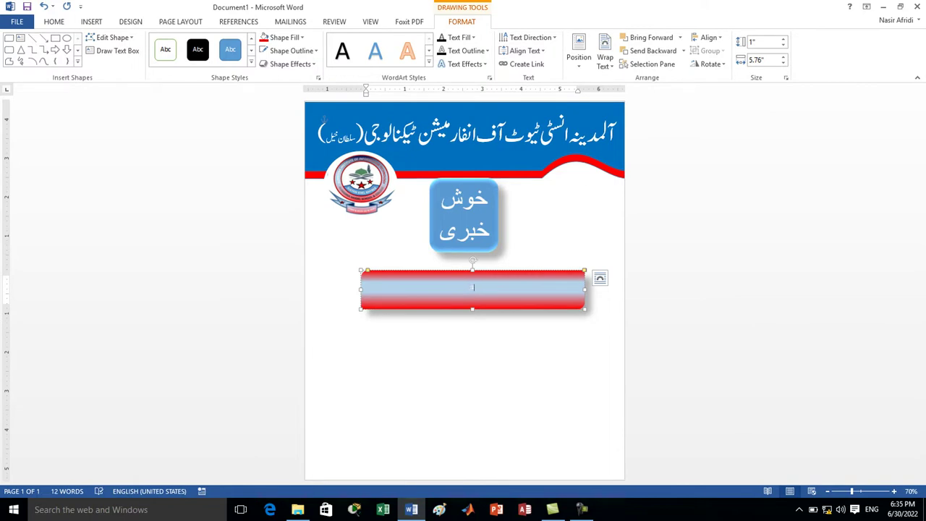
pyautogui.hotkey('ctrl', 'v')
pyautogui.press('BackSpace')
pyautogui.press('BackSpace')
pyautogui.write('ce automation')
pyautogui.press('Return')
pyautogui.write('uter Graphics')
pyautogui.press('Return')
pyautogui.write('et')
pyautogui.write('work')
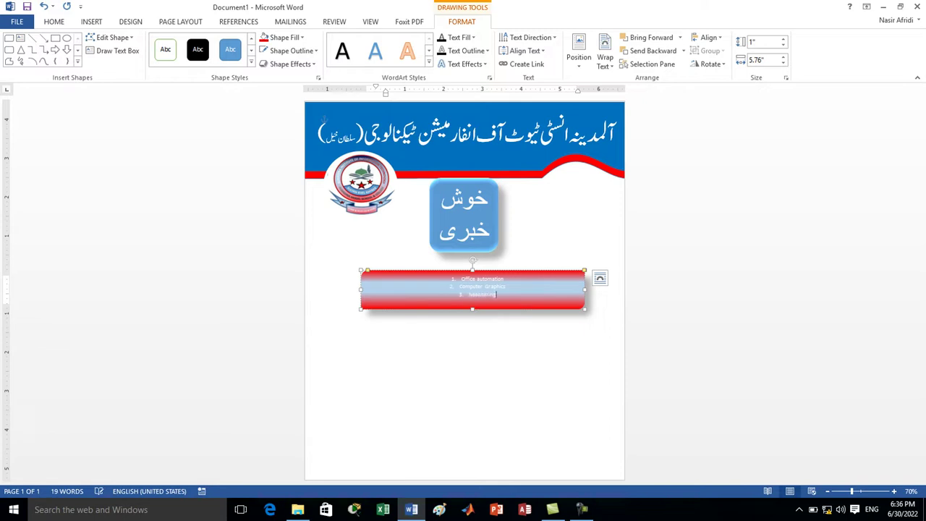
# Make the course box much taller and insert 'Computer' into the third list item.
pyautogui.moveTo(471, 309); pyautogui.dragTo(471, 409)
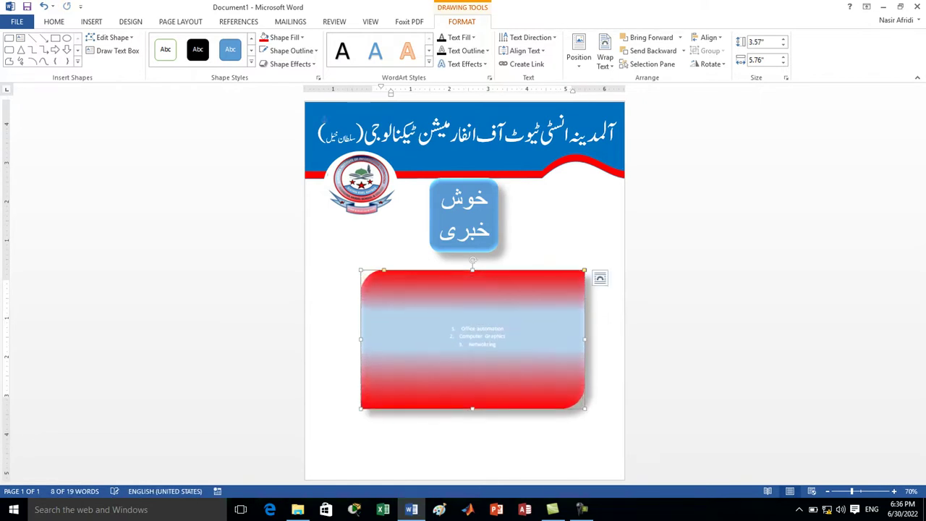
pyautogui.click(482, 340)
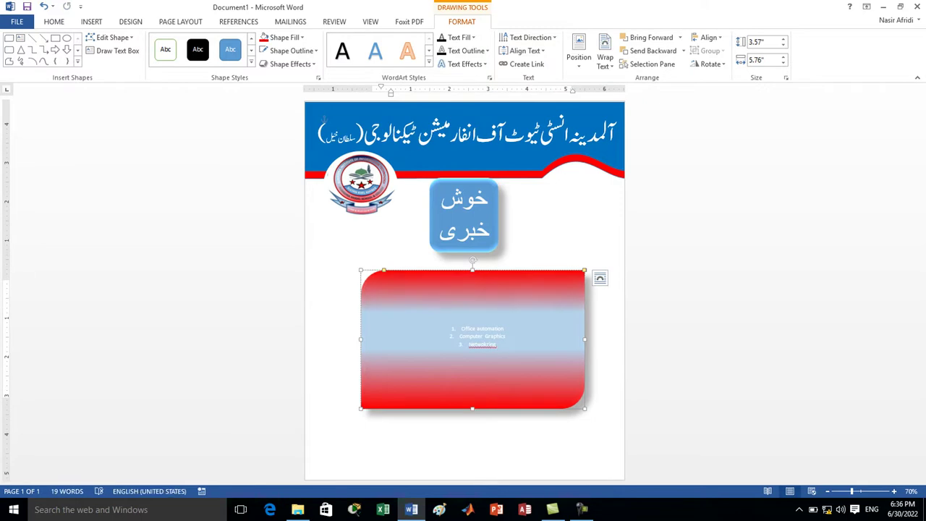
pyautogui.write('Compu')
pyautogui.write('ter')
pyautogui.press('BackSpace')
pyautogui.press('BackSpace')
pyautogui.write('ng')
# Select the course list text and enlarge it to 22 pt.
pyautogui.rightClick(493, 347)
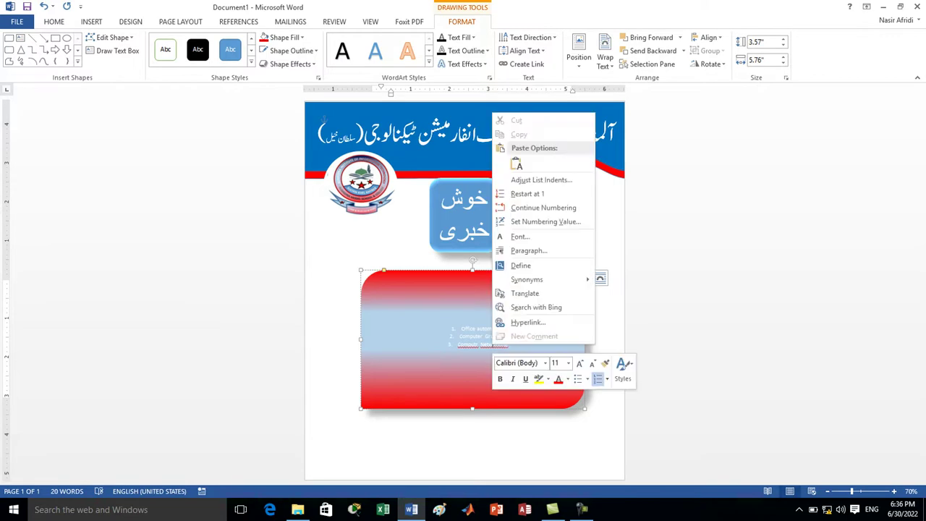
pyautogui.press('Escape')
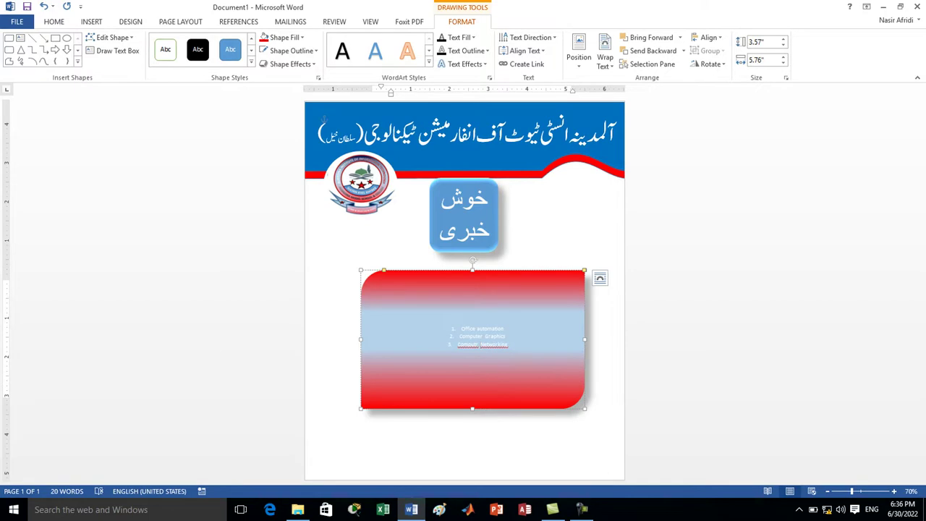
pyautogui.moveTo(481, 345); pyautogui.dragTo(459, 327)
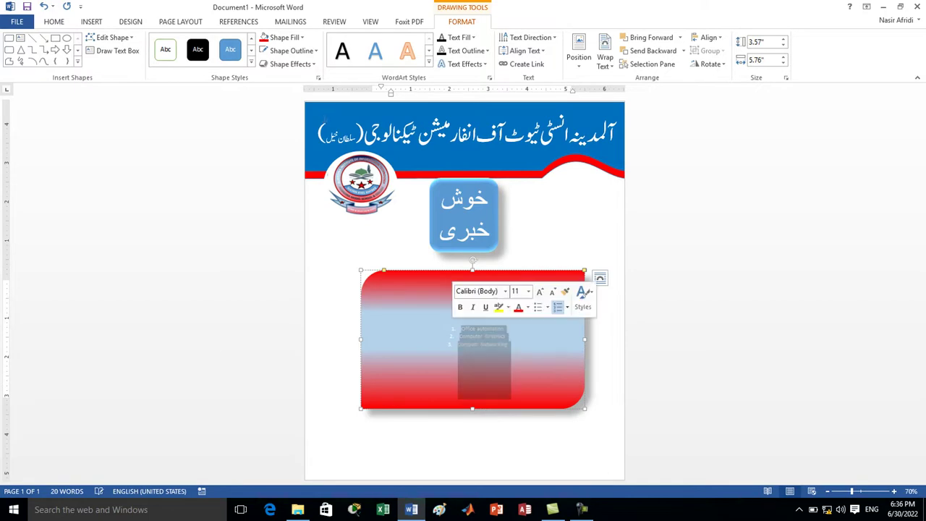
pyautogui.click(54, 21)
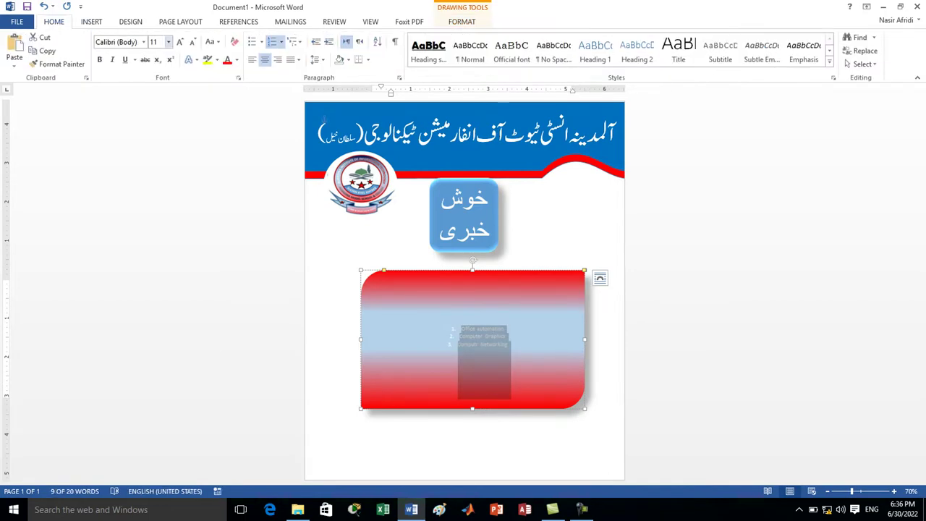
pyautogui.click(179, 41)
pyautogui.click(180, 41)
pyautogui.click(180, 41)
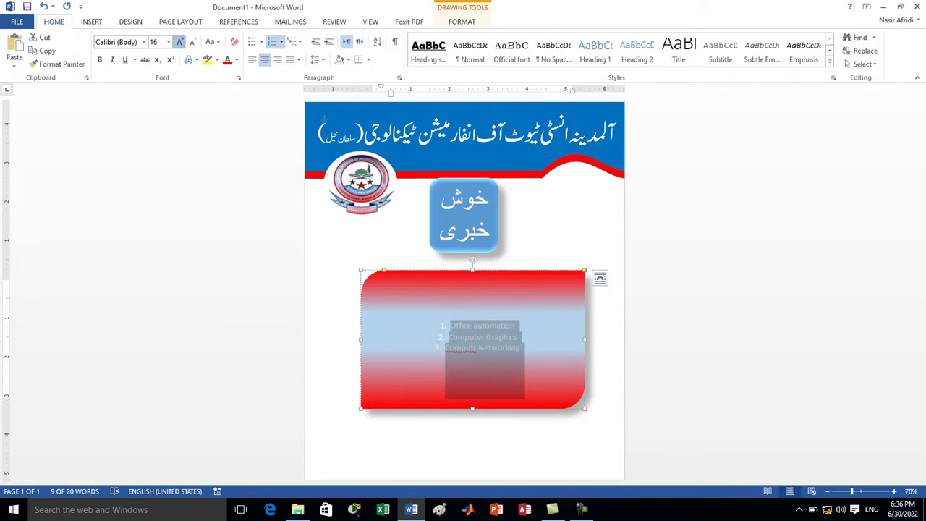
pyautogui.click(180, 41)
pyautogui.click(179, 41)
pyautogui.click(180, 41)
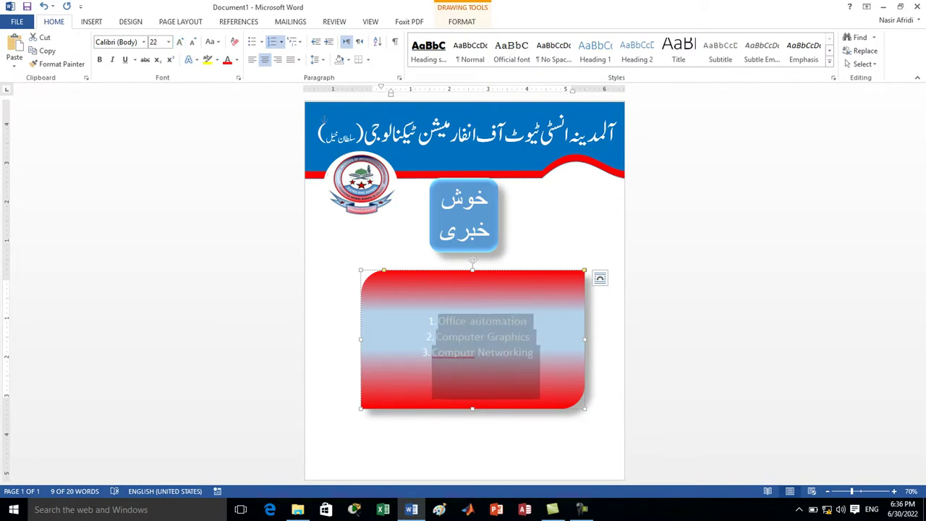
# Insert the missing 'e' so the third item reads 'Computer Networking'.
pyautogui.click(473, 352)
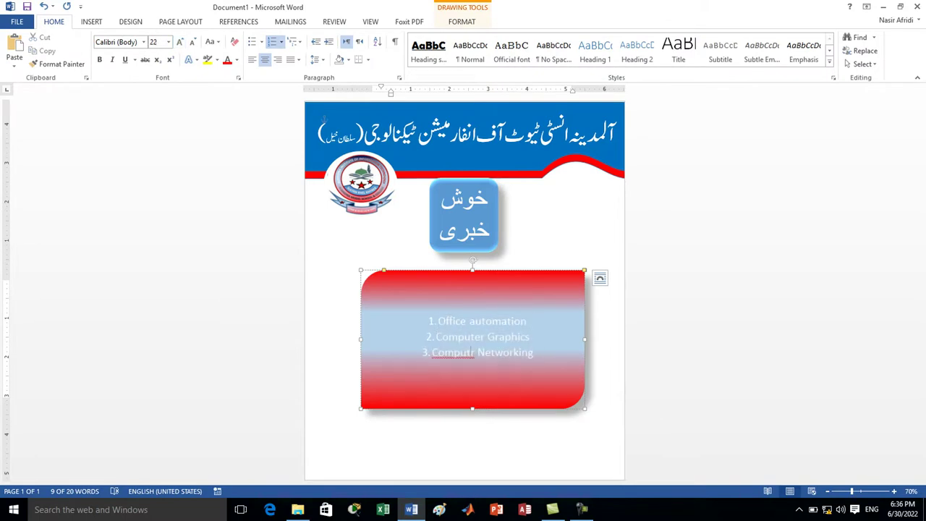
pyautogui.moveTo(473, 352); pyautogui.dragTo(434, 391)
pyautogui.click(473, 352)
pyautogui.write('e')
pyautogui.hotkey('ctrl', 'a')
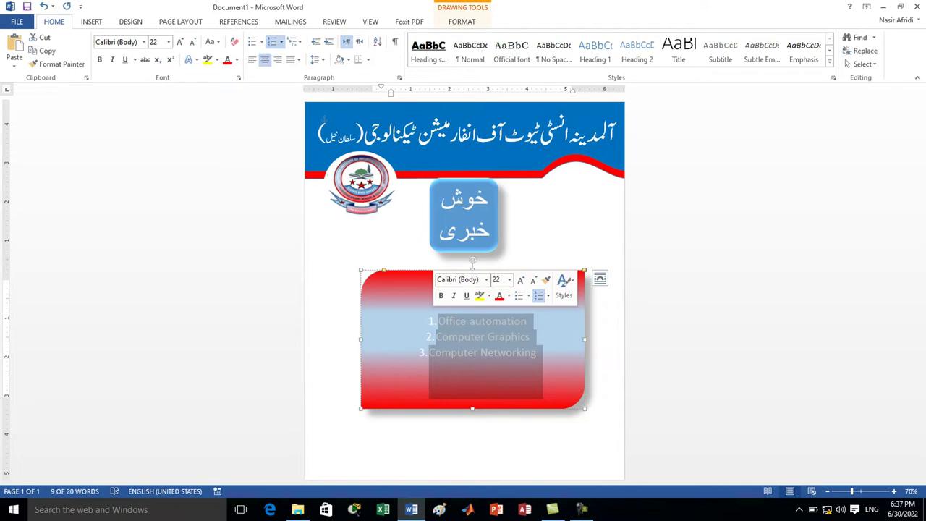
pyautogui.click(462, 22)
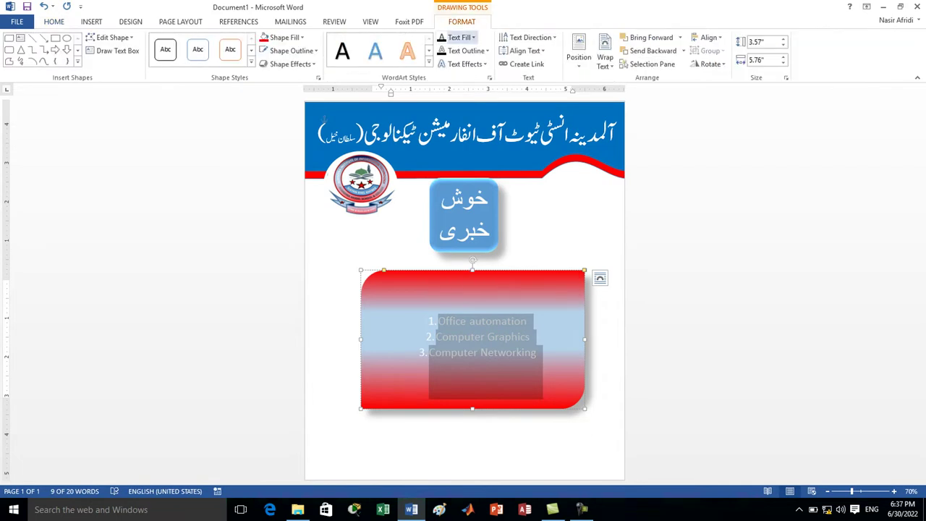
# Give the course list text a black fill and a black text outline.
pyautogui.click(471, 37)
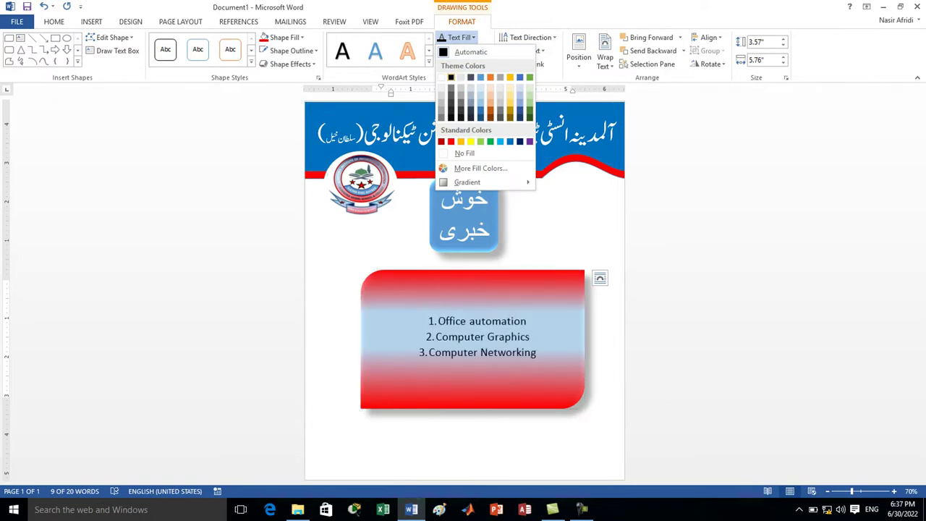
pyautogui.click(450, 77)
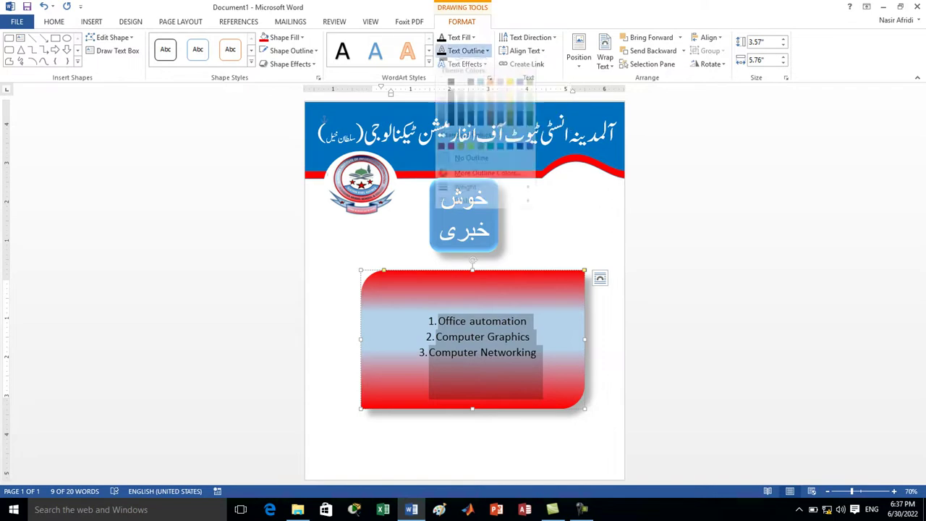
pyautogui.click(487, 50)
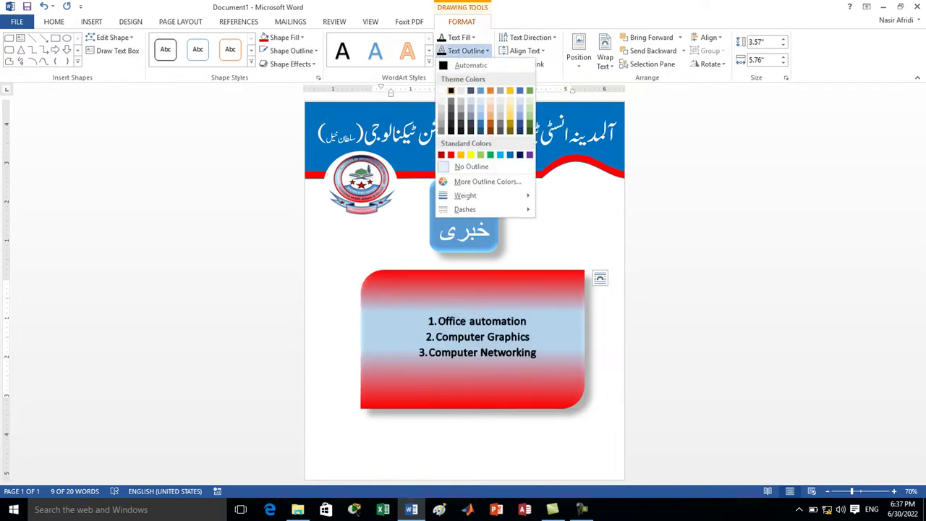
pyautogui.click(450, 91)
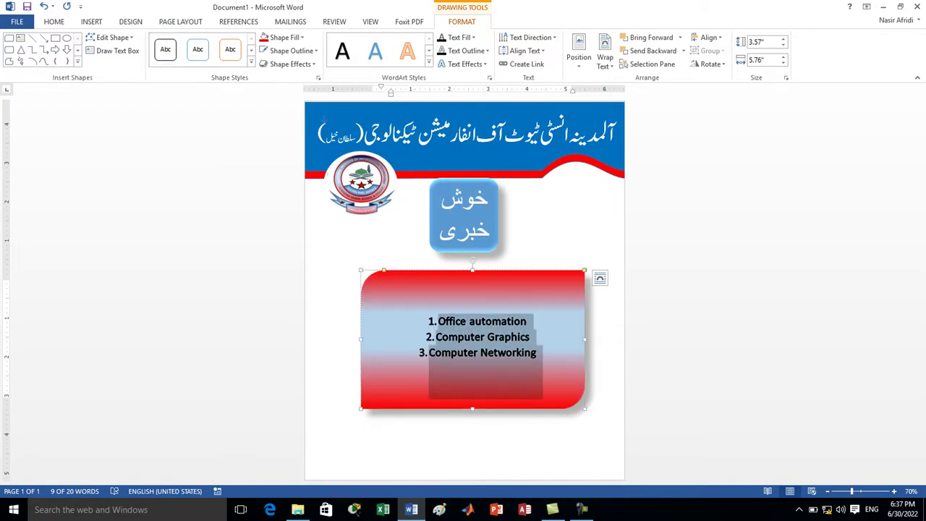
# Left-align the course list and add a fourth item, 'Programming'.
pyautogui.click(53, 21)
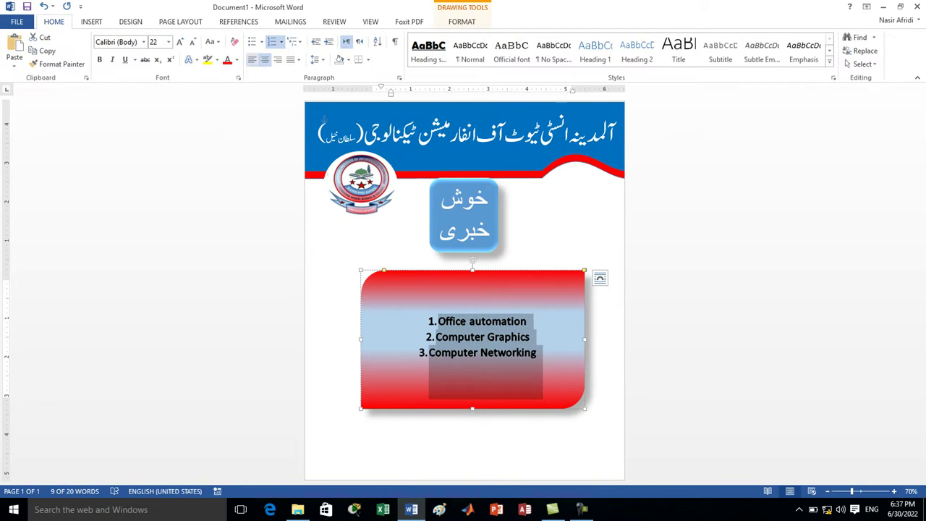
pyautogui.hotkey('ctrl', 'l')
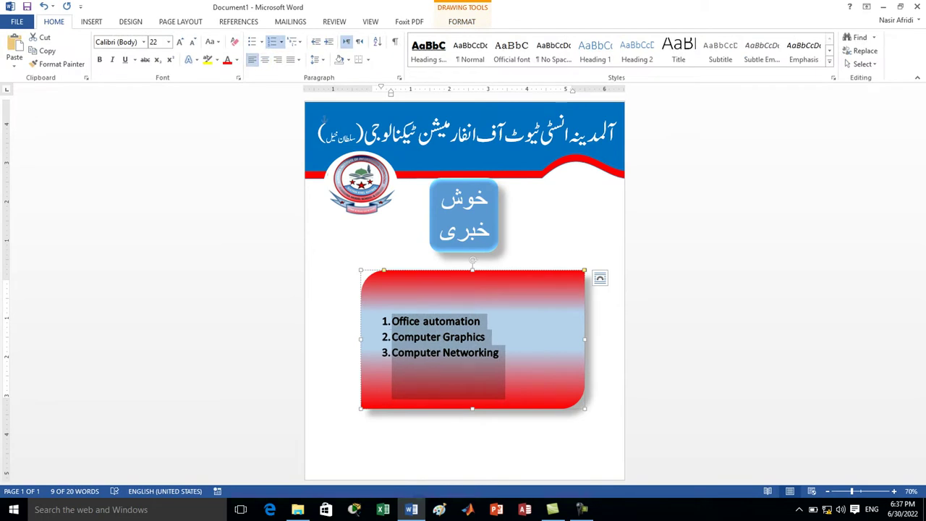
pyautogui.click(498, 352)
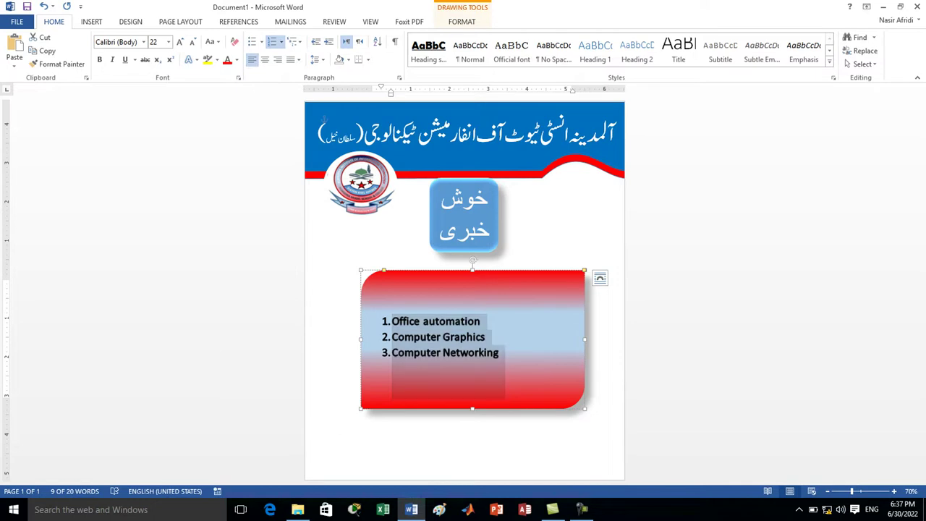
pyautogui.press('Return')
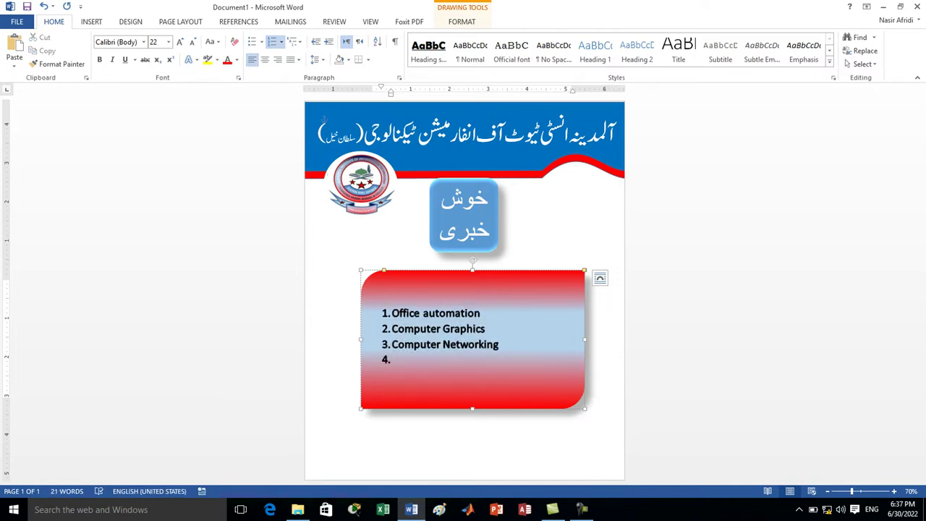
pyautogui.write('Porg')
pyautogui.press('BackSpace')
pyautogui.press('BackSpace')
pyautogui.press('BackSpace')
pyautogui.write('rogr')
pyautogui.press('BackSpace')
pyautogui.write('gramming')
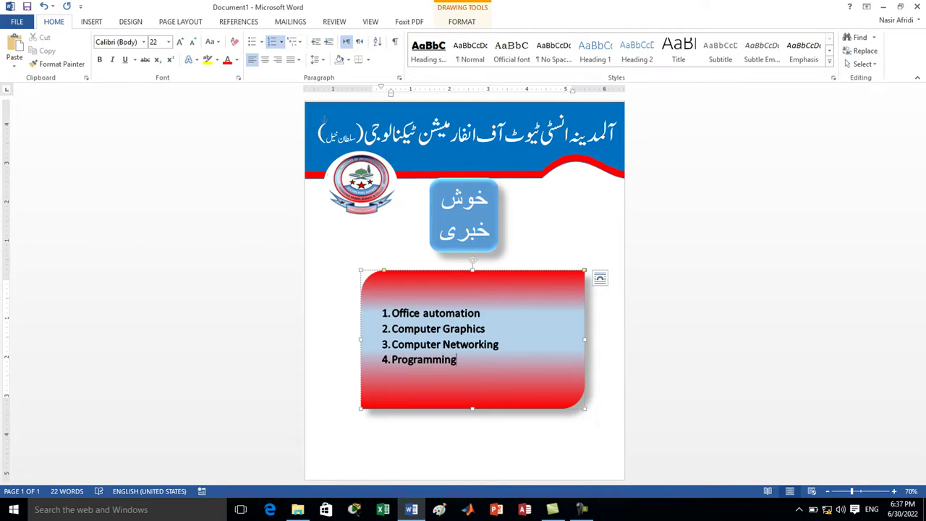
# Add 'Information & Communication tech' and 'Operating system' as the fifth and sixth items.
pyautogui.press('Return')
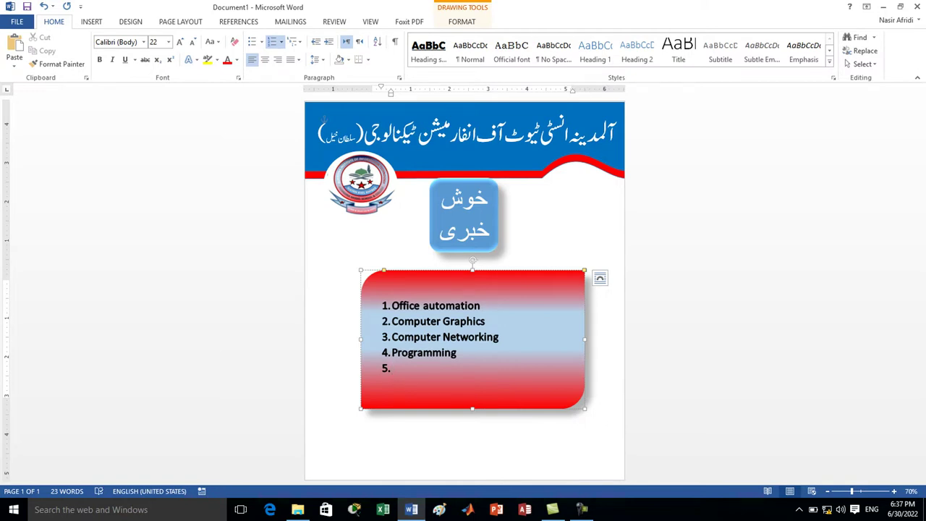
pyautogui.write('Infrm')
pyautogui.press('BackSpace')
pyautogui.press('BackSpace')
pyautogui.write('ormation & Ci')
pyautogui.press('BackSpace')
pyautogui.write('ommunication ')
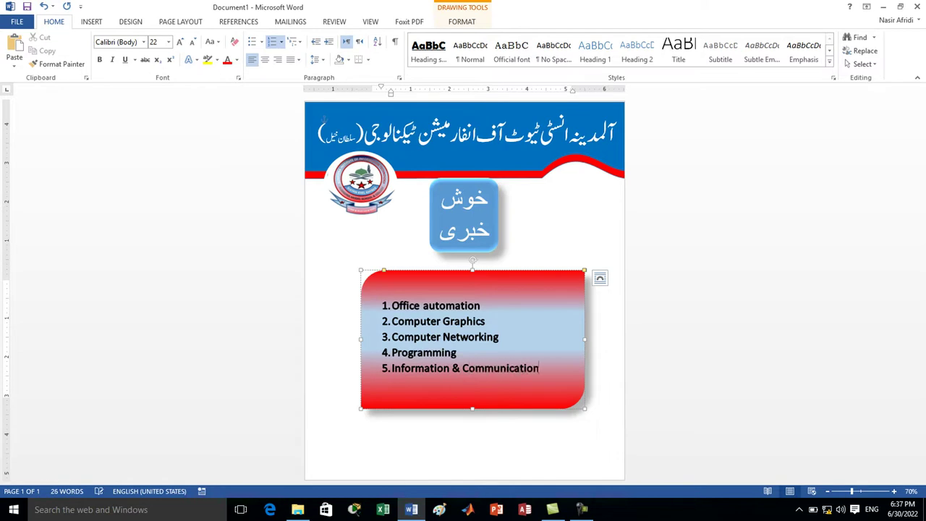
pyautogui.write('tech')
pyautogui.press('Return')
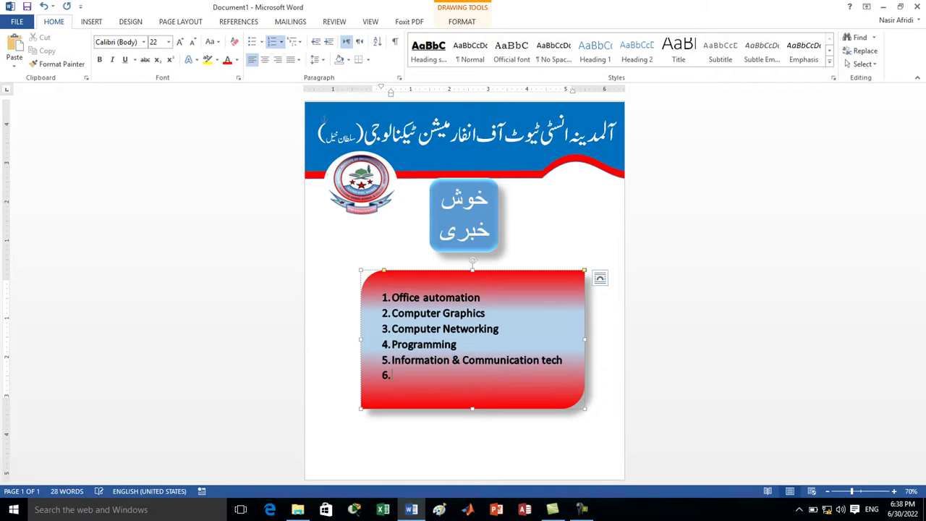
pyautogui.write('Operating')
pyautogui.write('system')
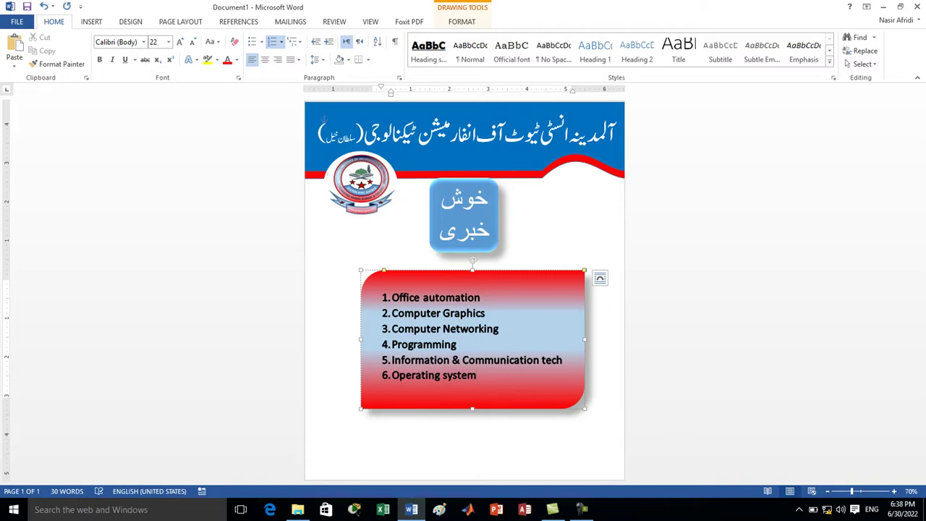
# Shorten the course list box to fit its items and nudge it up three steps.
pyautogui.moveTo(471, 409); pyautogui.dragTo(471, 376)
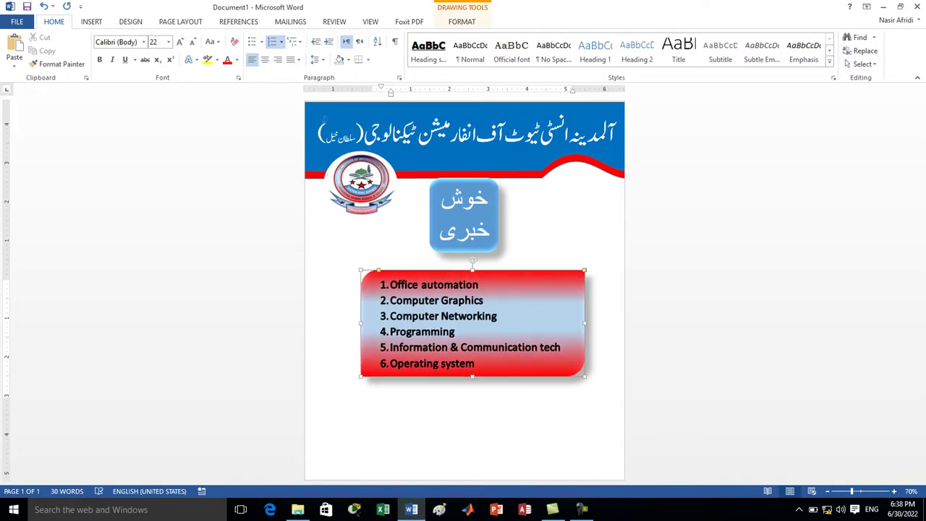
pyautogui.click(345, 124)
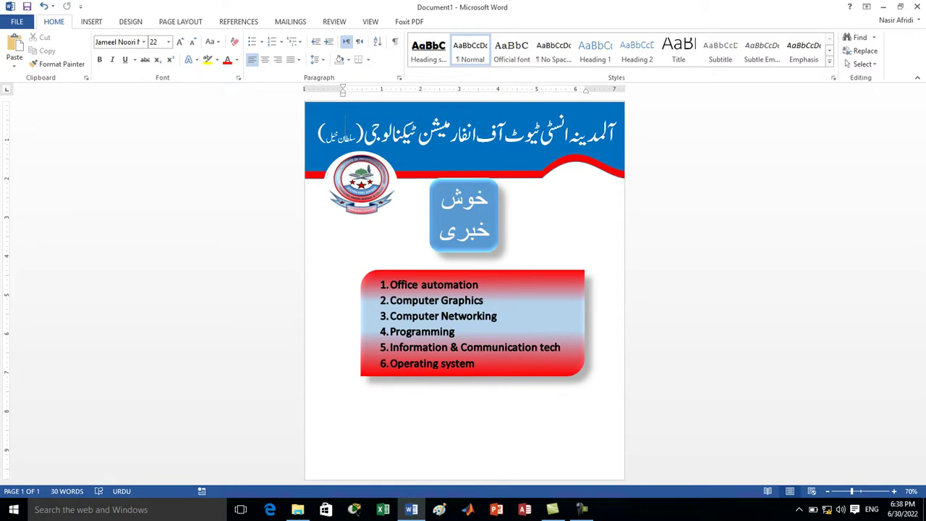
pyautogui.scroll(-1, 464, 289)
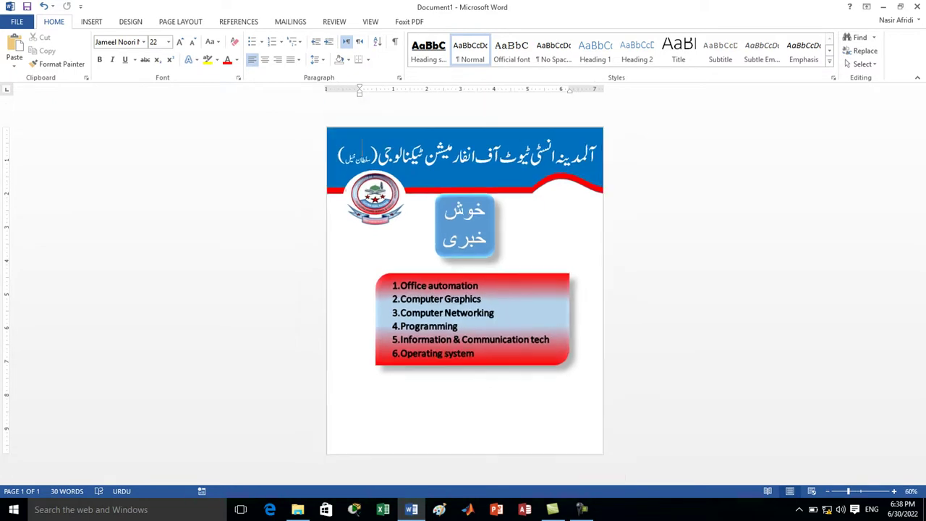
pyautogui.click(471, 318)
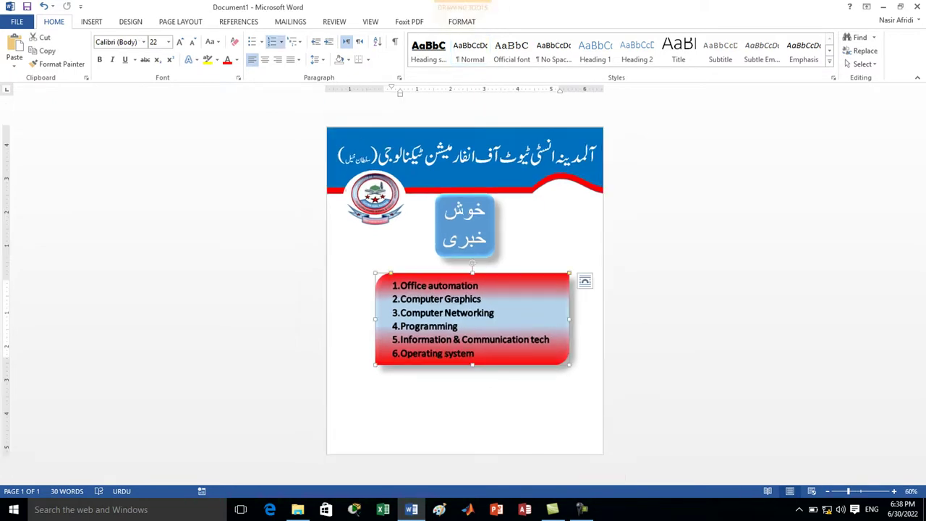
pyautogui.press('Up')
pyautogui.press('Up')
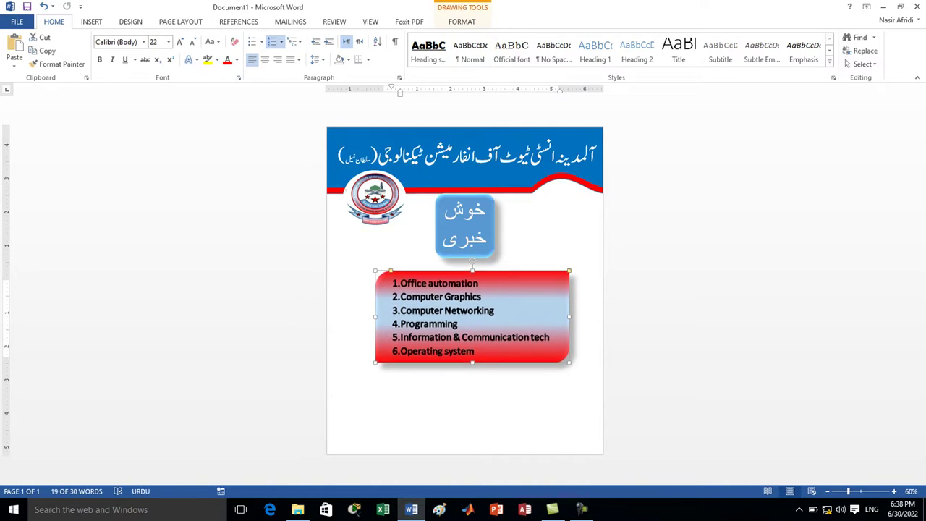
pyautogui.press('Up')
pyautogui.press('Up')
pyautogui.press('Up')
pyautogui.press('Up')
pyautogui.press('Up')
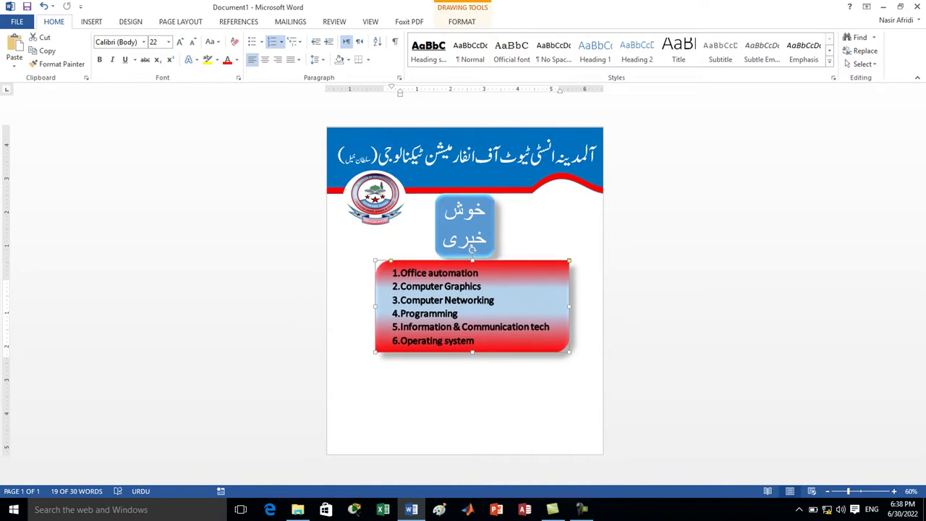
pyautogui.press('Up')
pyautogui.press('Up')
pyautogui.press('Up')
pyautogui.press('Up')
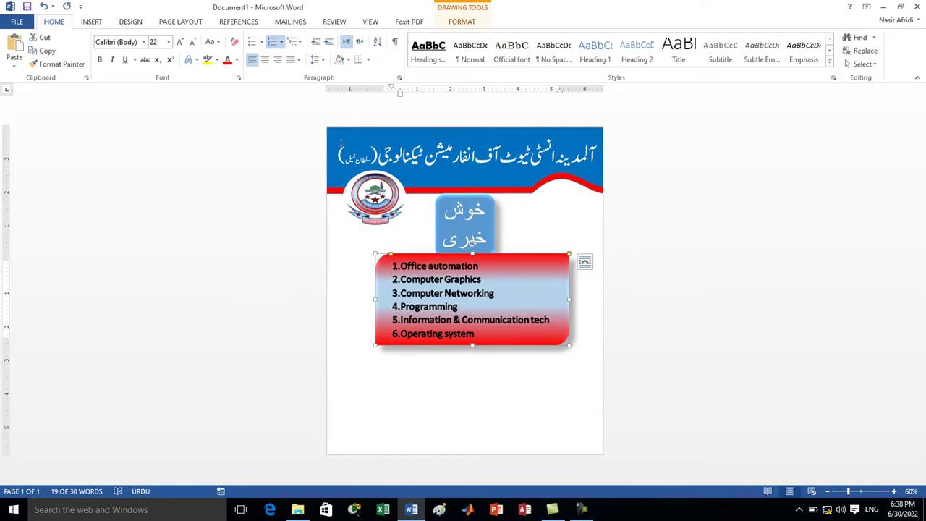
# Send the course list box to back, behind the خوش خبری box.
pyautogui.click(461, 21)
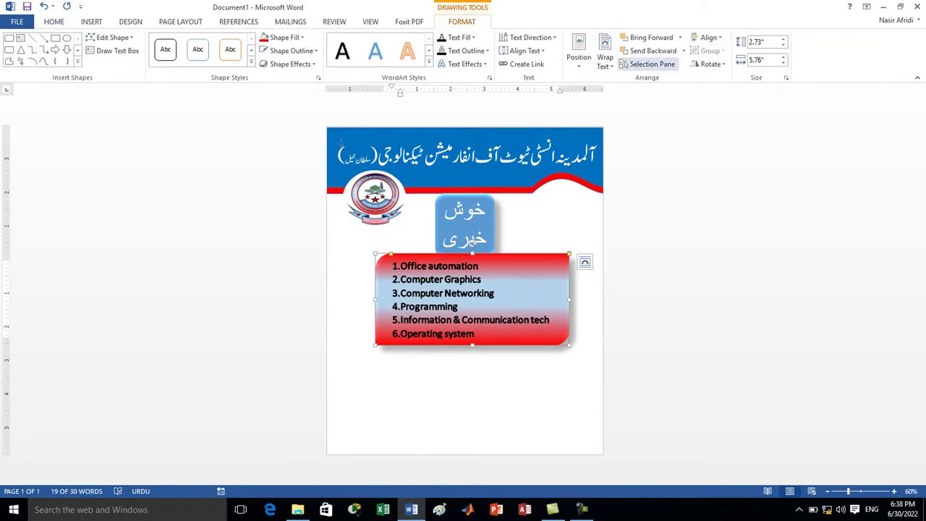
pyautogui.click(682, 51)
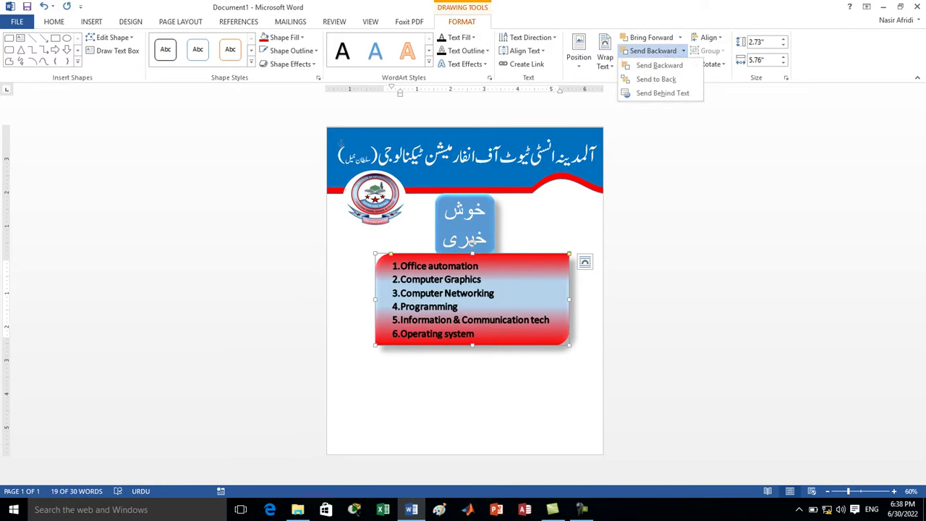
pyautogui.click(656, 79)
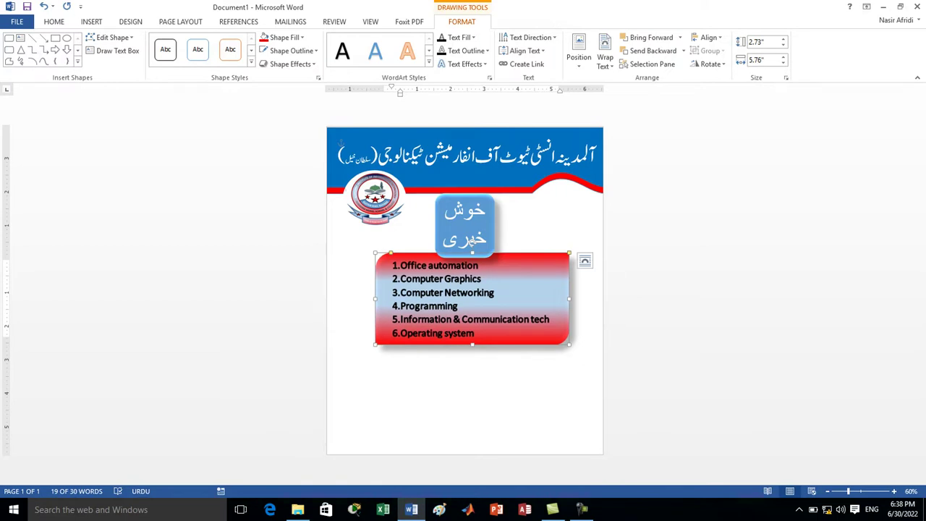
pyautogui.click(361, 153)
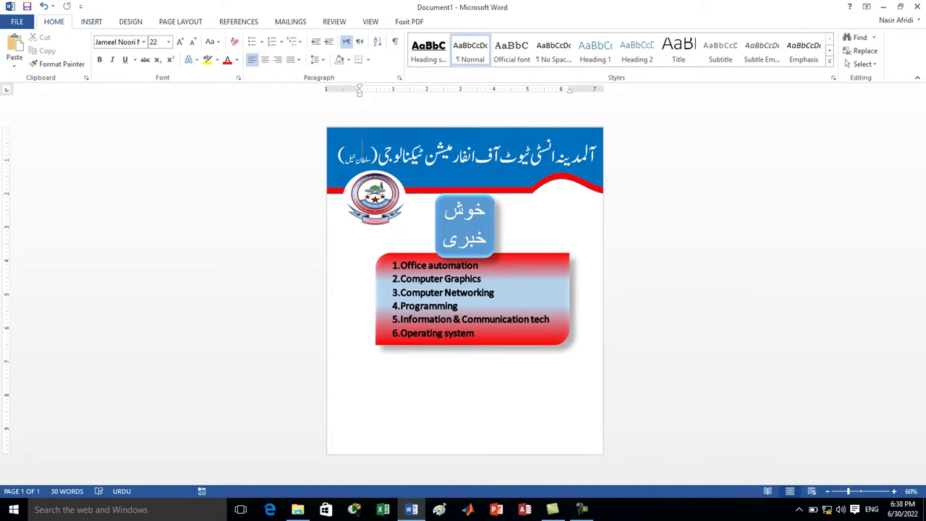
# Draw a rectangle band spanning the bottom edge of the page.
pyautogui.click(91, 21)
pyautogui.click(176, 54)
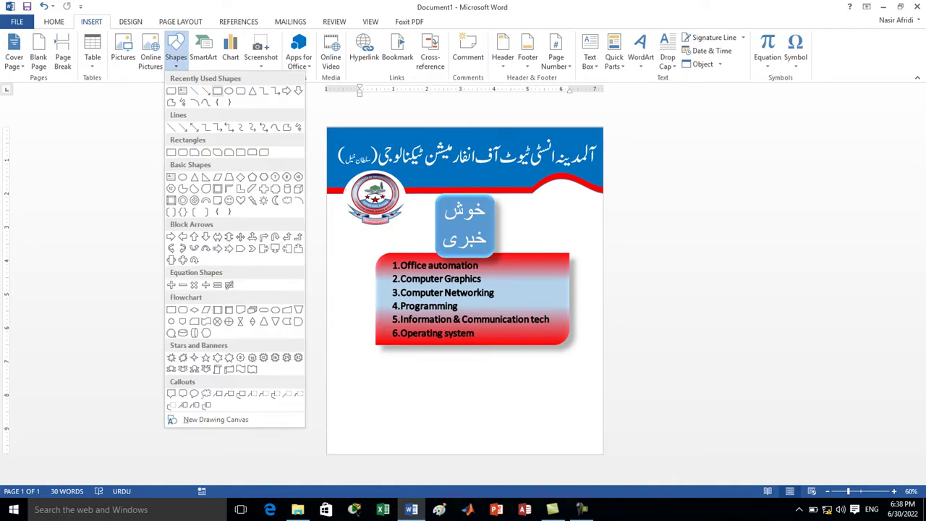
pyautogui.click(217, 91)
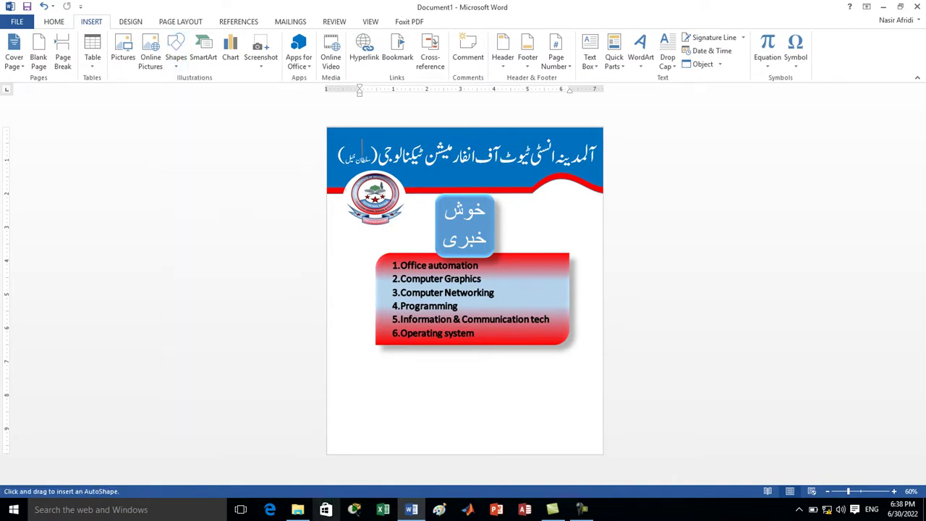
pyautogui.moveTo(326, 429); pyautogui.dragTo(593, 450)
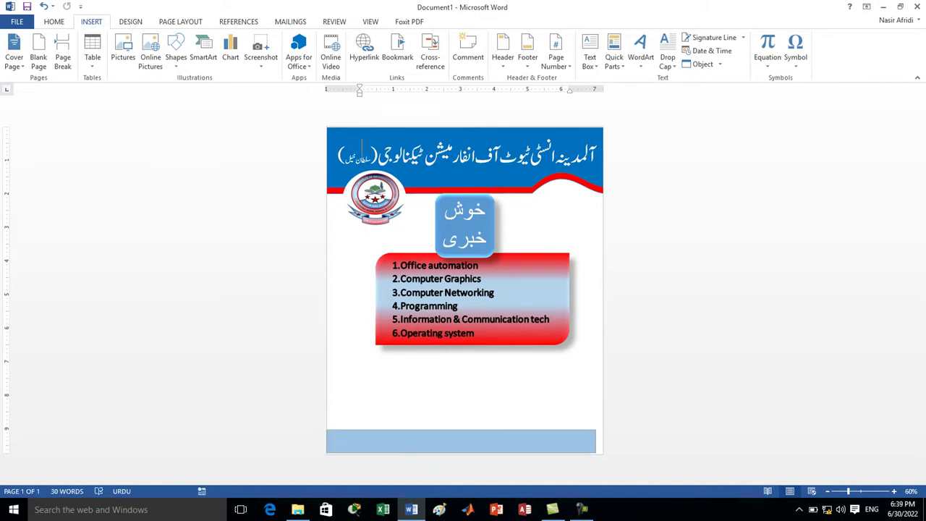
pyautogui.moveTo(593, 450); pyautogui.dragTo(604, 454)
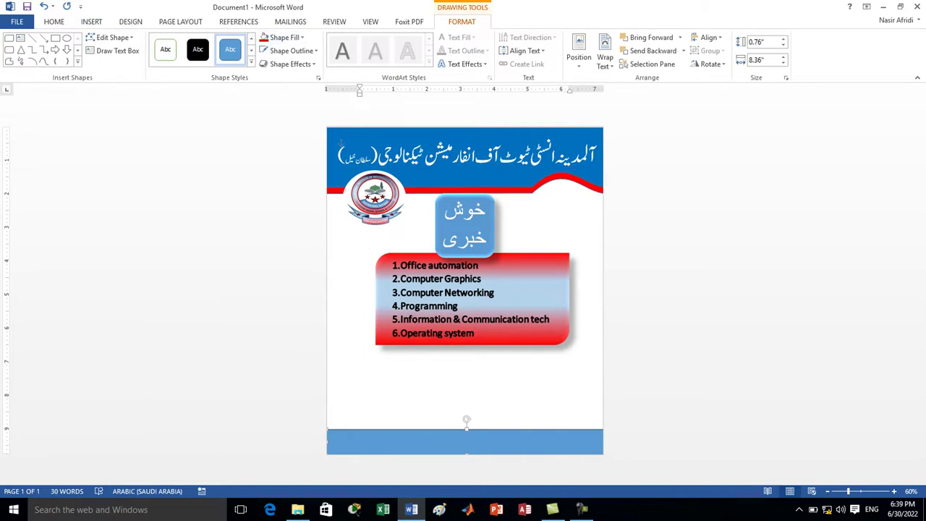
# Open the band's More Gradients fill settings in the Format Shape pane.
pyautogui.click(284, 37)
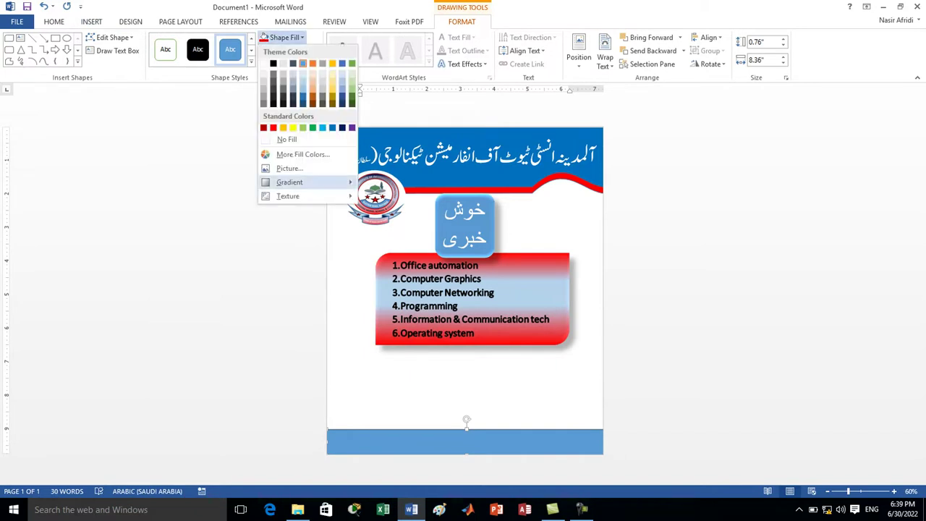
pyautogui.moveTo(290, 181)
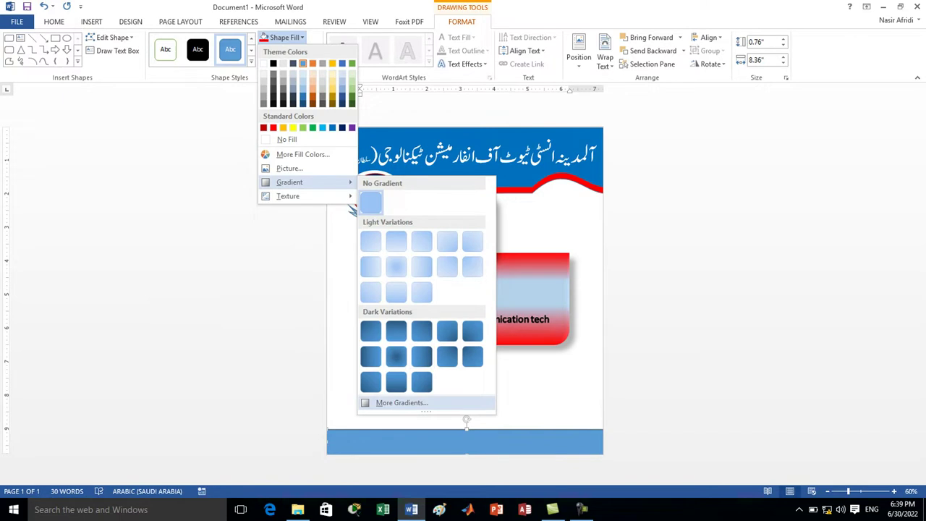
pyautogui.click(402, 403)
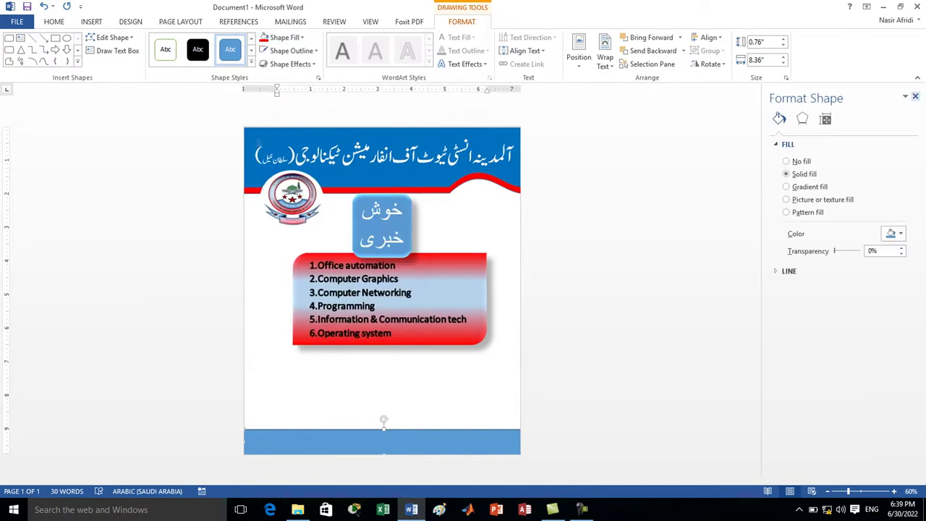
# Give the band a gradient fill with a dark navy first stop and a green last stop.
pyautogui.click(786, 187)
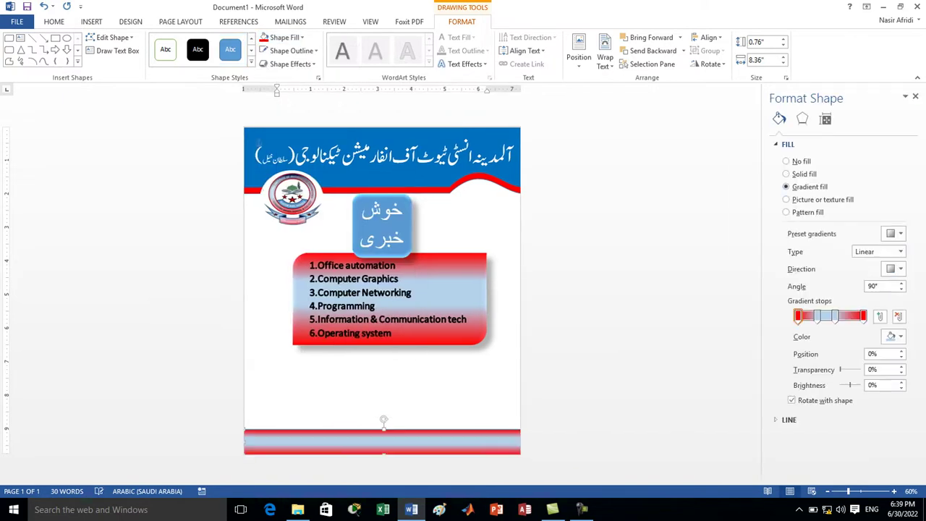
pyautogui.click(797, 316)
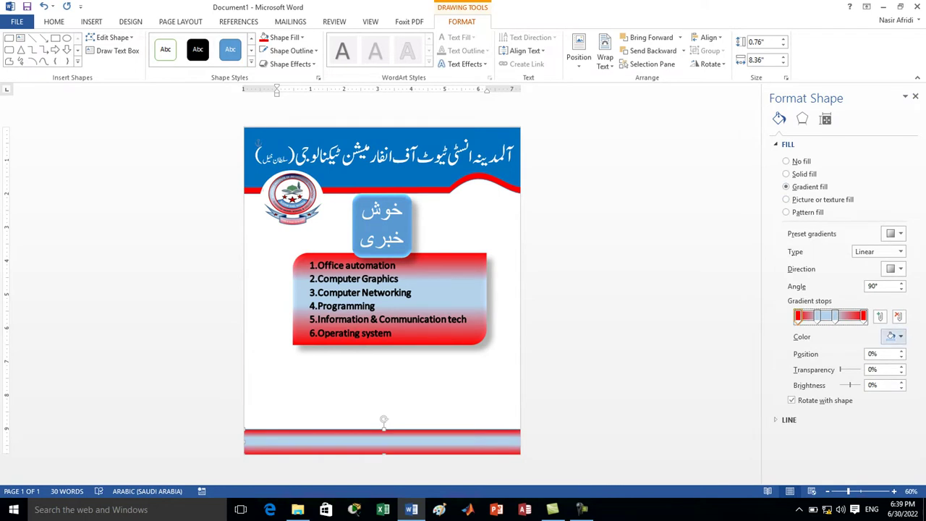
pyautogui.click(893, 337)
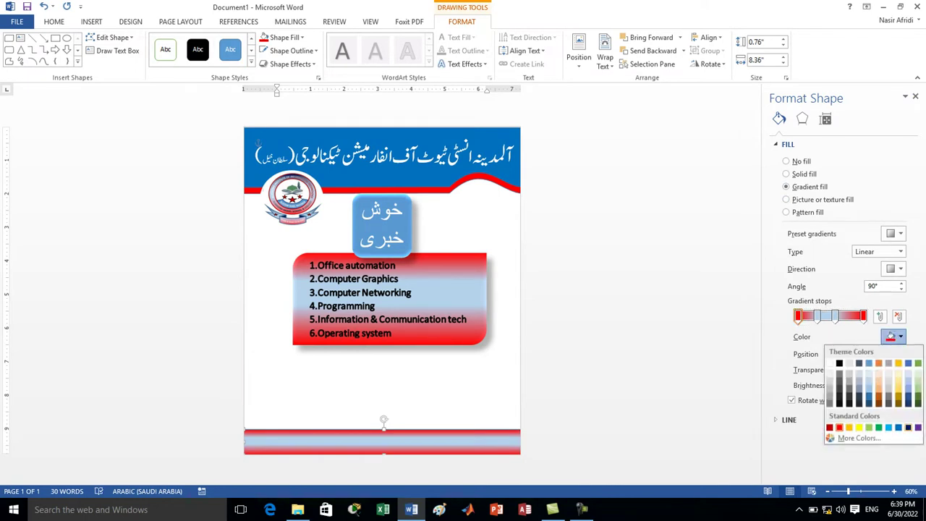
pyautogui.click(907, 426)
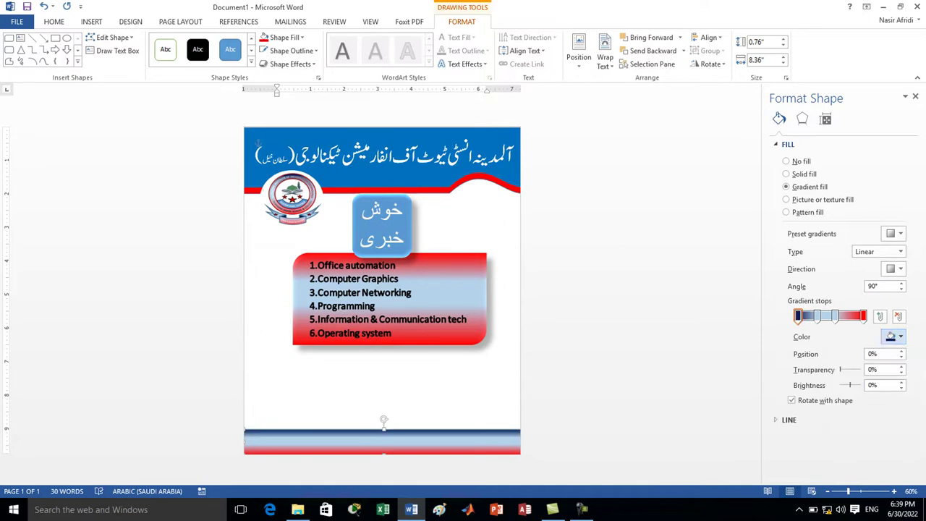
pyautogui.click(862, 316)
pyautogui.click(894, 336)
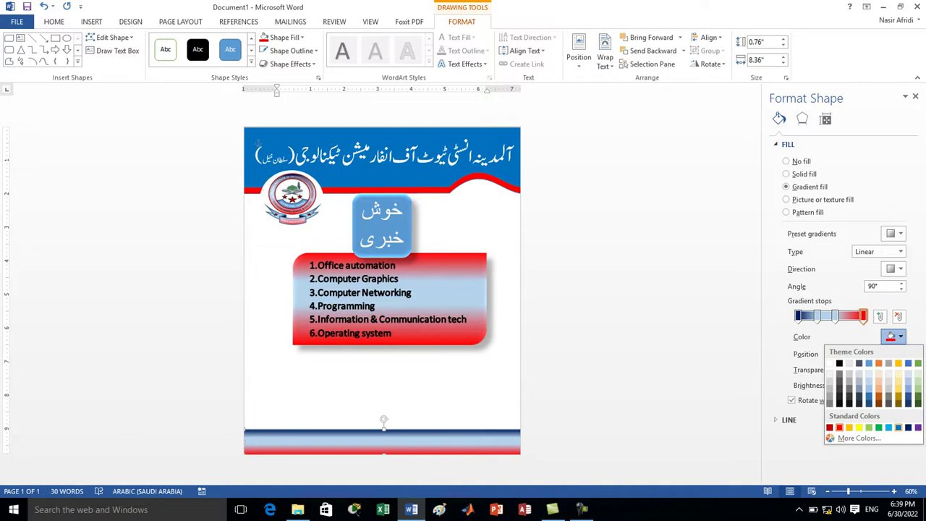
pyautogui.click(878, 427)
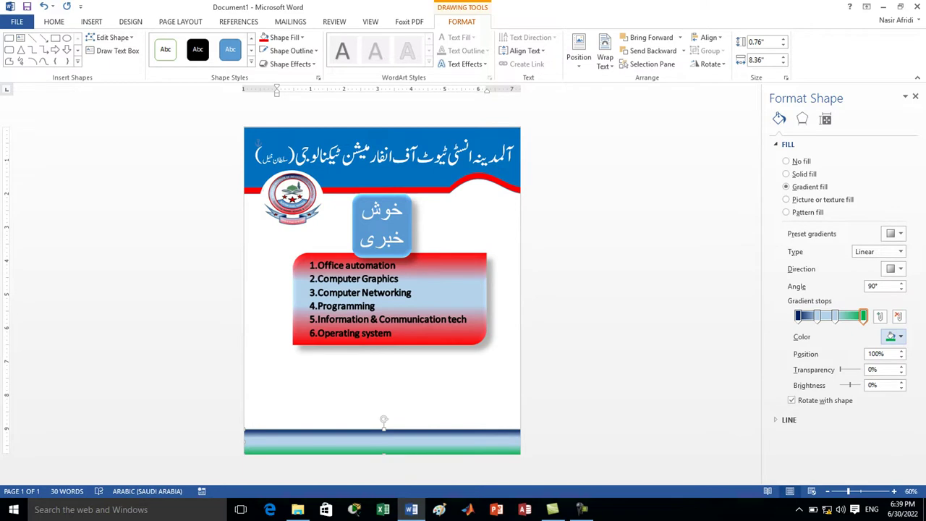
pyautogui.click(915, 96)
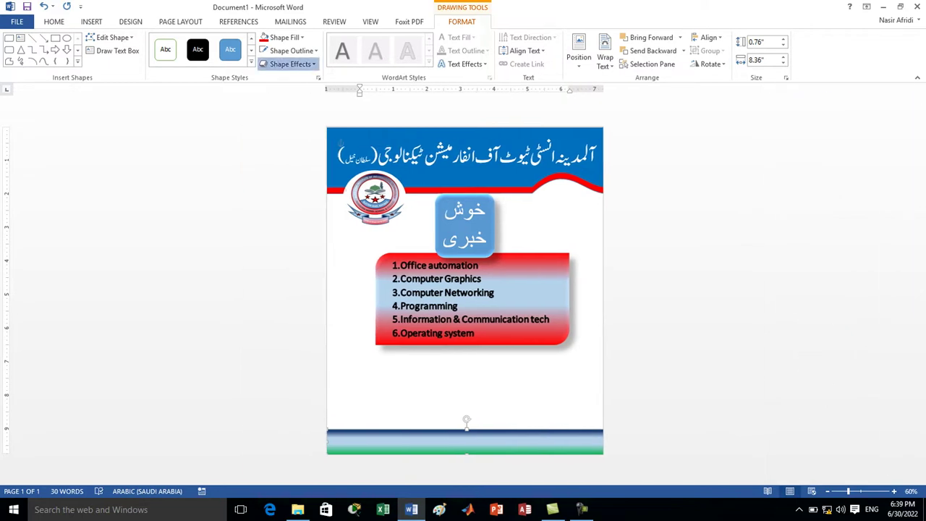
# Apply a preset shape effect to the footer band and raise it to 1.4" tall.
pyautogui.click(290, 64)
pyautogui.moveTo(296, 83)
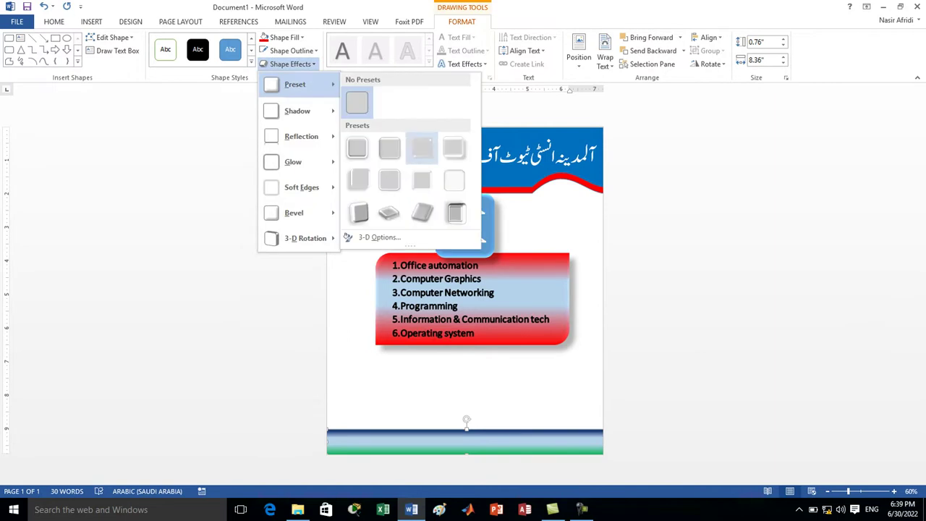
pyautogui.click(453, 147)
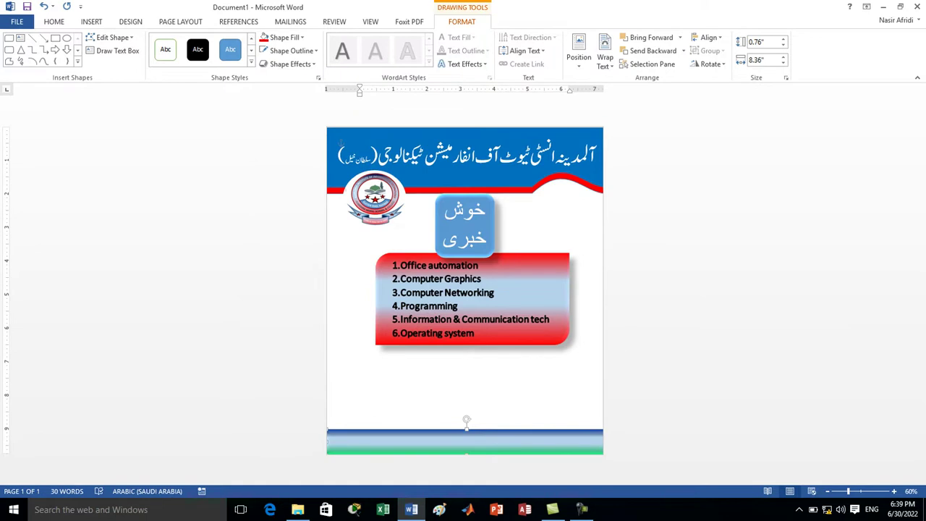
pyautogui.moveTo(467, 429); pyautogui.dragTo(466, 408)
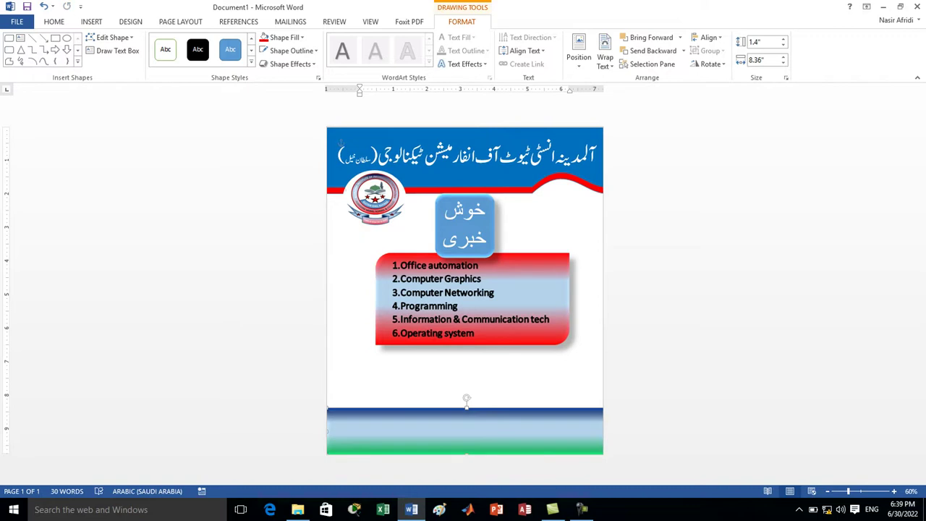
pyautogui.click(92, 21)
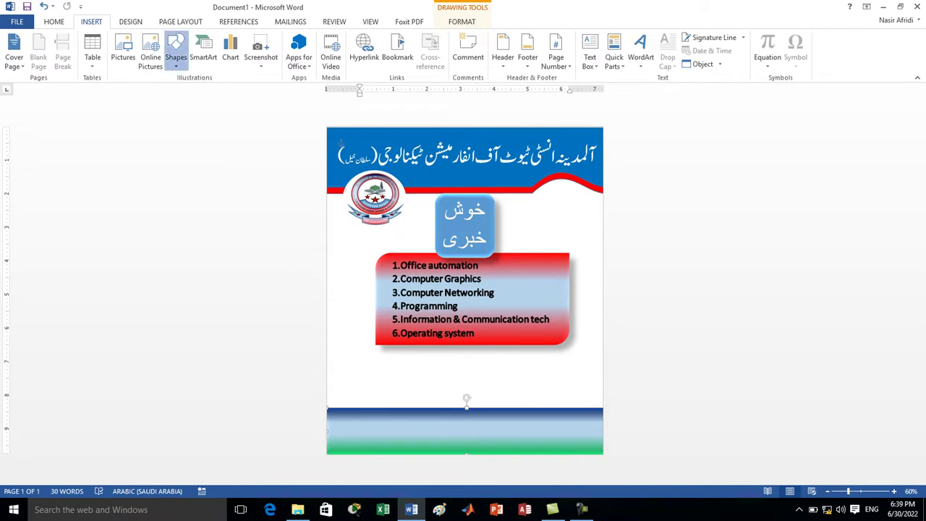
# Draw a small 0.69" by 0.72" oval at the footer band's left end.
pyautogui.click(175, 57)
pyautogui.click(228, 91)
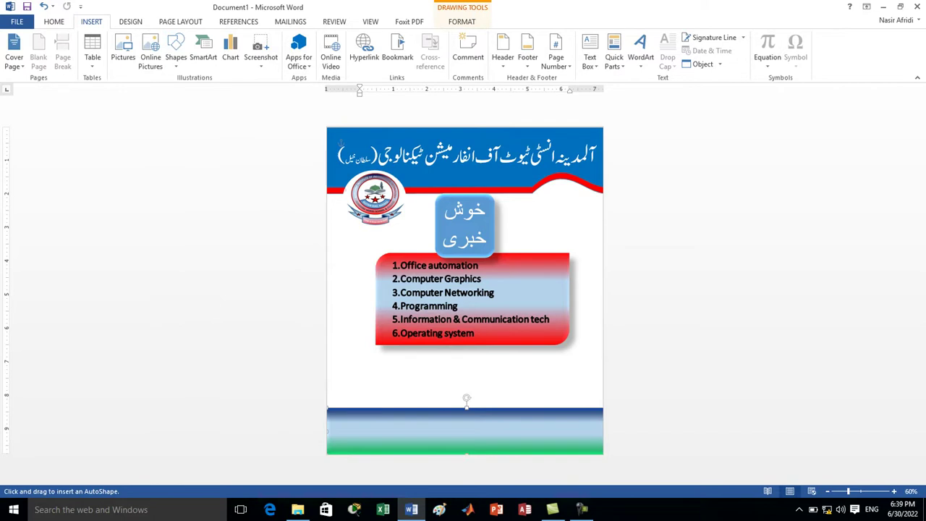
pyautogui.moveTo(341, 418); pyautogui.dragTo(369, 443)
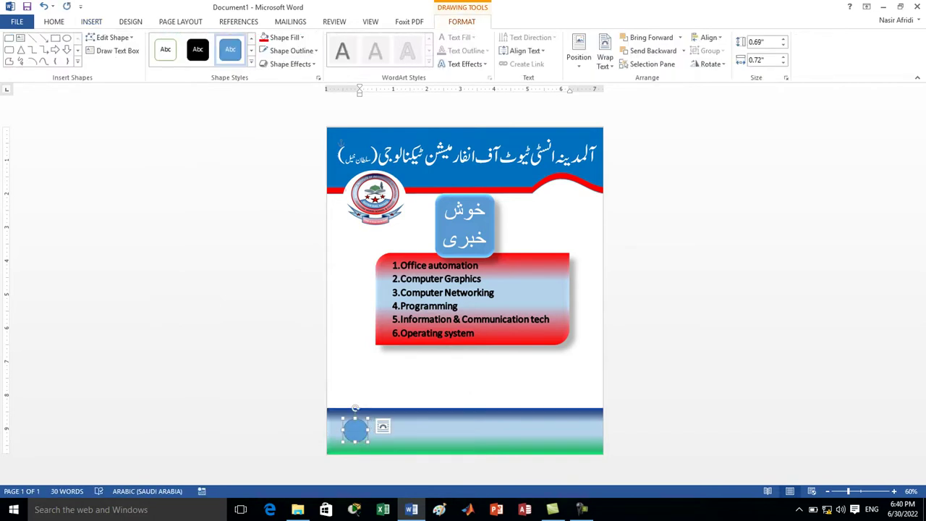
# Fill the circle with download (17).png from Downloads > New folder (2).
pyautogui.click(284, 37)
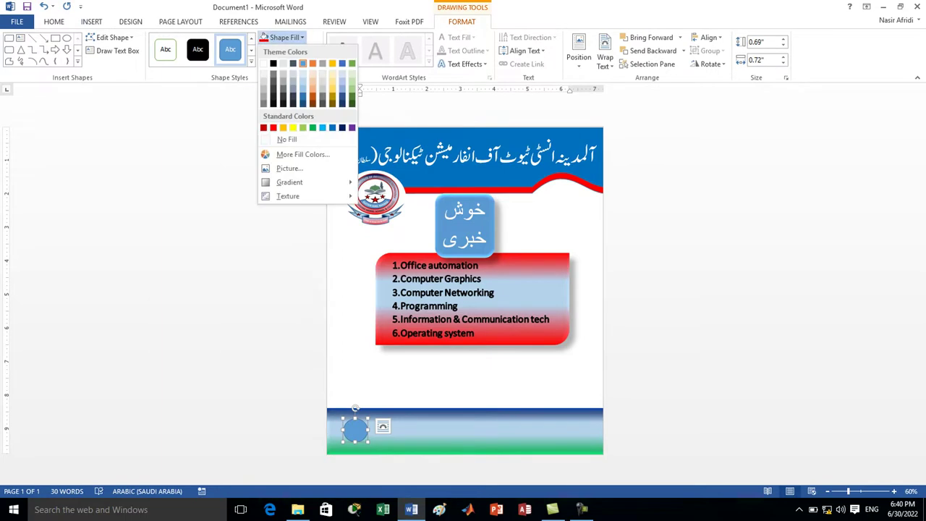
pyautogui.click(289, 168)
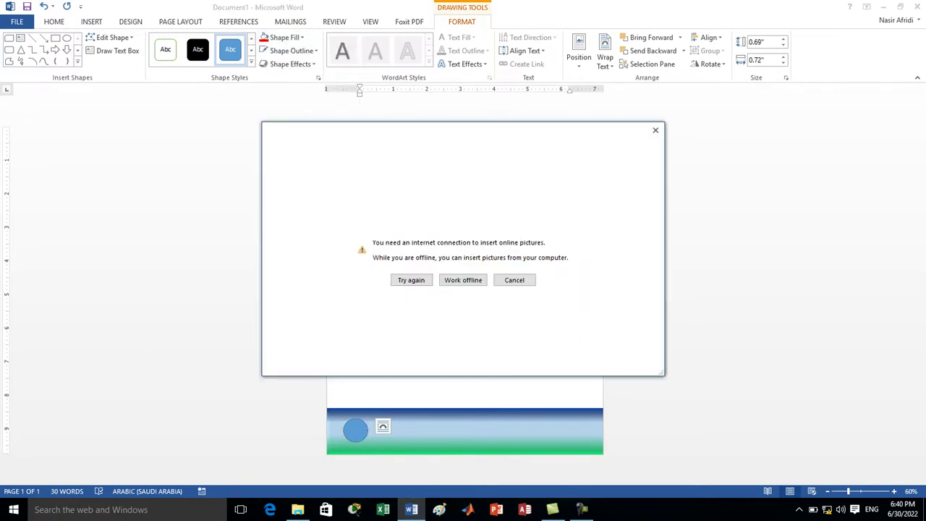
pyautogui.press('Return')
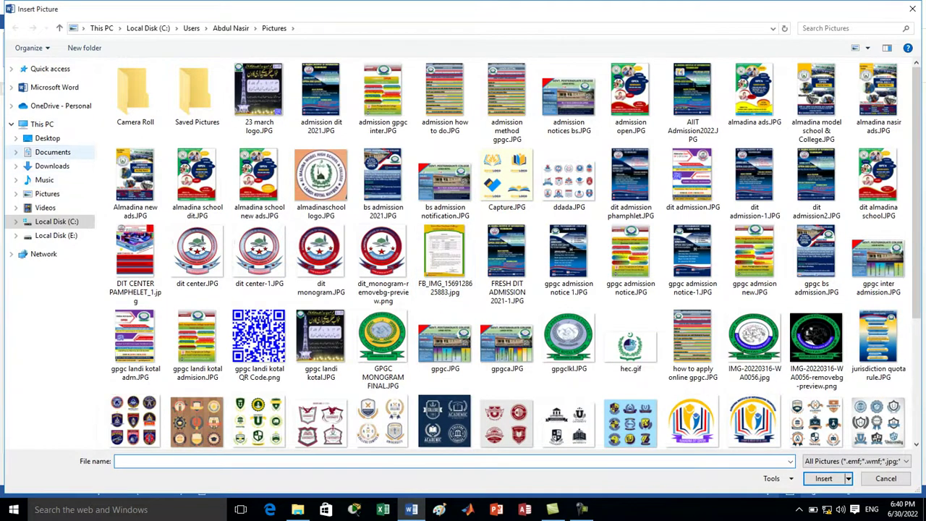
pyautogui.click(52, 152)
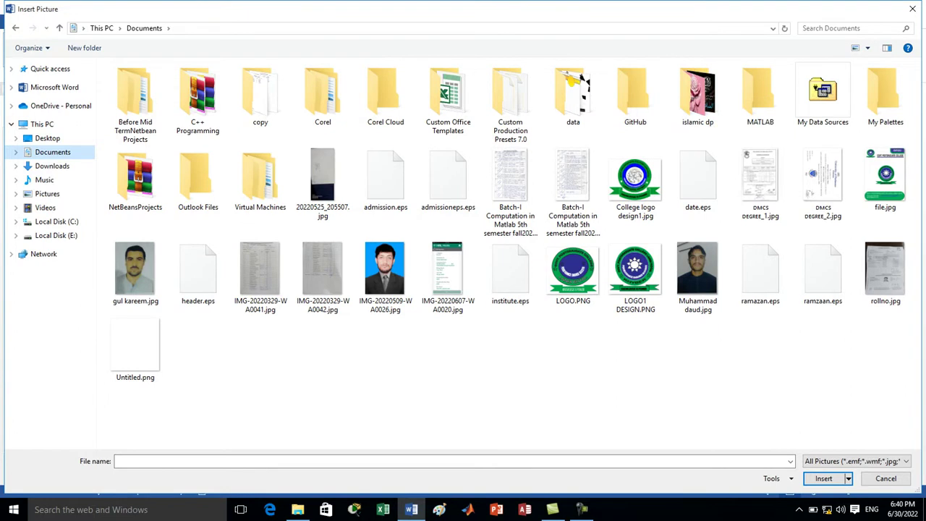
pyautogui.click(52, 166)
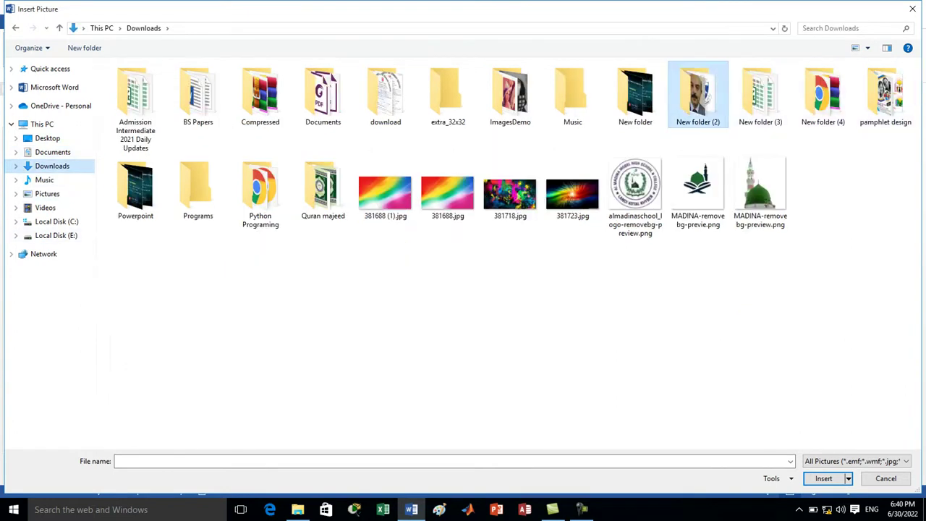
pyautogui.doubleClick(697, 97)
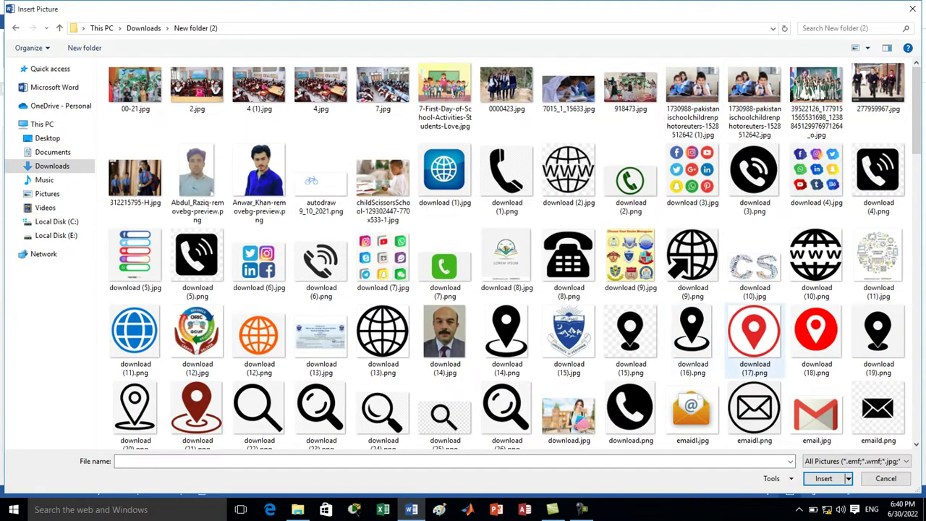
pyautogui.doubleClick(754, 332)
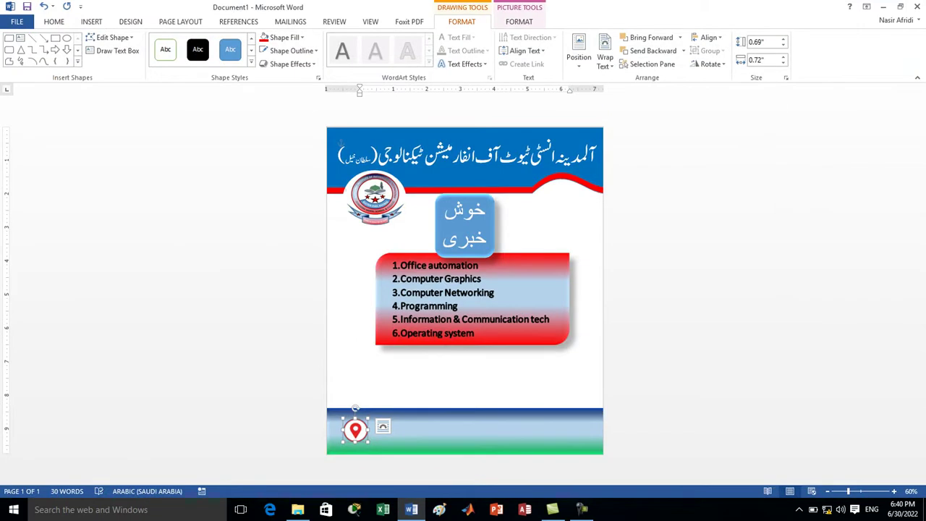
# Shrink the pin icon to a smaller size and select the footer band.
pyautogui.moveTo(368, 442); pyautogui.dragTo(335, 432)
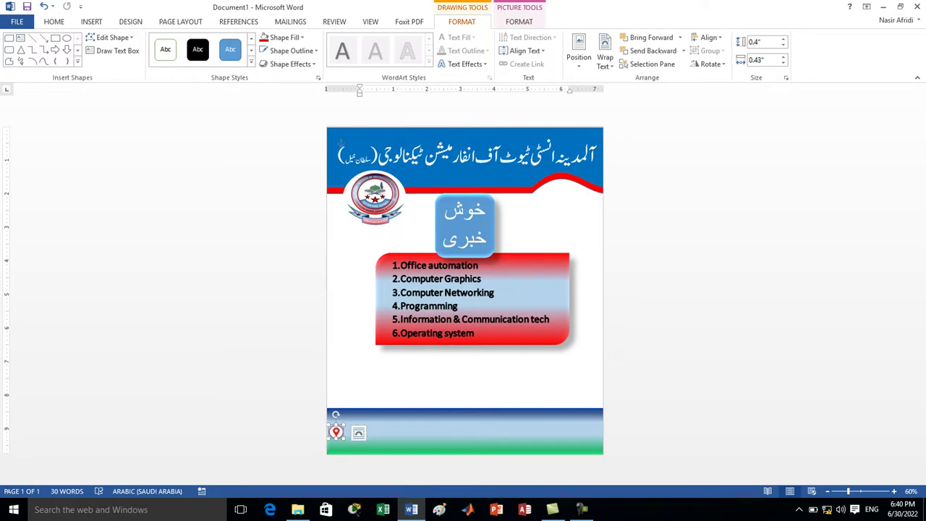
pyautogui.tripleClick(358, 332)
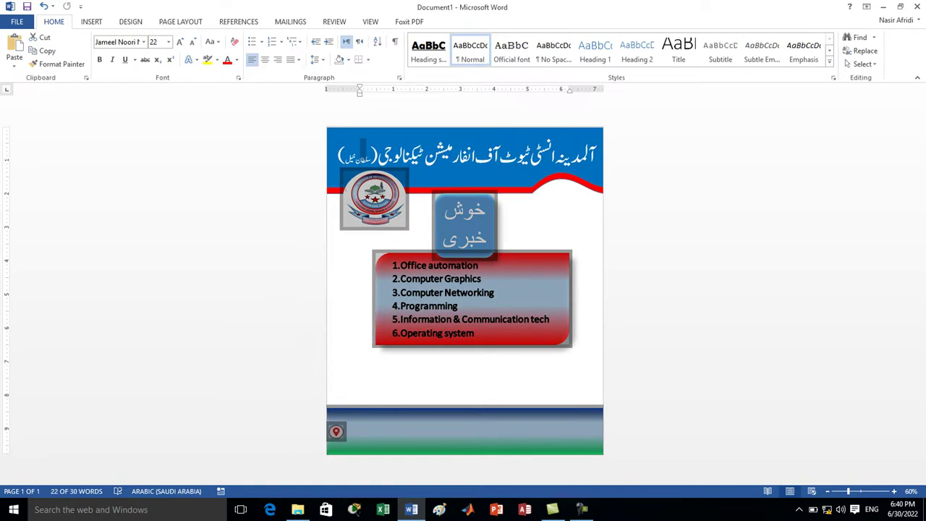
pyautogui.click(363, 148)
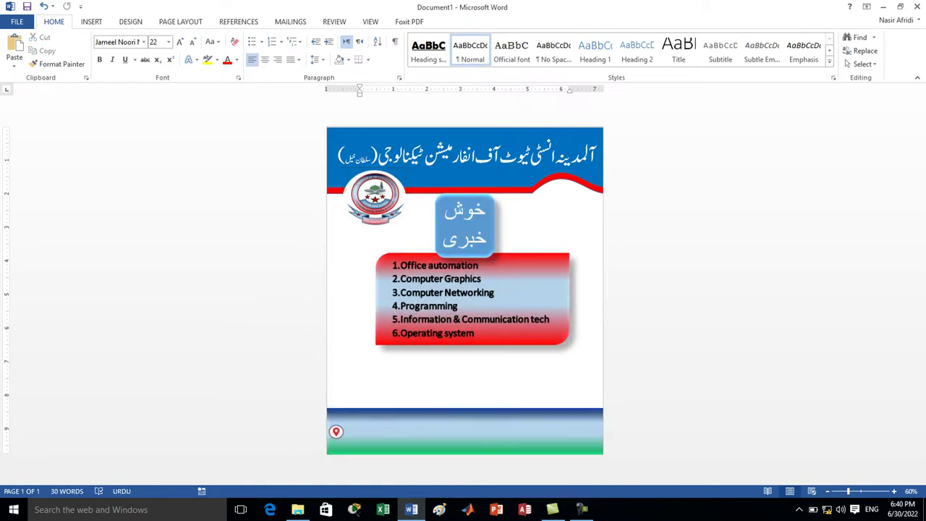
pyautogui.click(466, 404)
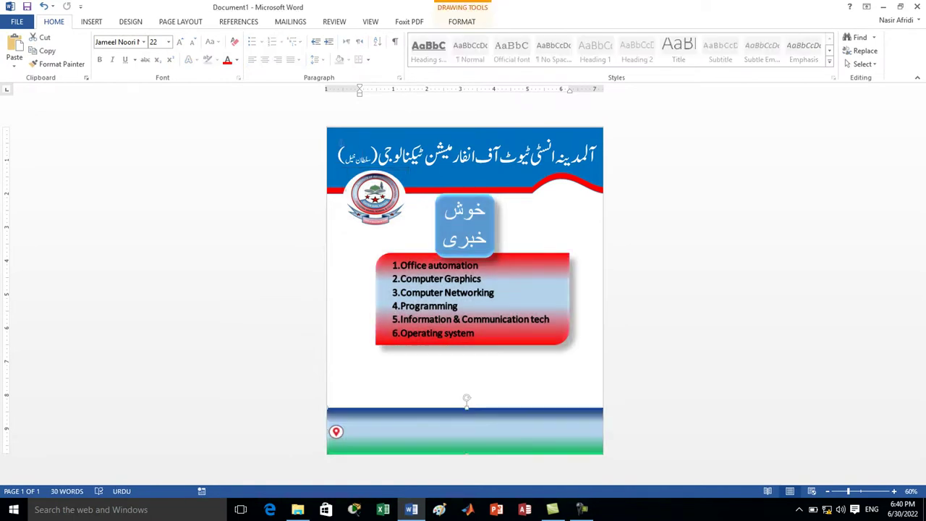
# Duplicate the pin icon and place the copy directly below the original.
pyautogui.click(91, 20)
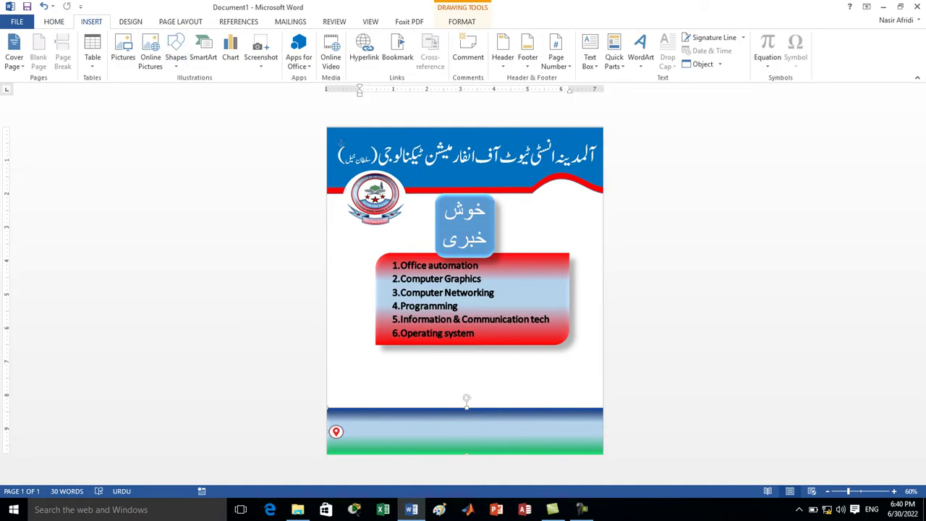
pyautogui.click(336, 432)
pyautogui.moveTo(335, 431)
pyautogui.mouseDown()
pyautogui.moveTo(342, 405)
pyautogui.moveTo(502, 433)
pyautogui.mouseUp()
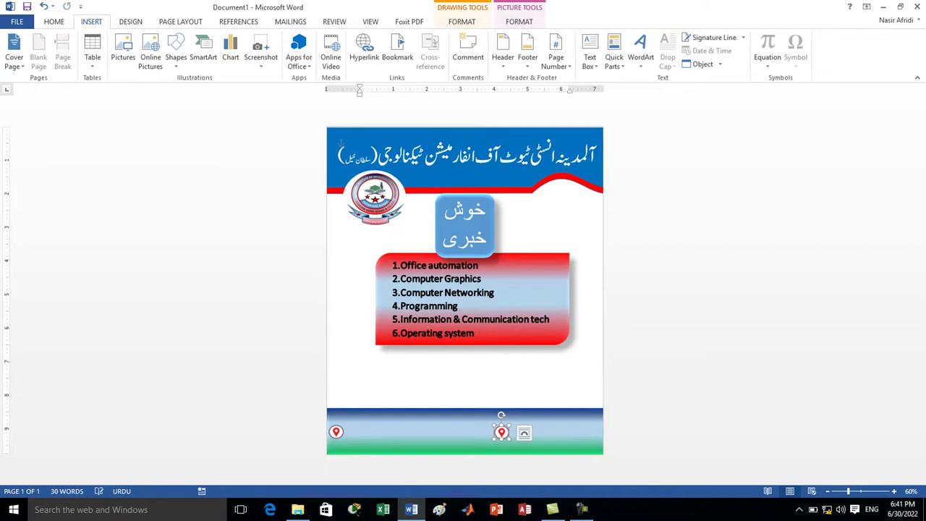
pyautogui.moveTo(335, 432); pyautogui.dragTo(335, 419)
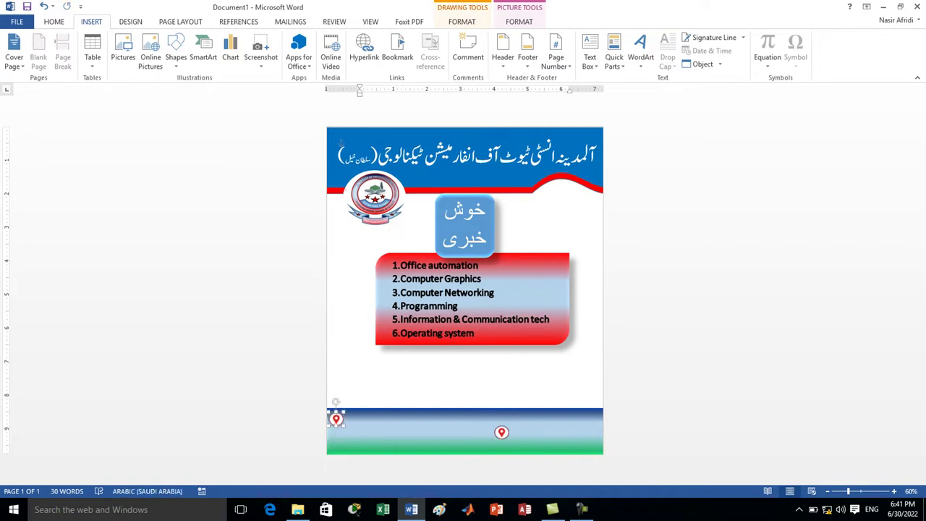
pyautogui.moveTo(501, 432); pyautogui.dragTo(335, 438)
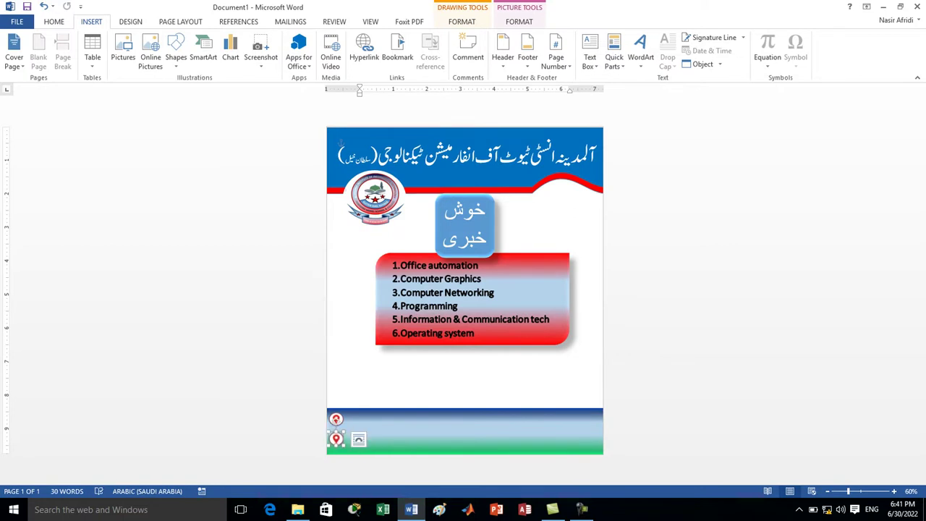
# Fill the lower circle with the green phone picture download (7).png.
pyautogui.click(519, 22)
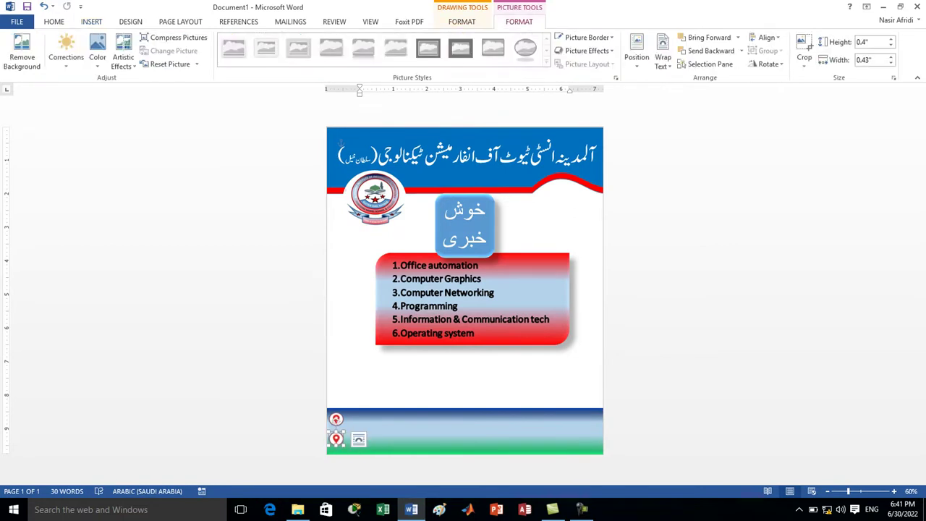
pyautogui.click(461, 21)
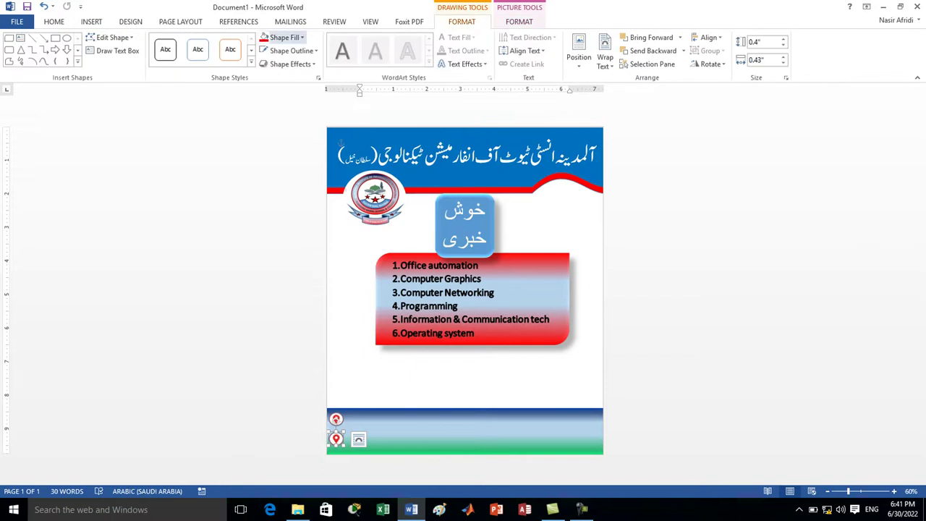
pyautogui.click(283, 37)
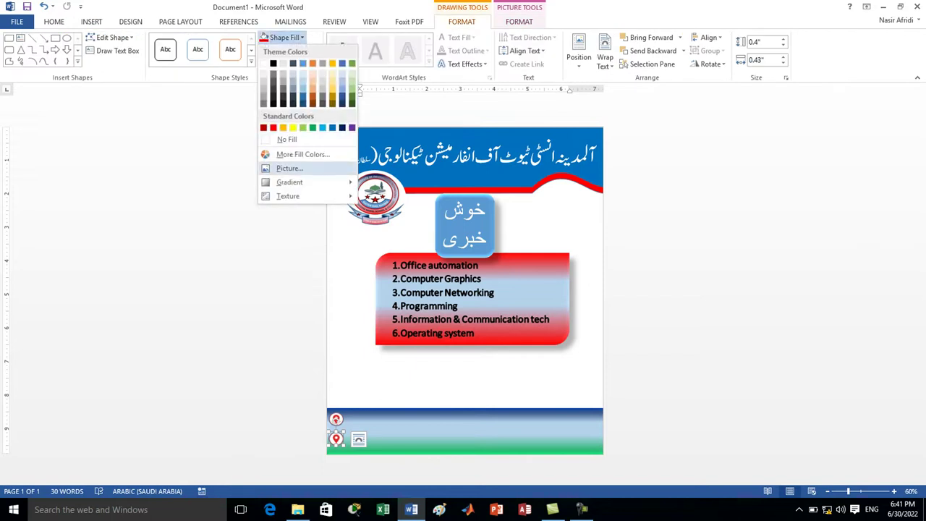
pyautogui.click(289, 167)
pyautogui.click(463, 280)
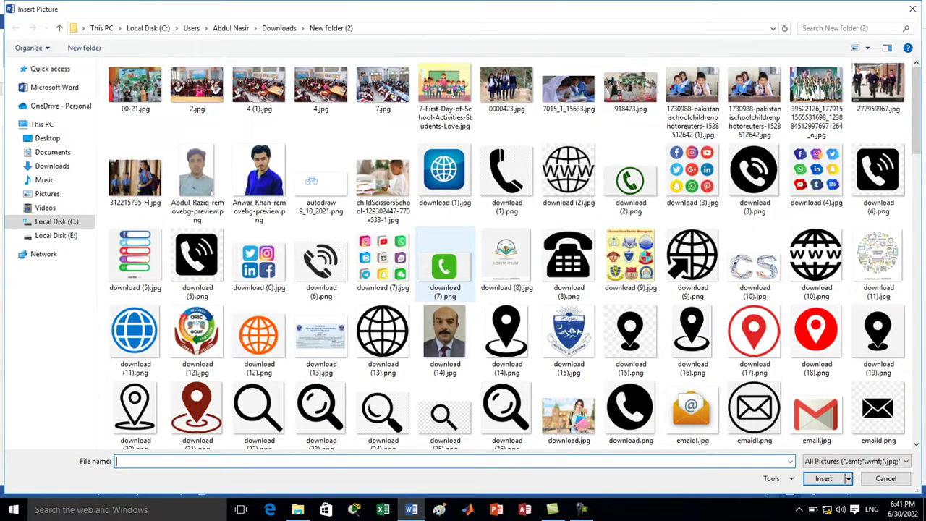
pyautogui.click(444, 268)
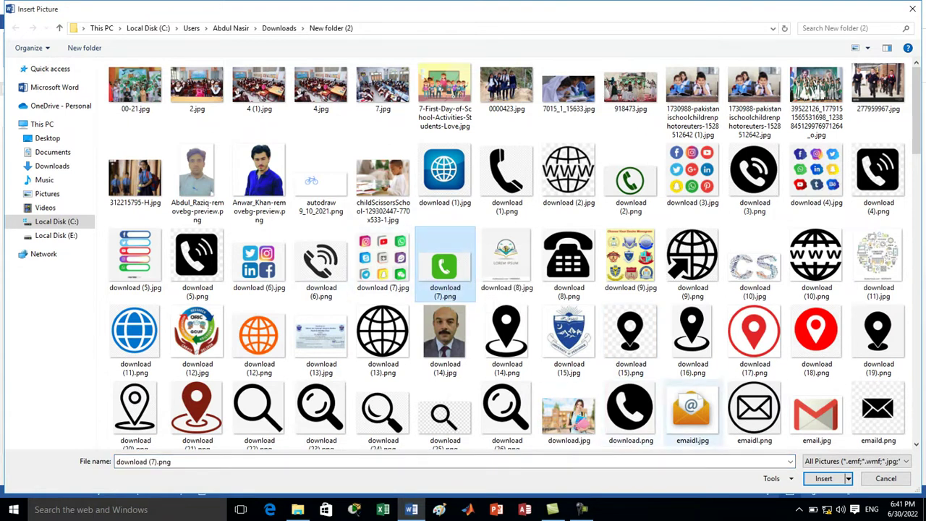
pyautogui.click(823, 478)
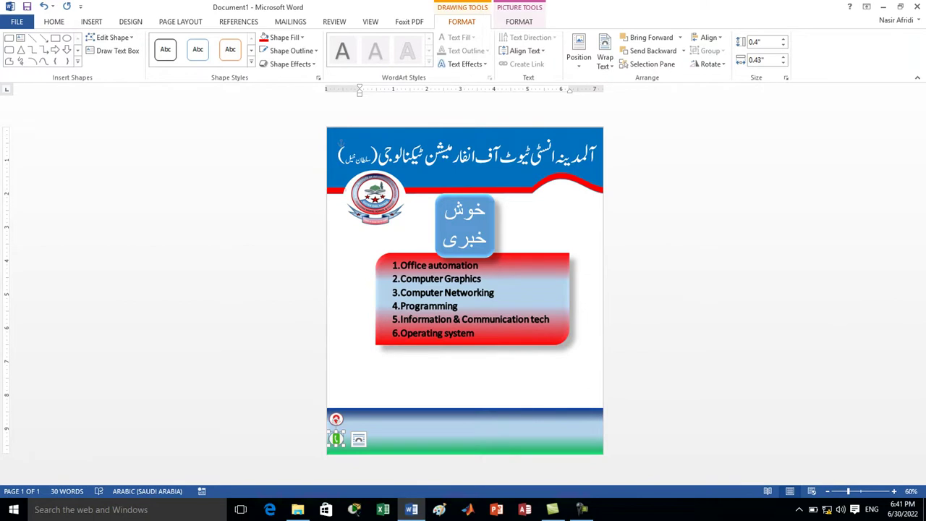
# Refill the lower circle with the phone outline picture download (2).png.
pyautogui.click(284, 37)
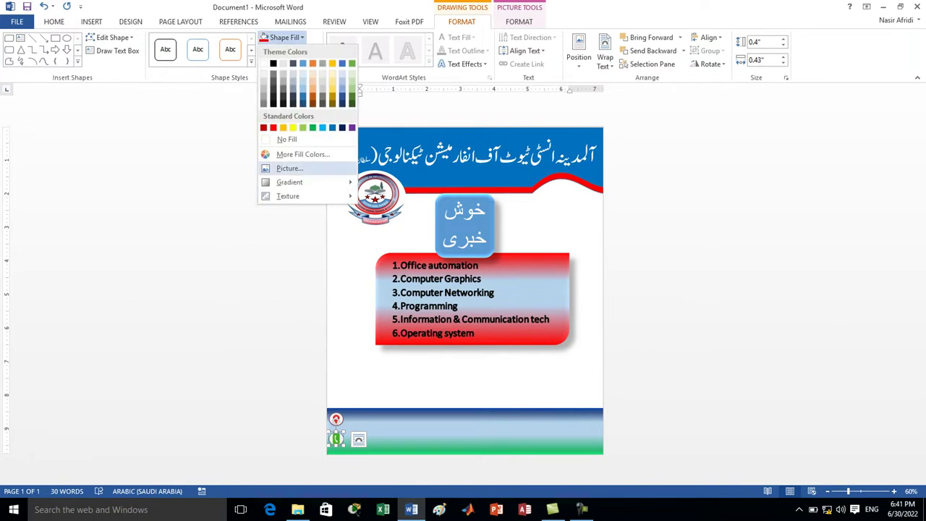
pyautogui.click(290, 168)
pyautogui.click(463, 280)
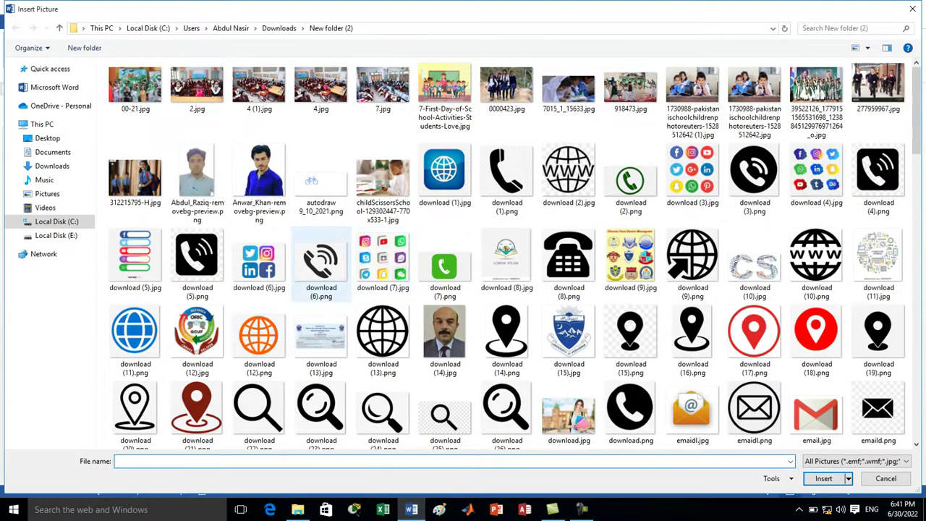
pyautogui.click(630, 185)
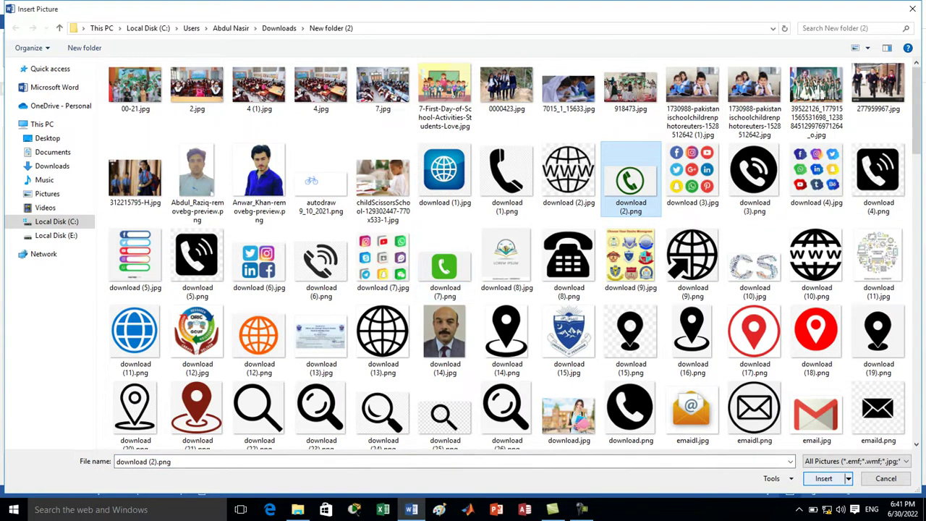
pyautogui.click(823, 478)
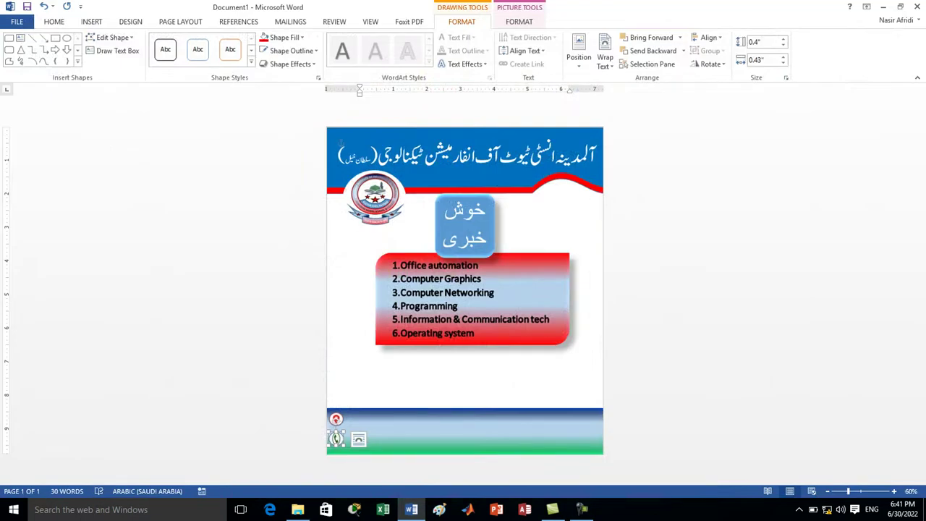
pyautogui.hotkey('ctrl', 'z')
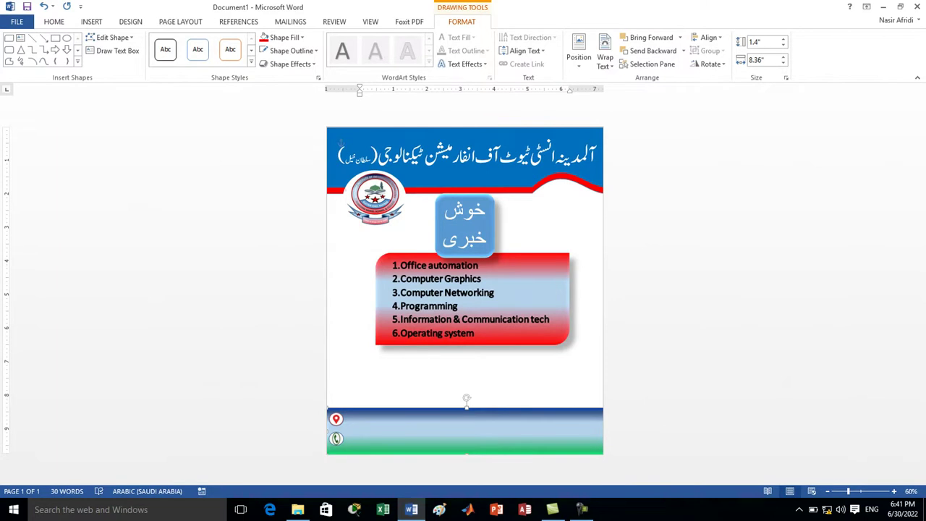
# Copy the pin shape into the middle of the footer band.
pyautogui.click(91, 21)
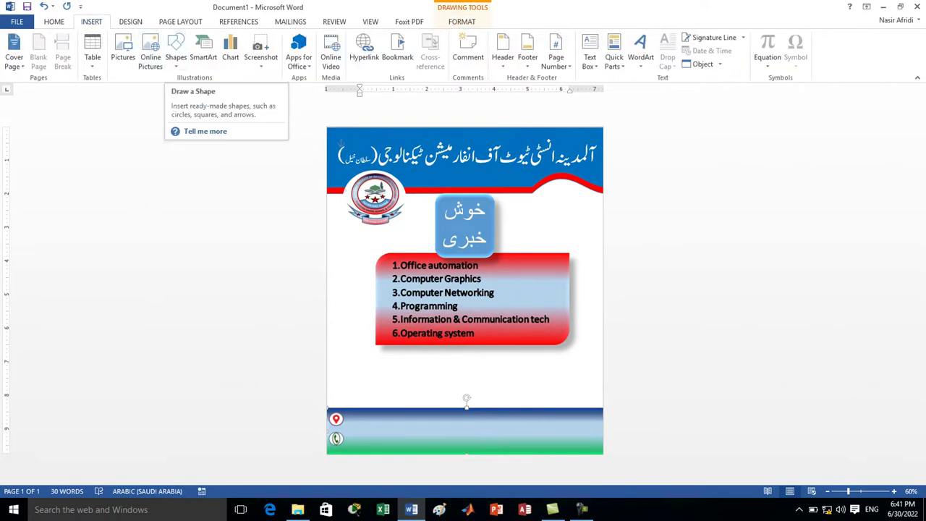
pyautogui.moveTo(335, 419)
pyautogui.mouseDown()
pyautogui.moveTo(341, 393)
pyautogui.moveTo(501, 432)
pyautogui.mouseUp()
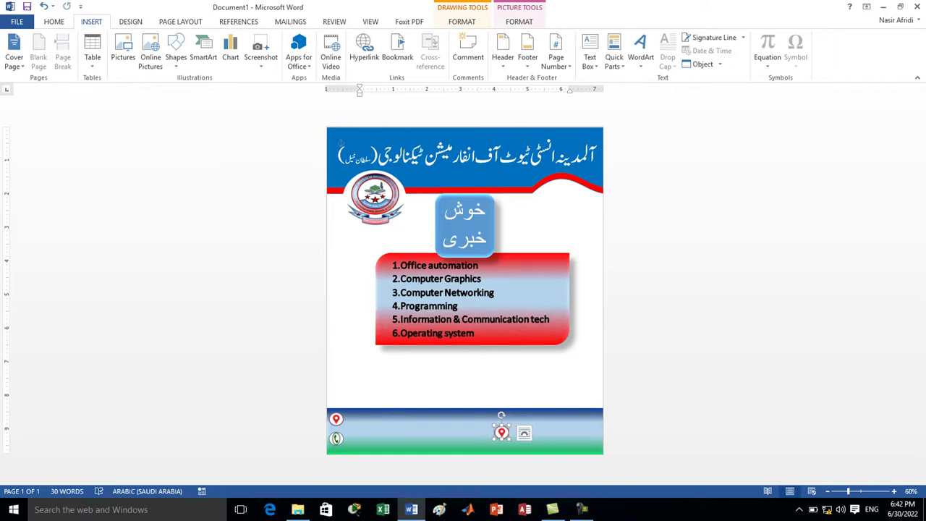
pyautogui.click(175, 52)
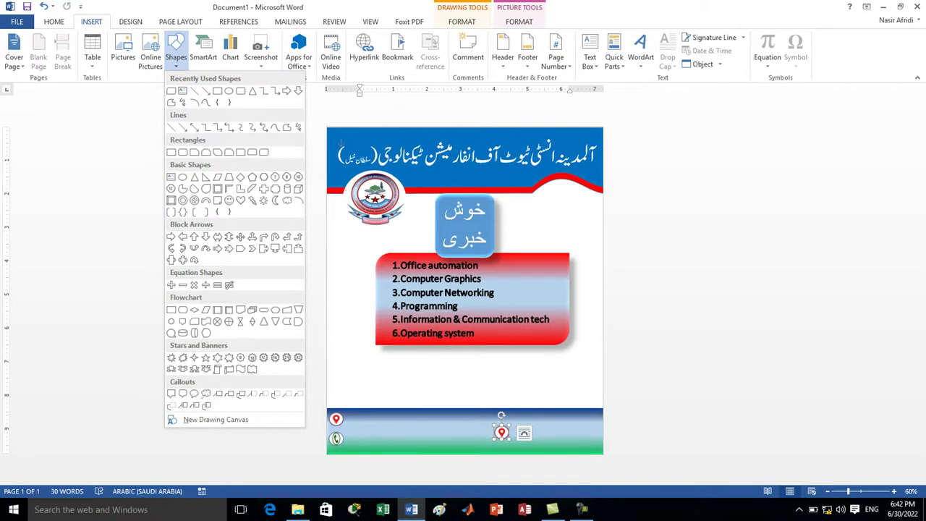
pyautogui.click(286, 91)
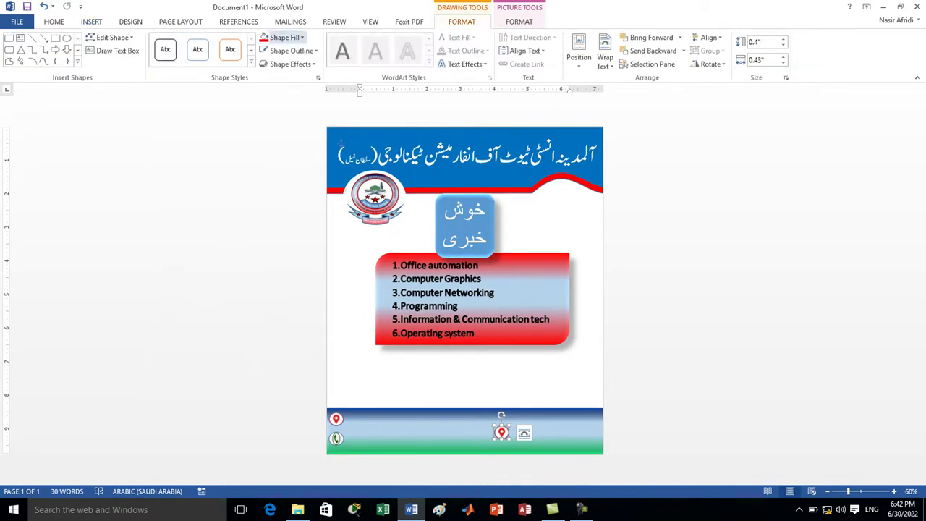
# Fill the middle circle with the Facebook picture images (9).jpg.
pyautogui.click(284, 37)
pyautogui.click(289, 168)
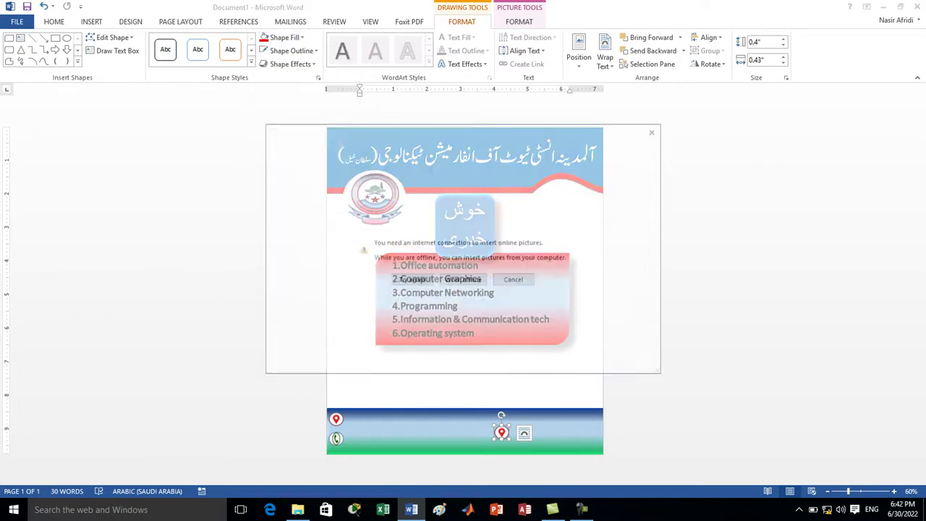
pyautogui.click(463, 279)
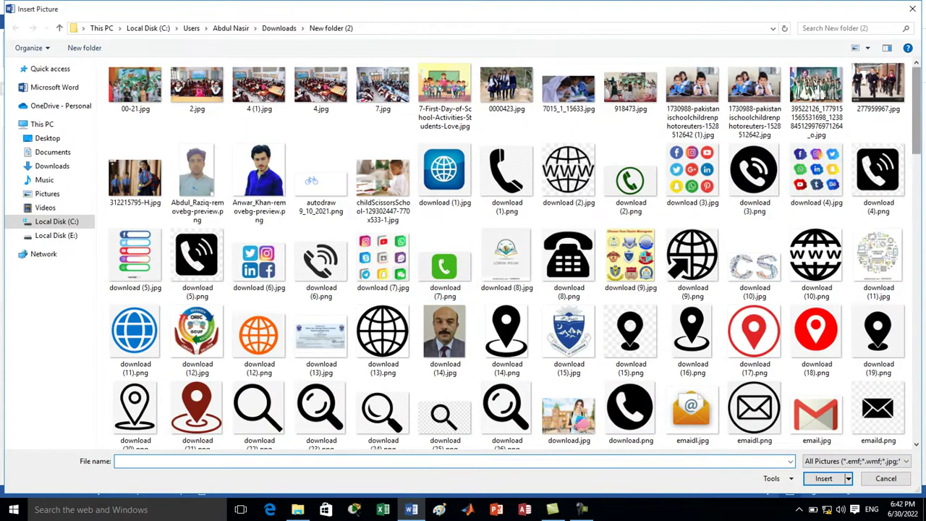
pyautogui.scroll(-2, 796, 143)
pyautogui.scroll(-3, 796, 142)
pyautogui.scroll(-2, 795, 142)
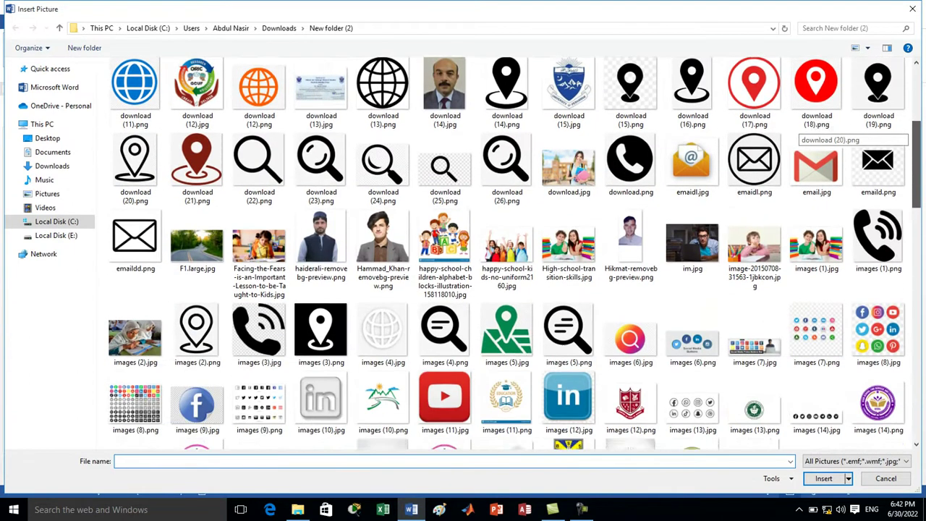
pyautogui.scroll(-2, 795, 143)
pyautogui.scroll(-1, 795, 142)
pyautogui.scroll(1, 795, 142)
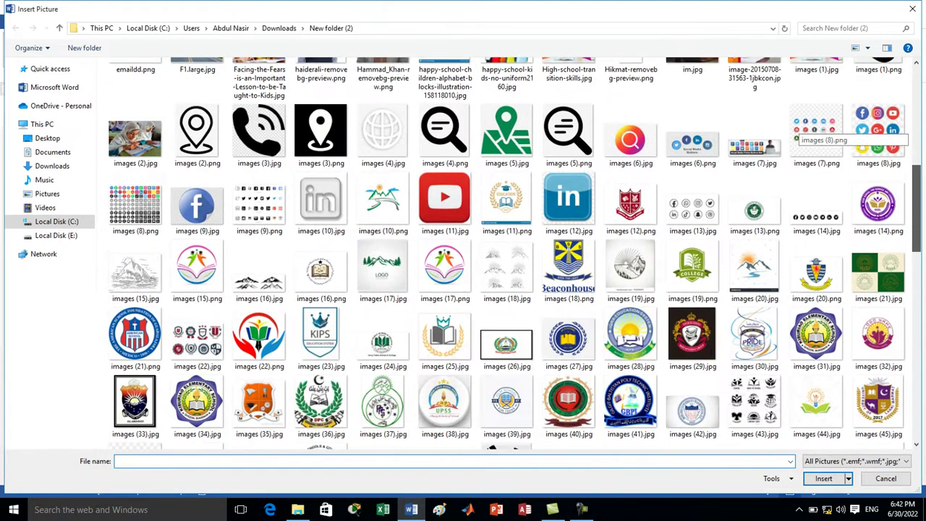
pyautogui.doubleClick(197, 204)
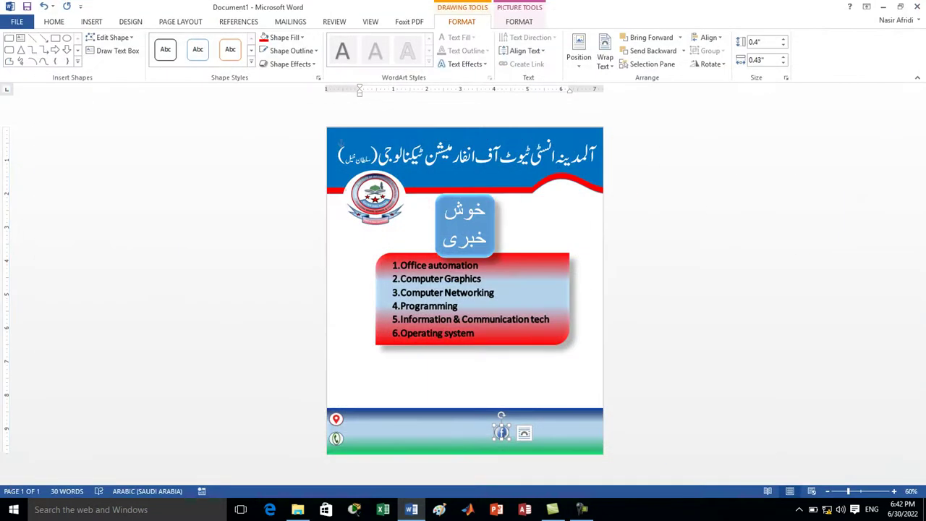
pyautogui.click(361, 150)
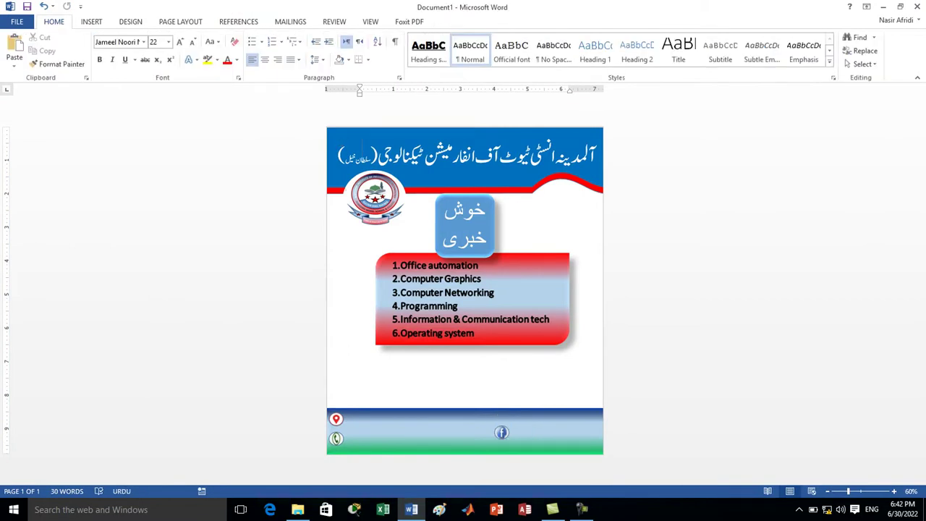
# Insert a Simple Text Box.
pyautogui.click(91, 21)
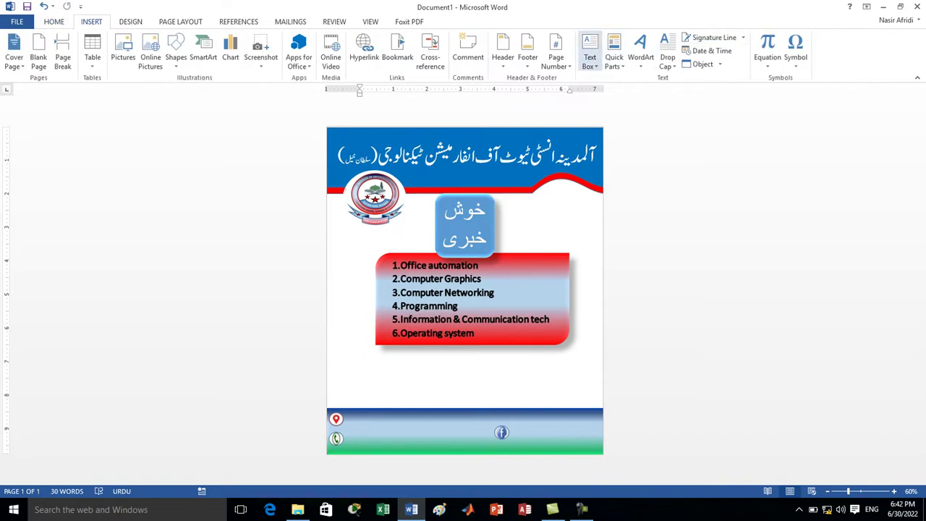
pyautogui.click(589, 58)
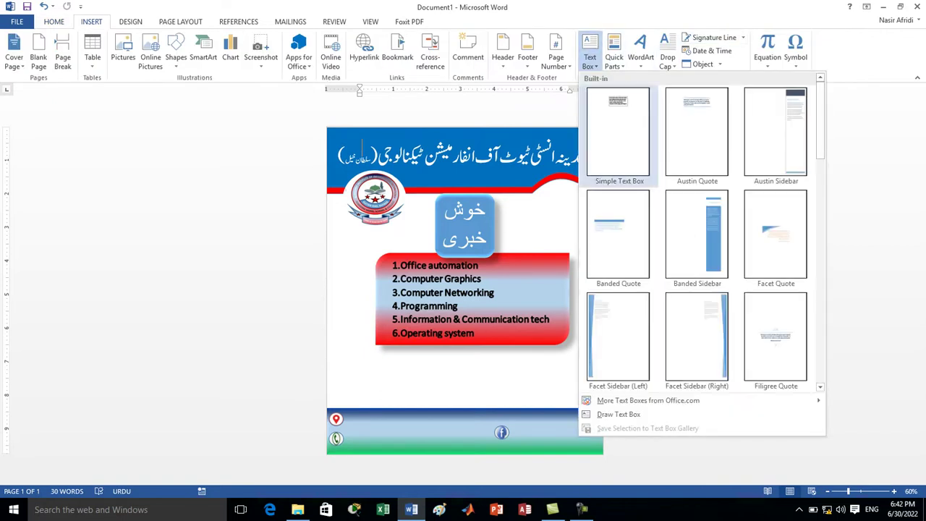
pyautogui.click(618, 133)
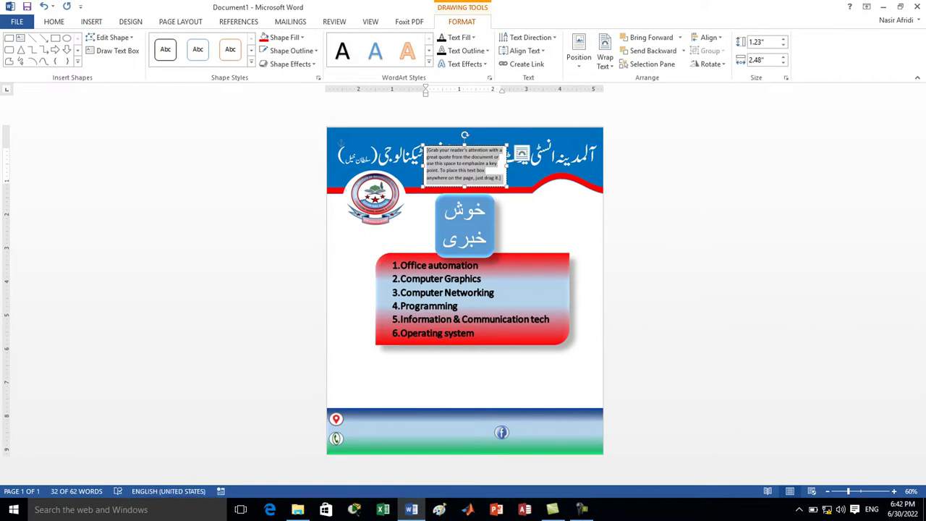
# Replace the placeholder with 'Almadina School & College' and move the box beside the footer's location pin.
pyautogui.press('Delete')
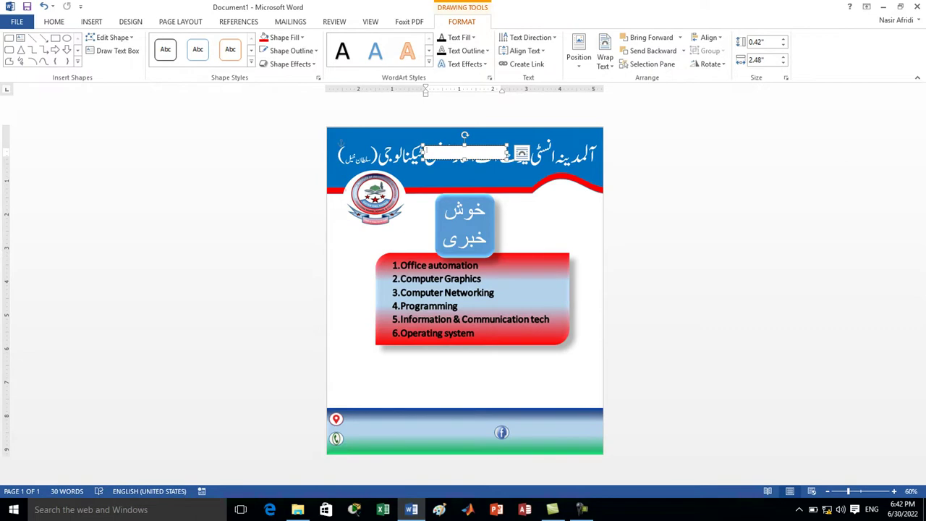
pyautogui.write('Almad')
pyautogui.write('ina Shcoo')
pyautogui.press('BackSpace')
pyautogui.press('BackSpace')
pyautogui.press('BackSpace')
pyautogui.press('BackSpace')
pyautogui.write('chool & Colle')
pyautogui.write('ge')
pyautogui.moveTo(464, 146); pyautogui.dragTo(383, 413)
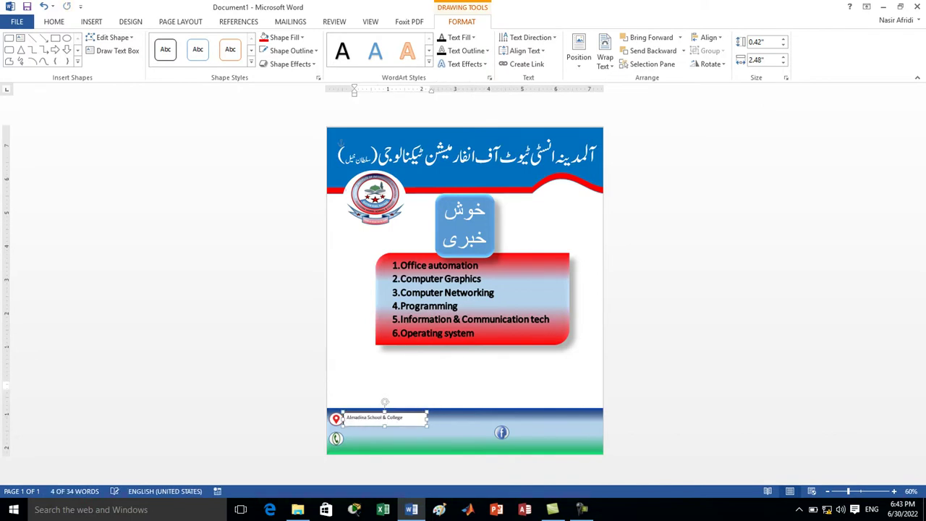
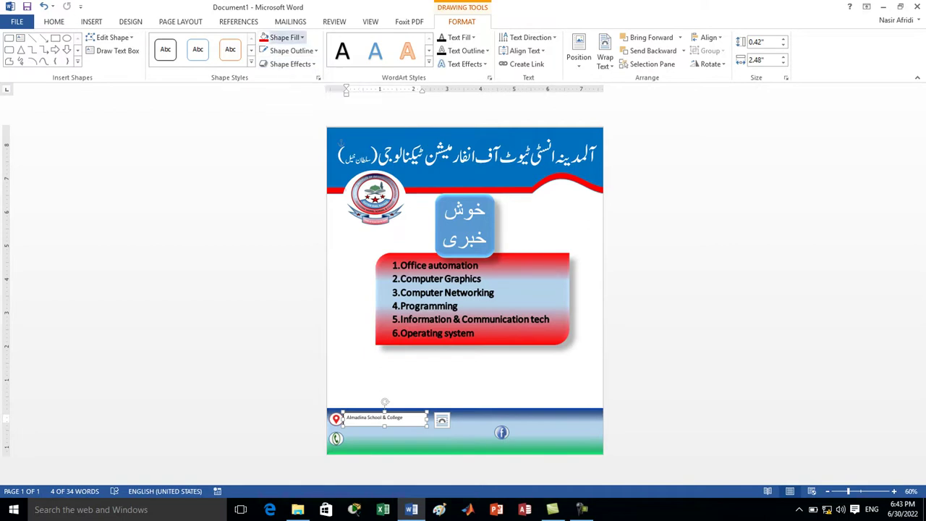
# Remove the outline from the Almadina School & College box and nudge it down and right.
pyautogui.click(284, 37)
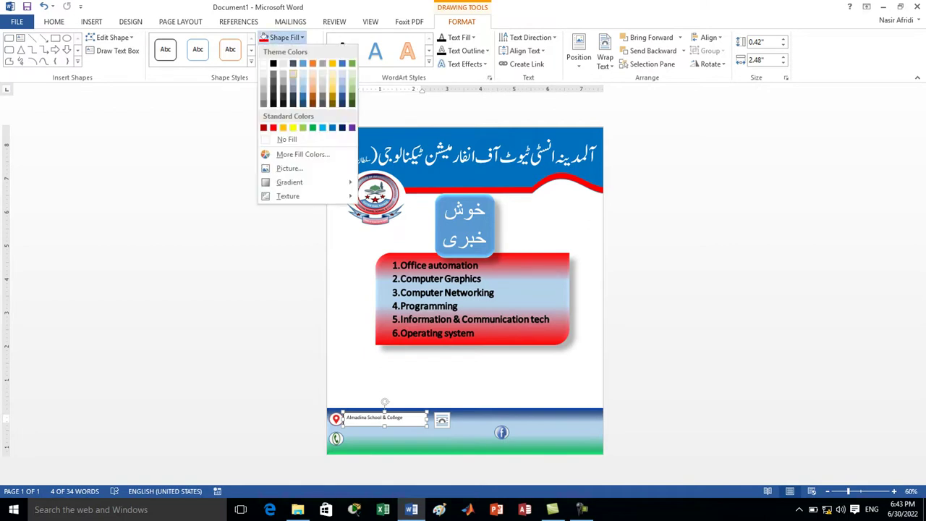
pyautogui.click(284, 37)
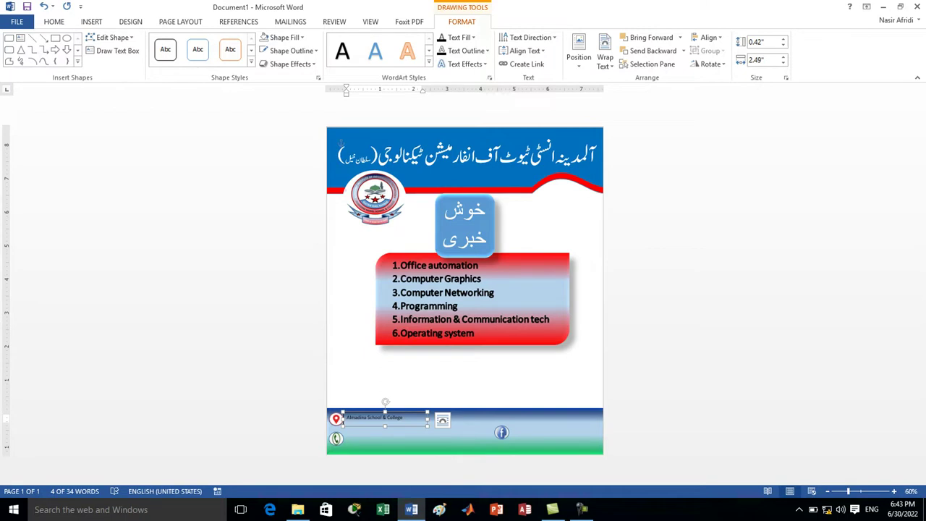
pyautogui.click(292, 51)
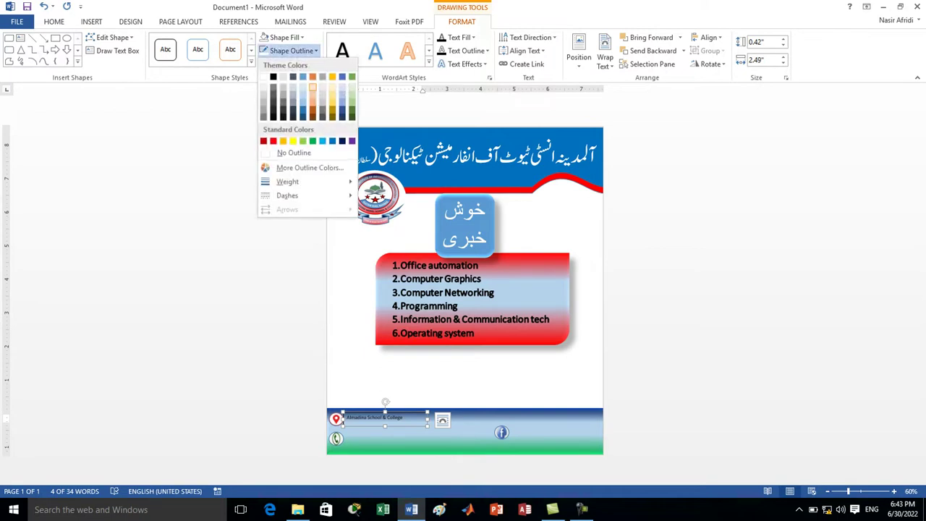
pyautogui.click(294, 153)
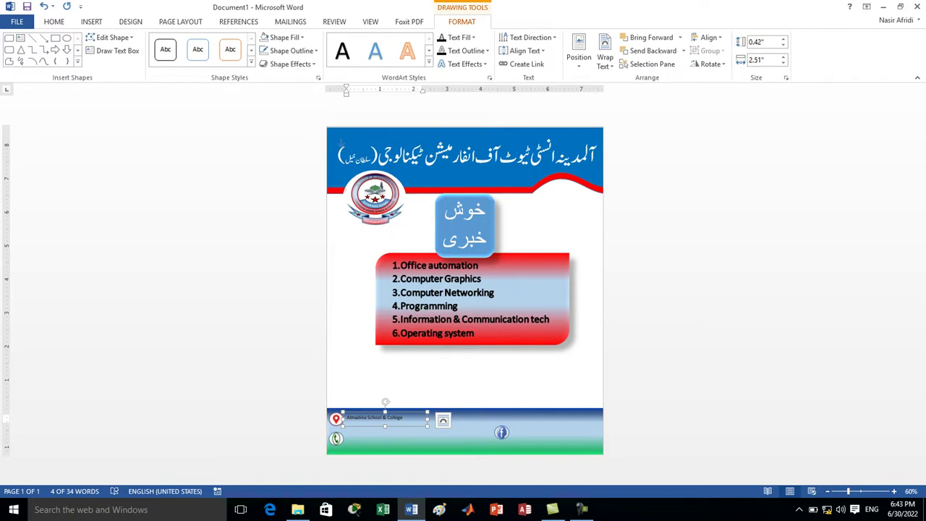
pyautogui.press('Down')
pyautogui.press('Right')
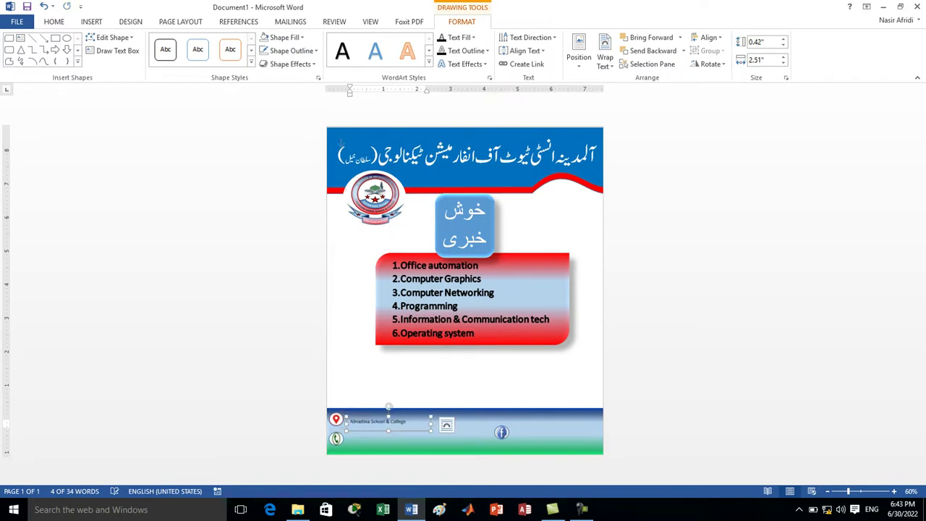
# Enlarge the school name text, readjust the box width and nudge the box into place.
pyautogui.tripleClick(382, 421)
pyautogui.hotkey('ctrl', ']')
pyautogui.hotkey('ctrl', ']')
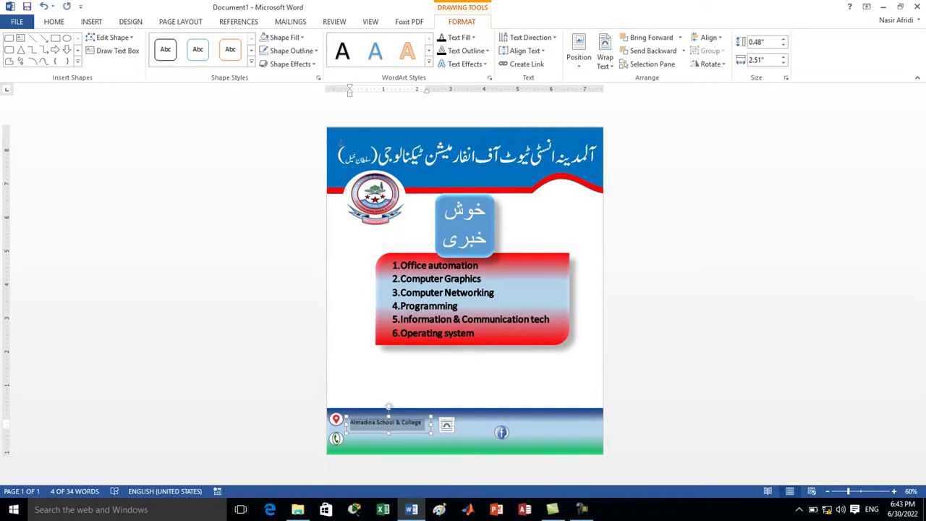
pyautogui.moveTo(431, 426); pyautogui.dragTo(453, 425)
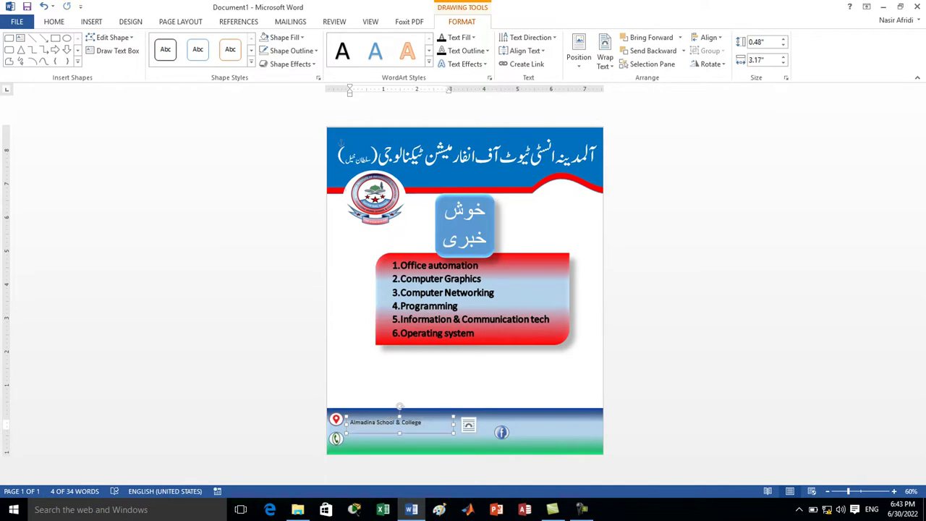
pyautogui.moveTo(453, 425); pyautogui.dragTo(431, 425)
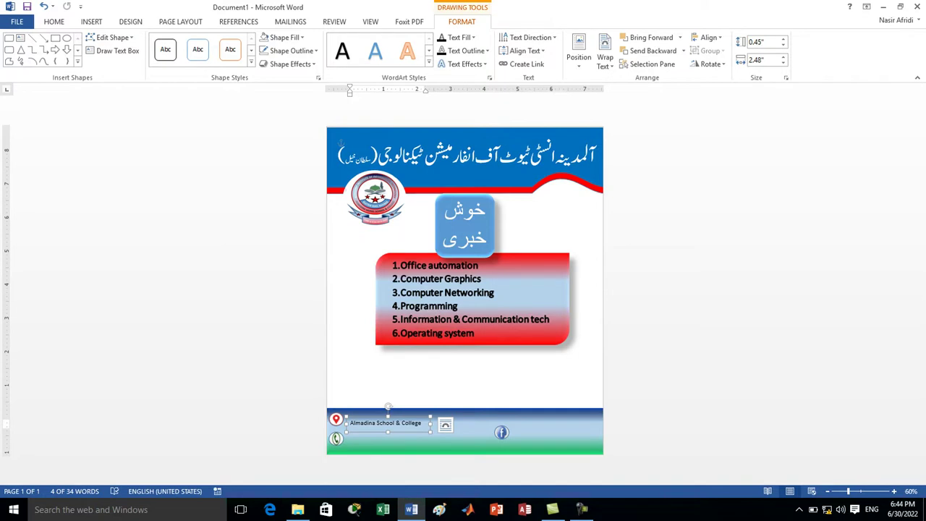
pyautogui.press('Up')
pyautogui.press('Left')
pyautogui.press('Down')
pyautogui.press('Left')
pyautogui.hotkey('shift', 'Left')
pyautogui.hotkey('shift', 'Left')
pyautogui.hotkey('shift', 'Left')
pyautogui.hotkey('shift', 'Left')
pyautogui.hotkey('shift', 'Left')
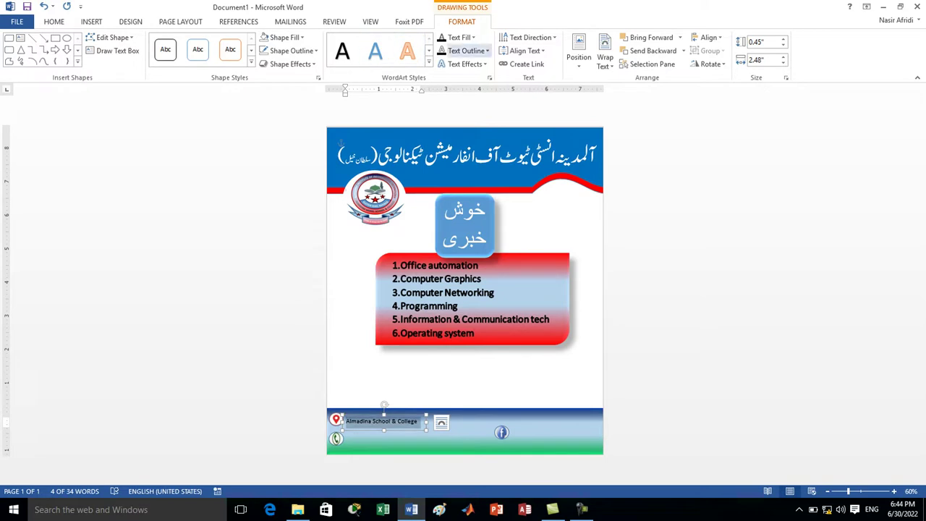
# Set the Almadina School & College text fill to White, Background 1 with a white text outline.
pyautogui.click(472, 37)
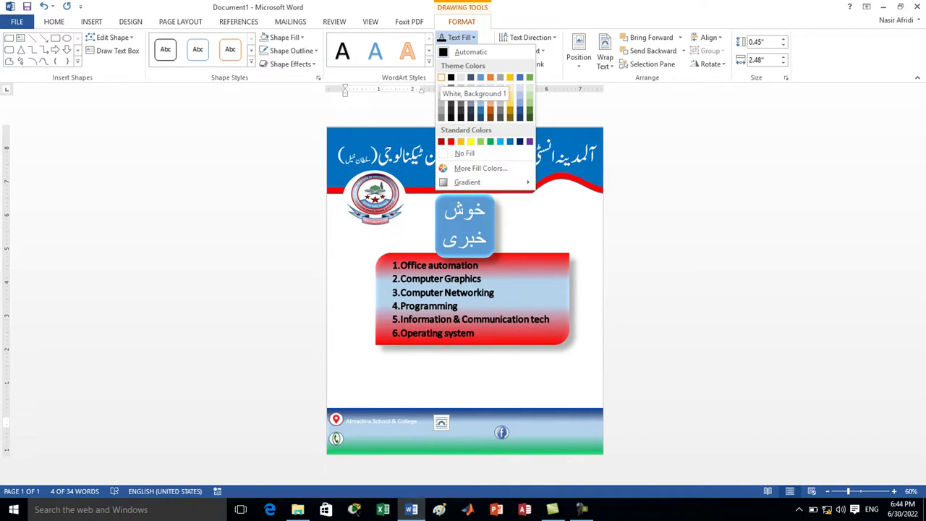
pyautogui.click(441, 76)
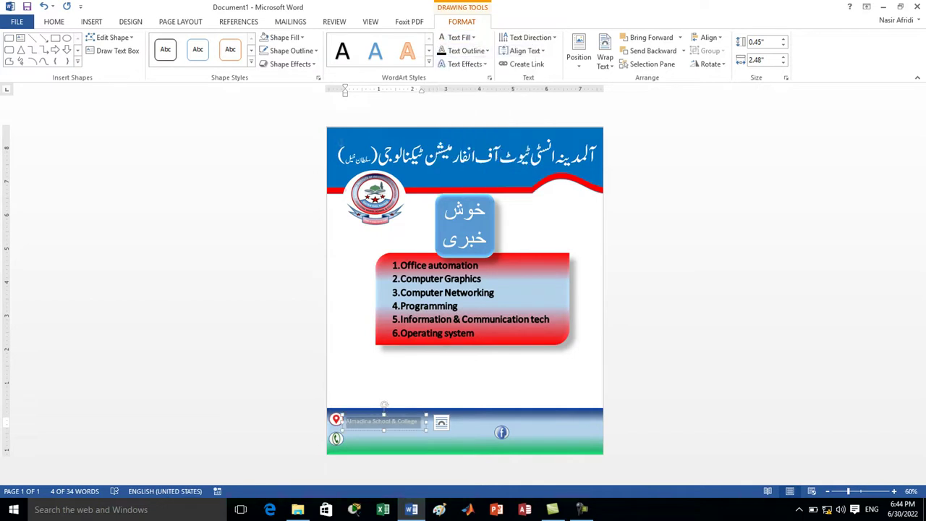
pyautogui.click(487, 51)
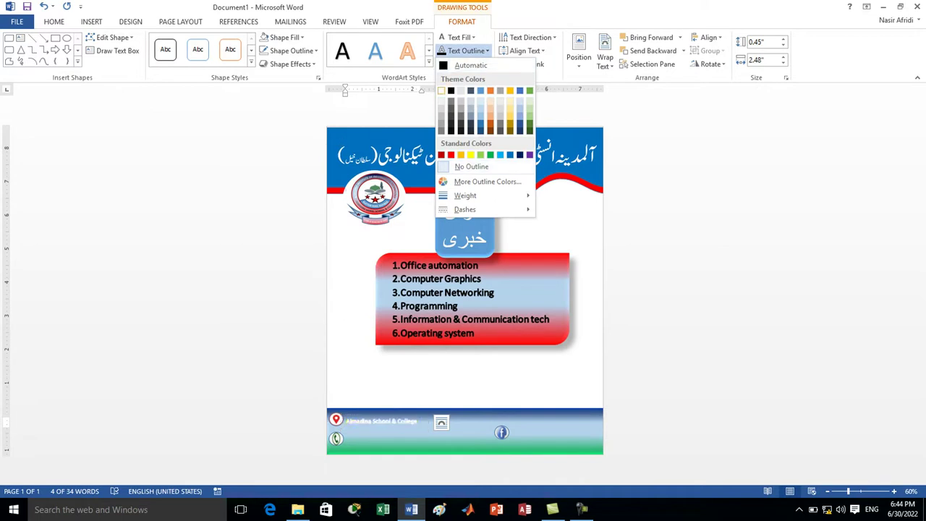
pyautogui.click(441, 90)
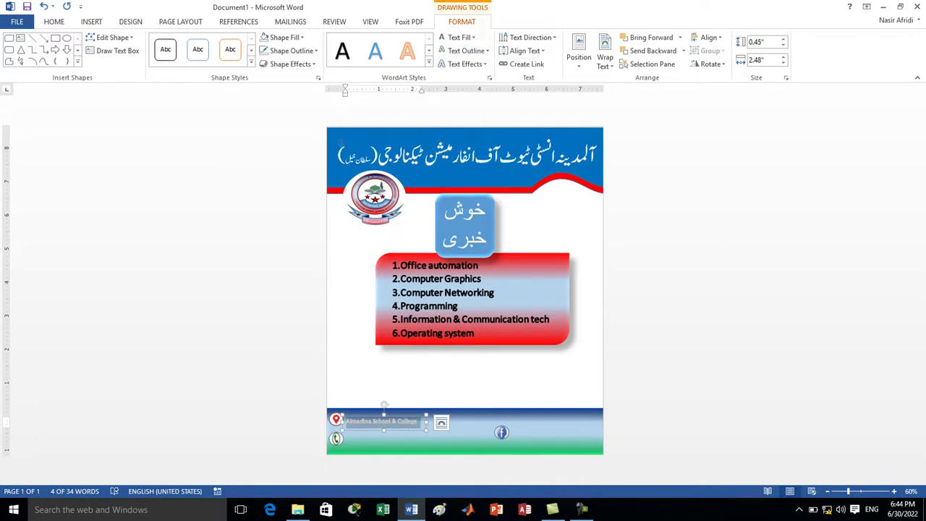
pyautogui.click(361, 154)
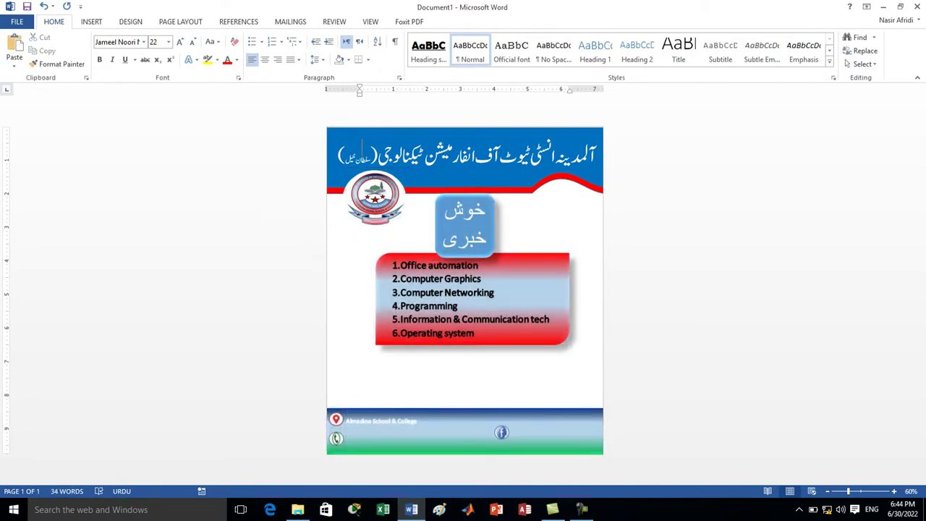
# Insert a Simple Text Box with the contact phone number and drag it beside the footer's phone icon.
pyautogui.click(91, 21)
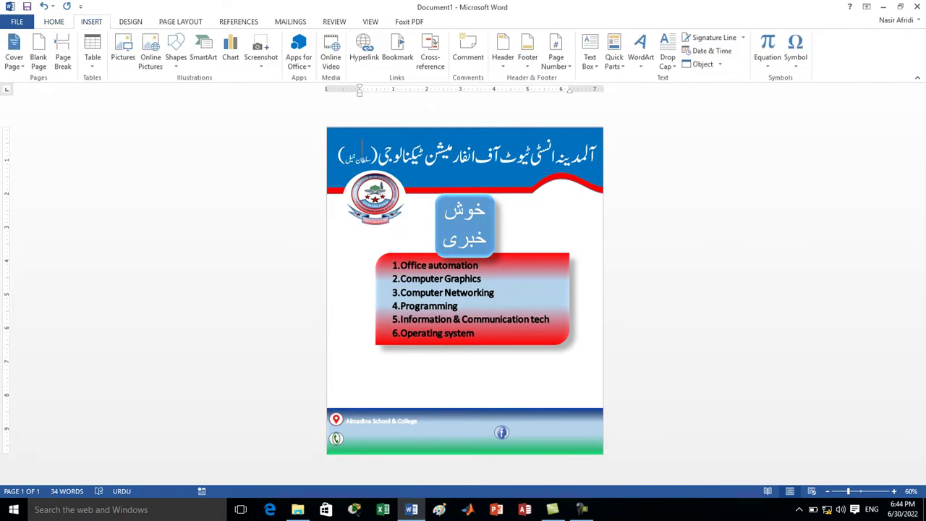
pyautogui.click(589, 62)
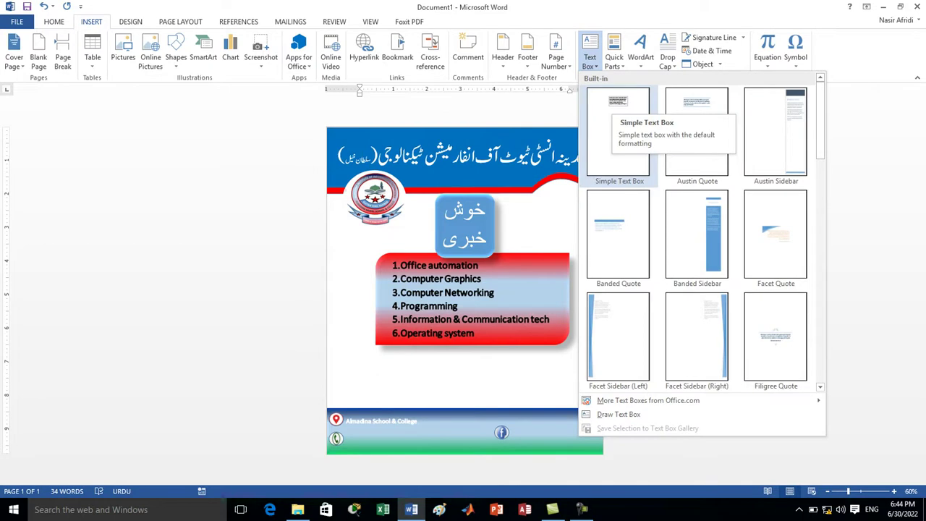
pyautogui.click(618, 119)
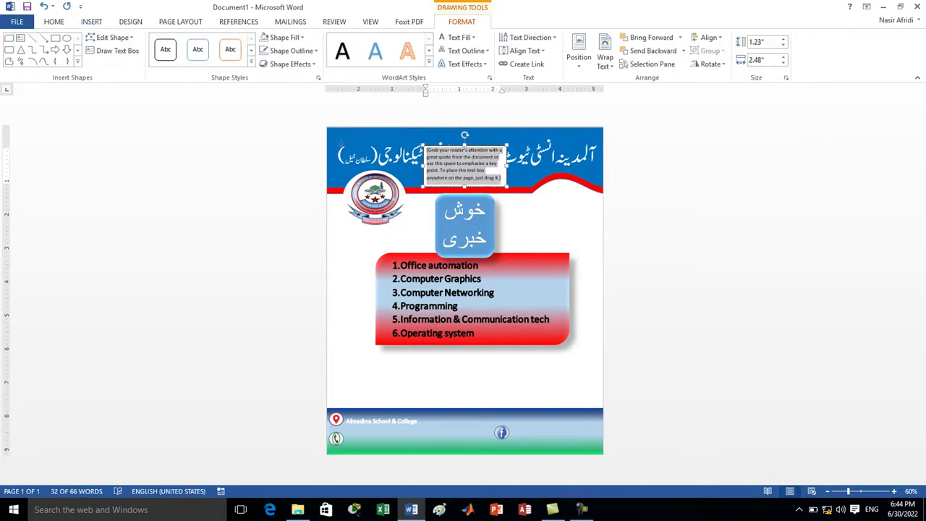
pyautogui.write('a')
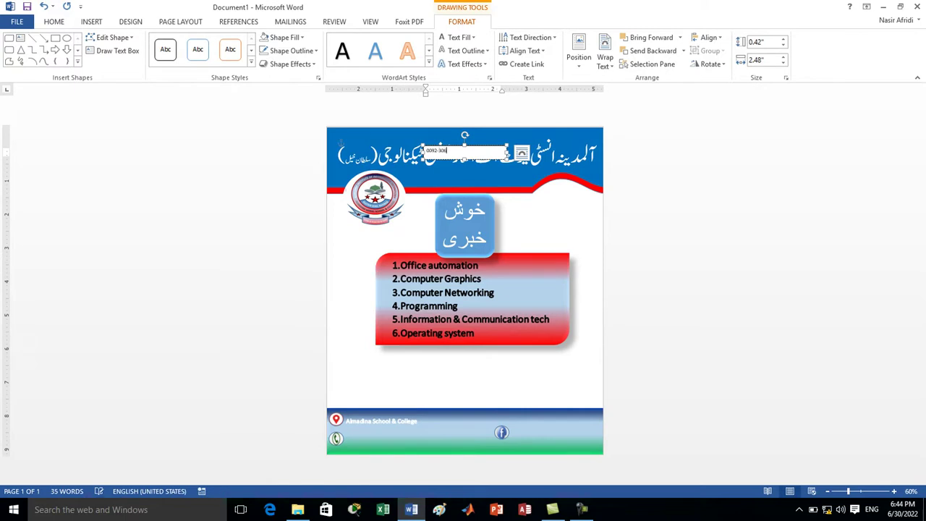
pyautogui.moveTo(464, 147); pyautogui.dragTo(448, 311)
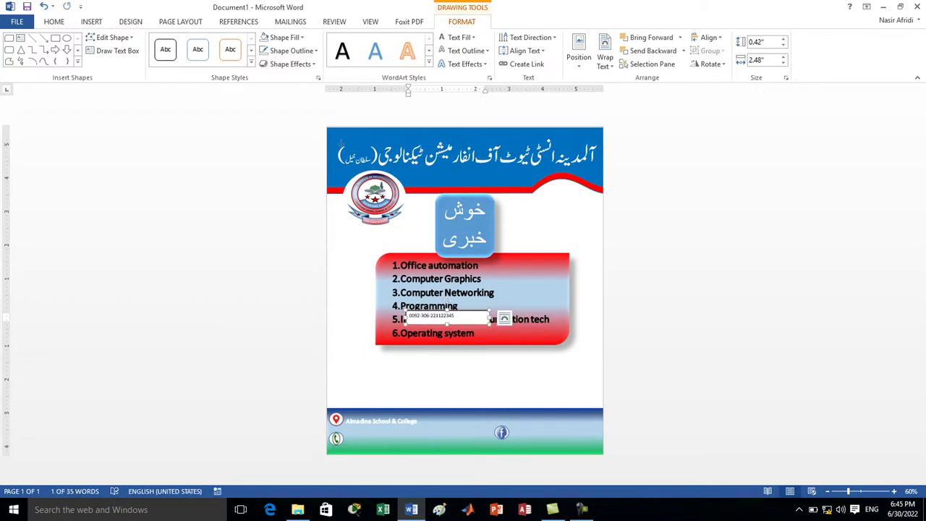
pyautogui.moveTo(448, 311)
pyautogui.mouseDown()
pyautogui.moveTo(399, 420)
pyautogui.moveTo(386, 420)
pyautogui.mouseUp()
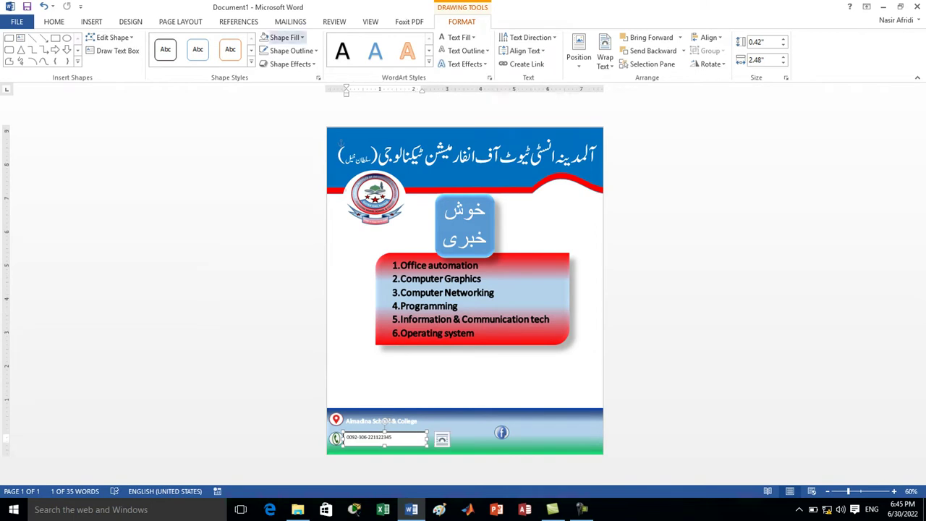
# Give the phone number box No Fill and No Outline.
pyautogui.click(283, 37)
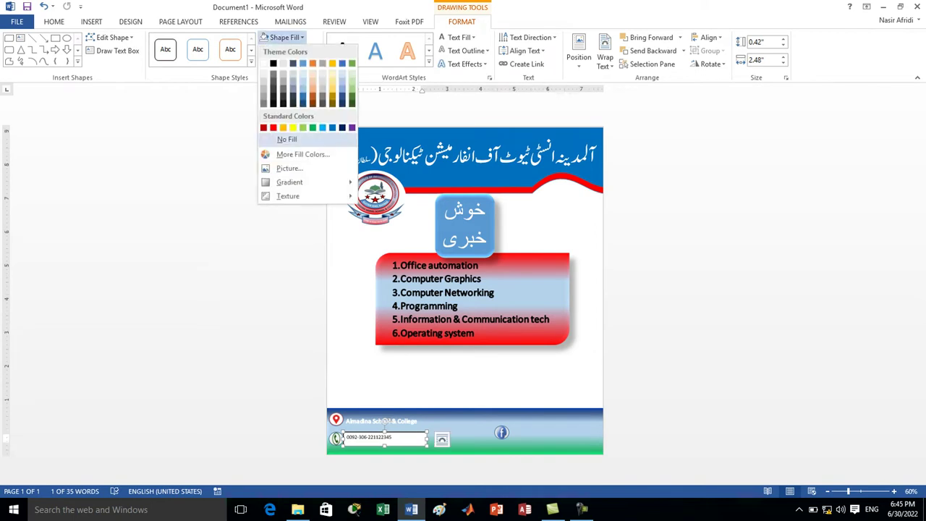
pyautogui.click(287, 139)
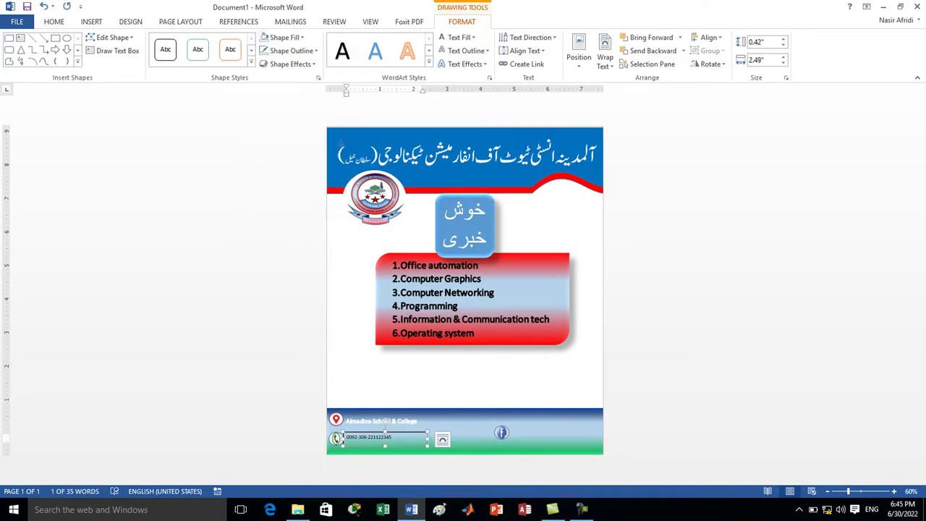
pyautogui.click(289, 50)
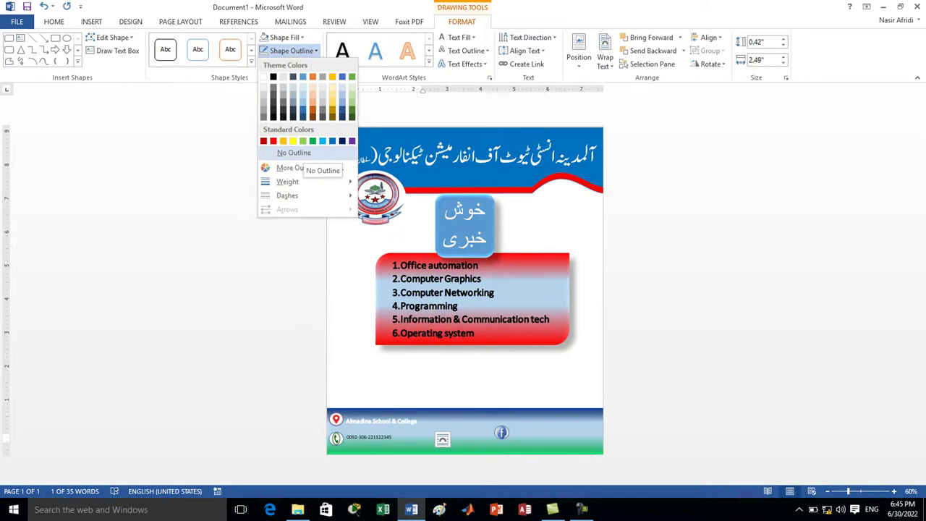
pyautogui.click(293, 152)
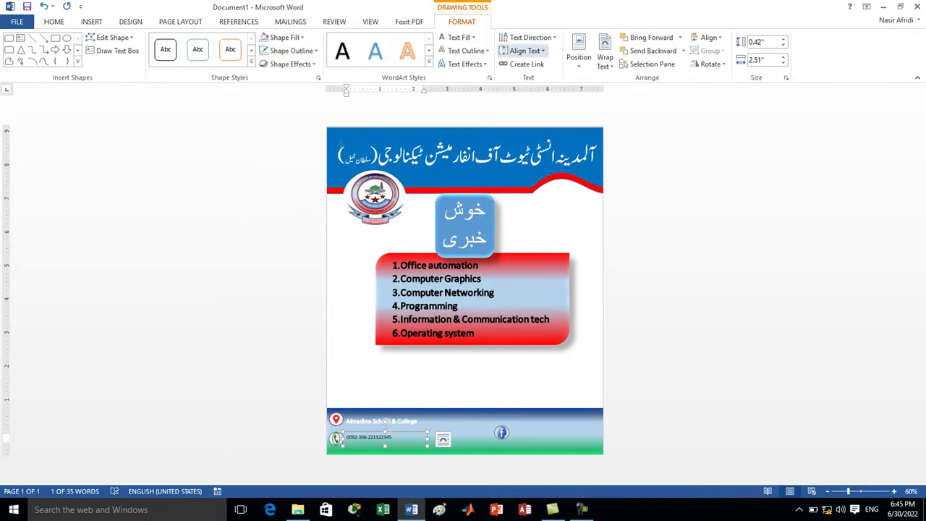
# Make the phone number text white with a white outline and a larger font size.
pyautogui.click(466, 38)
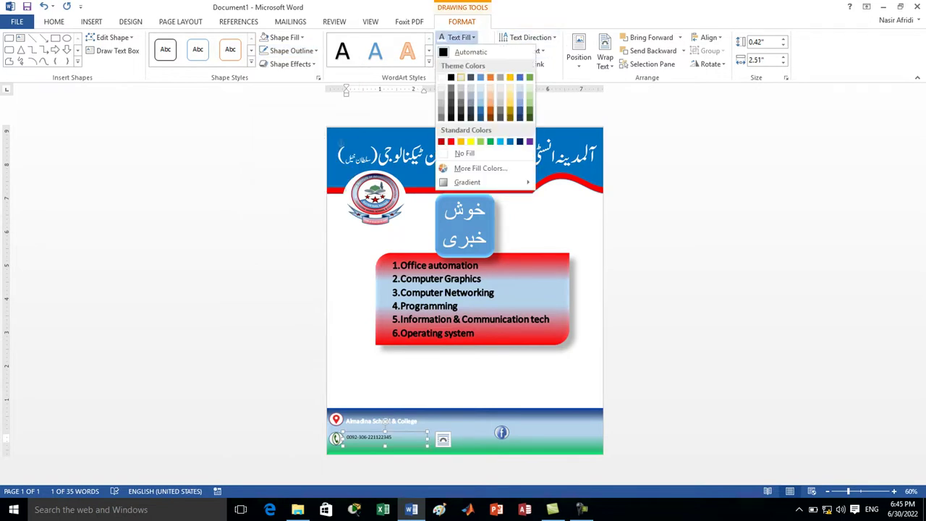
pyautogui.click(441, 77)
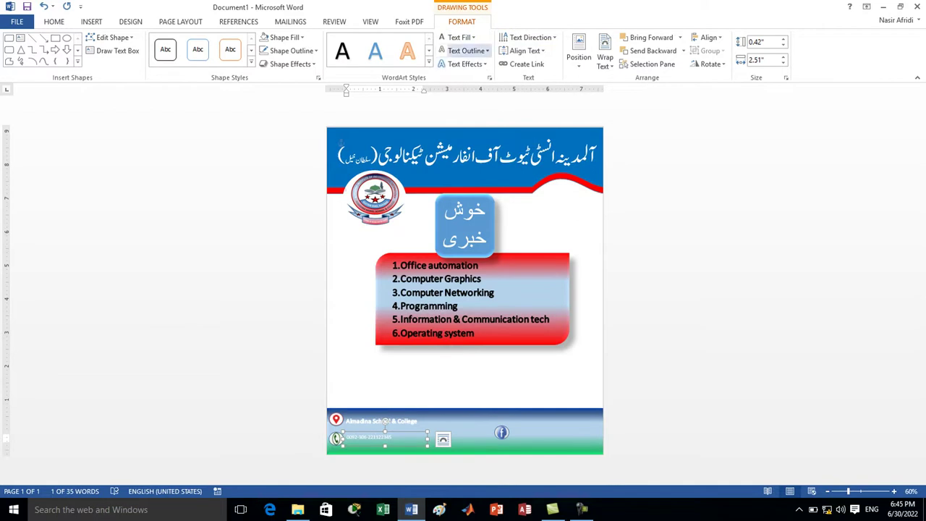
pyautogui.click(467, 51)
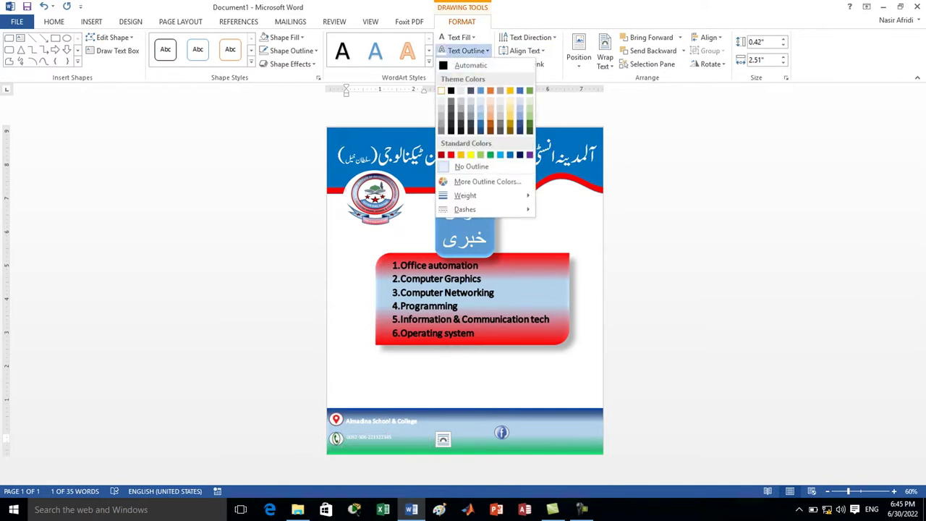
pyautogui.click(441, 90)
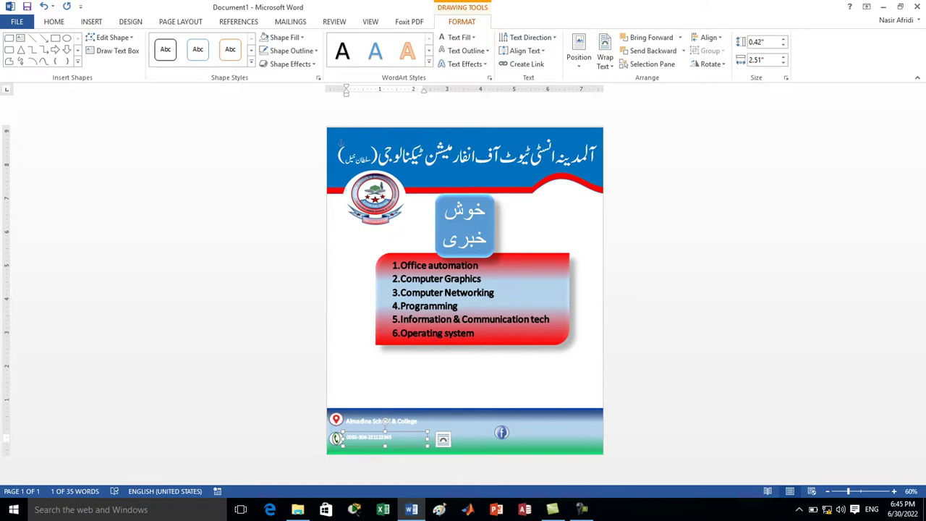
pyautogui.hotkey('ctrl', ']')
pyautogui.hotkey('ctrl', ']')
pyautogui.hotkey('ctrl', ']')
pyautogui.hotkey('ctrl', ']')
pyautogui.click(385, 420)
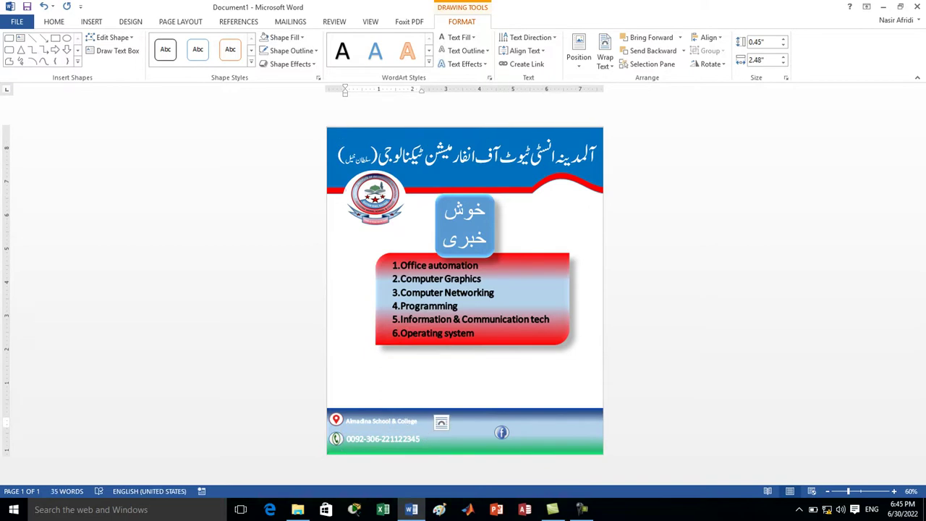
# Resize the school name text to fit on one line and move the Facebook icon up beside it.
pyautogui.click(411, 420)
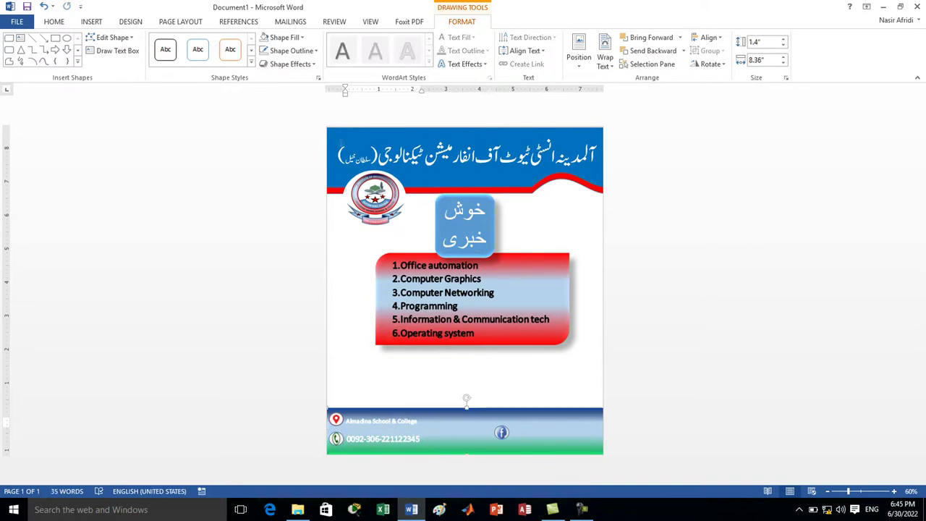
pyautogui.click(396, 421)
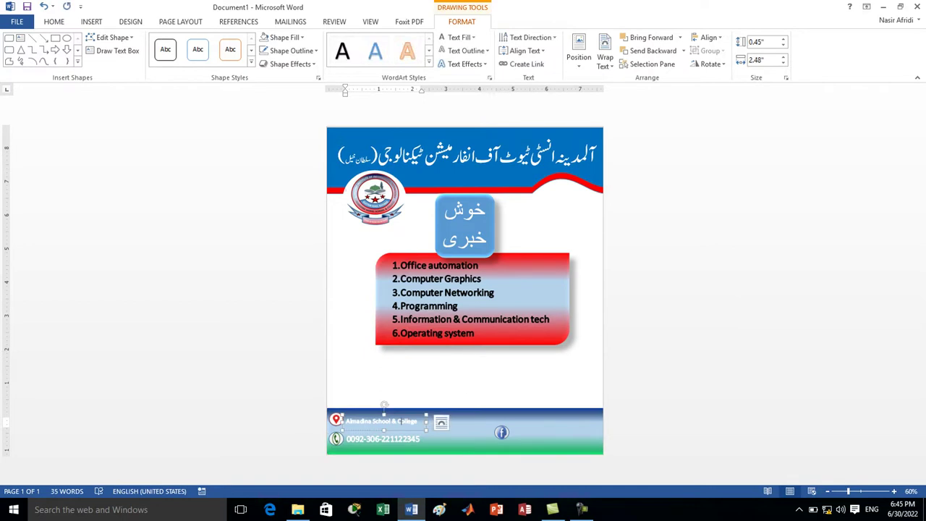
pyautogui.hotkey('ctrl', 'a')
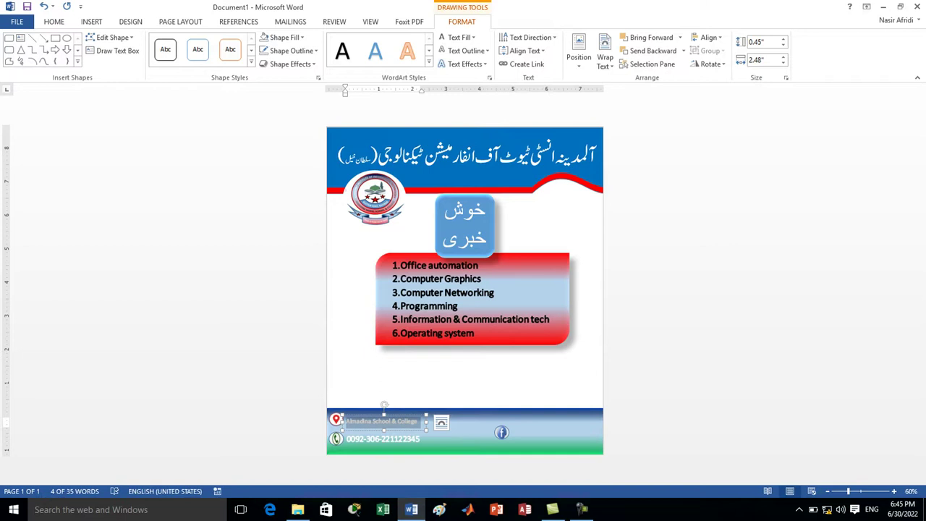
pyautogui.hotkey('ctrl', 'shift', '.')
pyautogui.hotkey('ctrl', 'shift', ',')
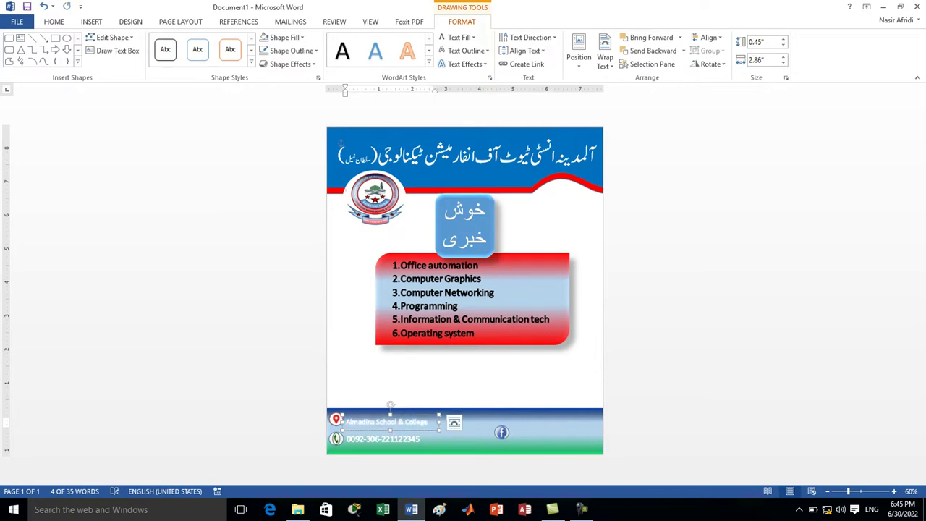
pyautogui.click(506, 431)
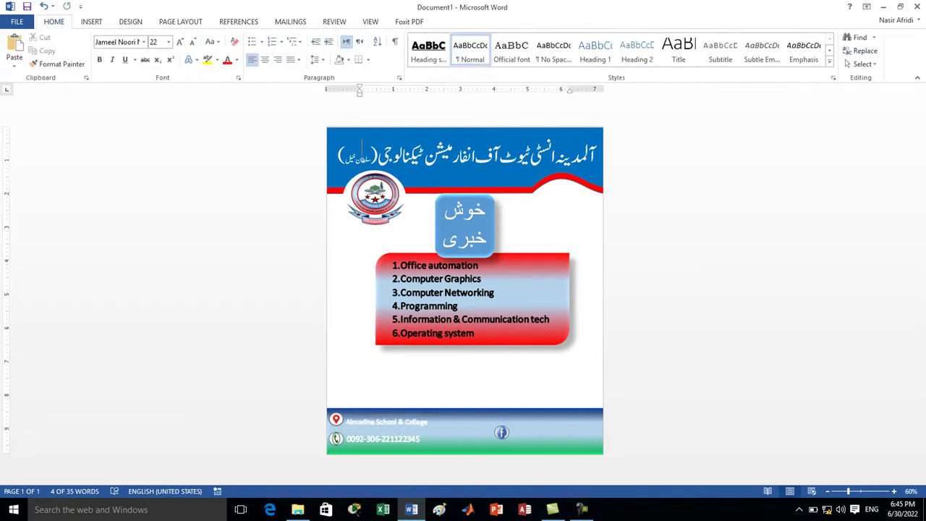
pyautogui.moveTo(501, 431); pyautogui.dragTo(460, 423)
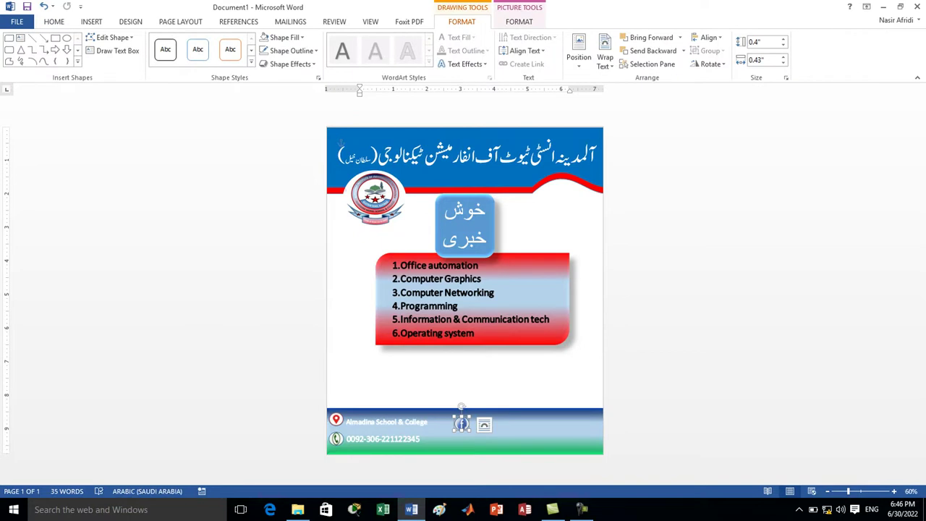
# Copy the school name text box beside the Facebook icon and replace its text with the Facebook page address.
pyautogui.click(391, 422)
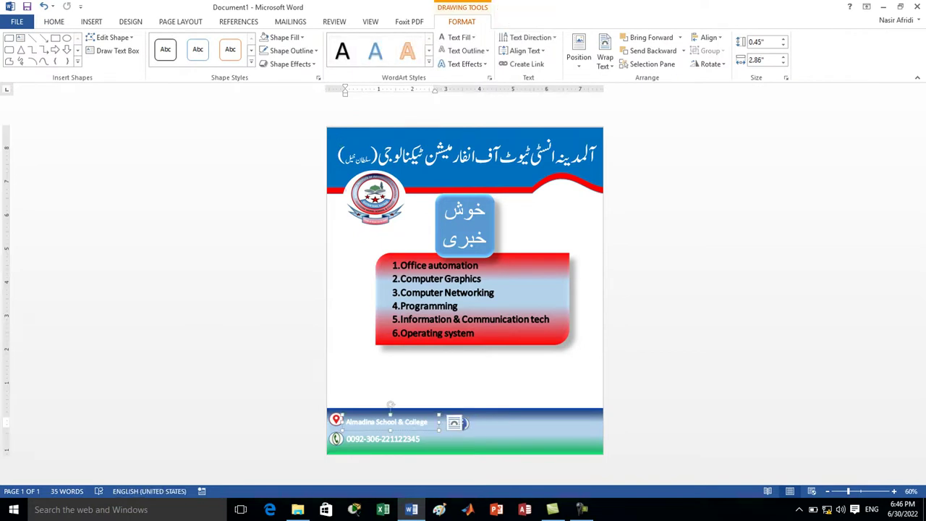
pyautogui.moveTo(390, 422)
pyautogui.keyDown('ctrl'); pyautogui.mouseDown()
pyautogui.moveTo(397, 396)
pyautogui.moveTo(518, 423)
pyautogui.mouseUp(); pyautogui.keyUp('ctrl')
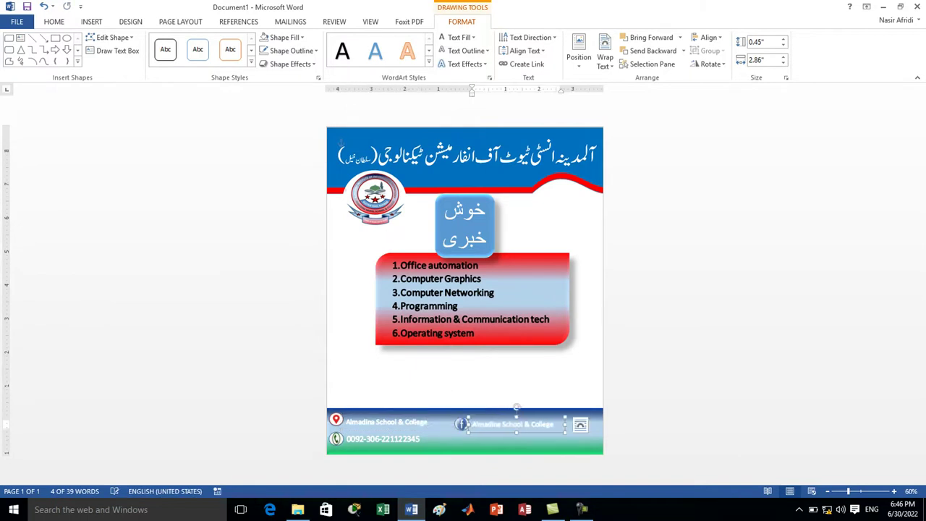
pyautogui.moveTo(554, 424); pyautogui.dragTo(471, 424)
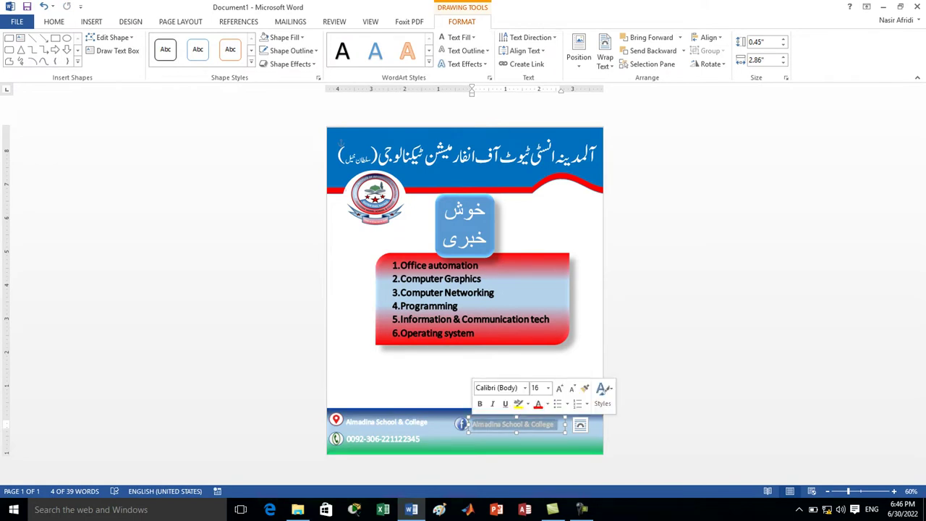
pyautogui.write('f')
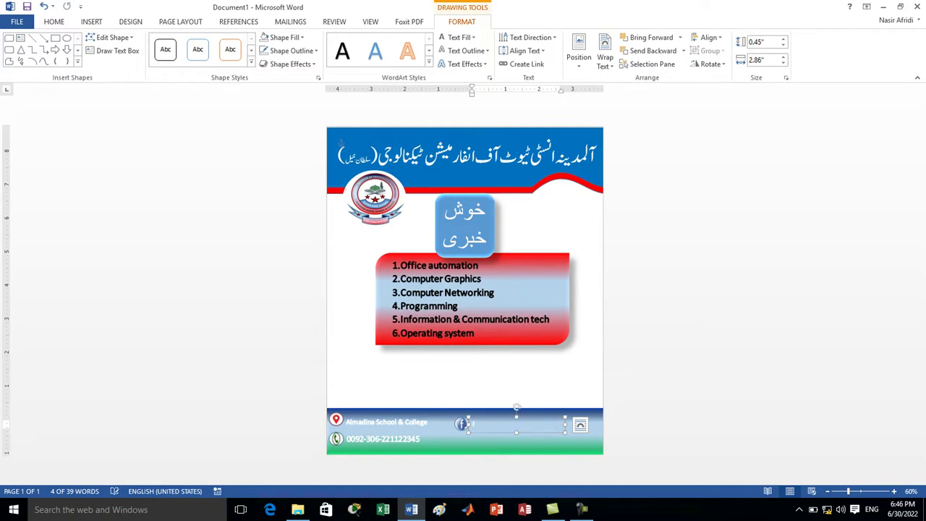
pyautogui.write('b.com/')
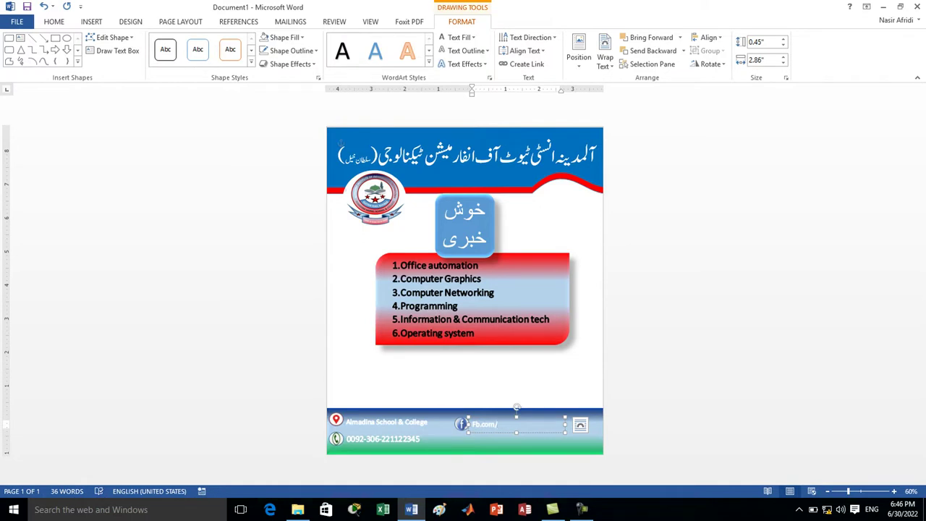
pyautogui.write('amar')
pyautogui.write('d')
pyautogui.write('in')
pyautogui.write('aschool')
pyautogui.write('er')
pyautogui.click(361, 147)
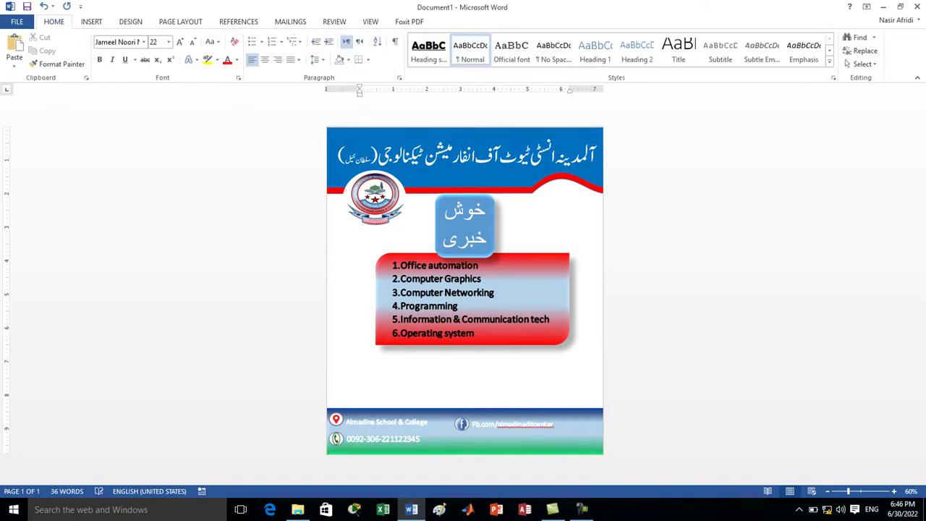
# Duplicate the Facebook icon just below it and fill the copy with the email.jpg Gmail picture.
pyautogui.click(461, 423)
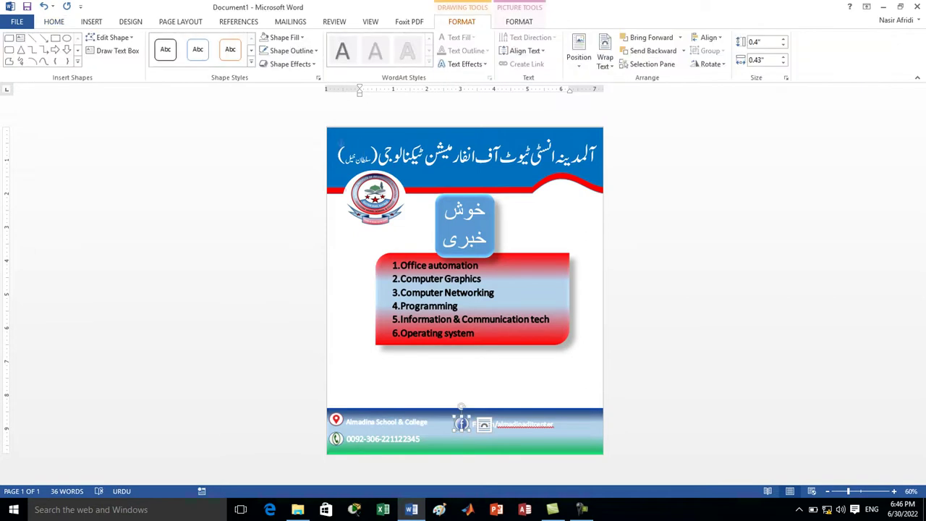
pyautogui.moveTo(460, 423)
pyautogui.mouseDown()
pyautogui.moveTo(467, 397)
pyautogui.moveTo(461, 439)
pyautogui.mouseUp()
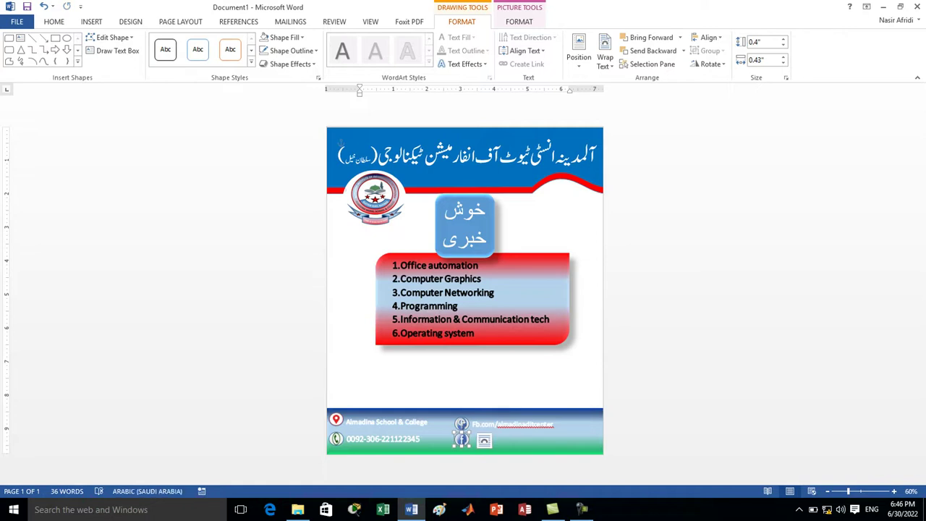
pyautogui.click(284, 37)
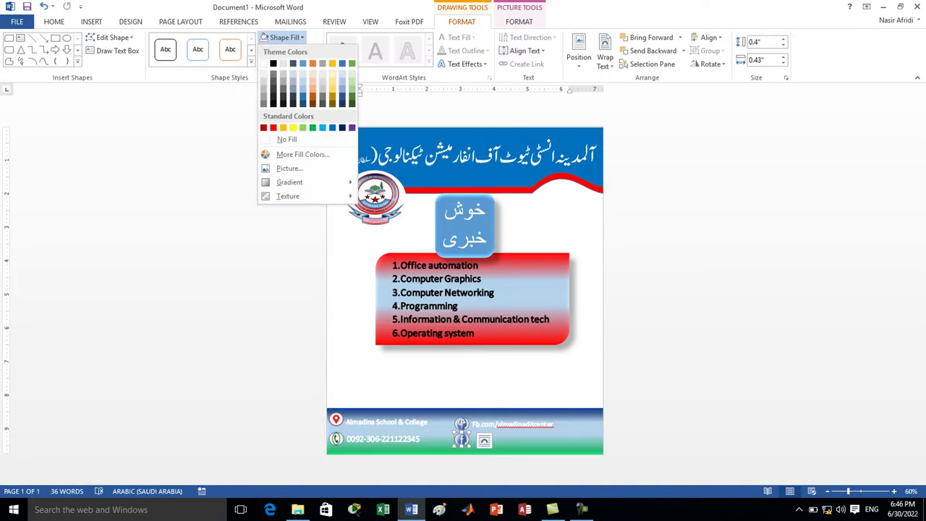
pyautogui.click(289, 167)
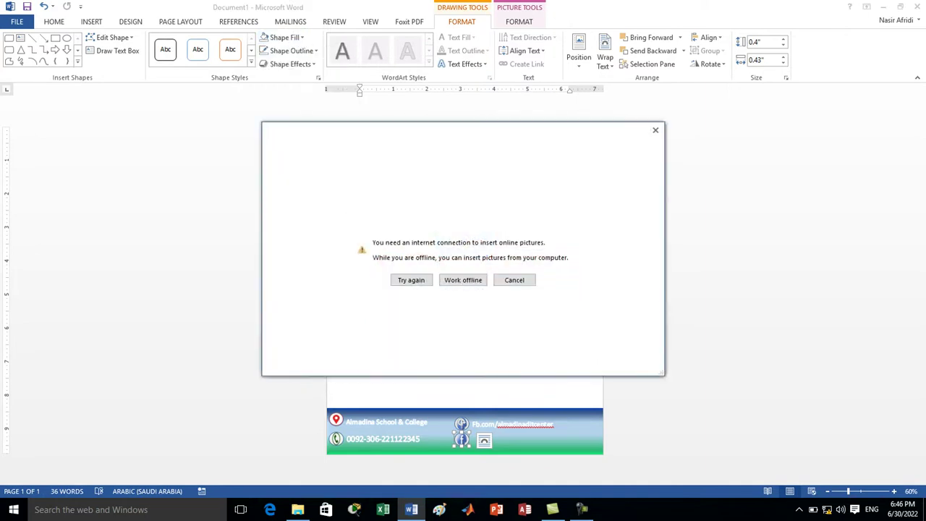
pyautogui.click(463, 280)
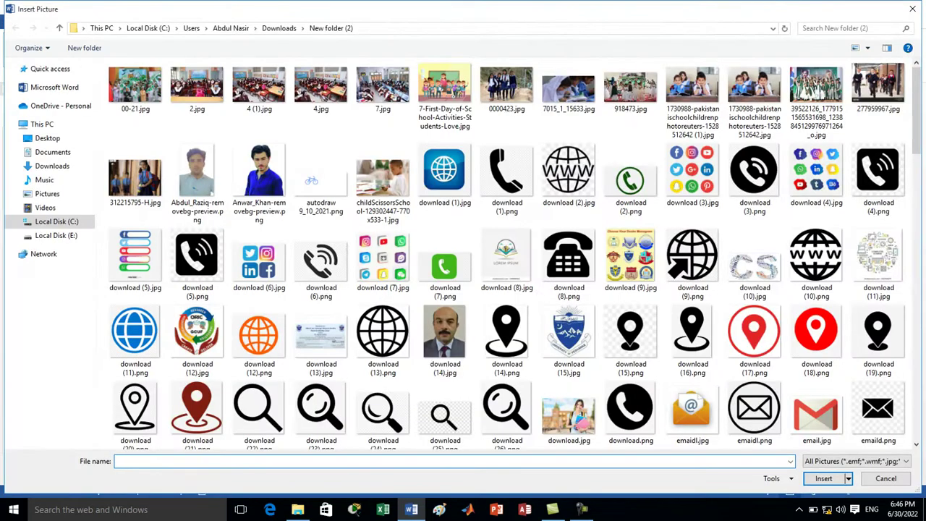
pyautogui.click(816, 413)
pyautogui.click(823, 478)
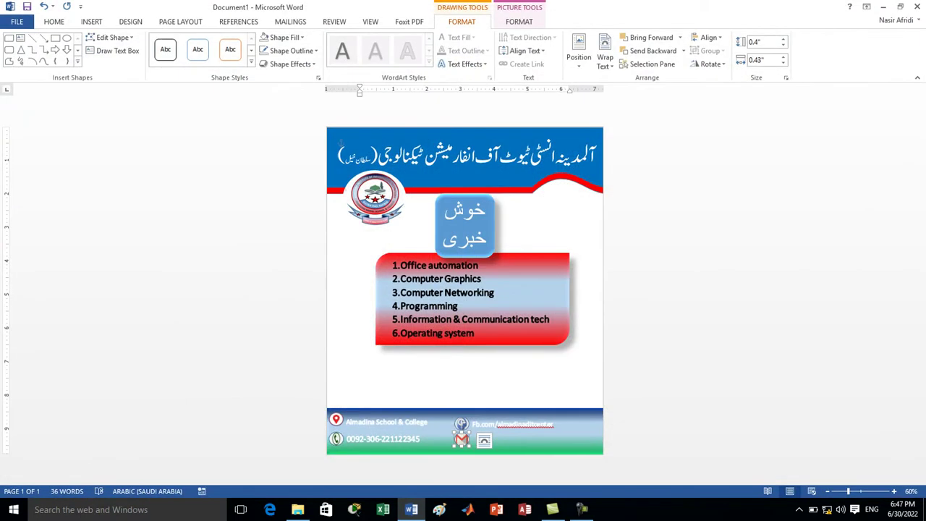
pyautogui.click(513, 424)
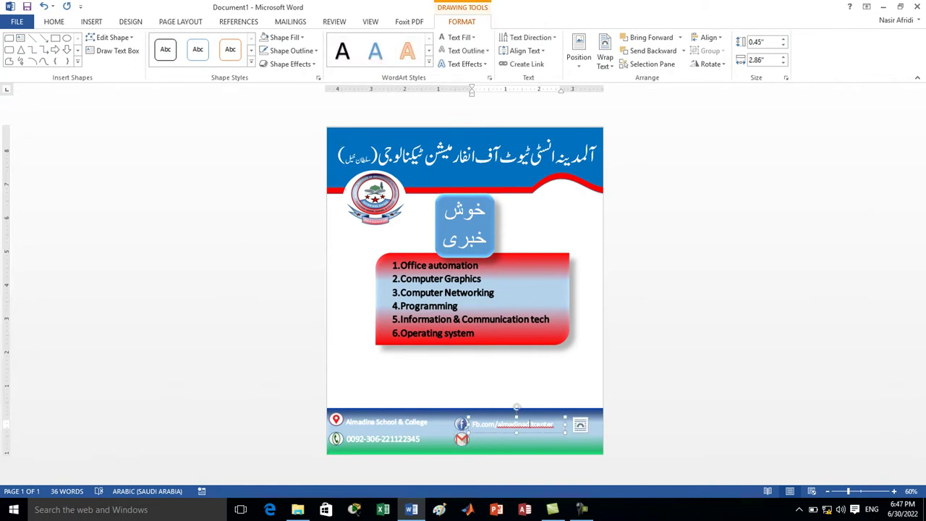
# Paste a copy of the address box beside the Gmail icon and replace its text with the college's e-mail address.
pyautogui.hotkey('ctrl', 'v')
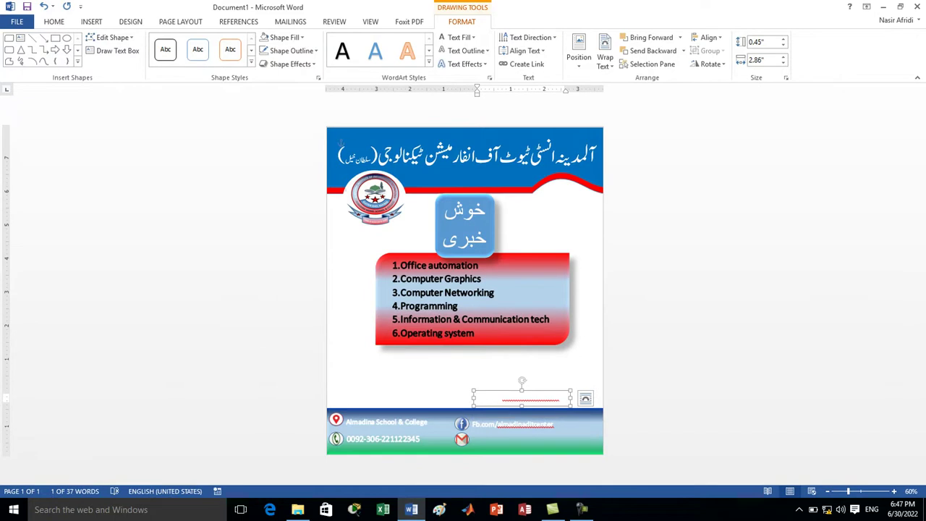
pyautogui.moveTo(522, 392); pyautogui.dragTo(516, 433)
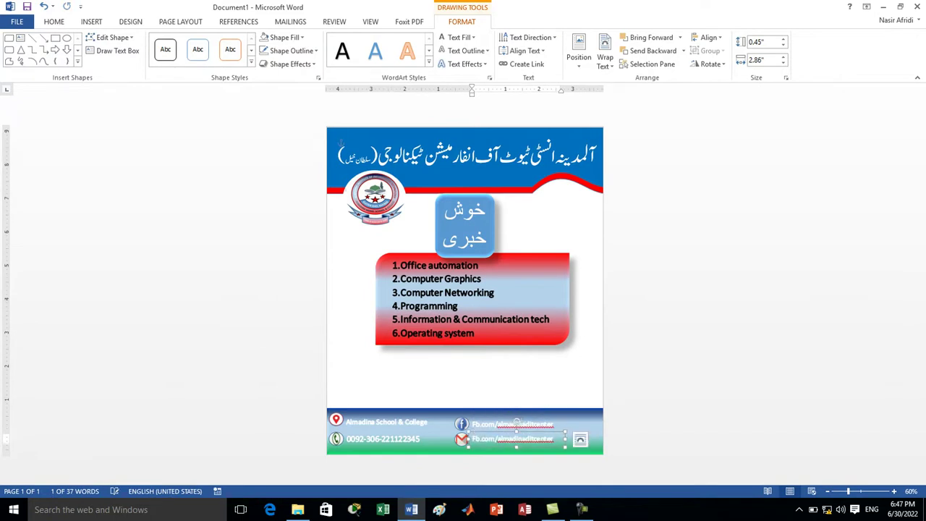
pyautogui.moveTo(553, 438); pyautogui.dragTo(471, 439)
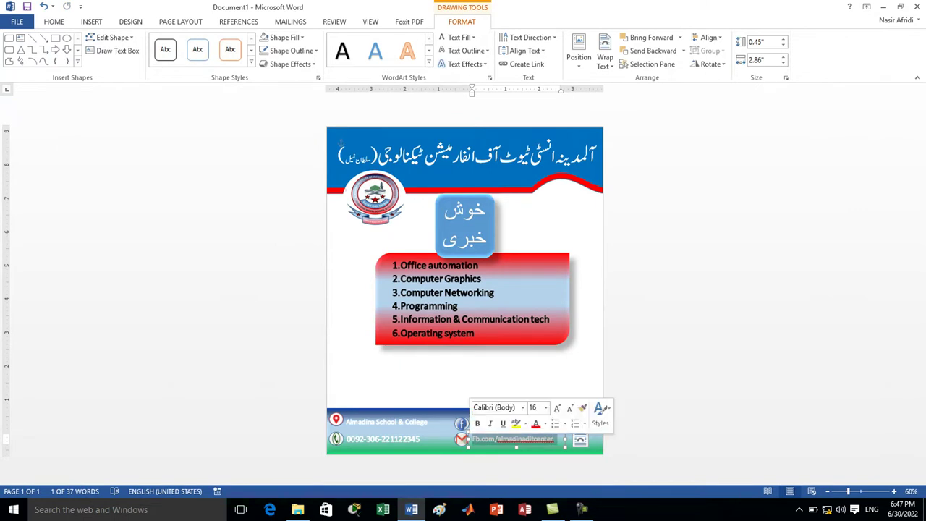
pyautogui.write('w')
pyautogui.press('BackSpace')
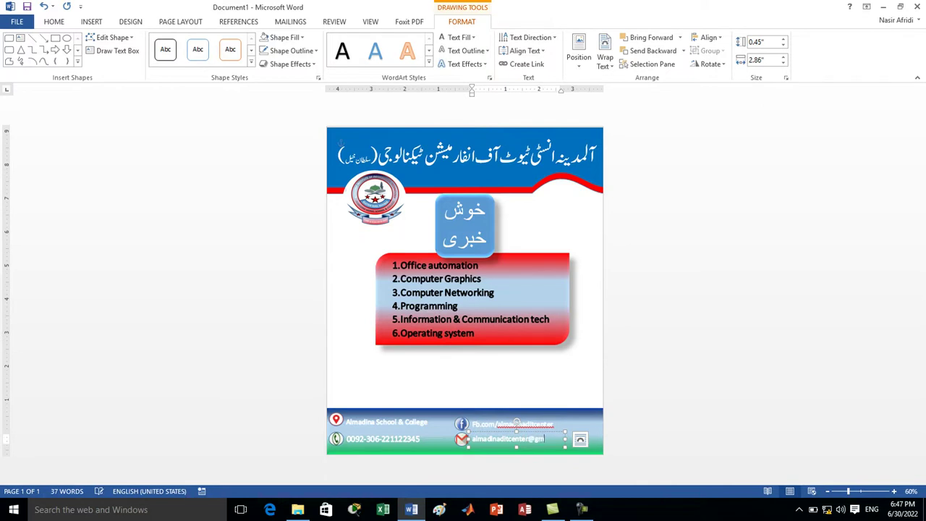
pyautogui.click(434, 449)
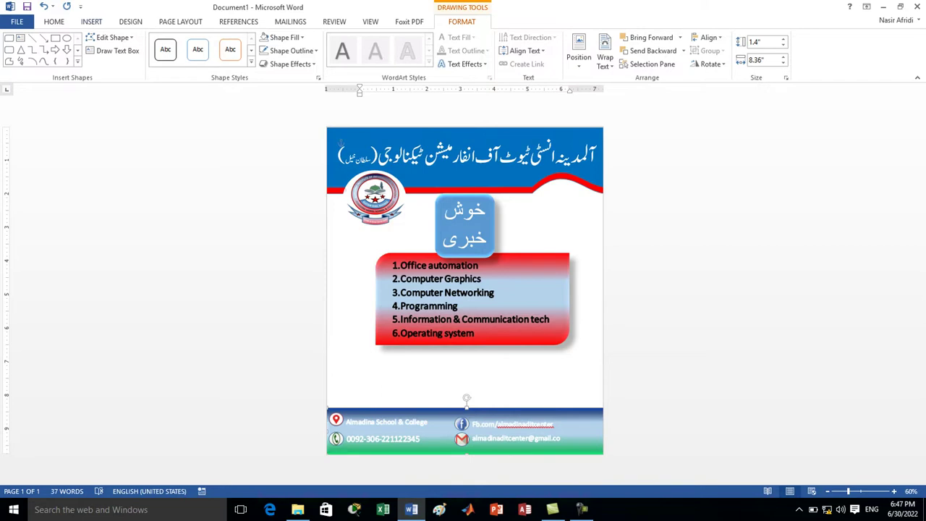
pyautogui.click(92, 21)
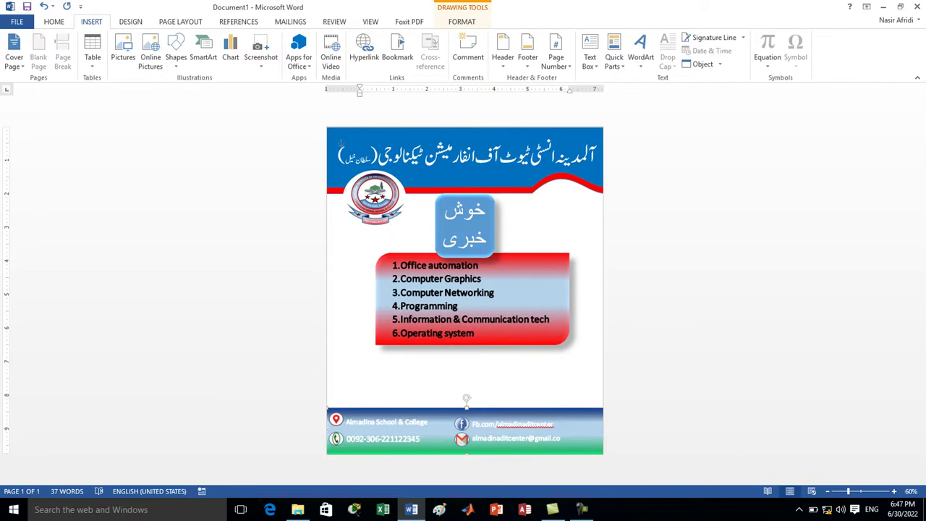
# Draw an oval circle to the right of the خوش خبری box and nudge it into position.
pyautogui.click(472, 299)
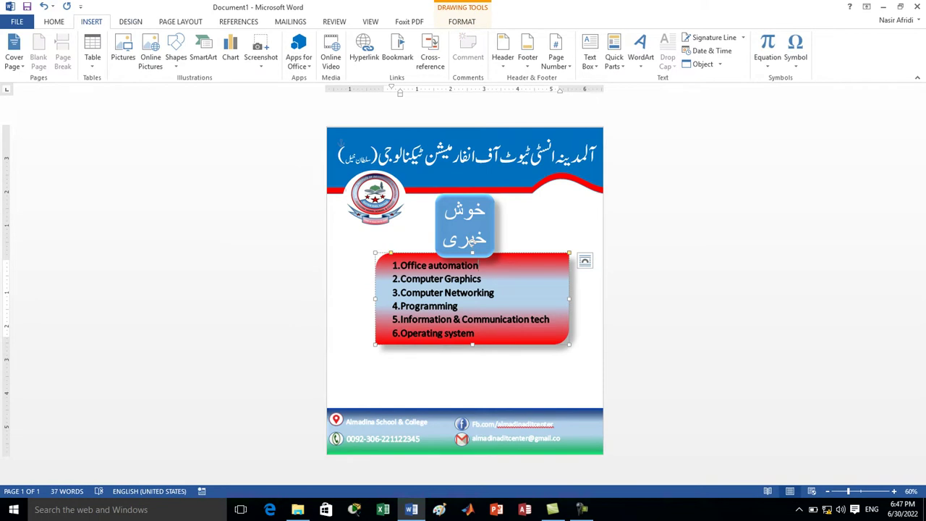
pyautogui.click(176, 52)
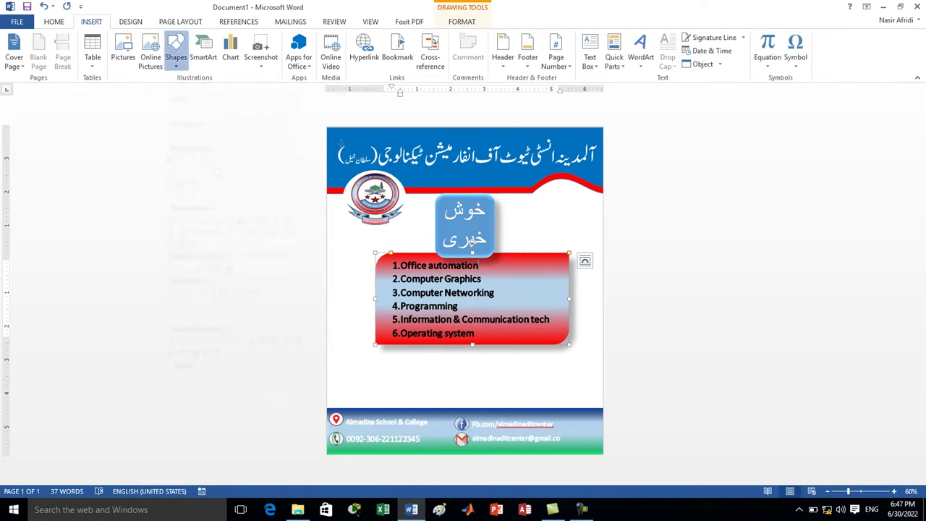
pyautogui.click(229, 91)
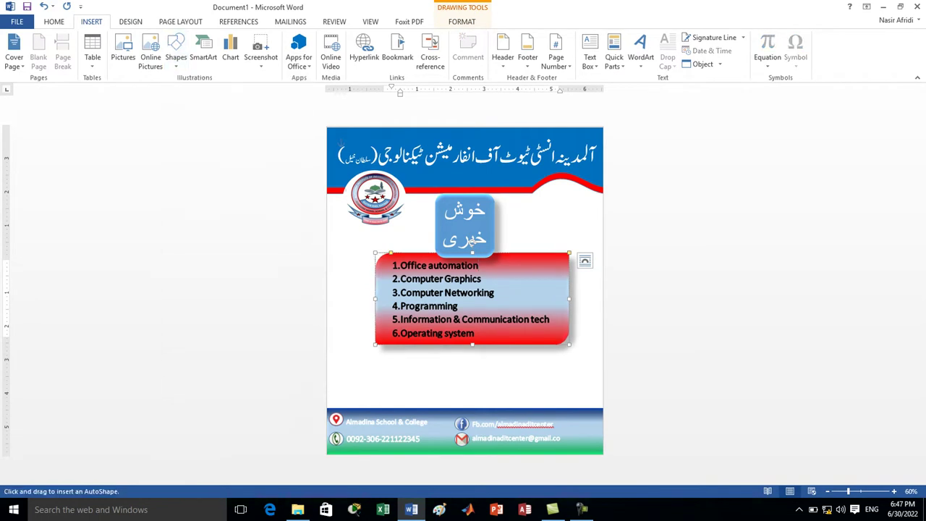
pyautogui.moveTo(530, 198); pyautogui.dragTo(599, 265)
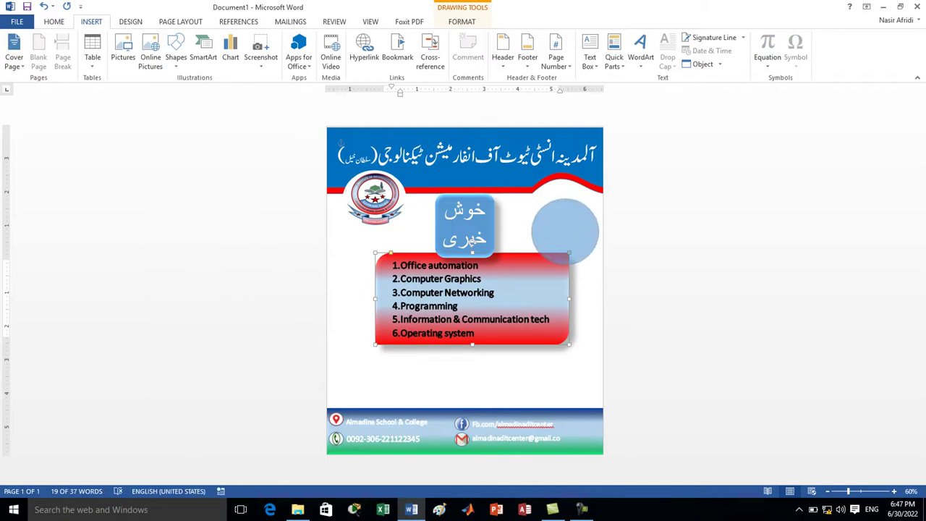
pyautogui.press('Left')
pyautogui.press('Left')
pyautogui.press('Left')
pyautogui.press('Left')
pyautogui.press('Down')
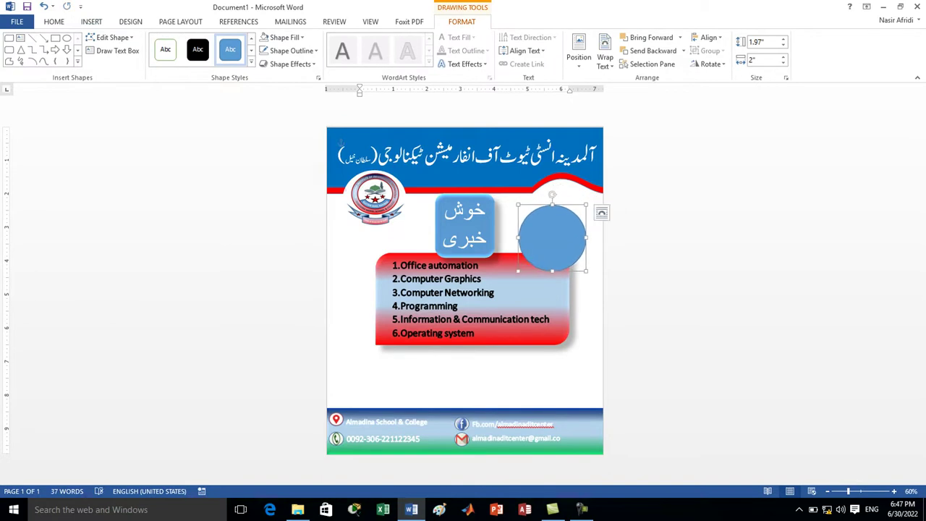
# Give the circle a 3 pt white outline.
pyautogui.click(289, 50)
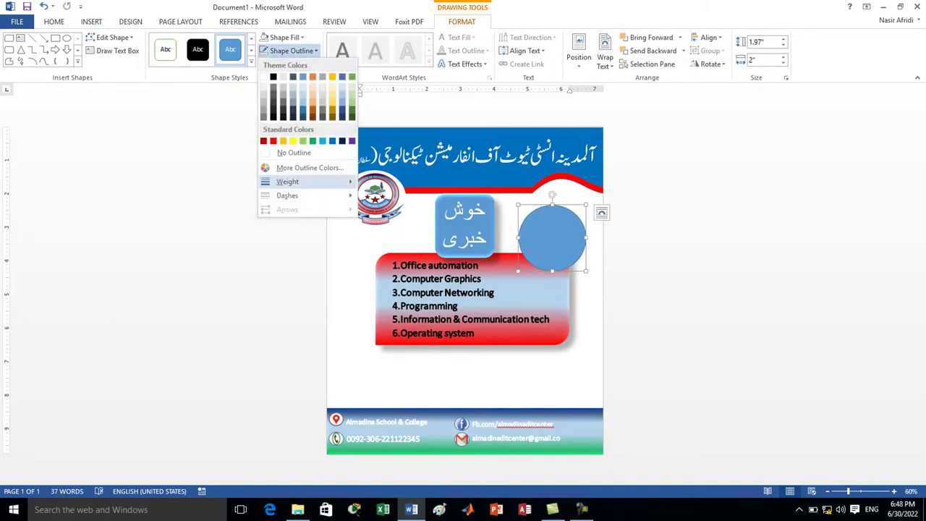
pyautogui.moveTo(304, 182)
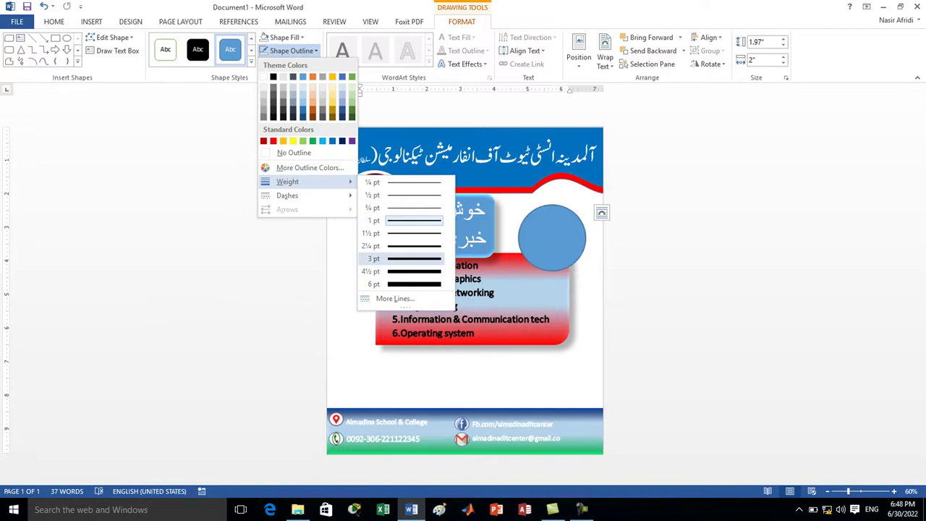
pyautogui.click(405, 258)
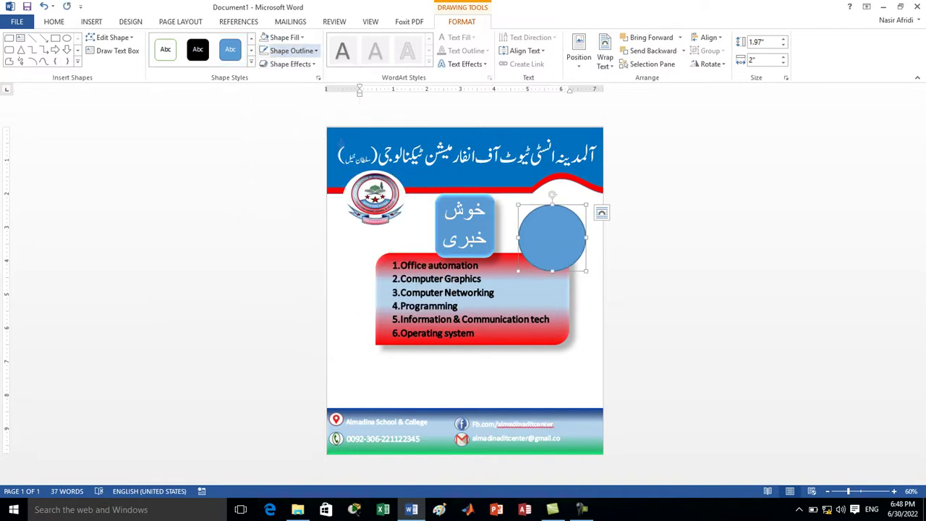
pyautogui.click(292, 50)
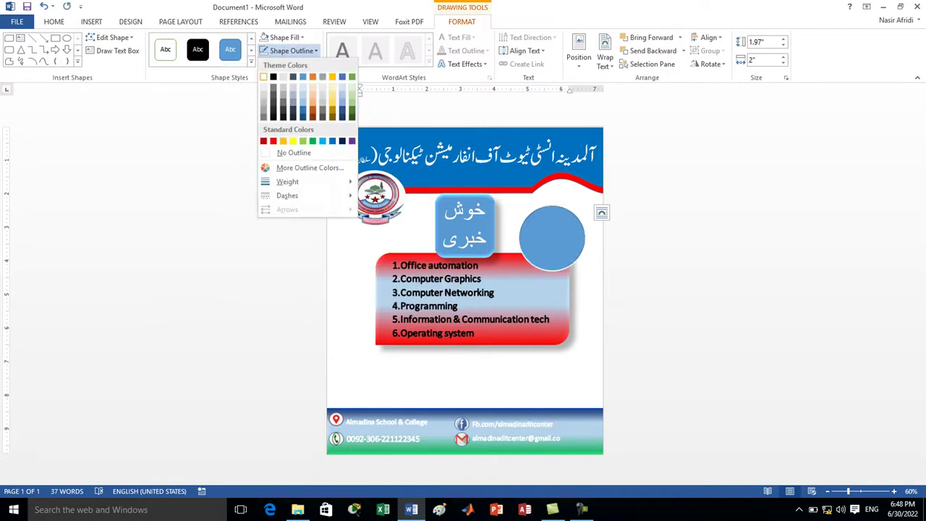
pyautogui.click(263, 77)
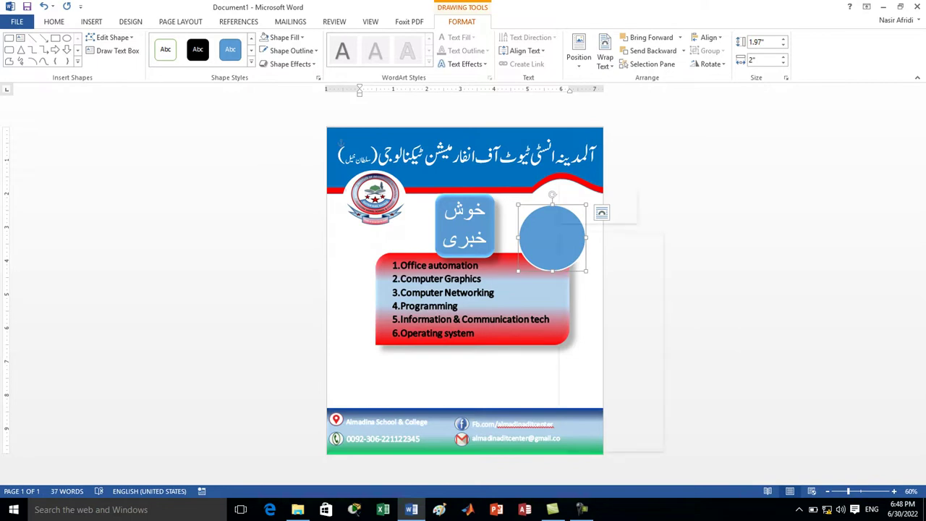
# Add the text 'Offer Courses' inside the blue circle and select it.
pyautogui.rightClick(560, 232)
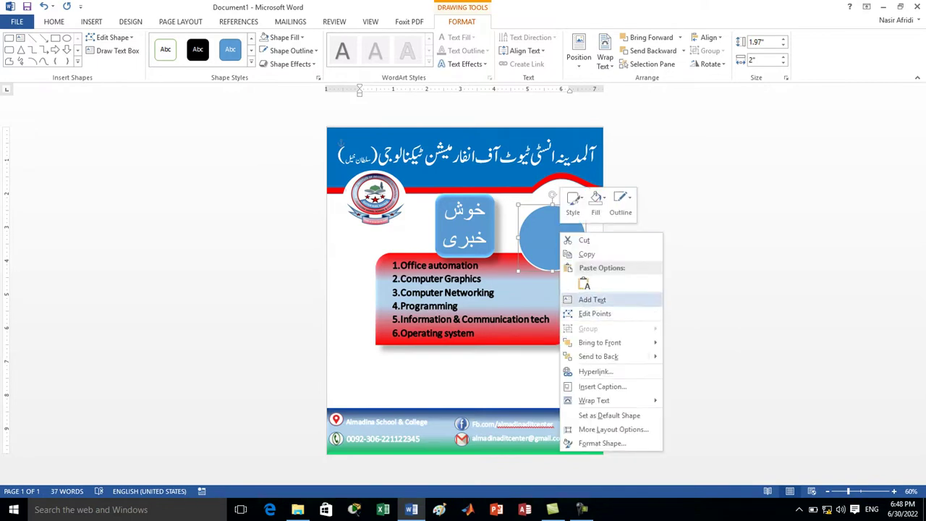
pyautogui.click(592, 299)
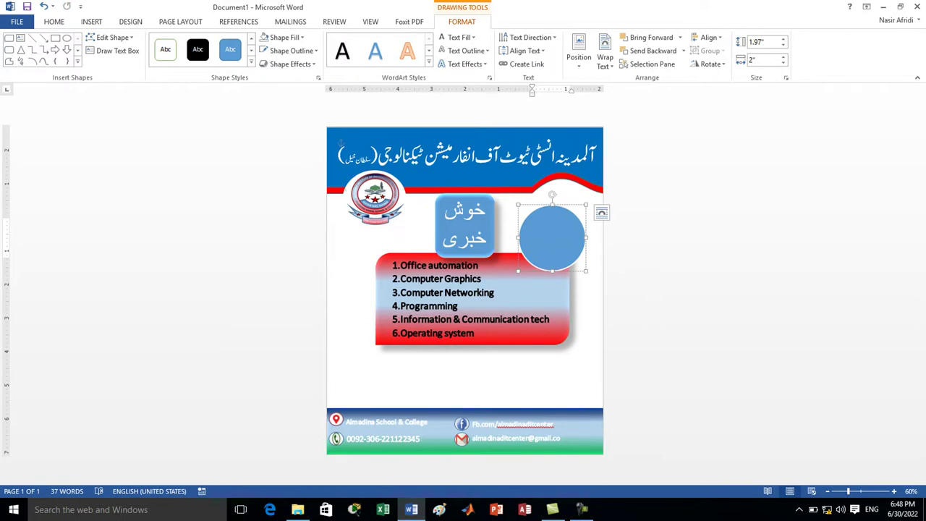
pyautogui.write('o')
pyautogui.write(' Couses')
pyautogui.hotkey('ctrl', 'a')
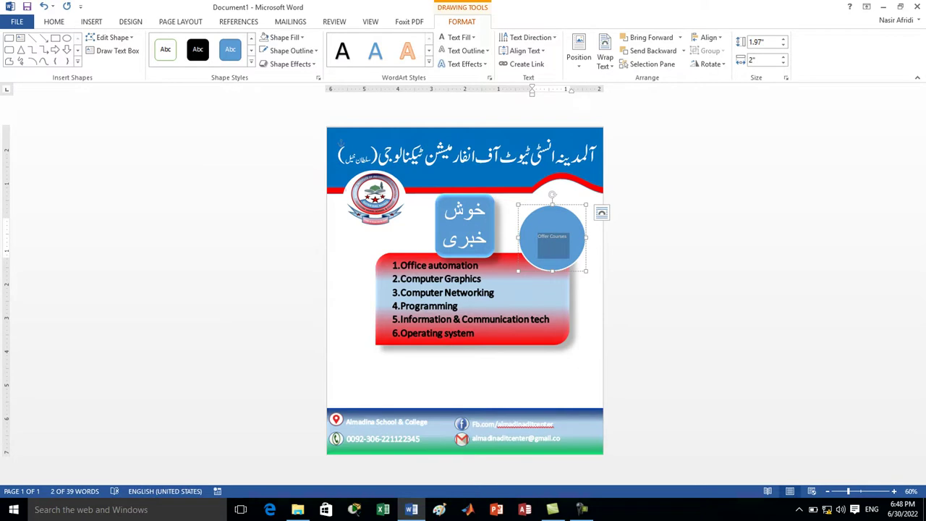
# Format the circle text in Cooper Black at size 20.
pyautogui.click(53, 21)
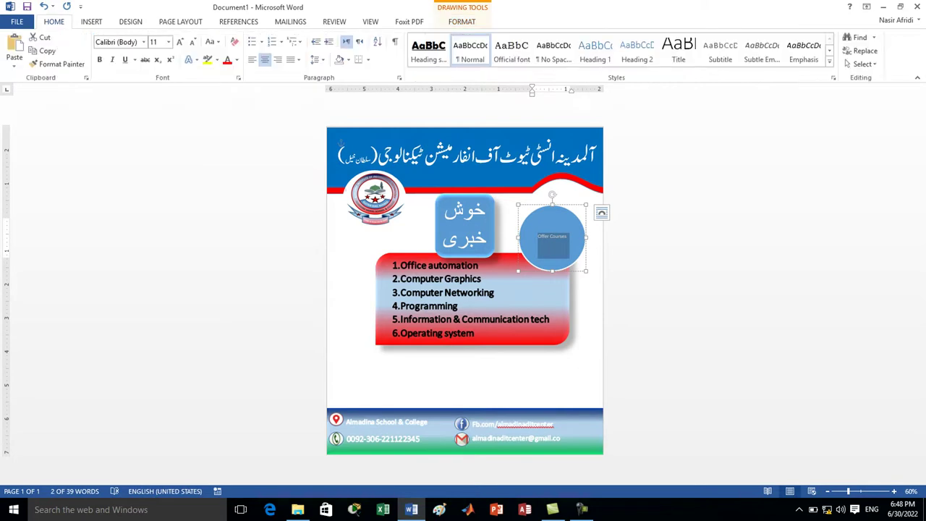
pyautogui.click(143, 41)
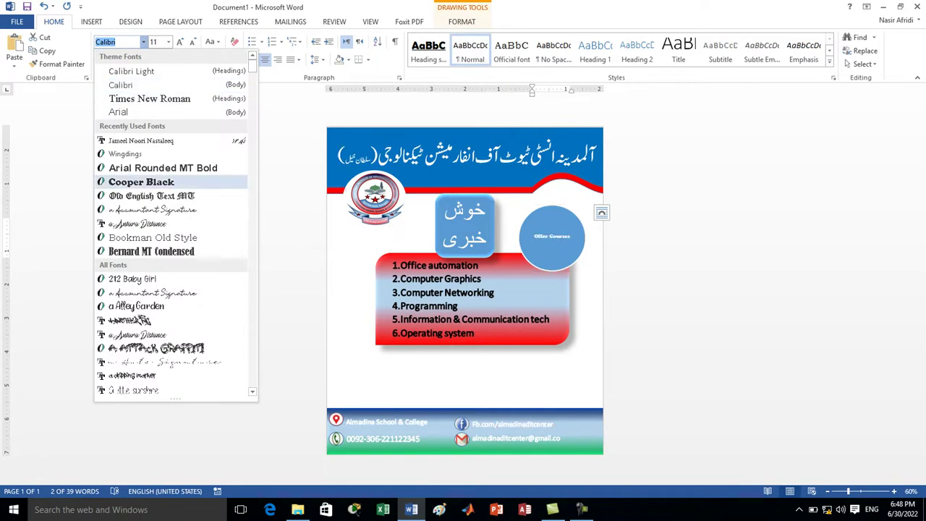
pyautogui.click(141, 182)
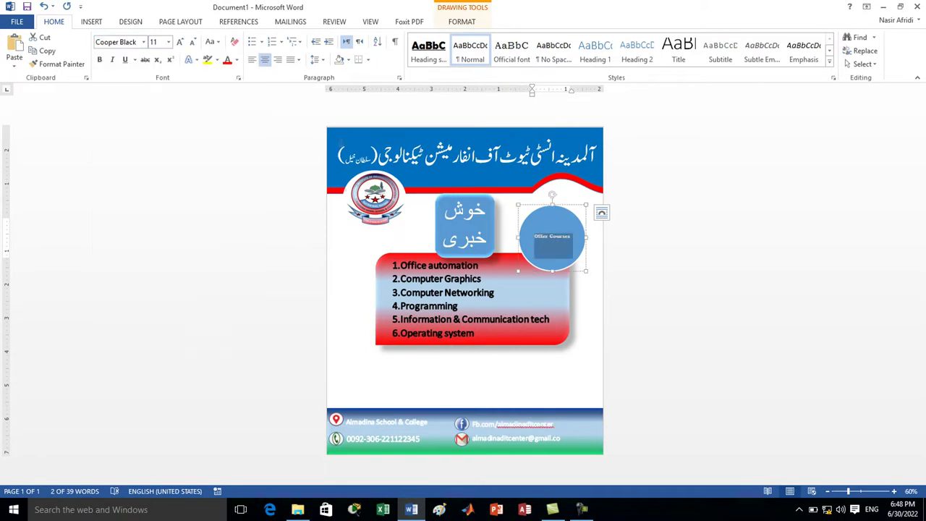
pyautogui.click(179, 41)
pyautogui.click(179, 41)
pyautogui.click(179, 42)
pyautogui.click(180, 41)
pyautogui.click(179, 42)
pyautogui.click(179, 41)
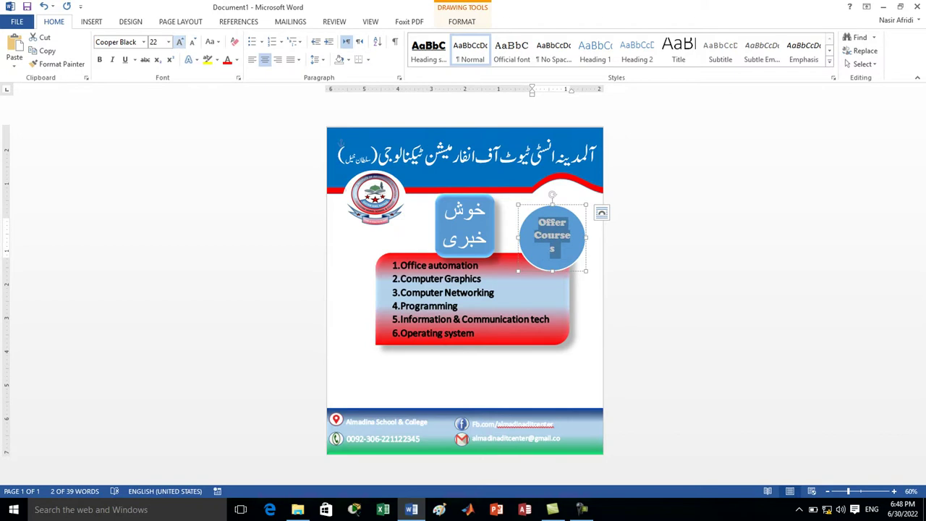
pyautogui.click(191, 42)
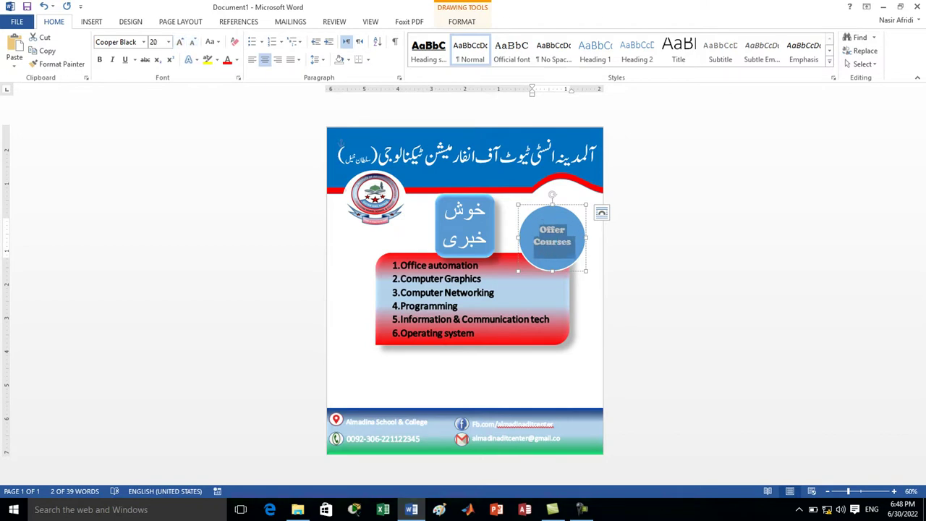
pyautogui.click(363, 148)
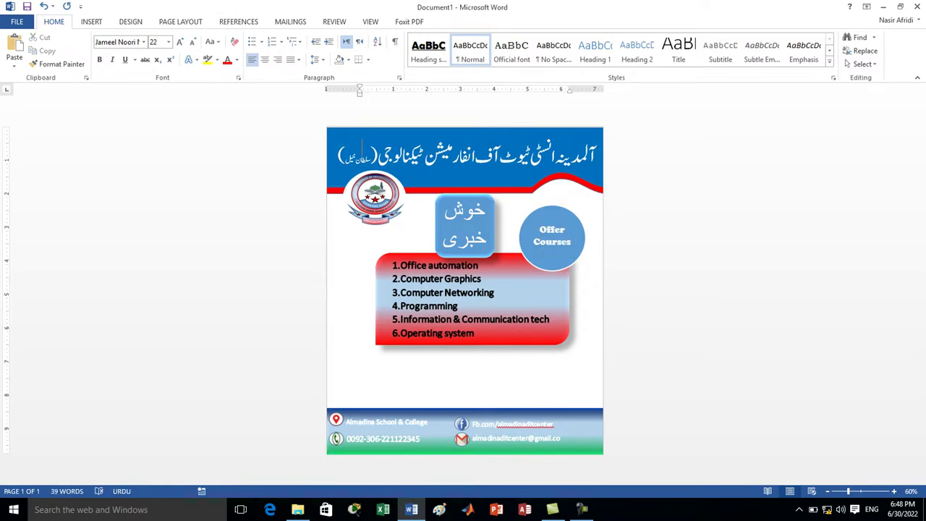
# Give the خوش خبری rounded box a 3 pt white outline.
pyautogui.click(464, 224)
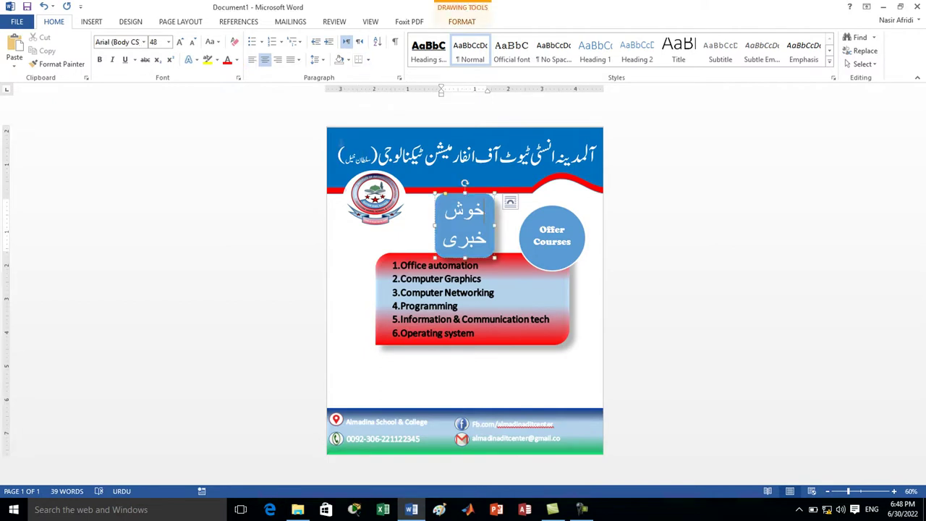
pyautogui.click(462, 21)
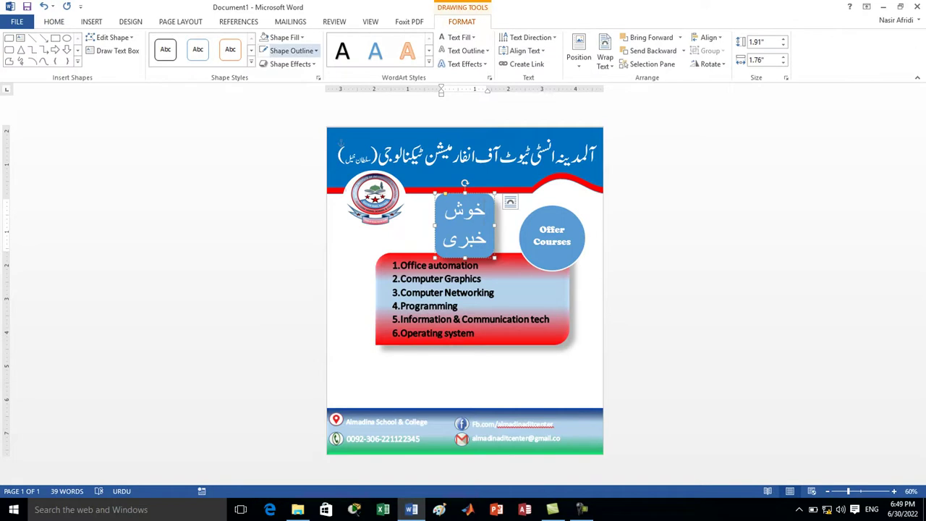
pyautogui.click(292, 51)
pyautogui.moveTo(290, 182)
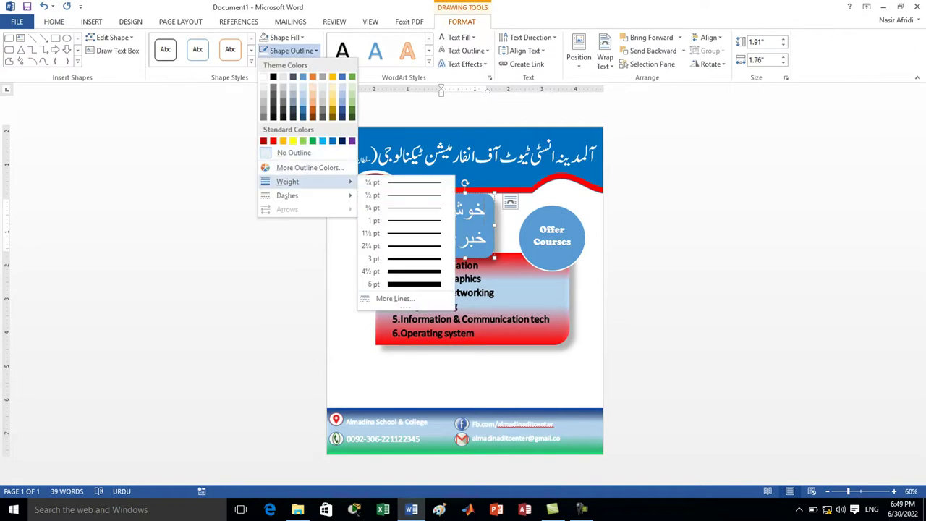
pyautogui.click(413, 259)
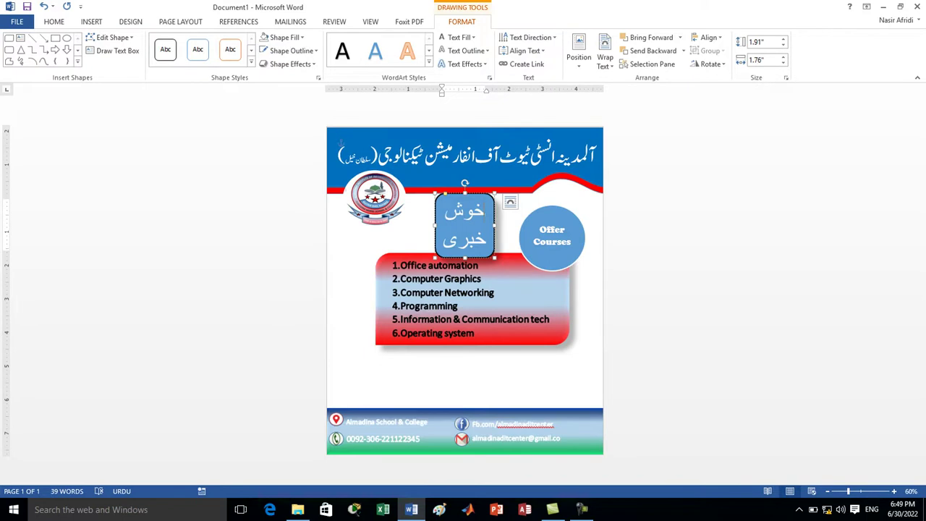
pyautogui.click(291, 51)
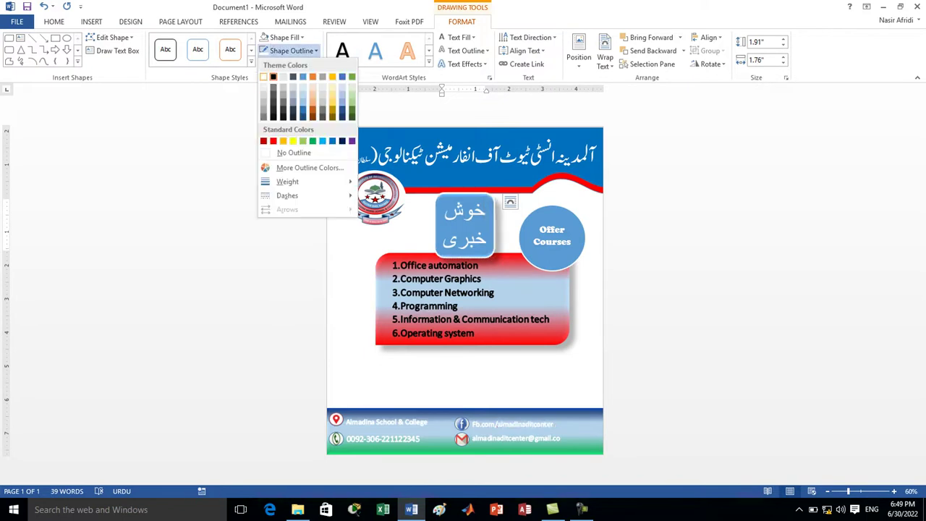
pyautogui.click(263, 77)
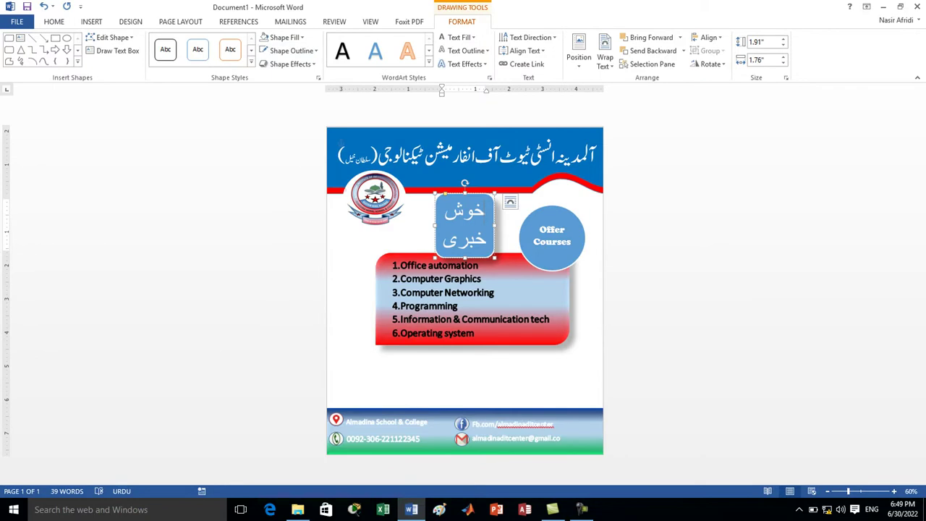
pyautogui.click(361, 151)
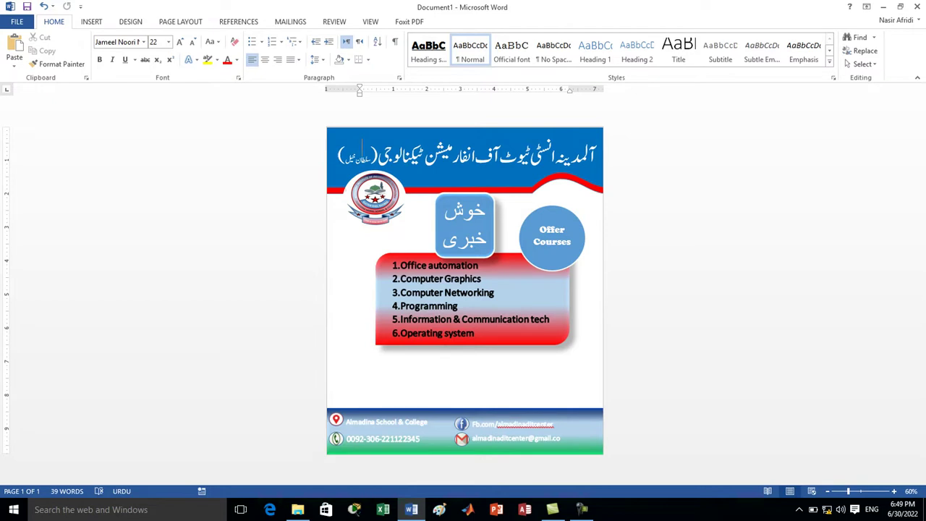
# Draw a wide rectangle below the course list and nudge it slightly left.
pyautogui.hotkey('alt', 'n')
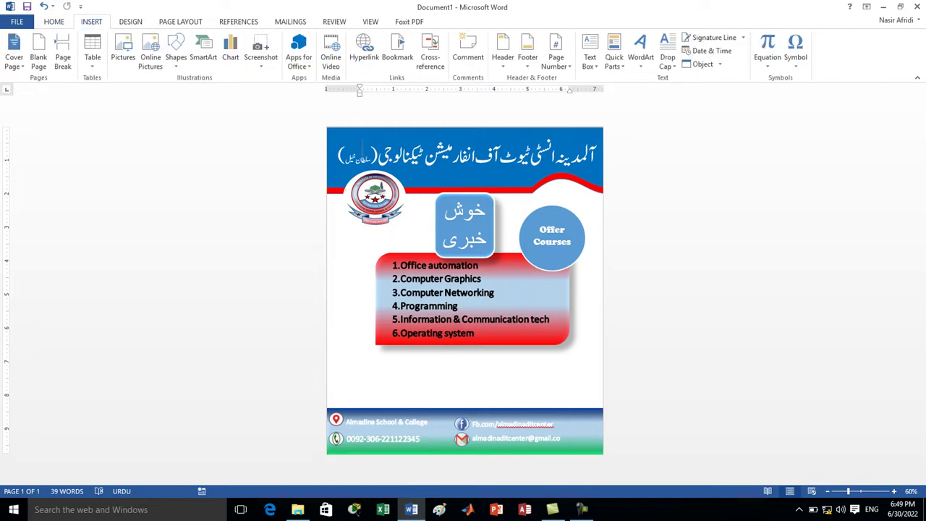
pyautogui.click(175, 52)
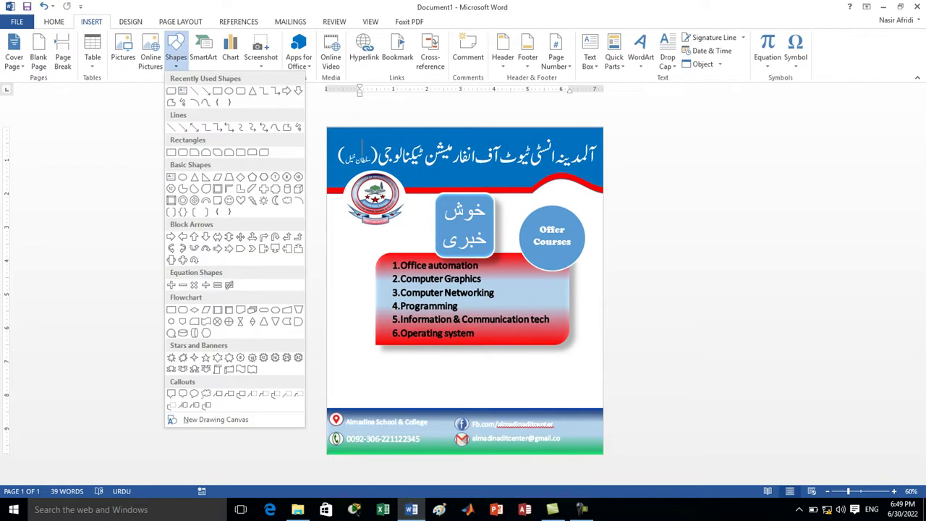
pyautogui.click(217, 90)
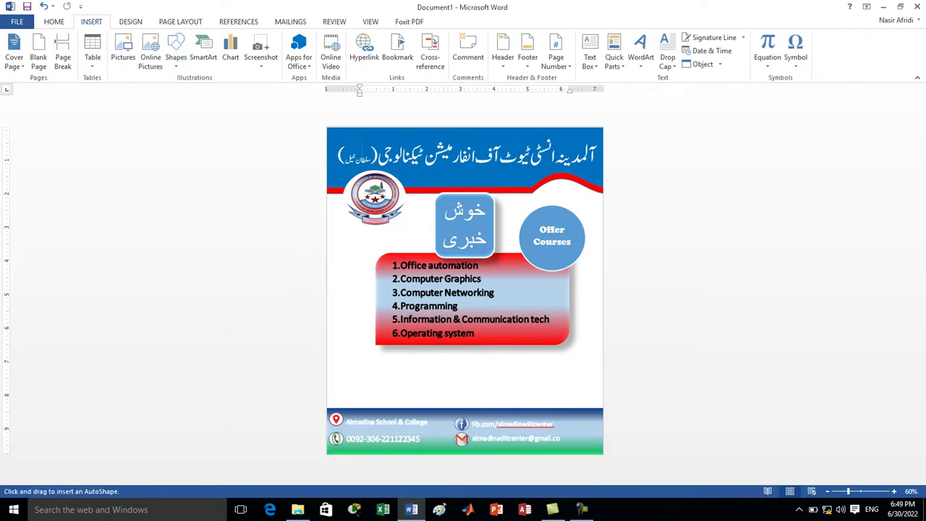
pyautogui.click(176, 52)
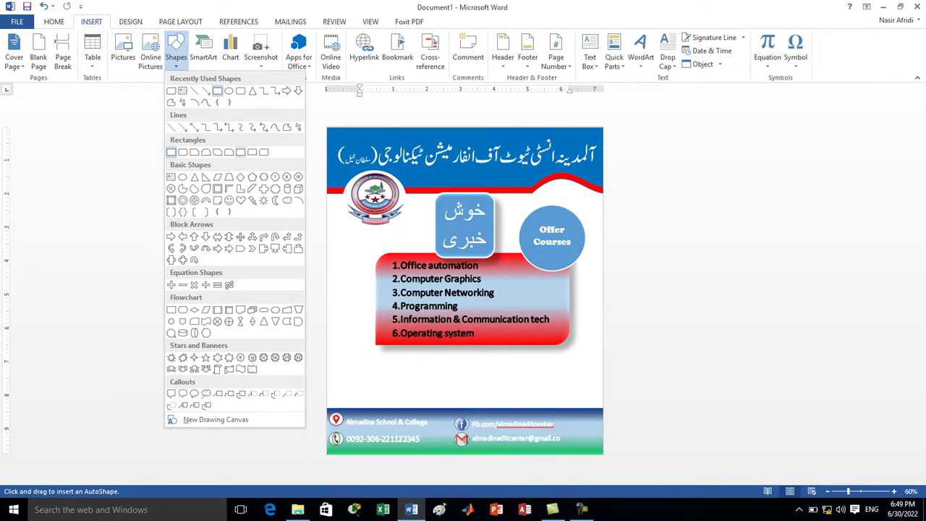
pyautogui.click(251, 152)
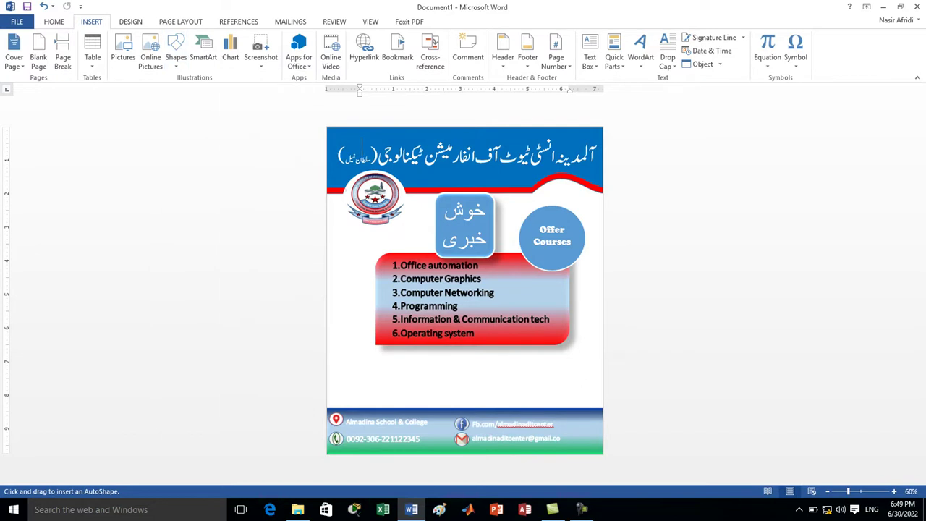
pyautogui.moveTo(356, 353)
pyautogui.mouseDown()
pyautogui.moveTo(561, 380)
pyautogui.moveTo(596, 399)
pyautogui.mouseUp()
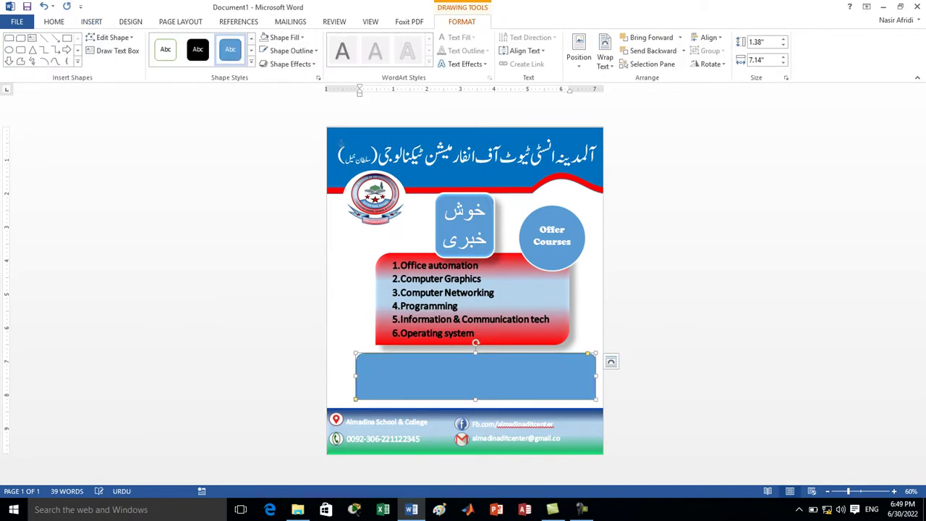
pyautogui.hotkey('ctrl', 'Left')
pyautogui.hotkey('ctrl', 'Left')
pyautogui.hotkey('ctrl', 'Left')
pyautogui.hotkey('ctrl', 'Left')
pyautogui.hotkey('ctrl', 'Left')
pyautogui.hotkey('ctrl', 'Left')
pyautogui.hotkey('ctrl', 'Left')
pyautogui.hotkey('ctrl', 'Left')
pyautogui.hotkey('ctrl', 'Left')
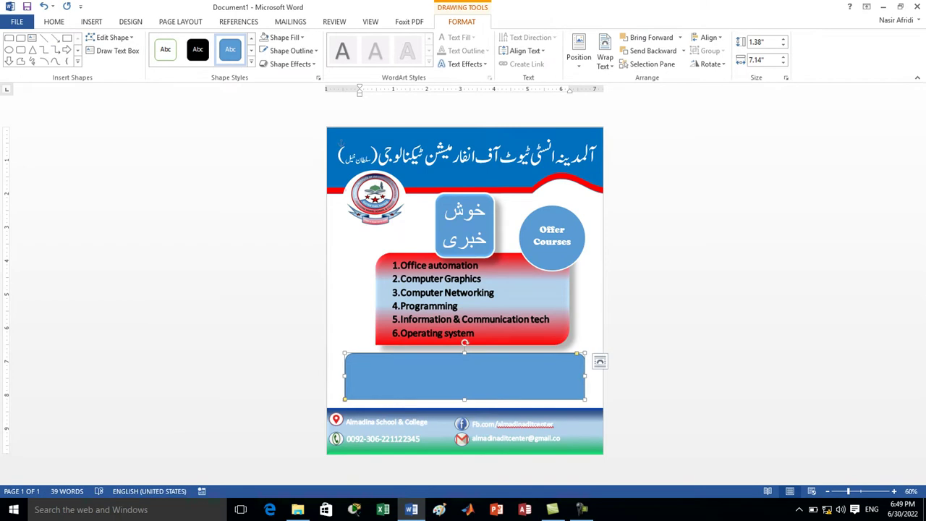
# Give the rectangle a gradient fill with a yellow middle stop.
pyautogui.click(264, 37)
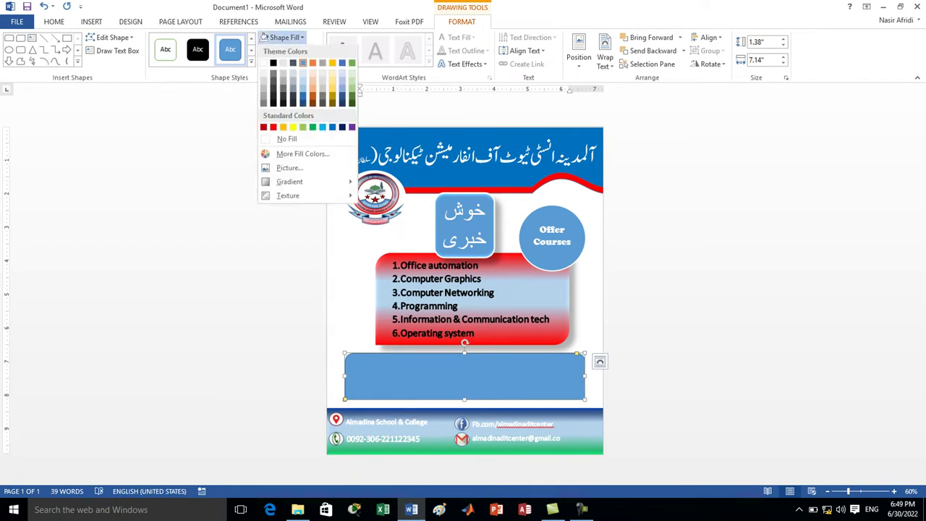
pyautogui.moveTo(296, 182)
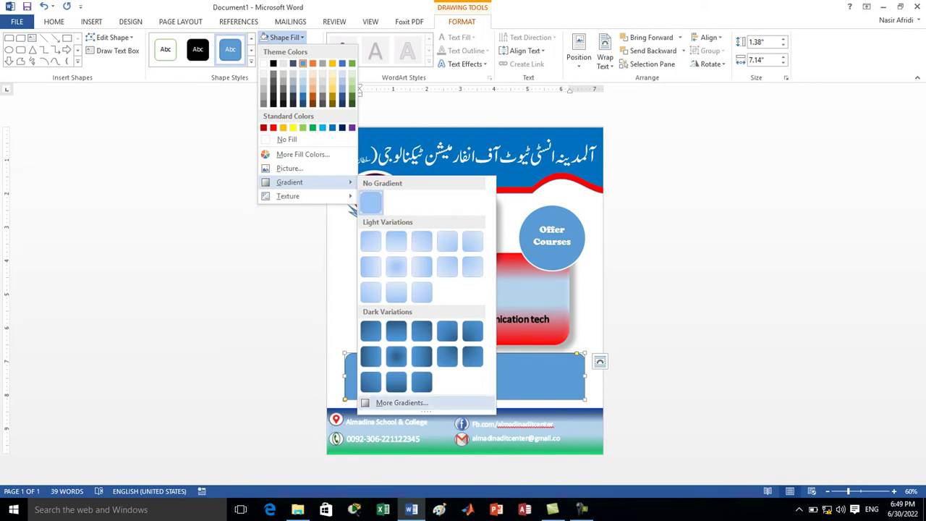
pyautogui.click(401, 402)
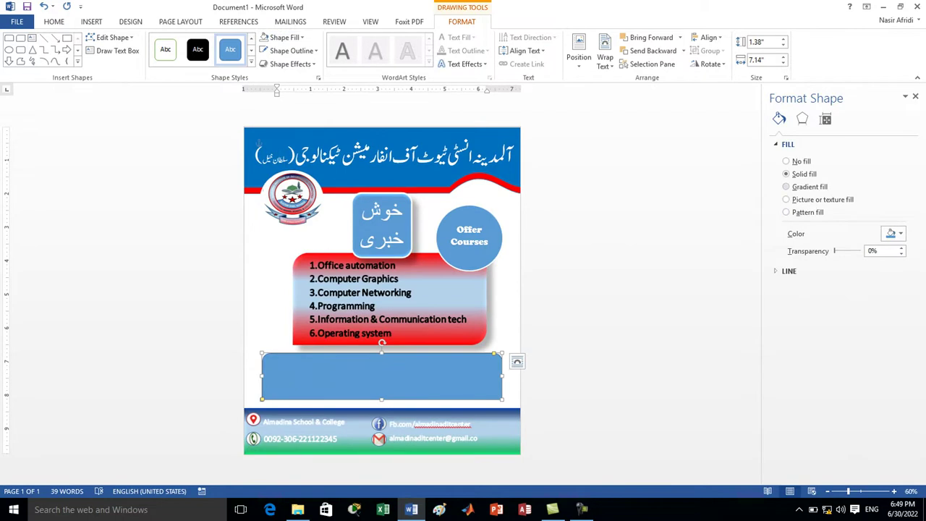
pyautogui.click(786, 187)
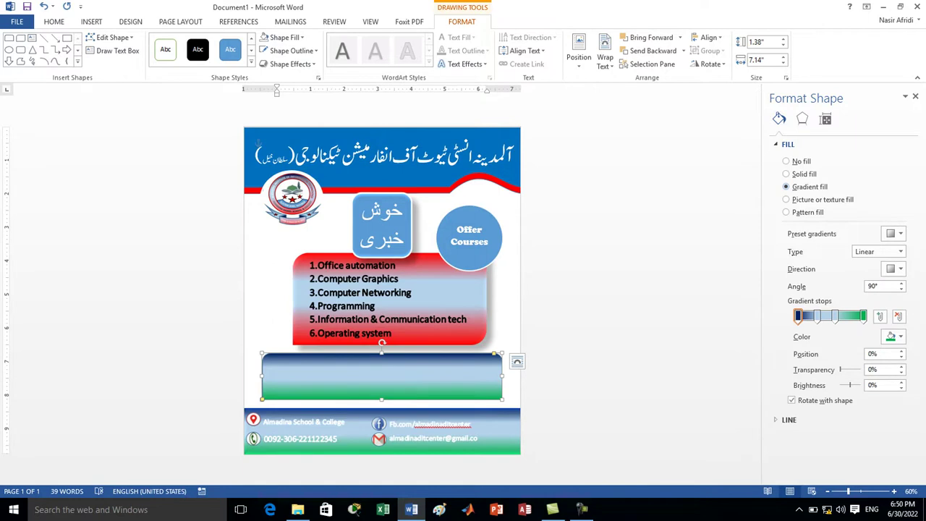
pyautogui.click(835, 316)
pyautogui.click(898, 336)
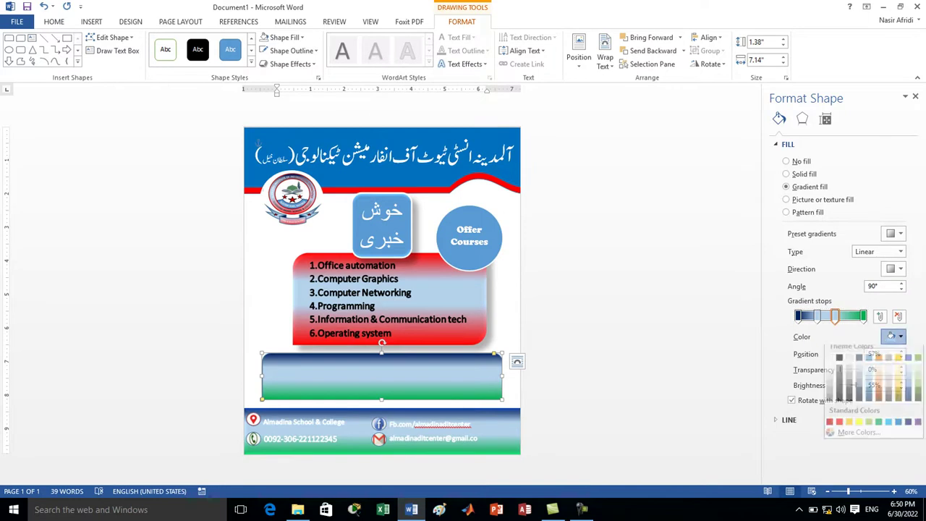
pyautogui.click(858, 427)
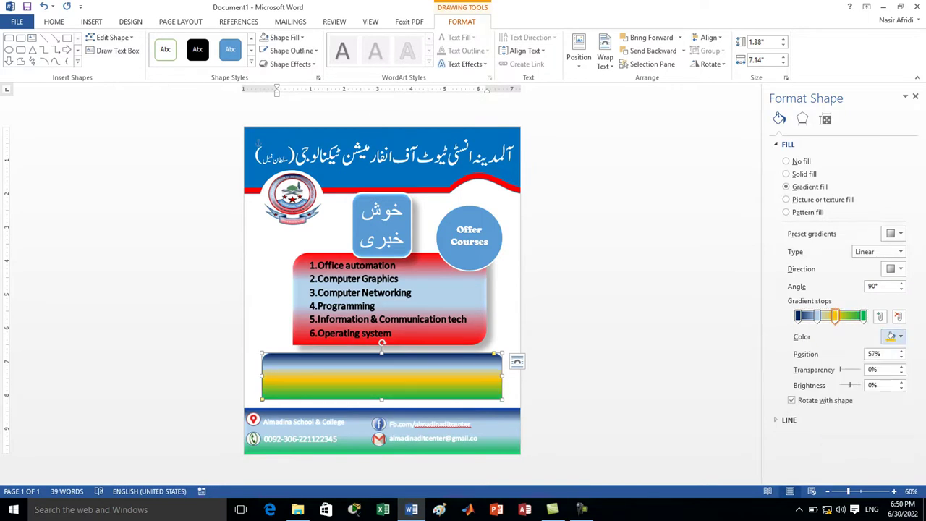
# Make the second gradient stop white and close the Format Shape pane.
pyautogui.click(817, 316)
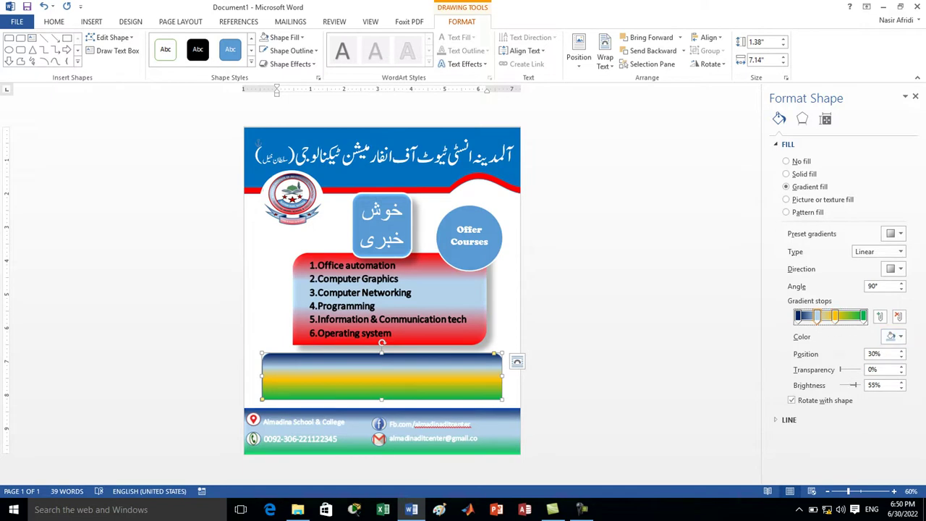
pyautogui.click(892, 336)
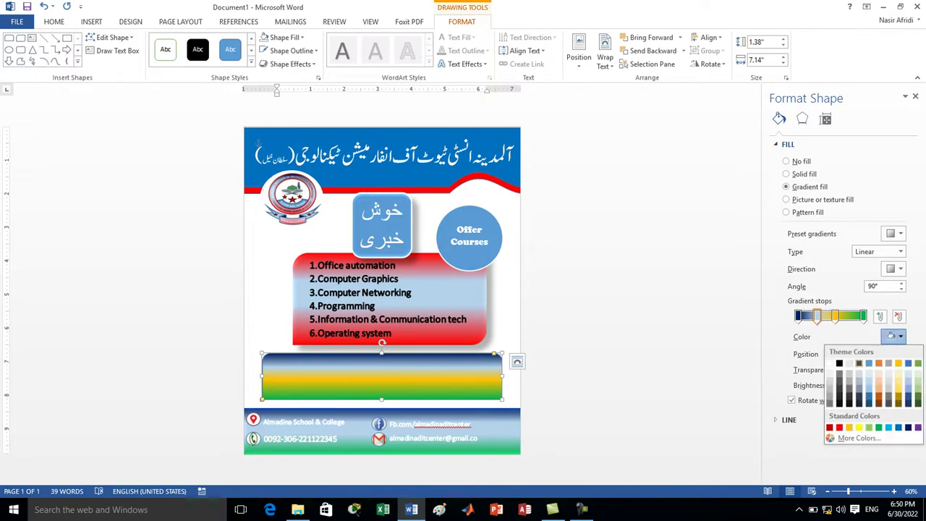
pyautogui.click(829, 363)
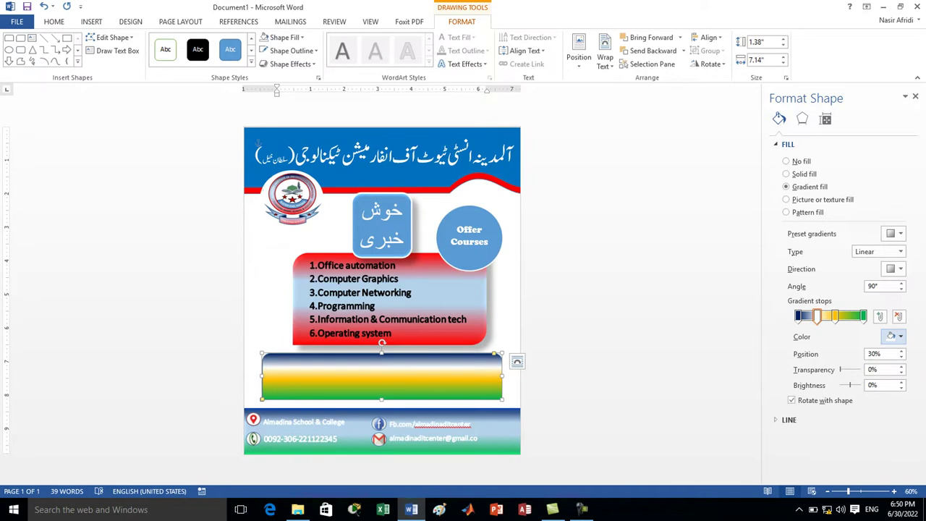
pyautogui.click(915, 96)
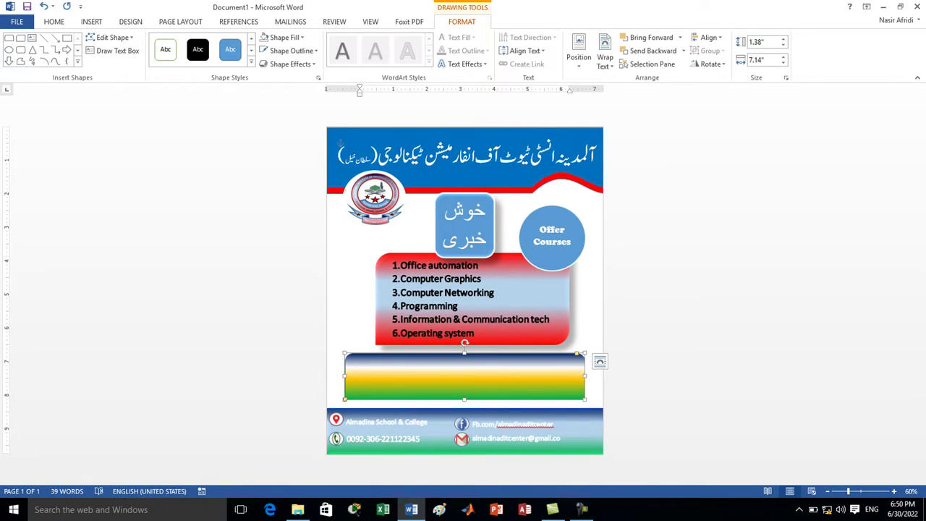
# Apply the From Center radial gradient variation to the bottom bar.
pyautogui.click(285, 37)
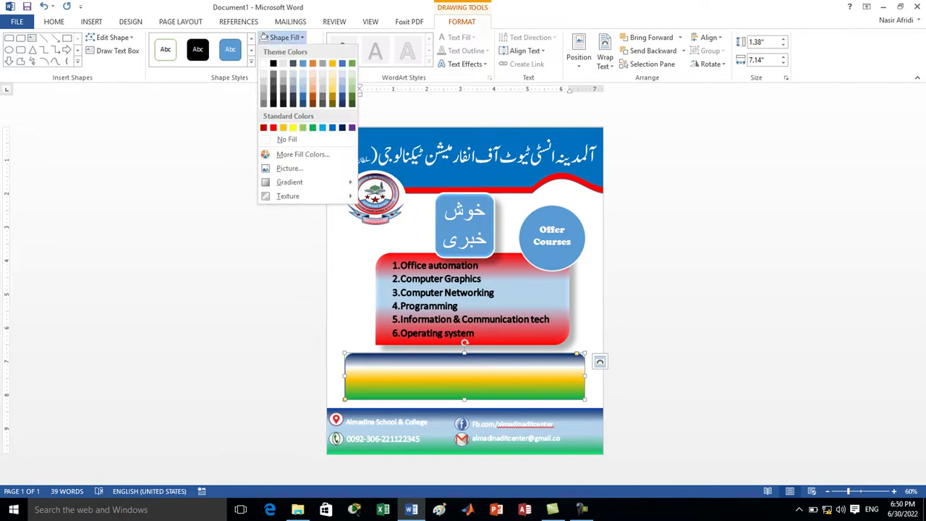
pyautogui.moveTo(304, 181)
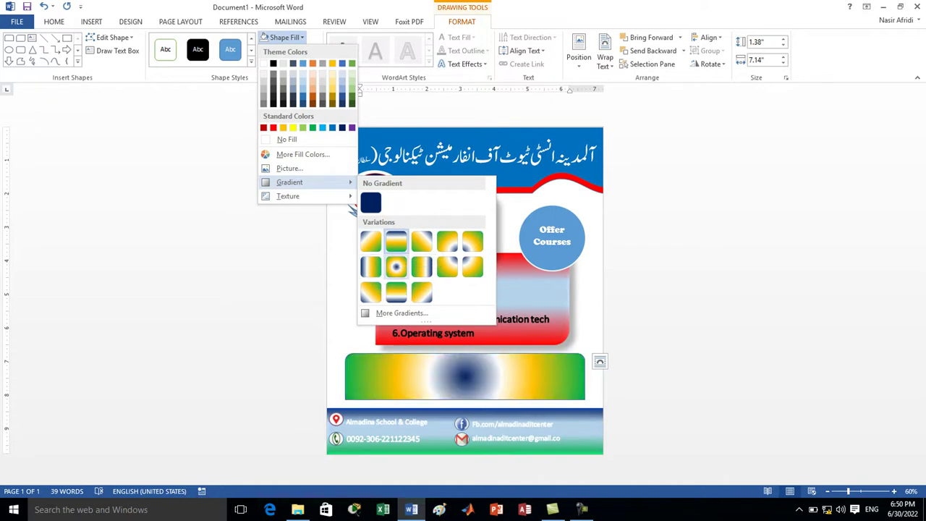
pyautogui.click(396, 267)
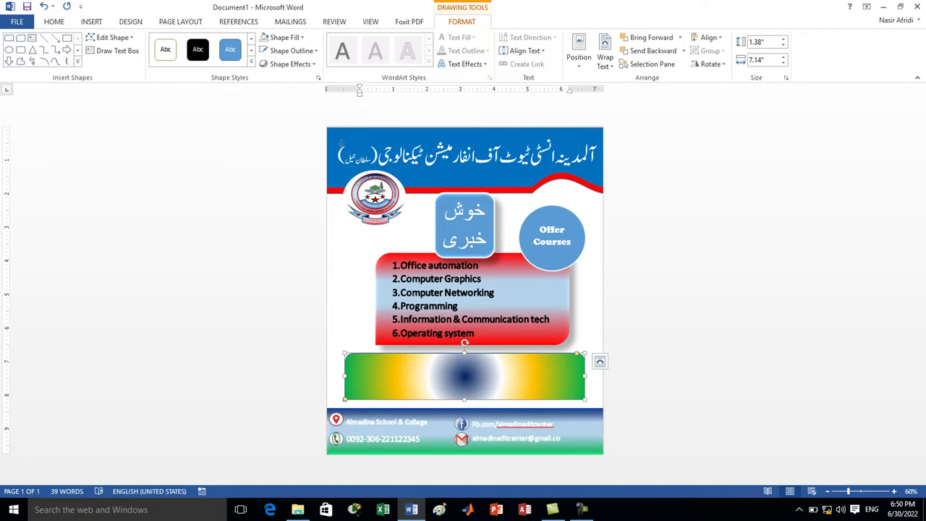
pyautogui.click(464, 225)
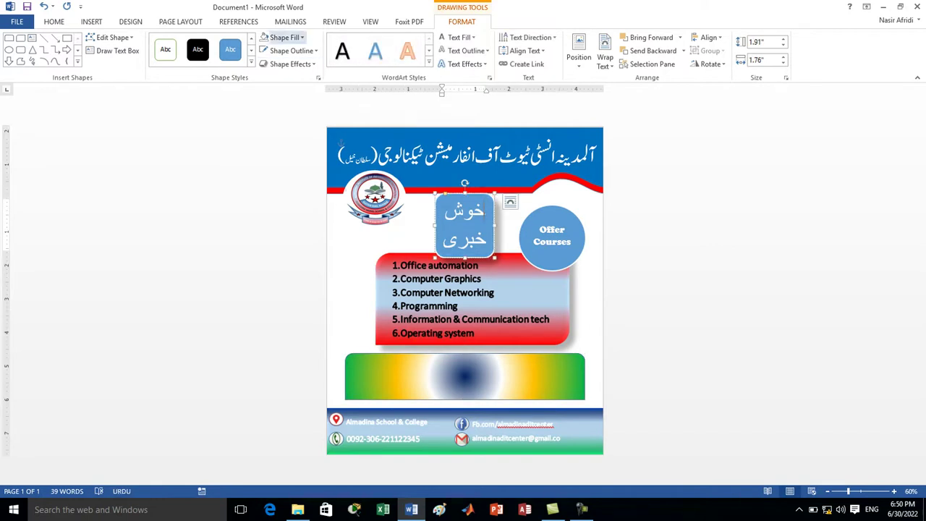
# Try a gradient fill on the خوش خبری box, browsing presets and the radial type.
pyautogui.click(286, 37)
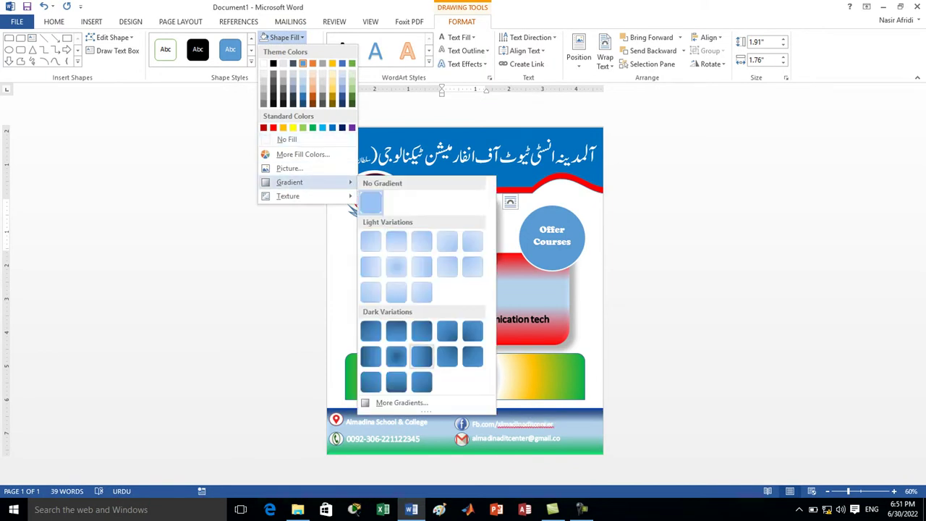
pyautogui.click(401, 402)
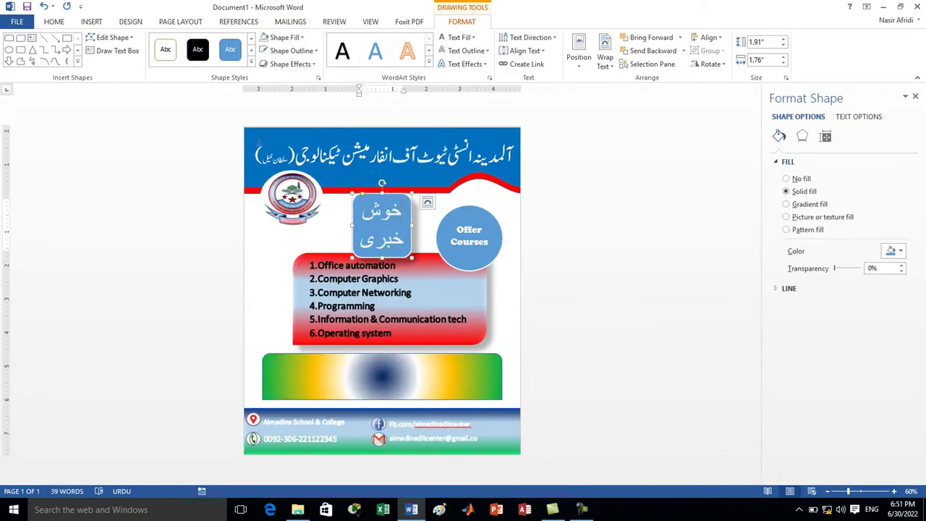
pyautogui.click(787, 203)
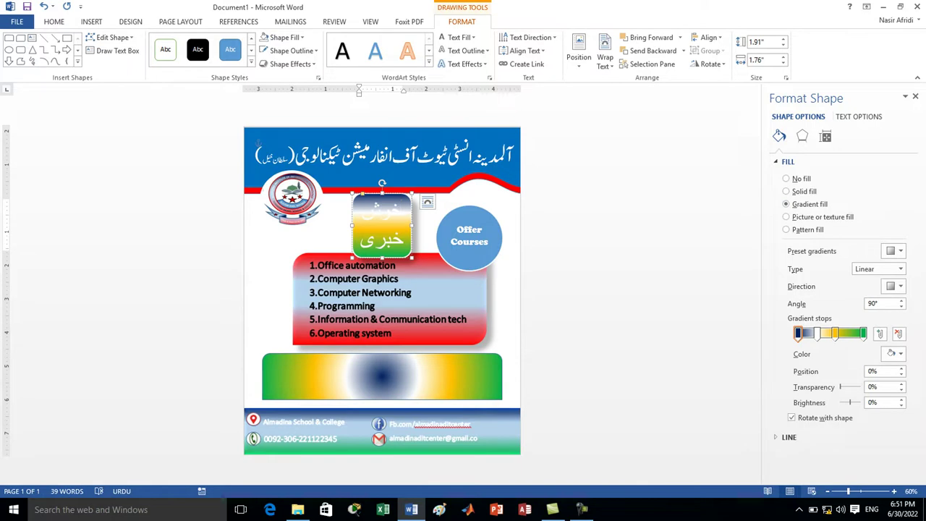
pyautogui.click(894, 250)
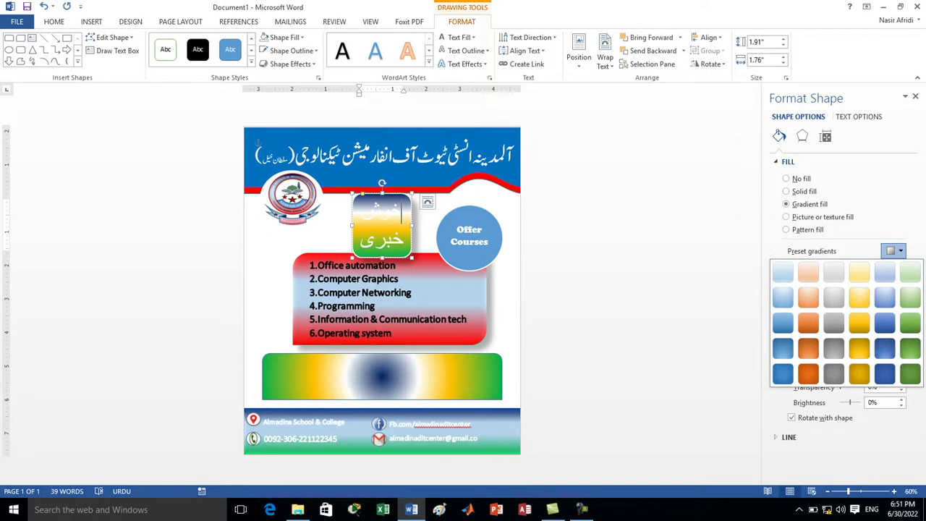
pyautogui.press('Escape')
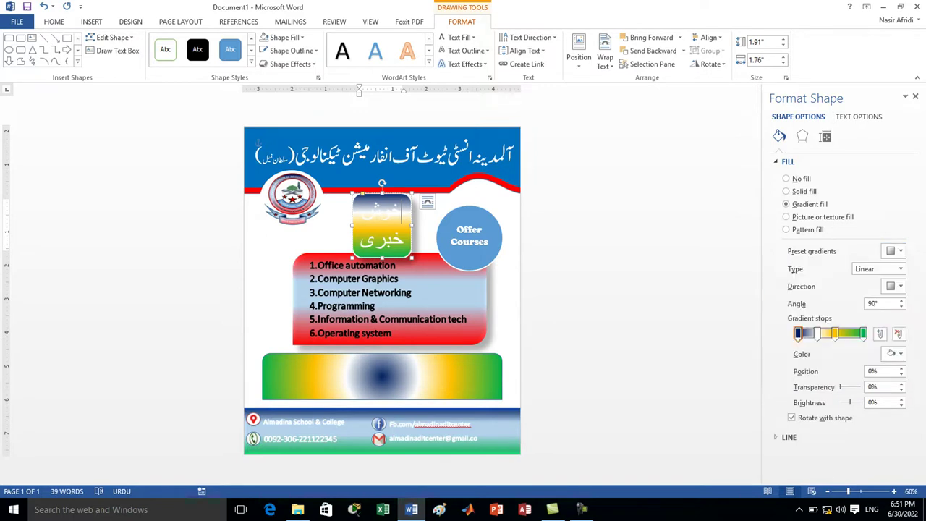
pyautogui.click(901, 269)
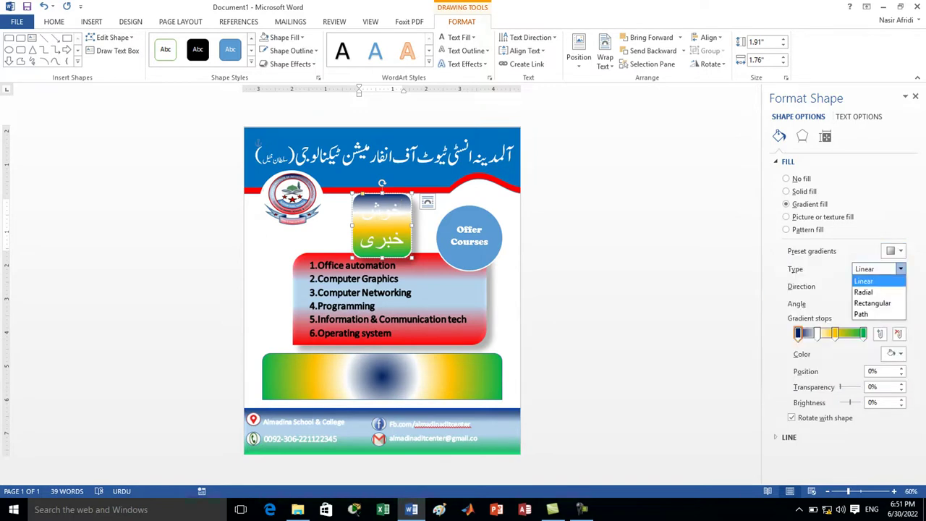
pyautogui.press('Return')
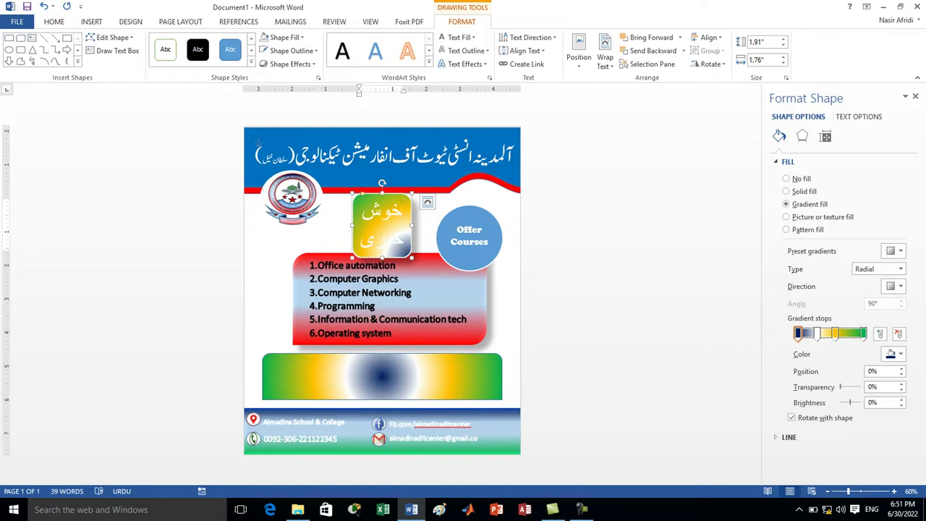
# Try rectangular and path gradients, then restore the box's solid blue fill.
pyautogui.click(901, 268)
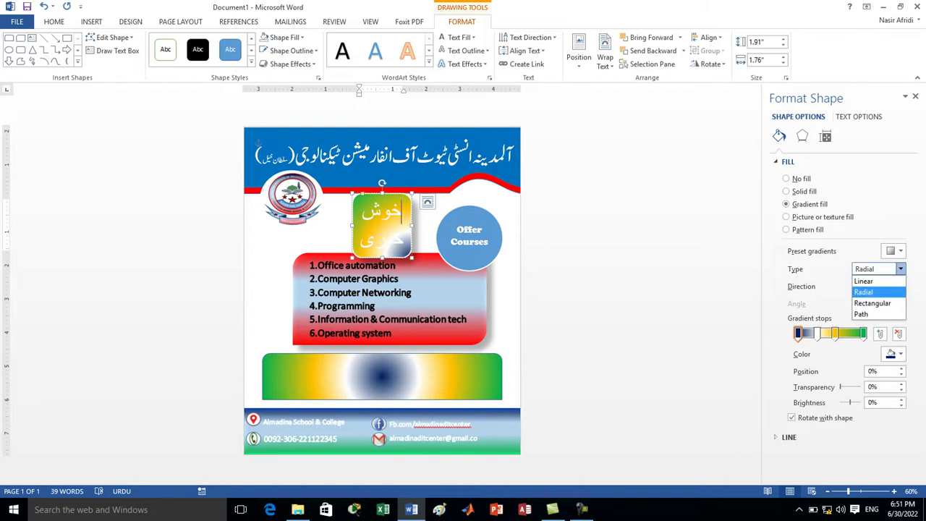
pyautogui.click(872, 303)
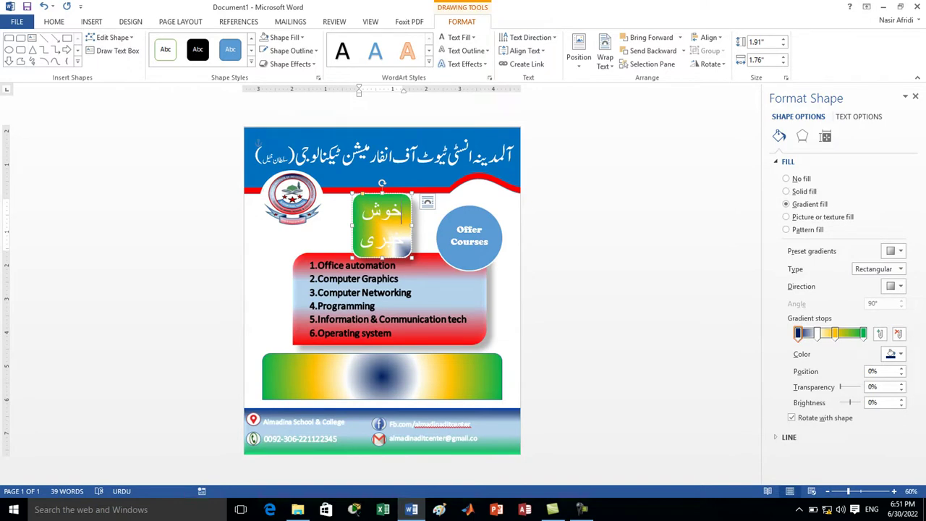
pyautogui.click(901, 268)
pyautogui.click(868, 314)
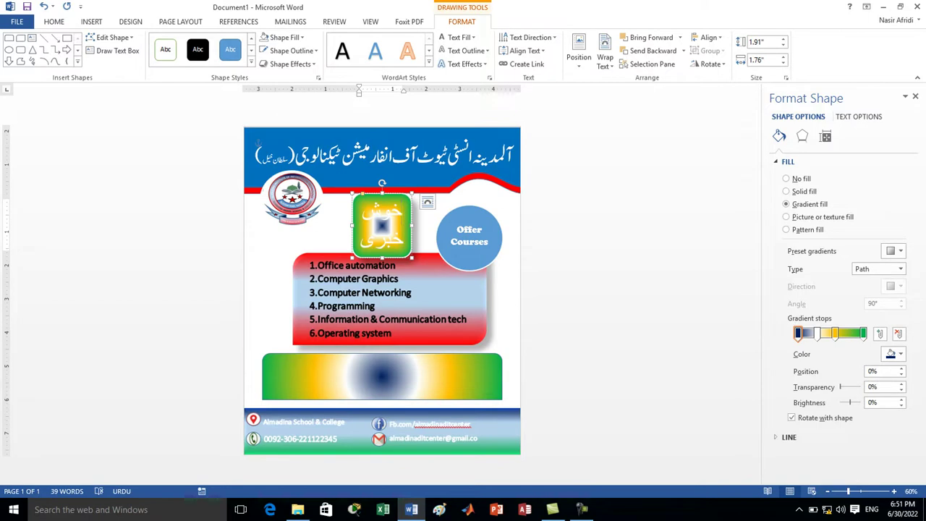
pyautogui.click(786, 191)
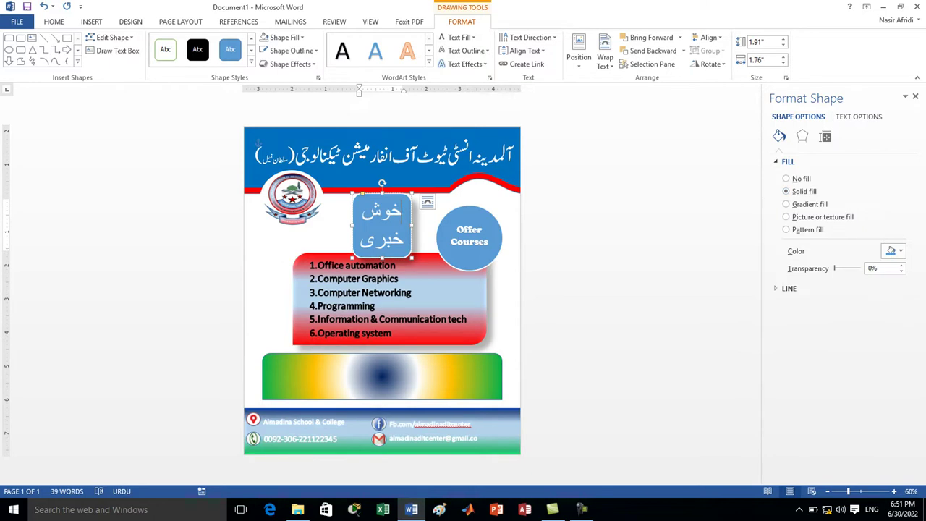
pyautogui.click(382, 376)
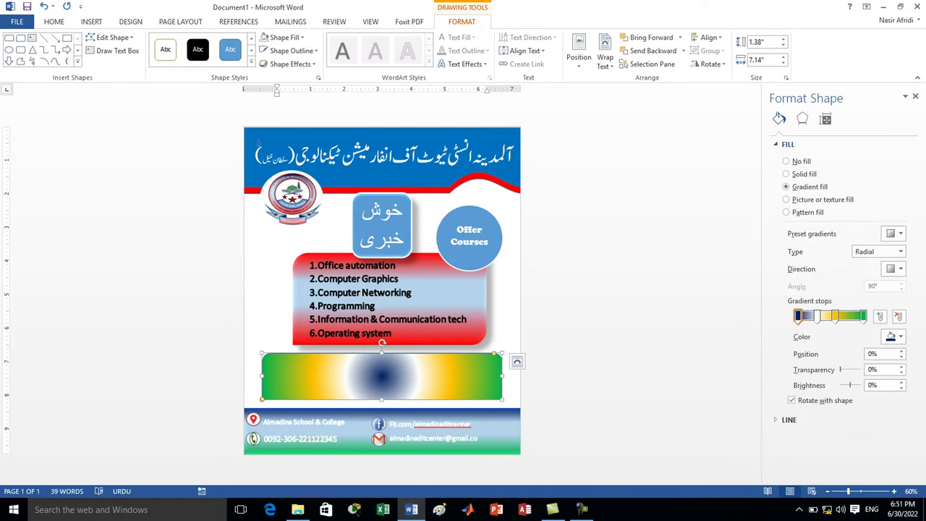
# Type two lines in the bottom bar: the instructor's name with BSCS qualification, and the MD's name.
pyautogui.rightClick(423, 379)
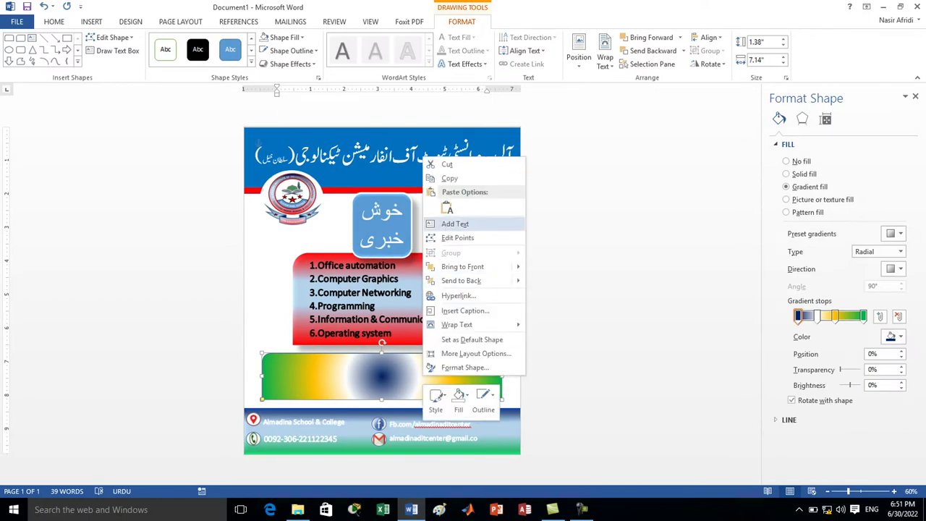
pyautogui.click(455, 223)
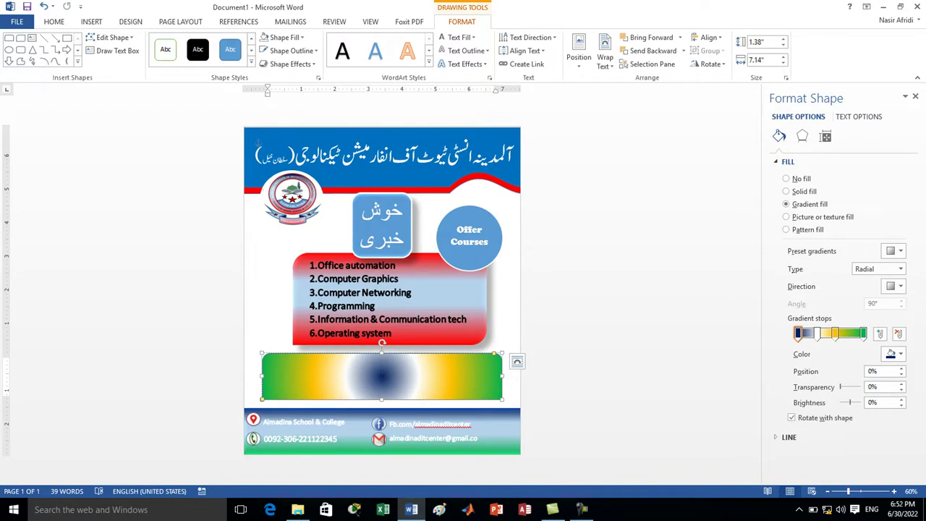
pyautogui.hotkey('ctrl', 'z')
pyautogui.press('BackSpace')
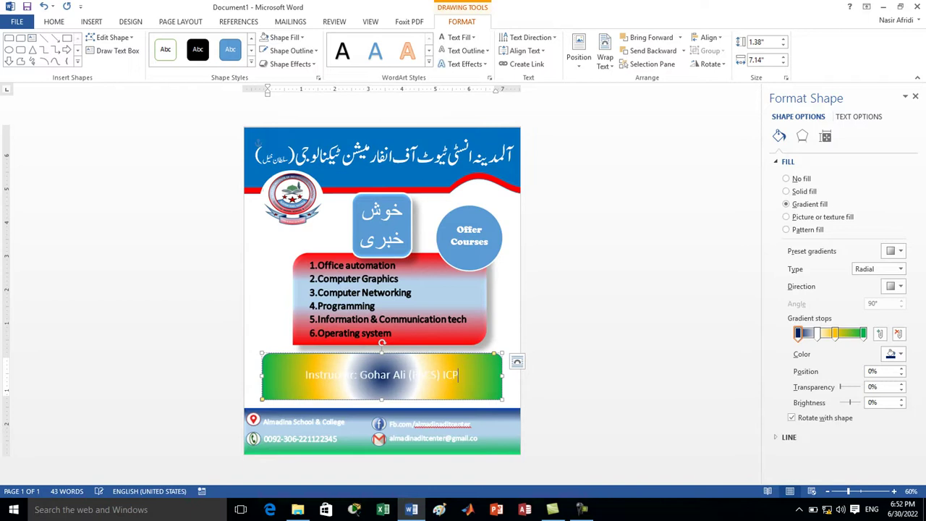
pyautogui.press('Return')
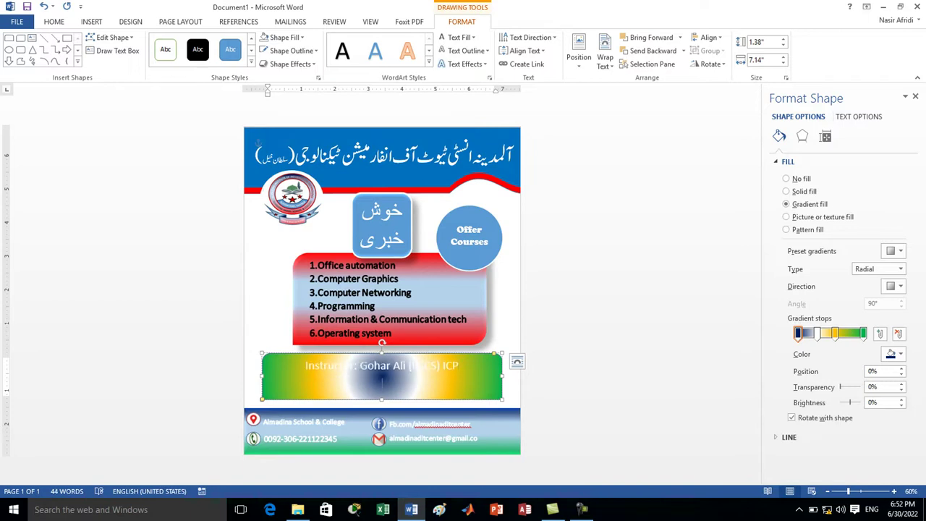
pyautogui.hotkey('ctrl', 'a')
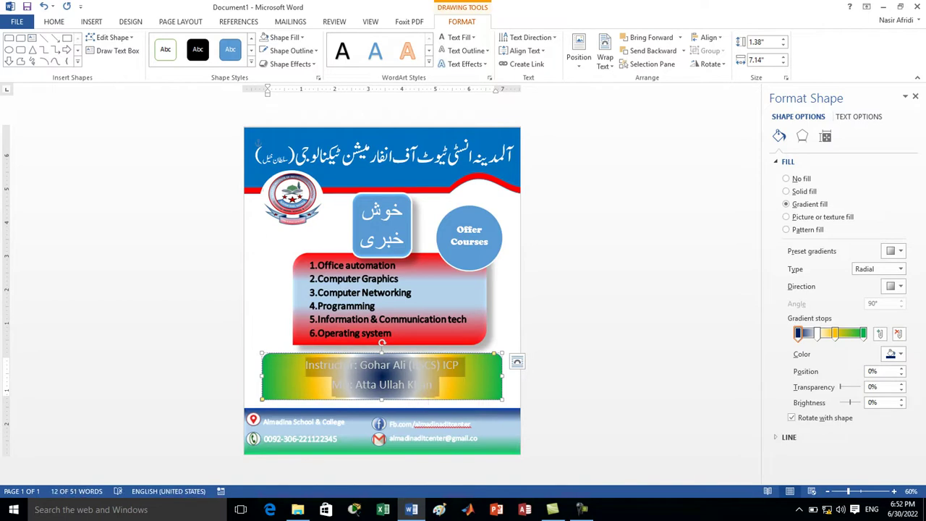
# Make the bottom bar taller so all three text lines show.
pyautogui.moveTo(382, 353); pyautogui.dragTo(382, 337)
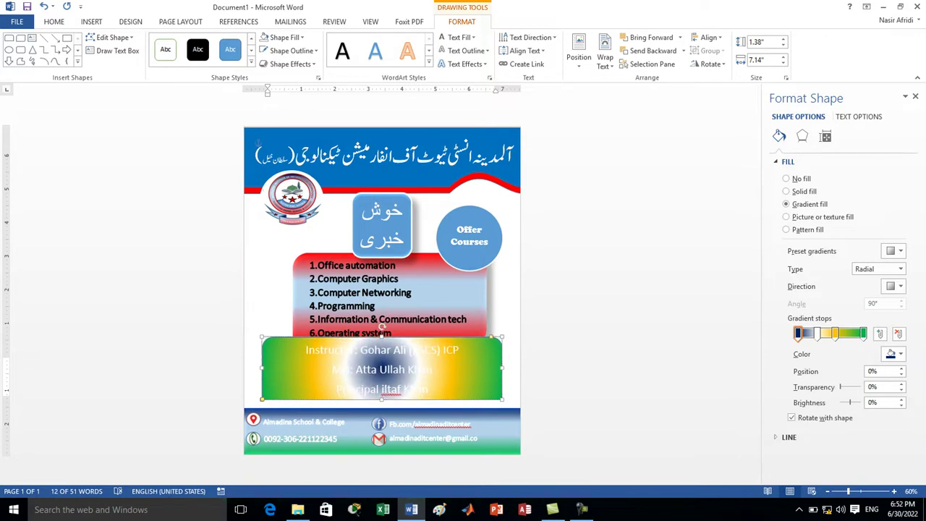
pyautogui.moveTo(381, 329); pyautogui.dragTo(382, 332)
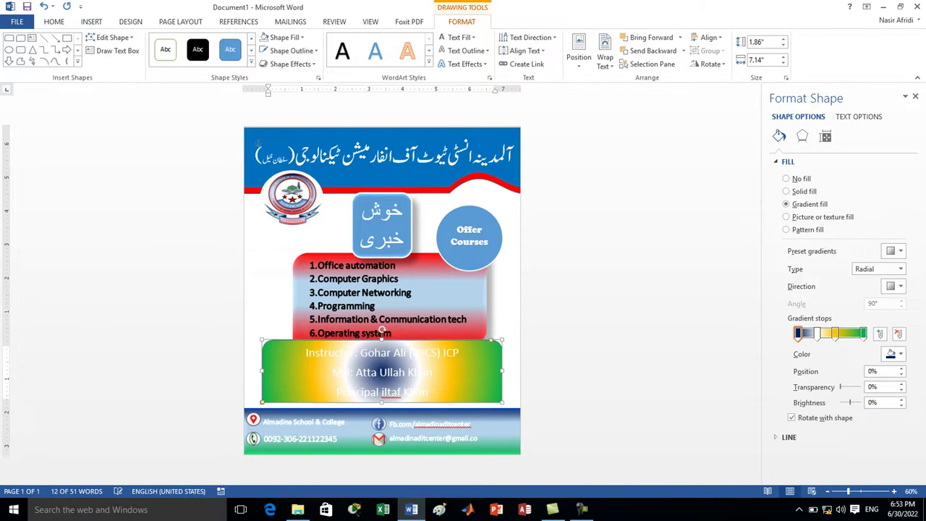
pyautogui.moveTo(382, 332); pyautogui.dragTo(382, 335)
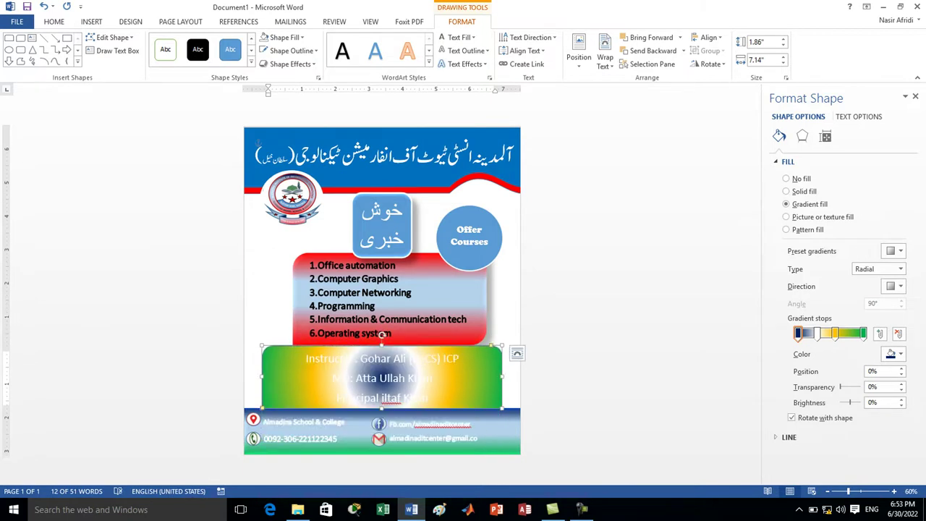
pyautogui.moveTo(429, 397); pyautogui.dragTo(382, 334)
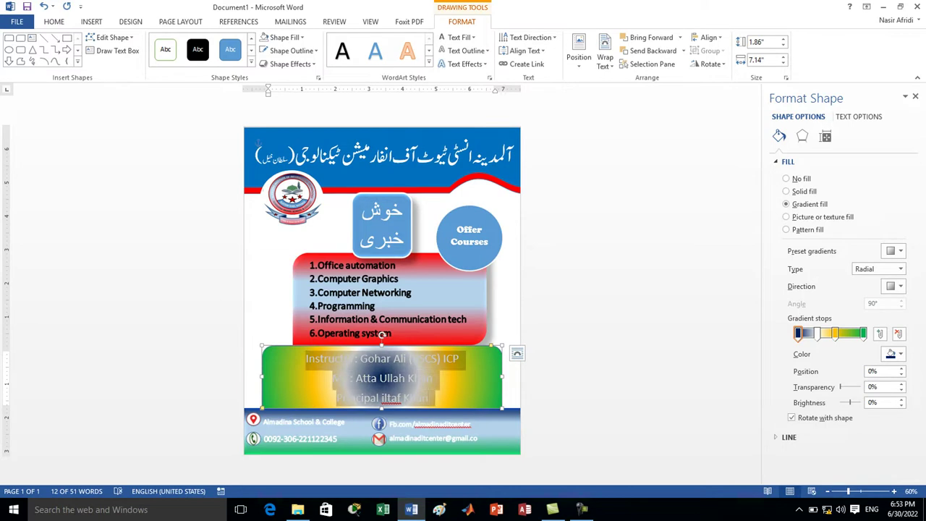
# Make the bar's text black with a black outline and an offset bottom-right shadow.
pyautogui.click(470, 37)
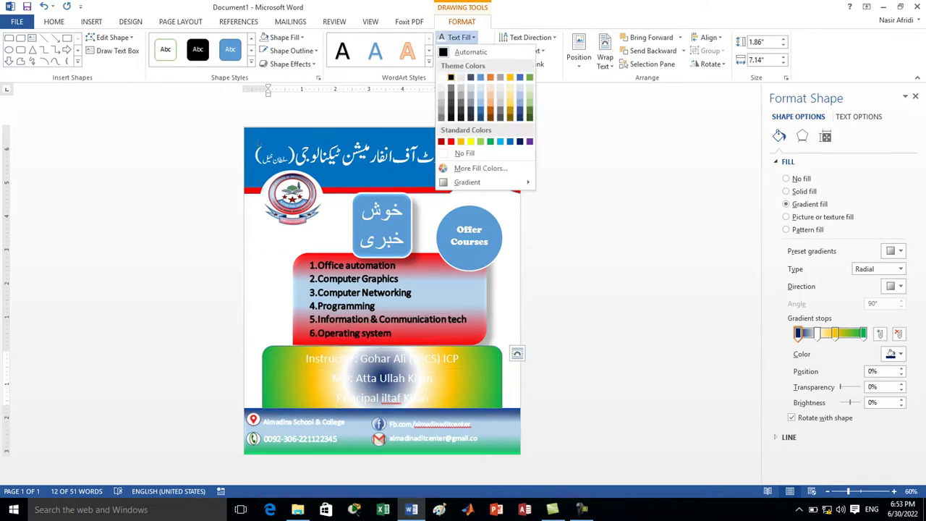
pyautogui.click(450, 77)
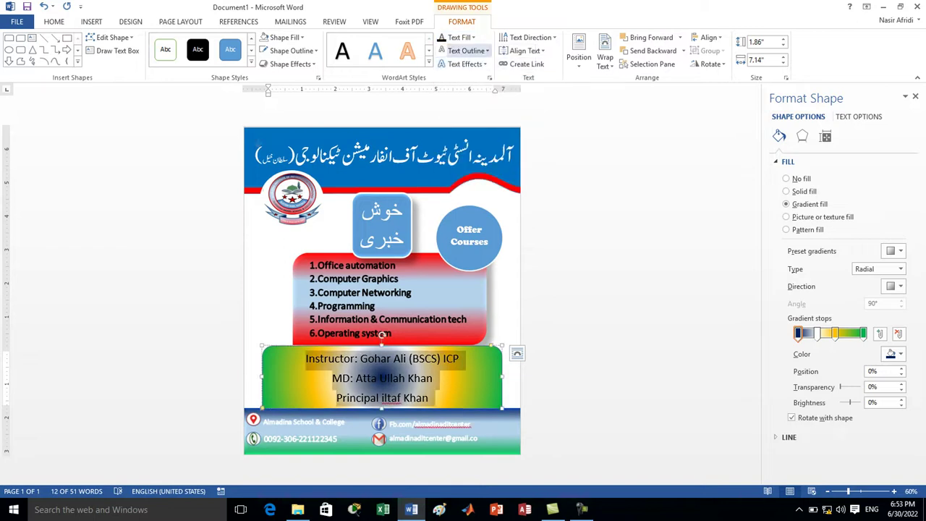
pyautogui.click(487, 50)
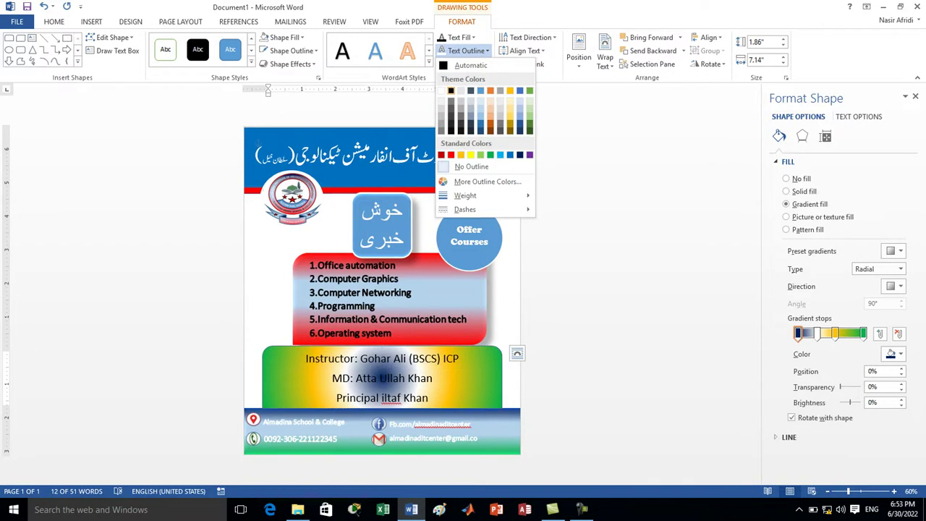
pyautogui.click(451, 91)
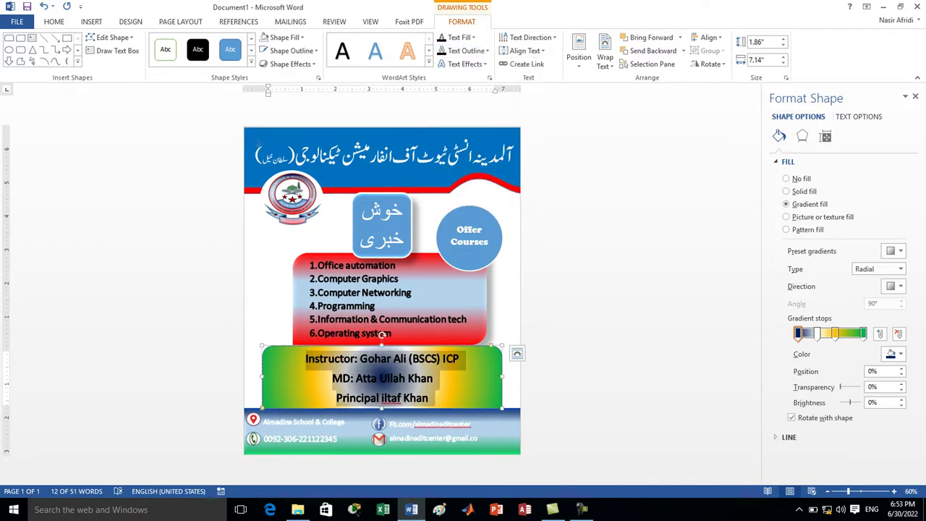
pyautogui.click(463, 64)
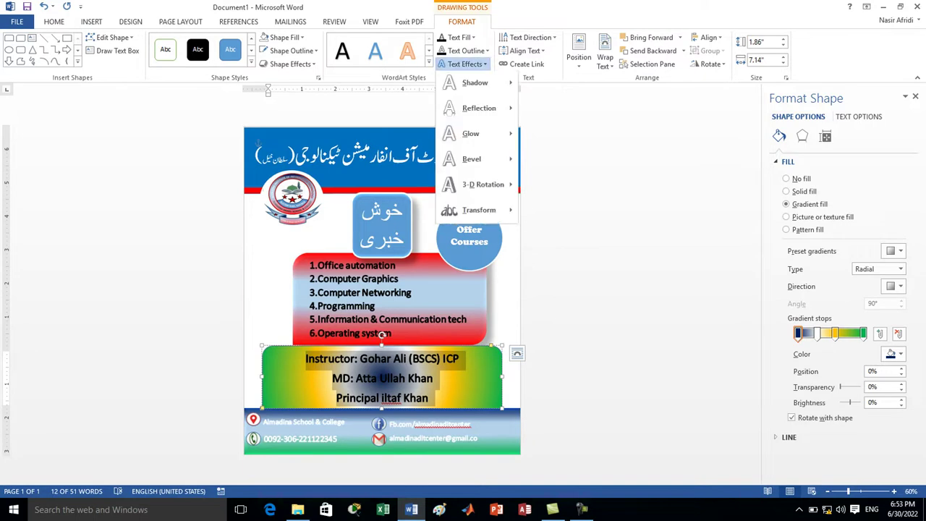
pyautogui.moveTo(474, 84)
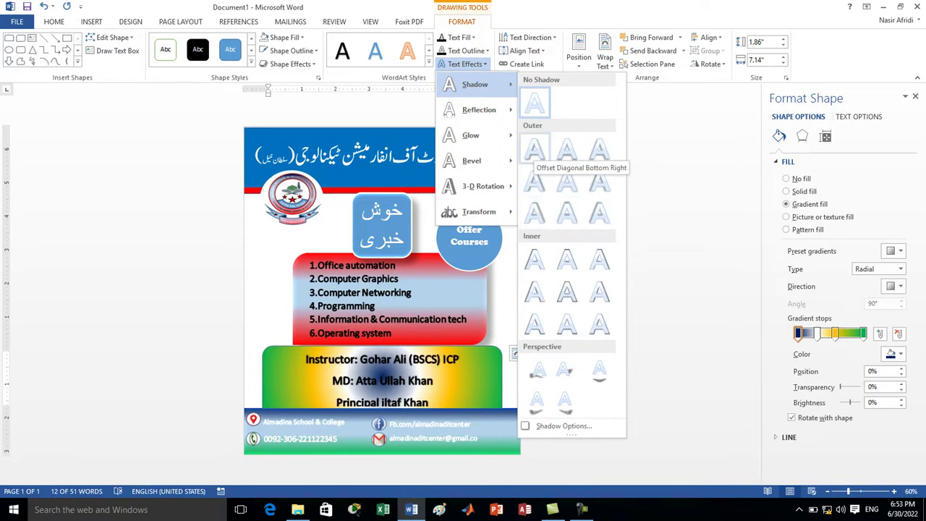
pyautogui.click(533, 149)
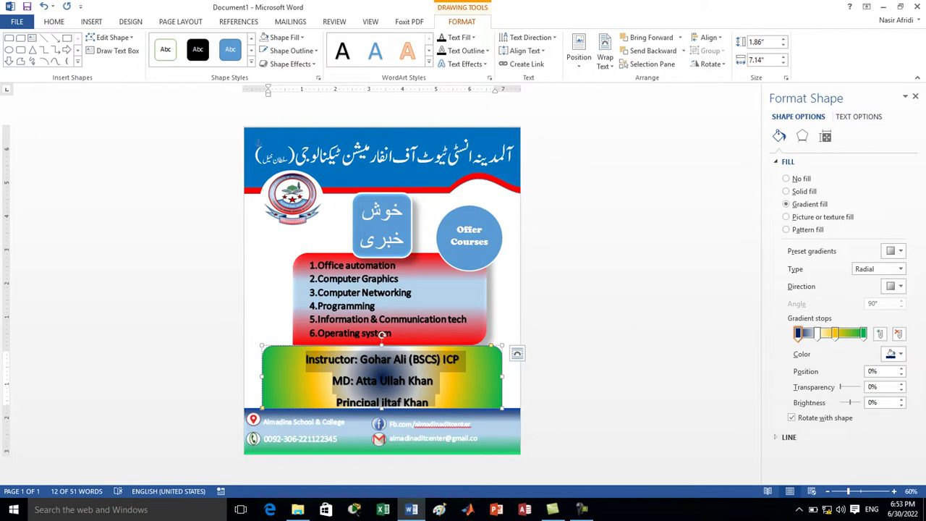
# Shrink all three lines of instructor text by one font size.
pyautogui.click(305, 359)
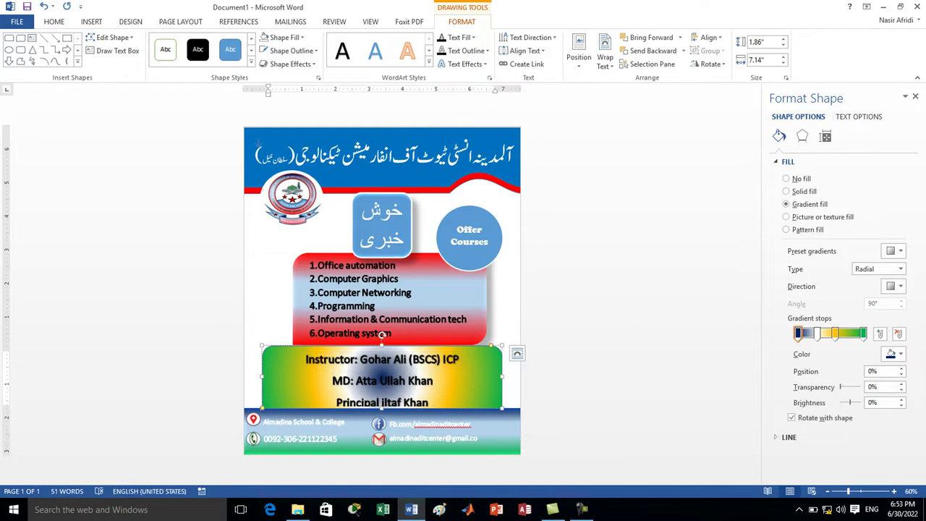
pyautogui.hotkey('ctrl', 'a')
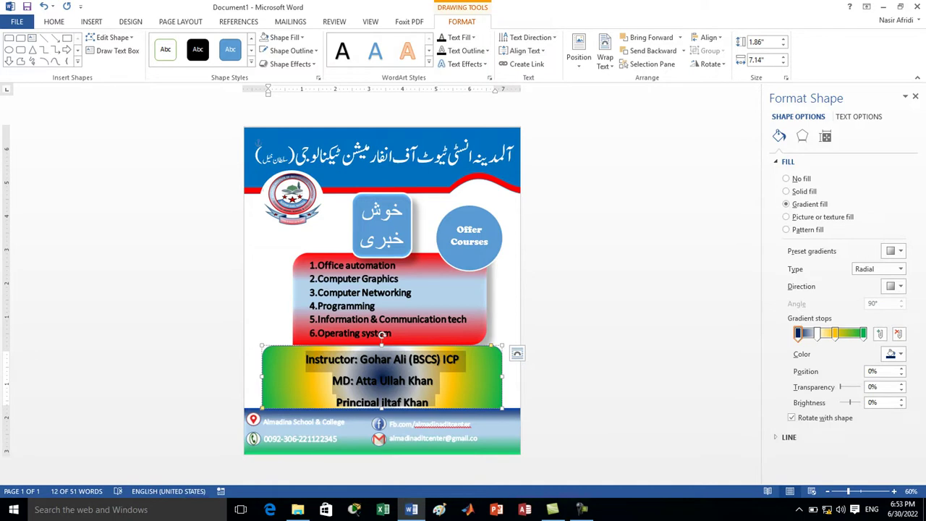
pyautogui.hotkey('ctrl', '[')
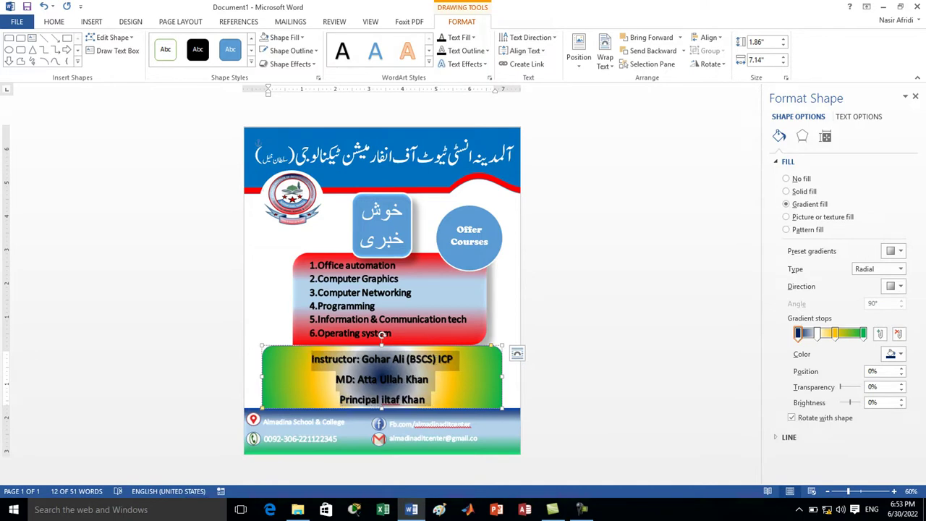
pyautogui.click(279, 155)
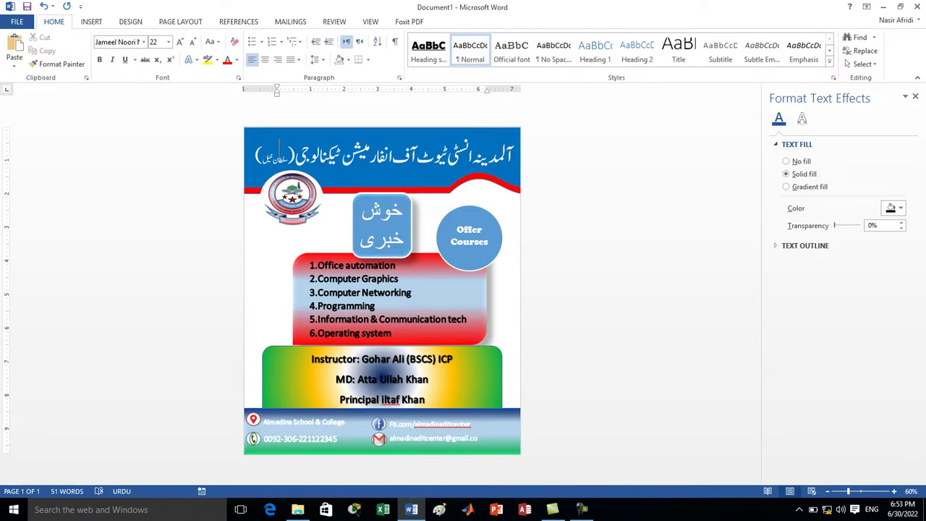
# Nudge the course list box left and up with arrow keys, then nudge the خوش خبری box upward.
pyautogui.click(492, 259)
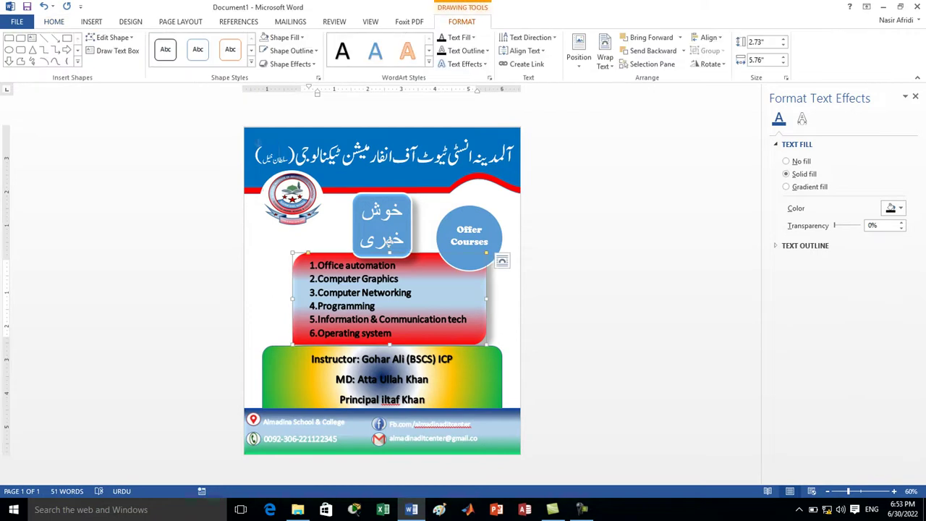
pyautogui.press('Left')
pyautogui.press('Left')
pyautogui.press('Left')
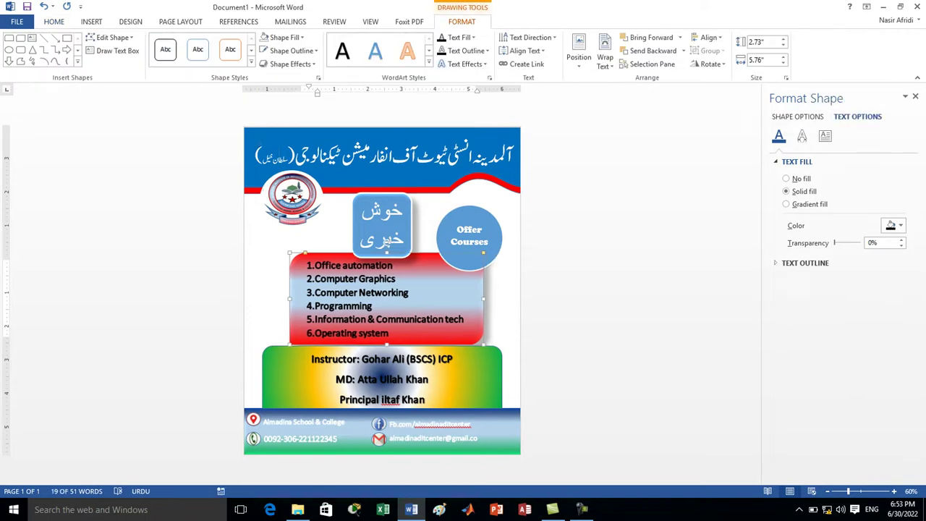
pyautogui.press('Left')
pyautogui.press('Left')
pyautogui.press('Left')
pyautogui.press('Left')
pyautogui.press('Left')
pyautogui.press('Left')
pyautogui.press('Left')
pyautogui.press('Left')
pyautogui.press('Up')
pyautogui.press('Up')
pyautogui.press('Up')
pyautogui.press('Up')
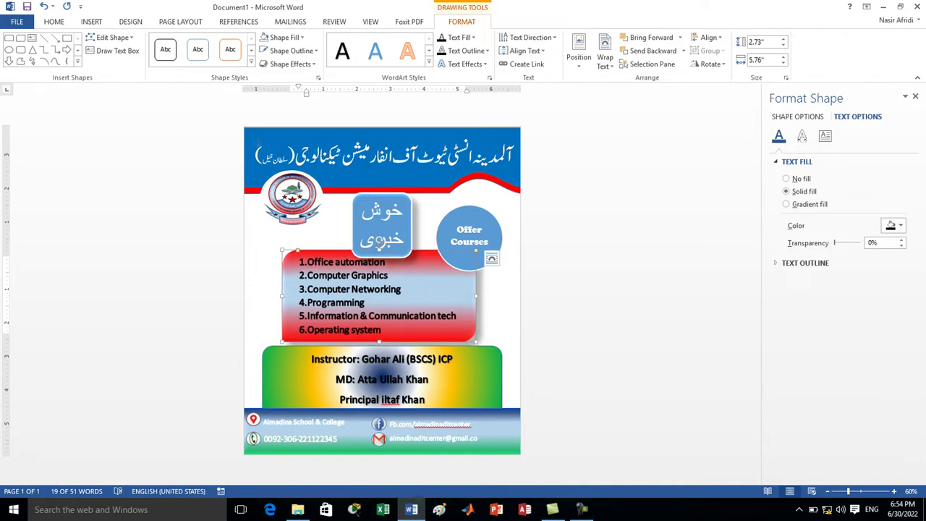
pyautogui.click(378, 242)
pyautogui.press('Up')
pyautogui.press('Up')
pyautogui.press('Up')
pyautogui.press('Up')
pyautogui.press('Up')
pyautogui.press('Up')
pyautogui.press('Up')
pyautogui.press('Up')
pyautogui.press('Left')
pyautogui.press('Left')
pyautogui.press('Left')
pyautogui.press('Left')
pyautogui.press('Left')
pyautogui.press('Up')
pyautogui.press('Up')
pyautogui.press('Up')
pyautogui.press('Up')
pyautogui.press('Up')
pyautogui.press('Up')
pyautogui.press('Up')
pyautogui.press('Up')
pyautogui.press('Up')
pyautogui.press('Up')
pyautogui.press('Up')
pyautogui.press('Up')
pyautogui.press('Up')
pyautogui.press('Up')
pyautogui.press('Up')
pyautogui.press('Up')
pyautogui.press('Up')
pyautogui.press('Up')
pyautogui.press('Up')
pyautogui.press('Down')
pyautogui.press('Down')
pyautogui.press('Down')
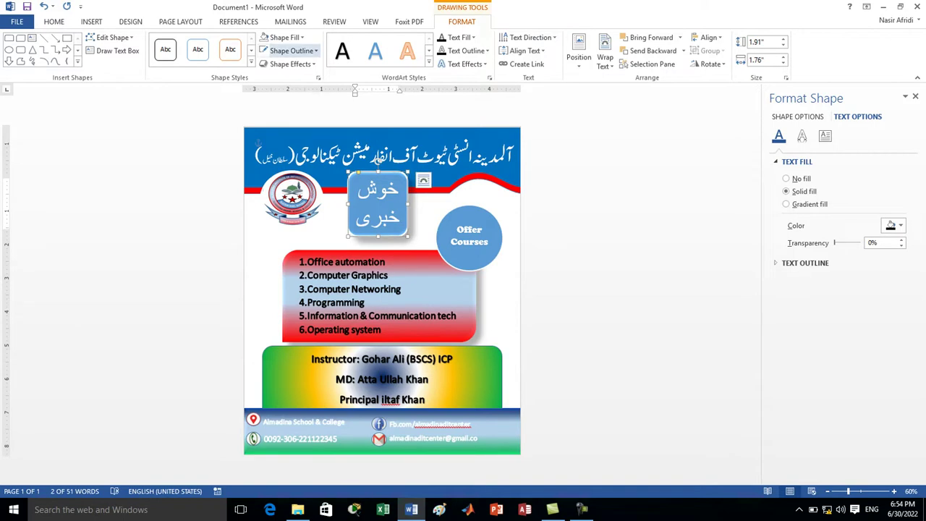
pyautogui.click(293, 51)
# Change the outline weight of the خوش خبری box.
pyautogui.moveTo(304, 181)
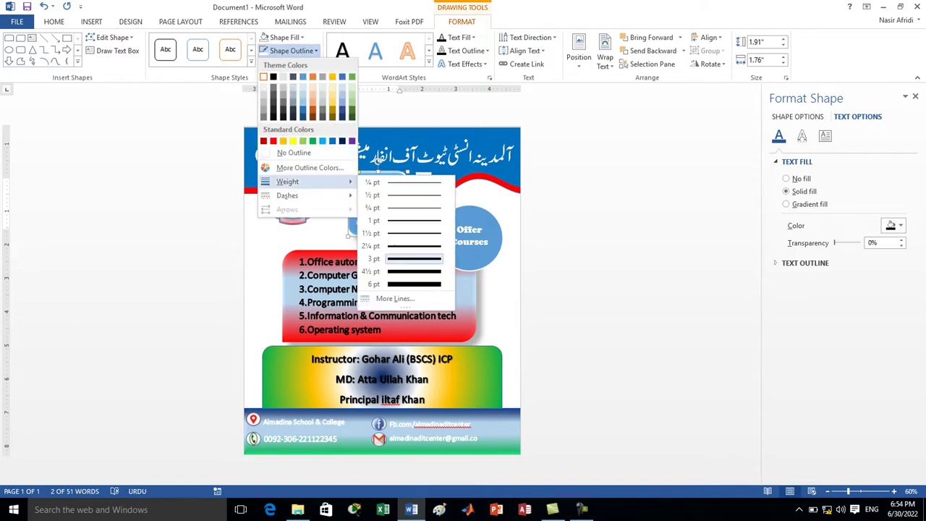
pyautogui.click(377, 160)
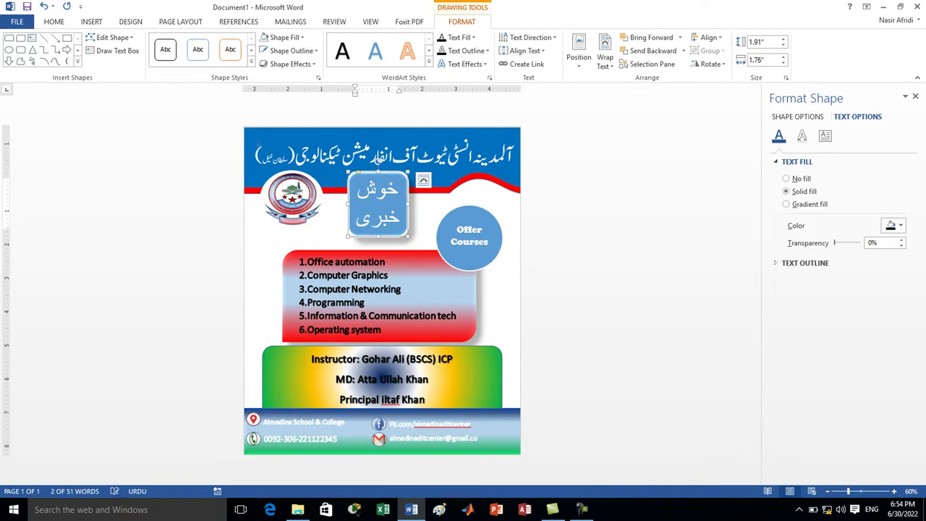
pyautogui.click(279, 155)
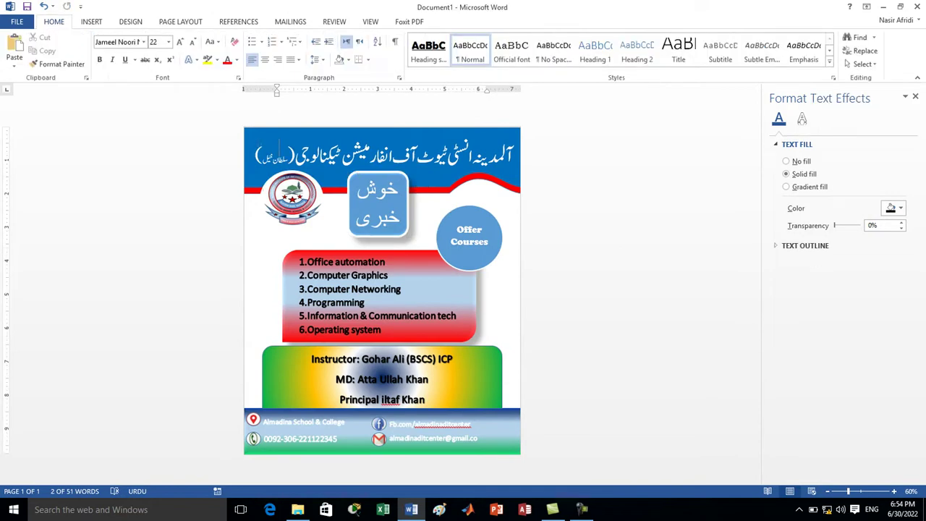
# Give the Offer Courses circle a 4½ pt outline.
pyautogui.click(468, 246)
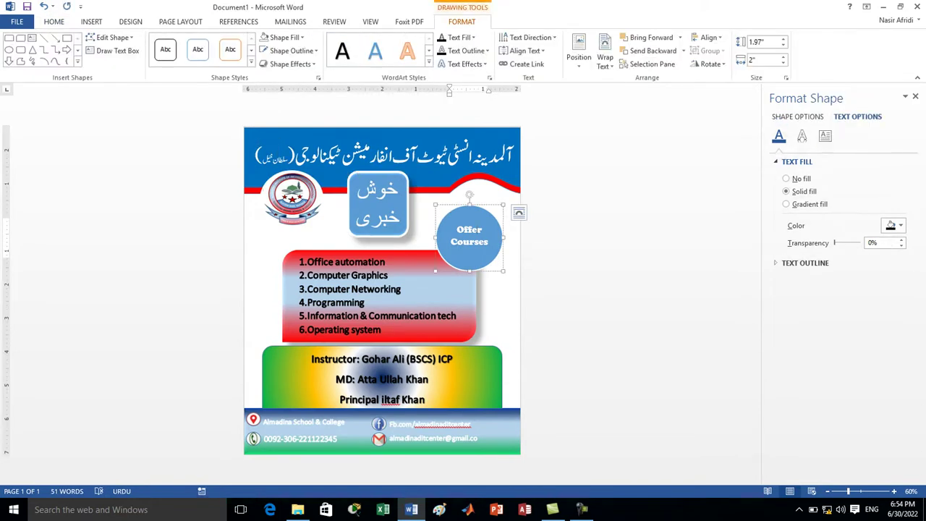
pyautogui.click(293, 51)
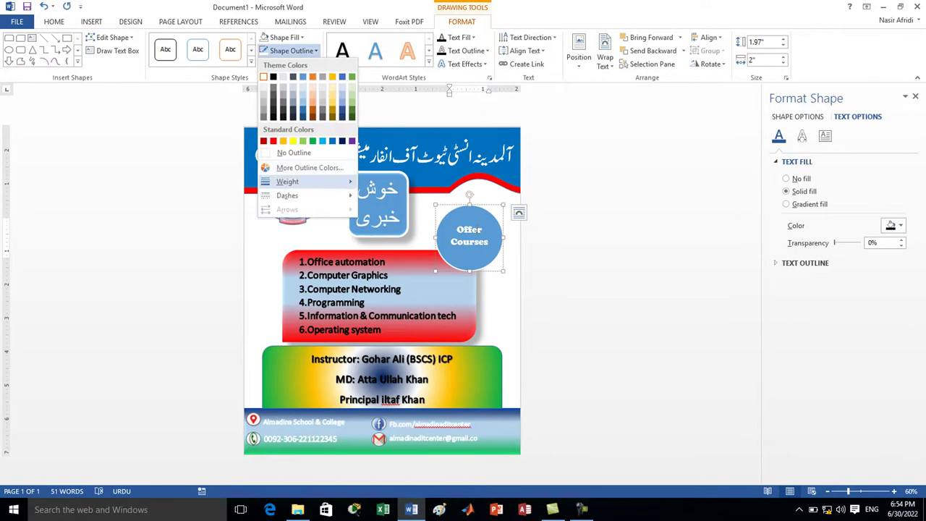
pyautogui.moveTo(304, 181)
pyautogui.click(405, 271)
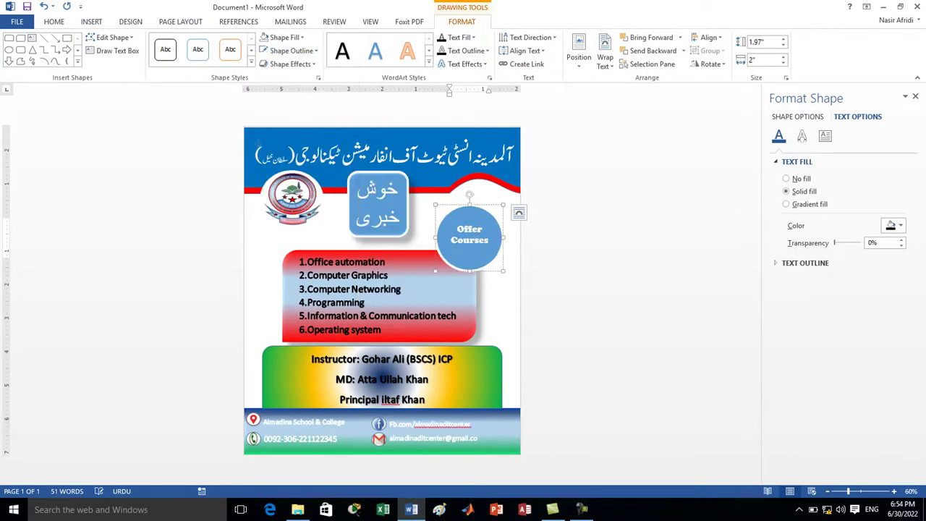
pyautogui.click(279, 147)
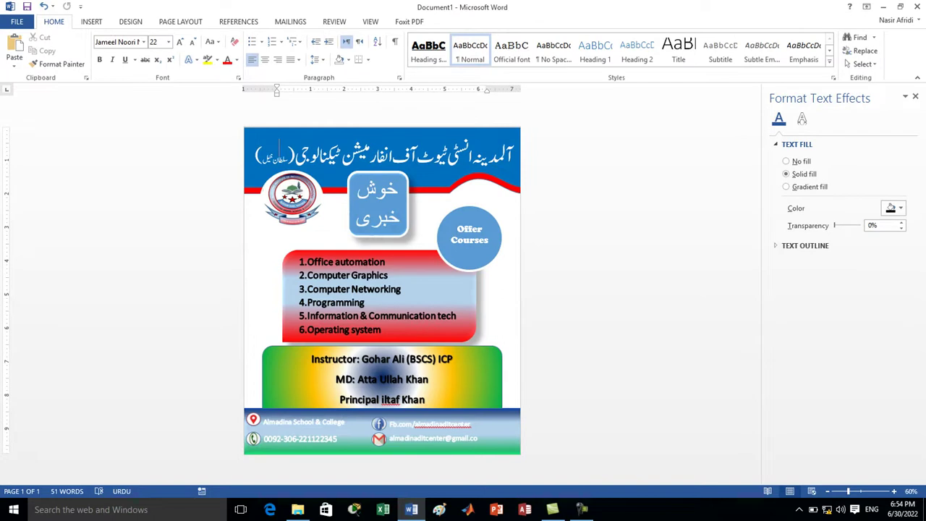
pyautogui.click(454, 359)
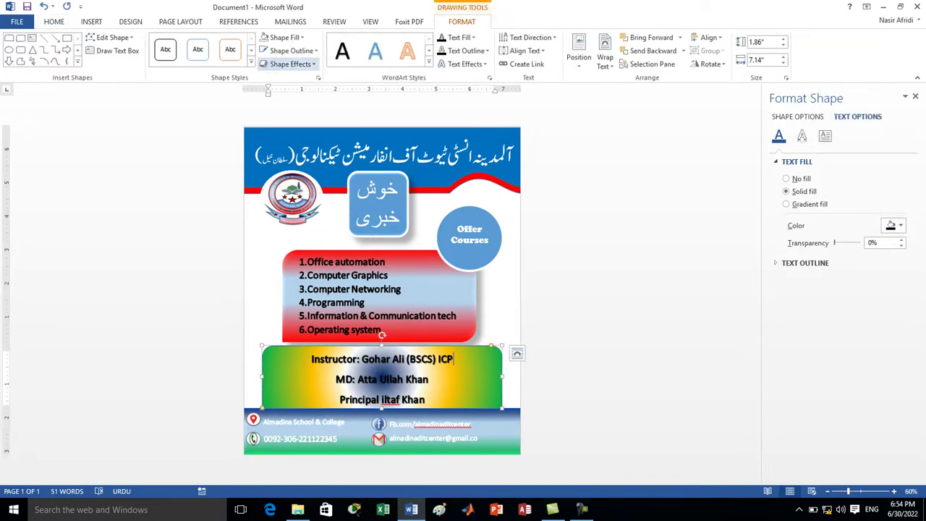
# Apply Preset 4 to the instructor box, nudge it up and shorten it to 1.74 inches.
pyautogui.click(289, 63)
pyautogui.moveTo(295, 84)
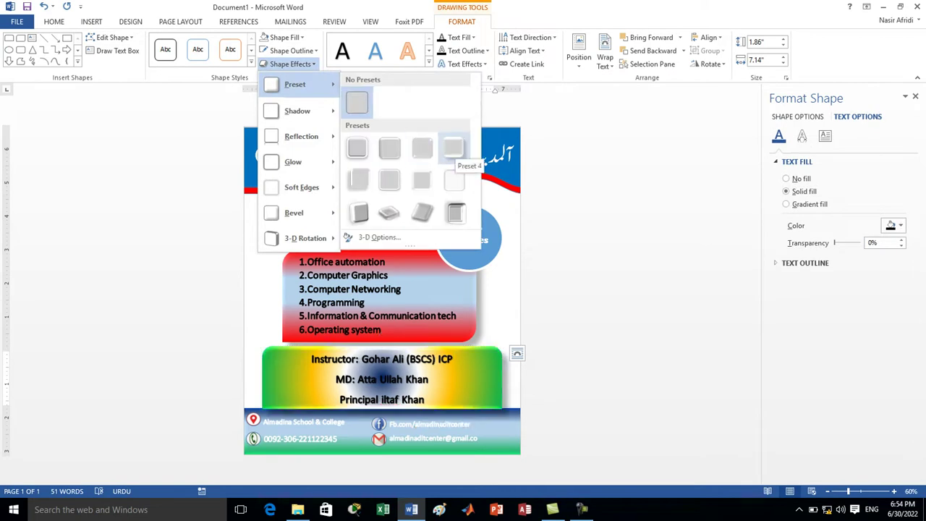
pyautogui.click(453, 149)
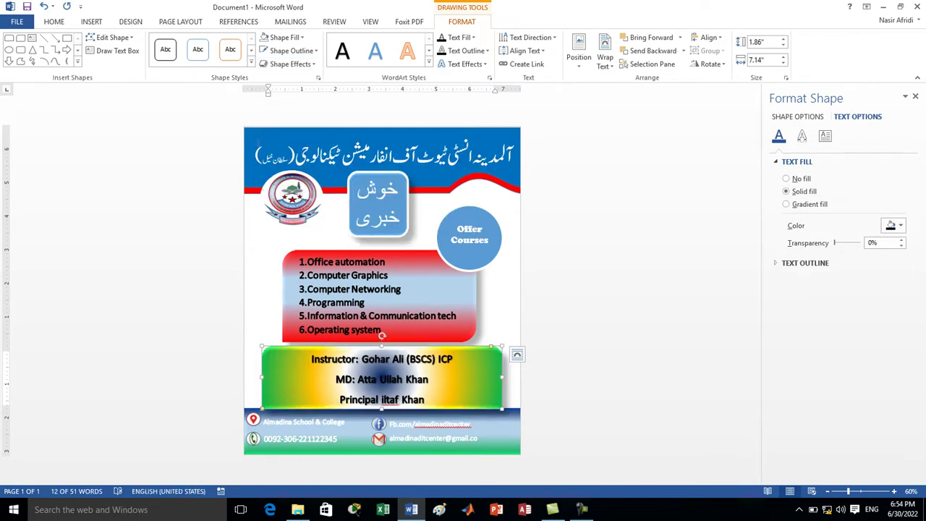
pyautogui.press('Up')
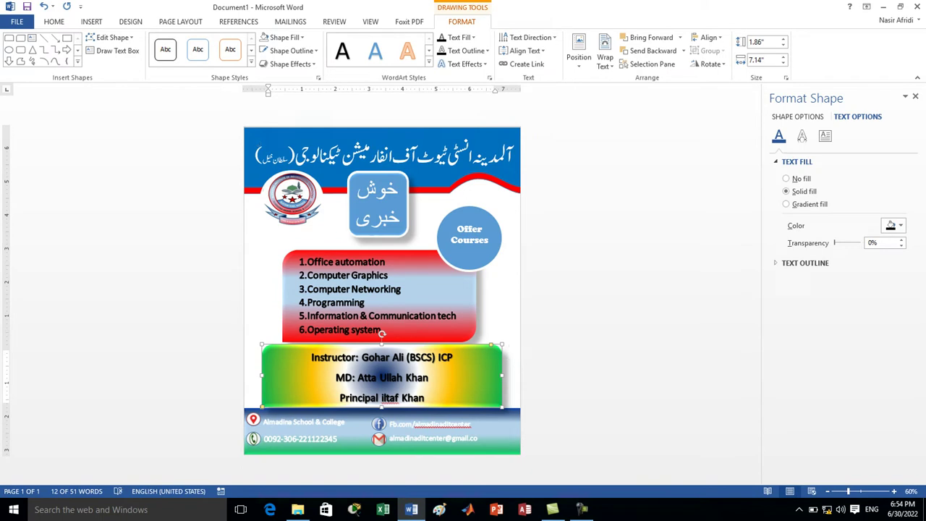
pyautogui.moveTo(381, 346); pyautogui.dragTo(381, 346)
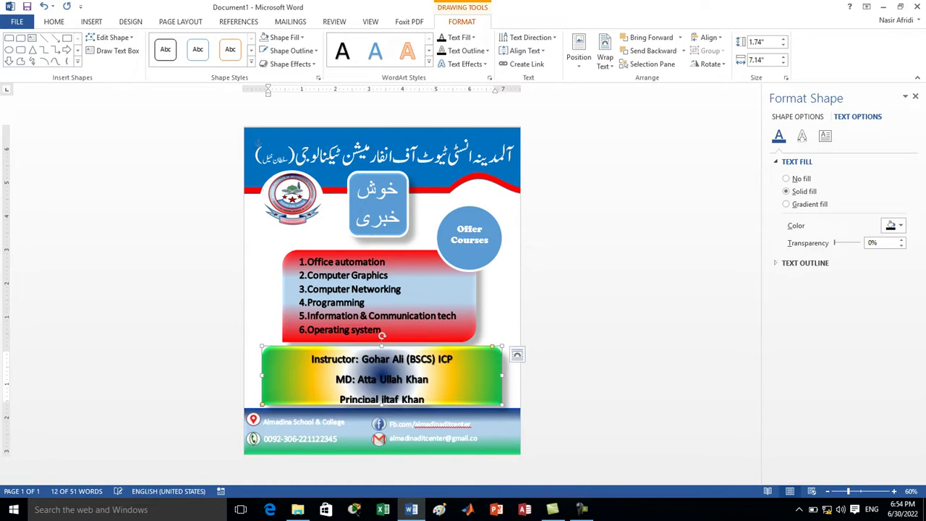
pyautogui.click(279, 148)
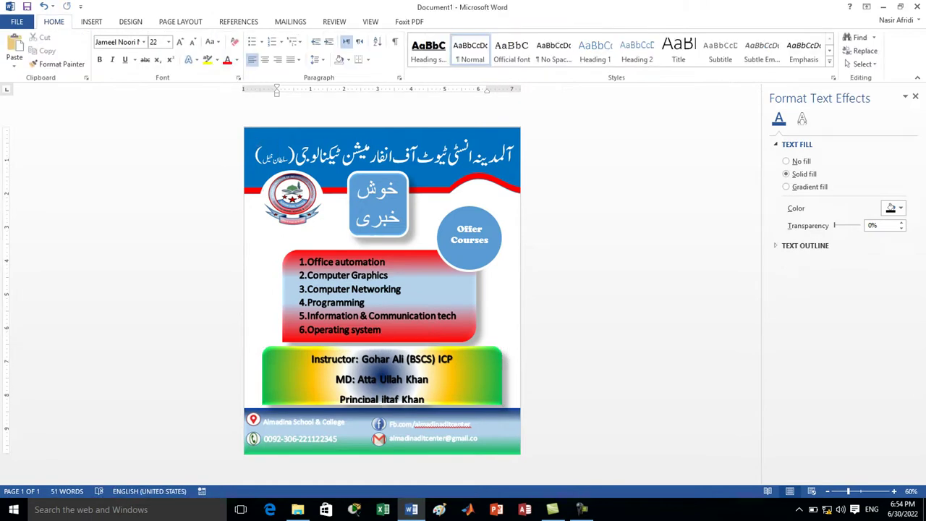
pyautogui.hotkey('ctrl', 's')
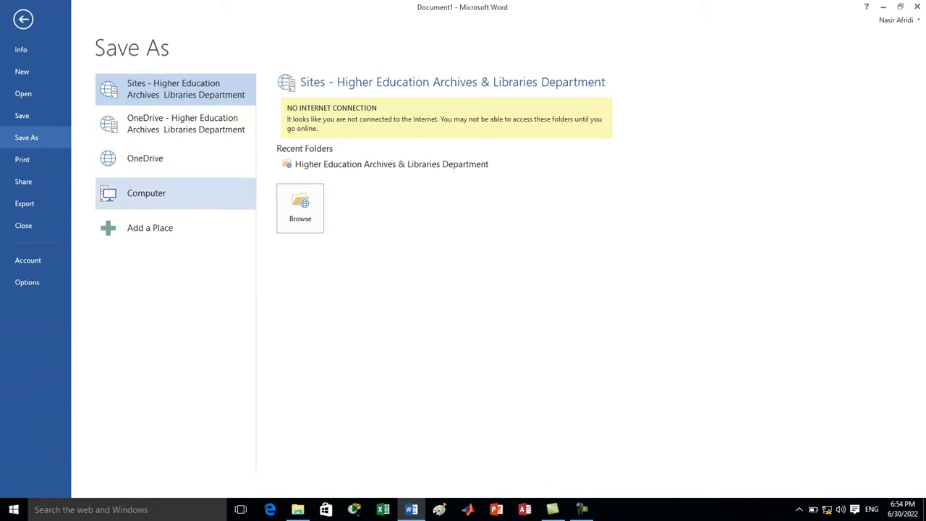
pyautogui.click(175, 193)
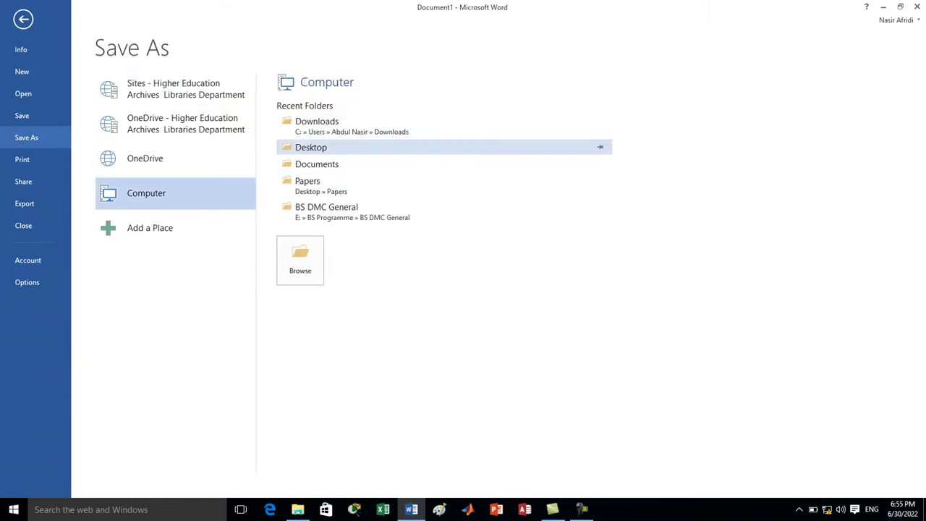
pyautogui.click(325, 147)
pyautogui.write('pham')
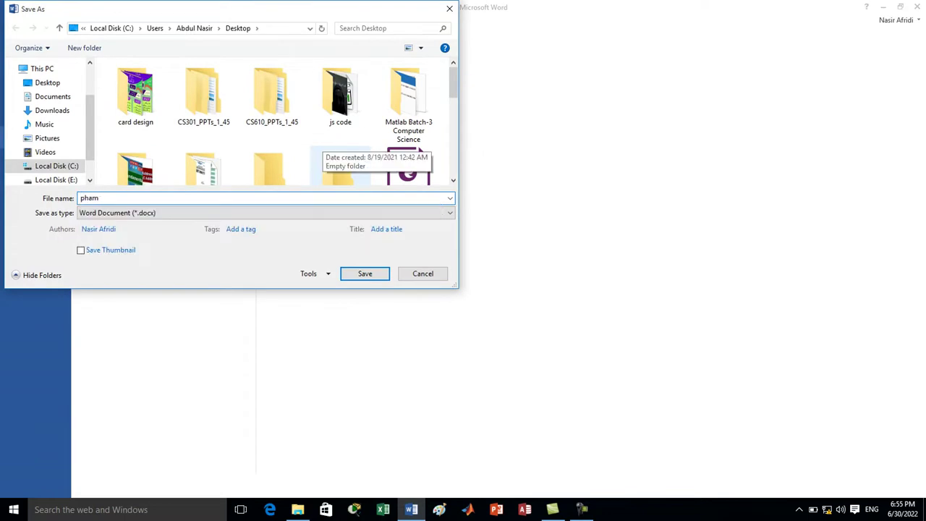
pyautogui.write('plete')
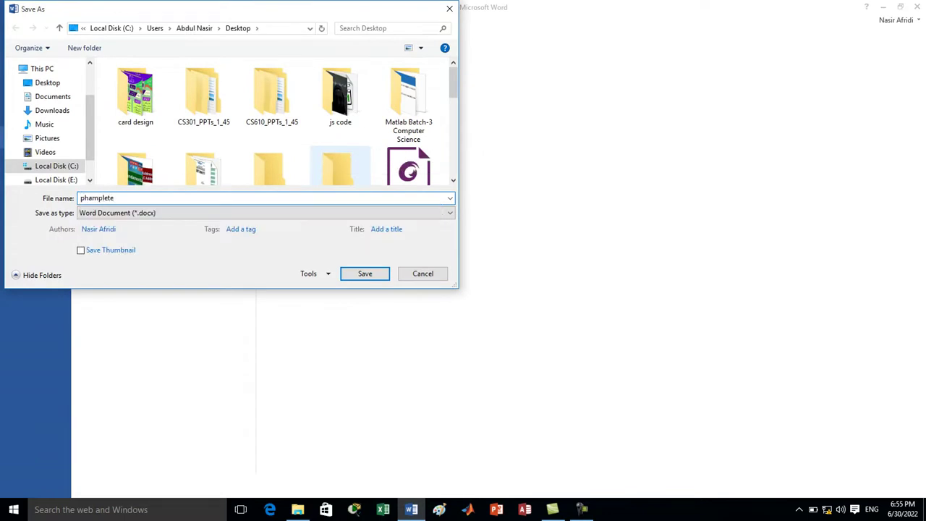
pyautogui.press('Return')
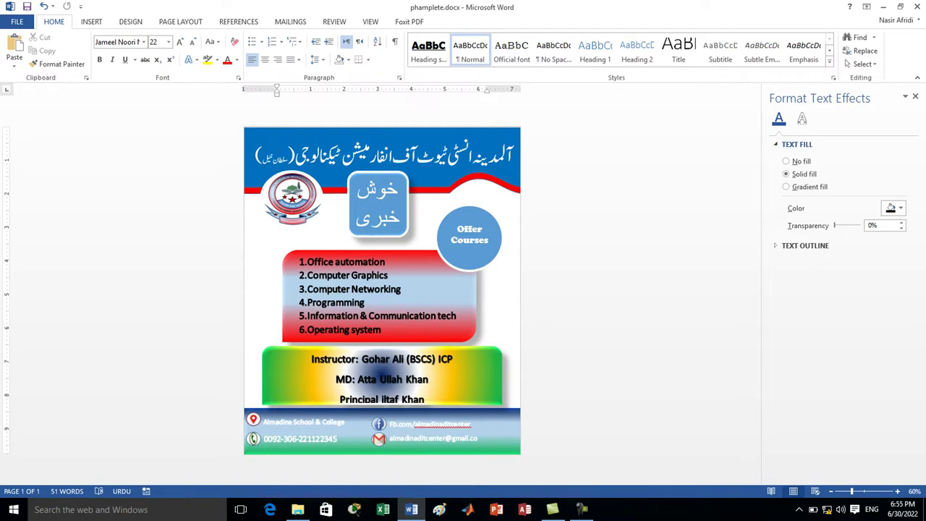
# Save a PDF copy of the flyer named phamplete.pdf to the Desktop.
pyautogui.click(16, 21)
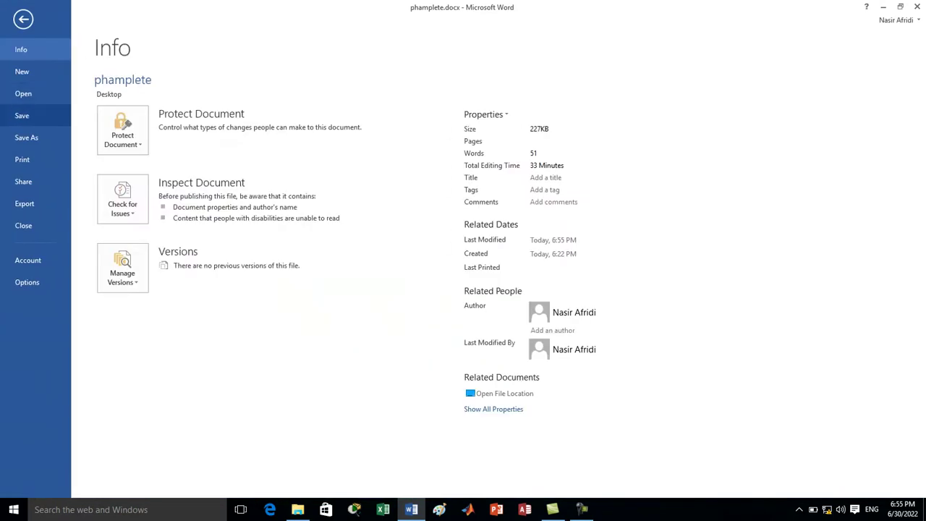
pyautogui.click(26, 137)
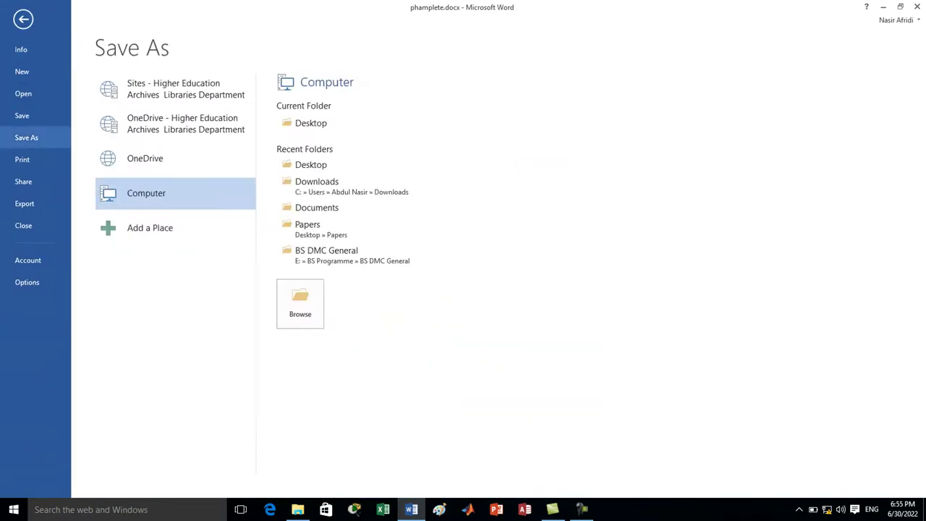
pyautogui.click(311, 123)
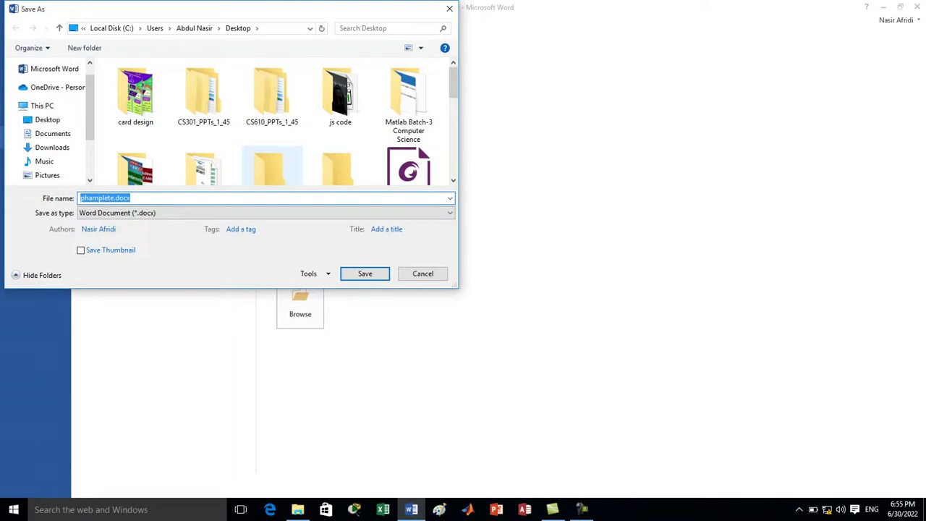
pyautogui.press('Tab')
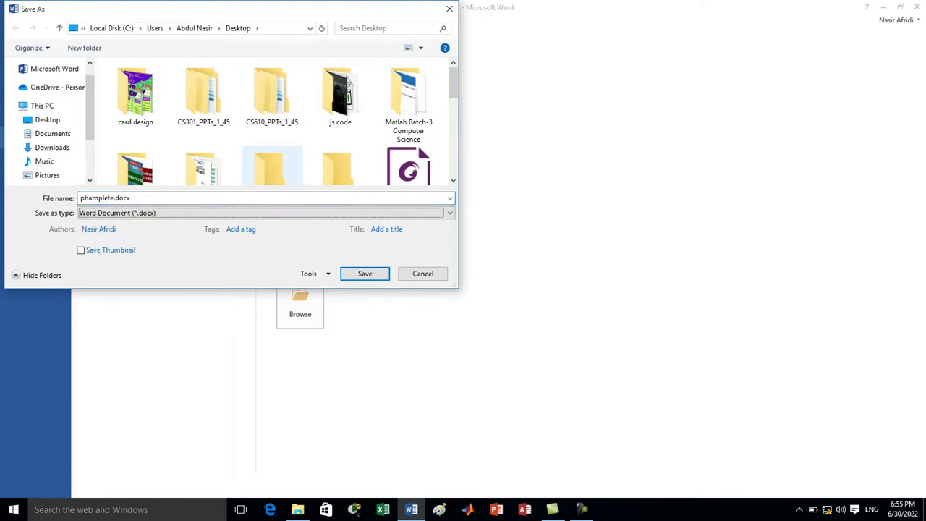
pyautogui.press('p')
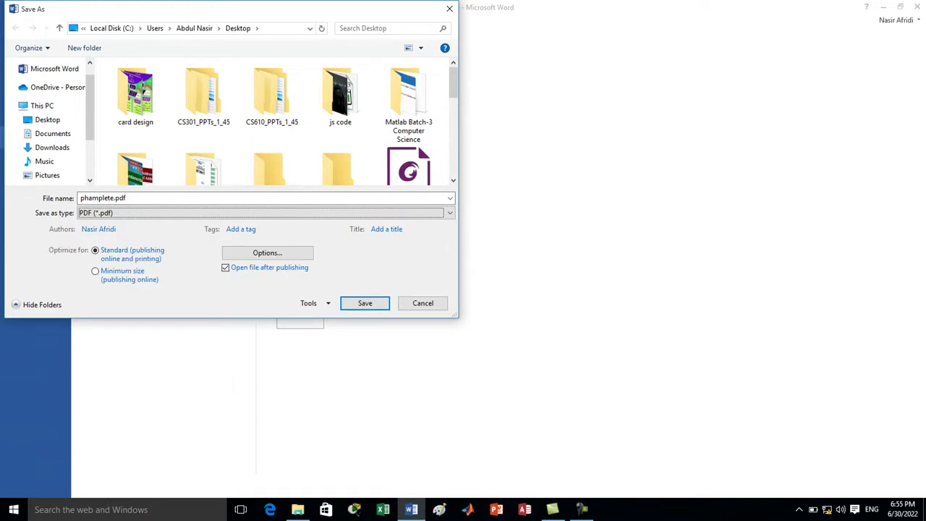
pyautogui.press('Return')
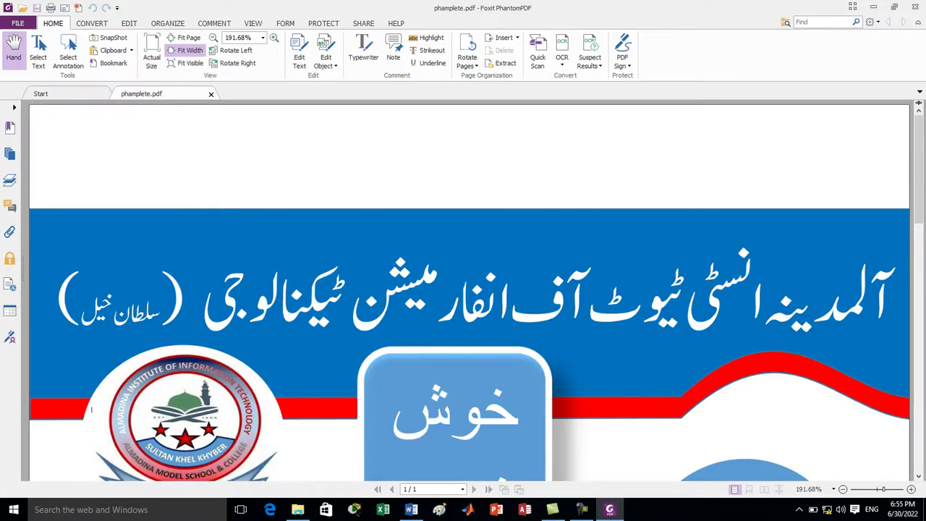
# Zoom Foxit PhantomPDF out to about 50% so the whole phamplete.pdf page shows.
pyautogui.keyDown('ctrl'); pyautogui.scroll(-1, 91, 409); pyautogui.keyUp('ctrl')
pyautogui.keyDown('ctrl'); pyautogui.scroll(-1, 91, 410); pyautogui.keyUp('ctrl')
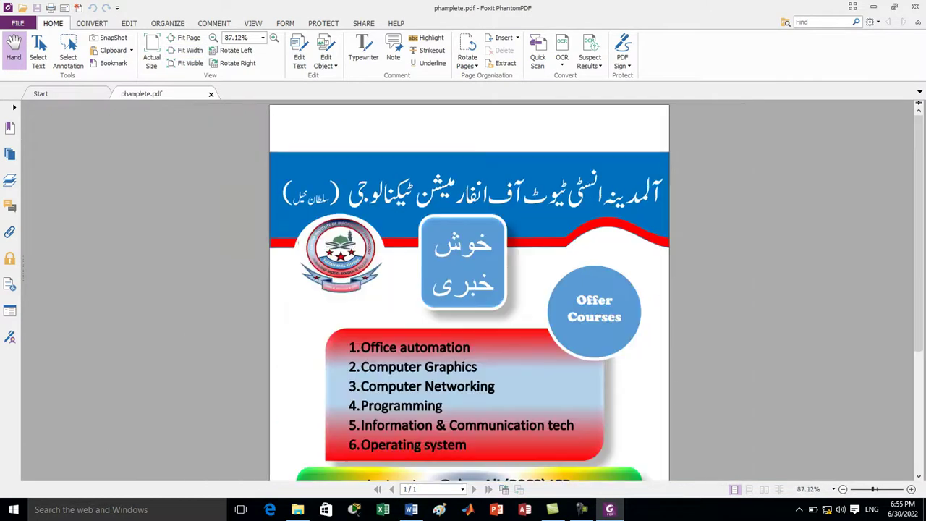
pyautogui.keyDown('ctrl'); pyautogui.scroll(-1, 91, 409); pyautogui.keyUp('ctrl')
pyautogui.keyDown('ctrl'); pyautogui.scroll(-1, 91, 409); pyautogui.keyUp('ctrl')
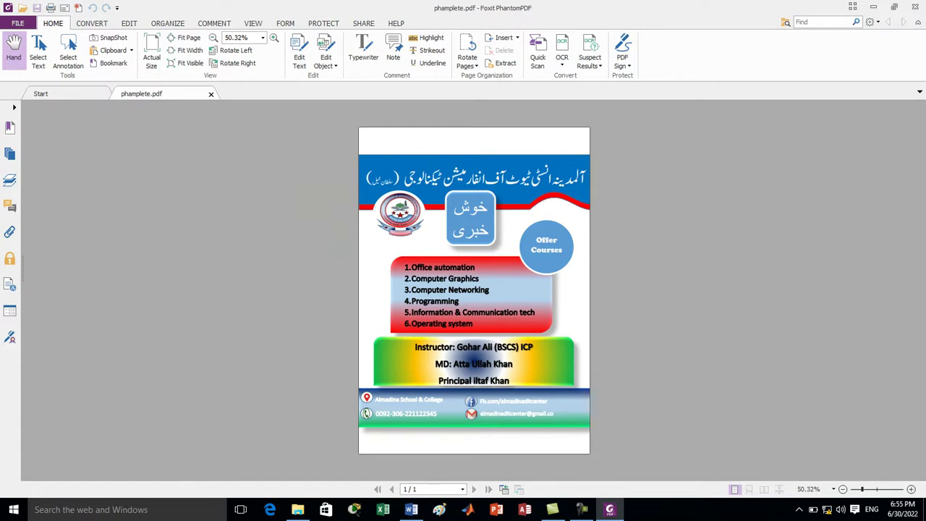
# Return to the phamplete.docx flyer in Word and review the footer area.
pyautogui.moveTo(411, 510)
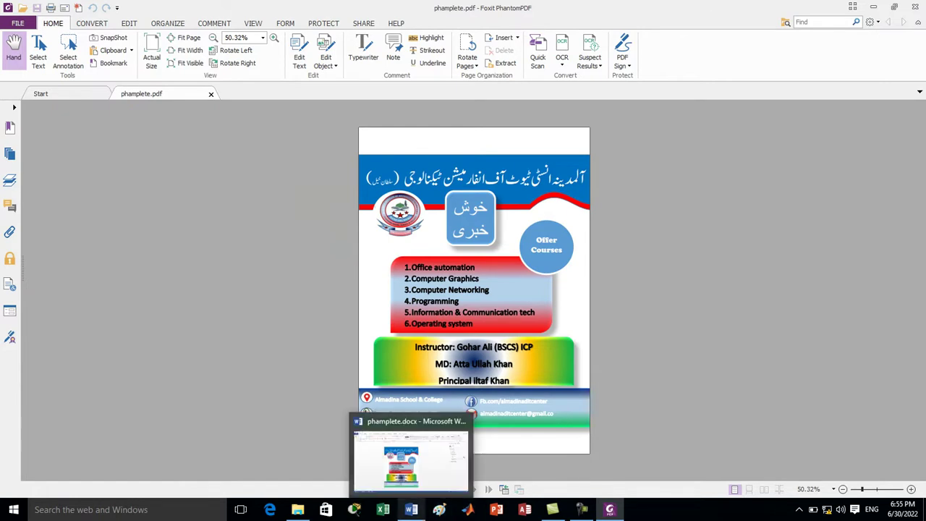
pyautogui.click(412, 448)
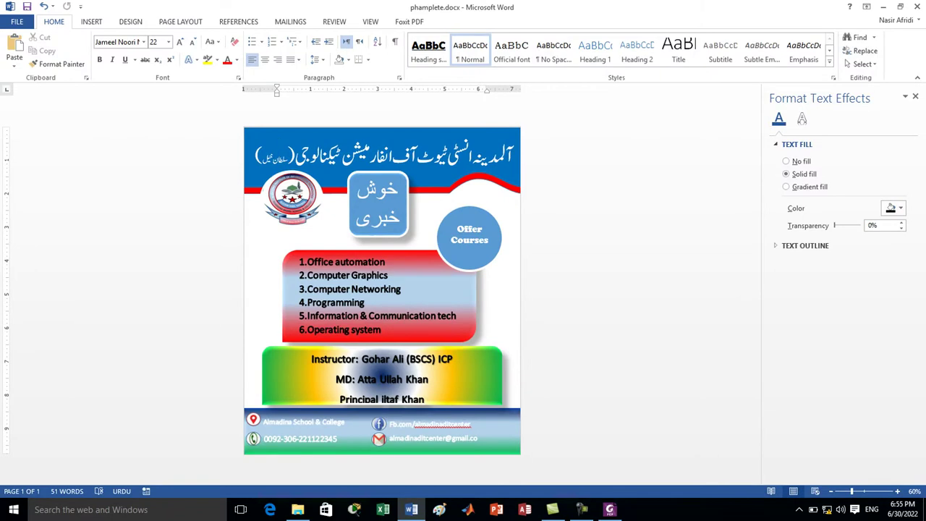
pyautogui.scroll(4, 381, 289)
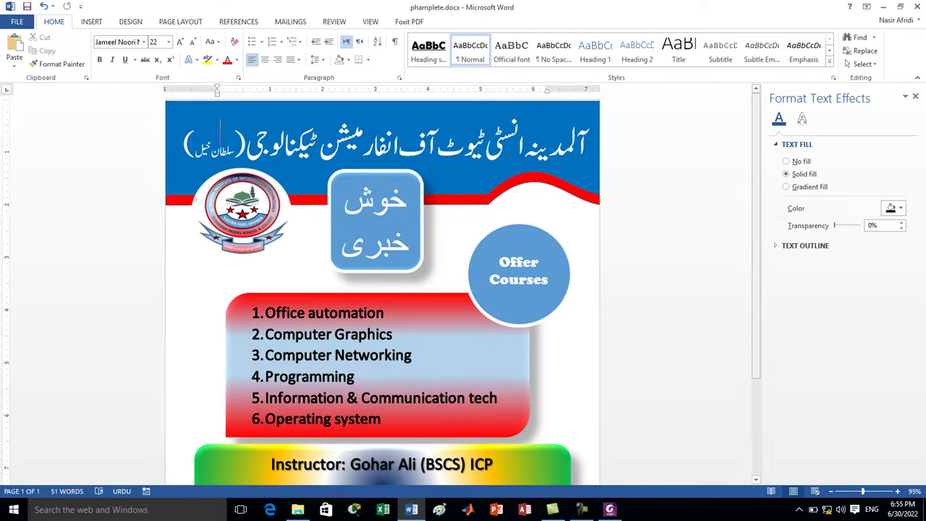
pyautogui.scroll(-3, 382, 290)
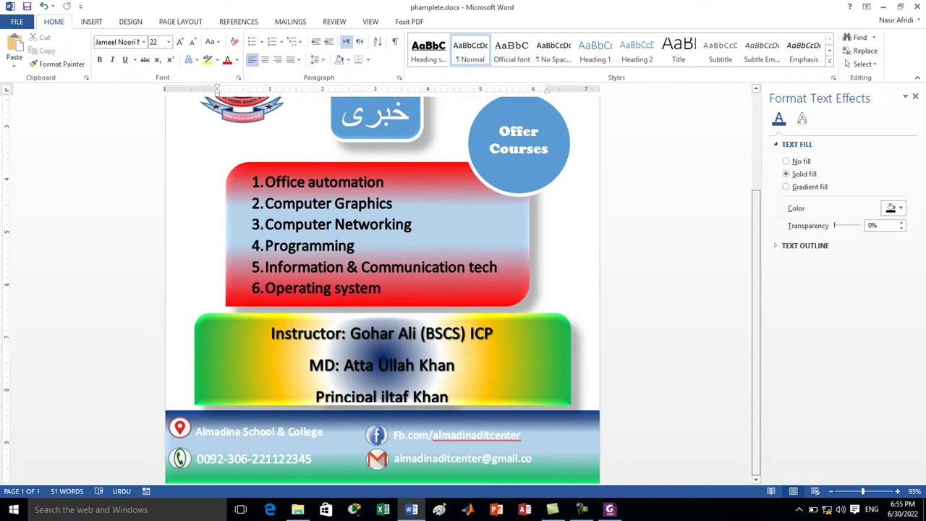
pyautogui.scroll(2, 382, 290)
pyautogui.scroll(1, 381, 289)
pyautogui.scroll(-4, 382, 289)
pyautogui.scroll(4, 382, 290)
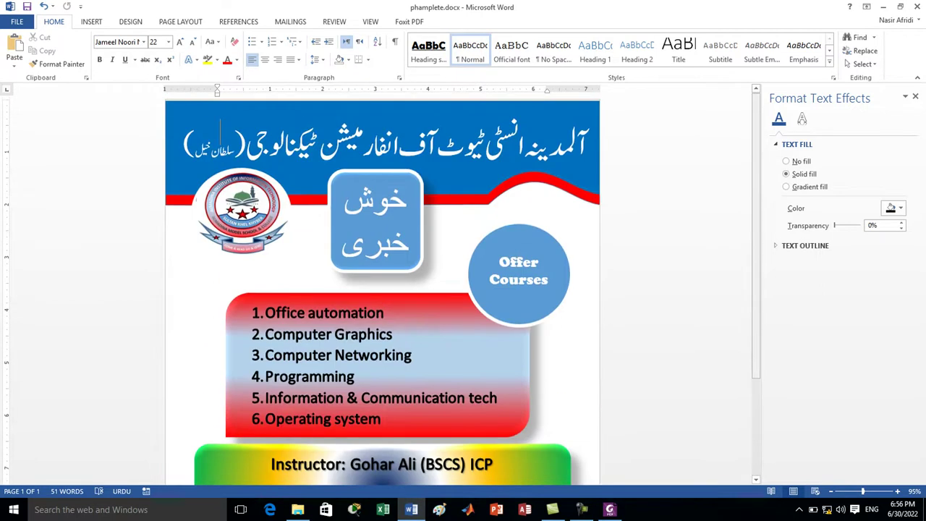
pyautogui.scroll(-4, 382, 289)
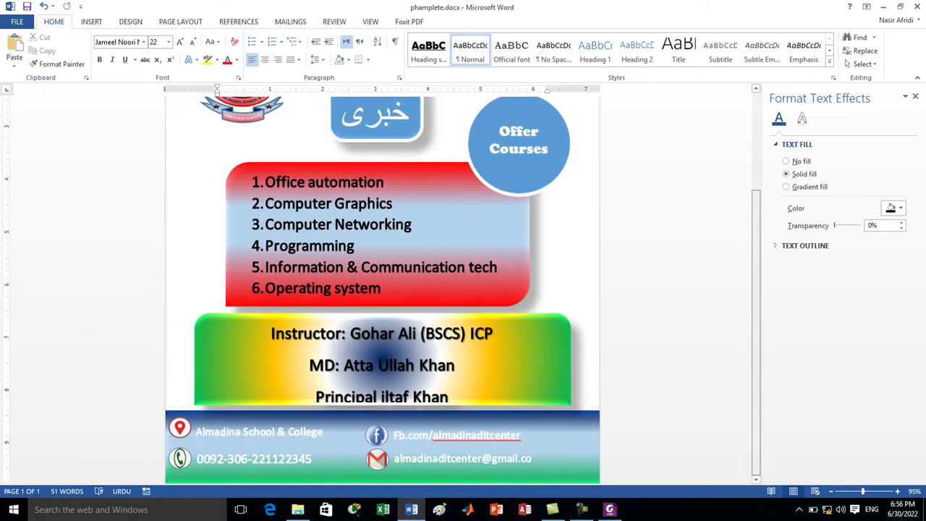
# Move the blue contact footer shape into line with the page edge under the instructor box.
pyautogui.click(384, 406)
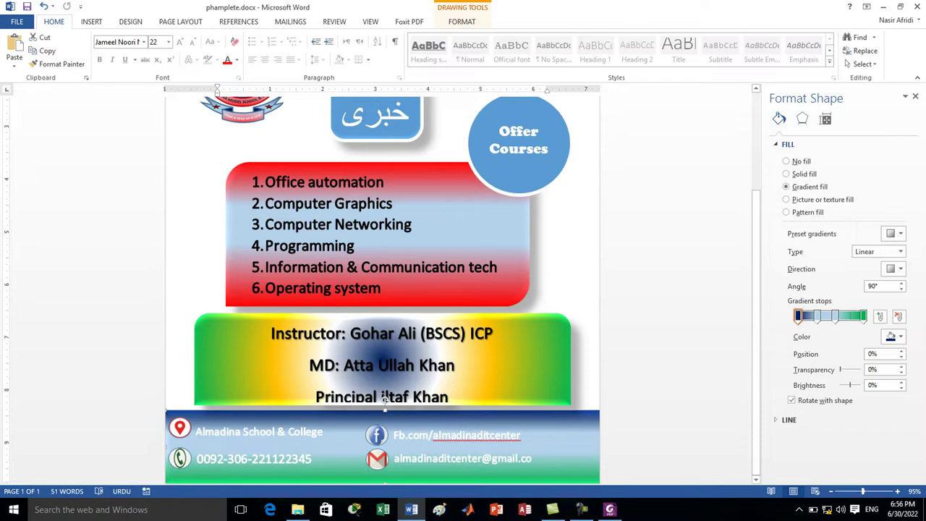
pyautogui.moveTo(385, 403); pyautogui.dragTo(400, 402)
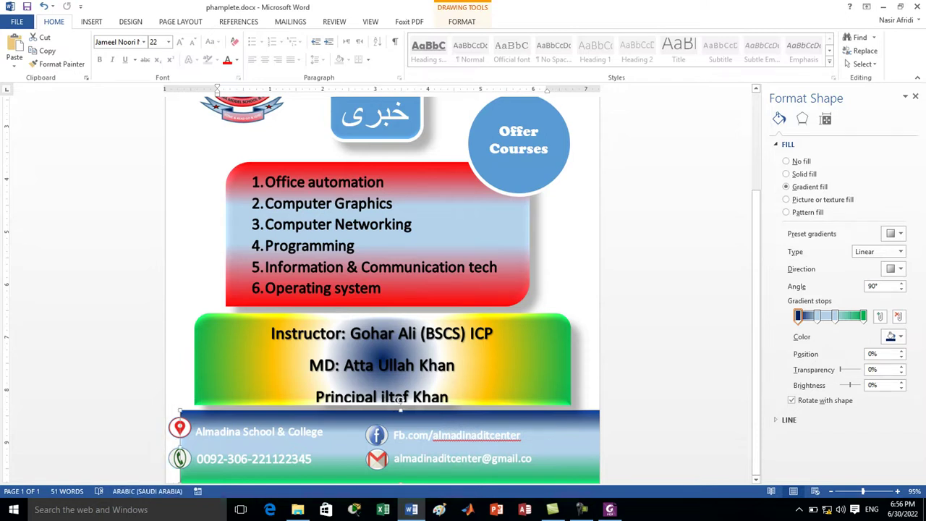
pyautogui.moveTo(399, 402)
pyautogui.mouseDown()
pyautogui.moveTo(384, 402)
pyautogui.moveTo(395, 402)
pyautogui.mouseUp()
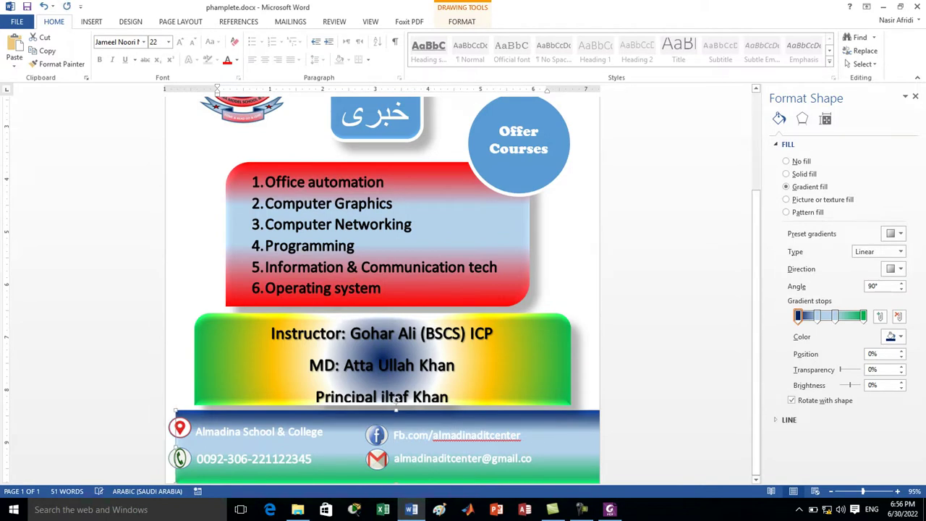
pyautogui.moveTo(396, 402)
pyautogui.mouseDown()
pyautogui.moveTo(388, 453)
pyautogui.moveTo(384, 409)
pyautogui.mouseUp()
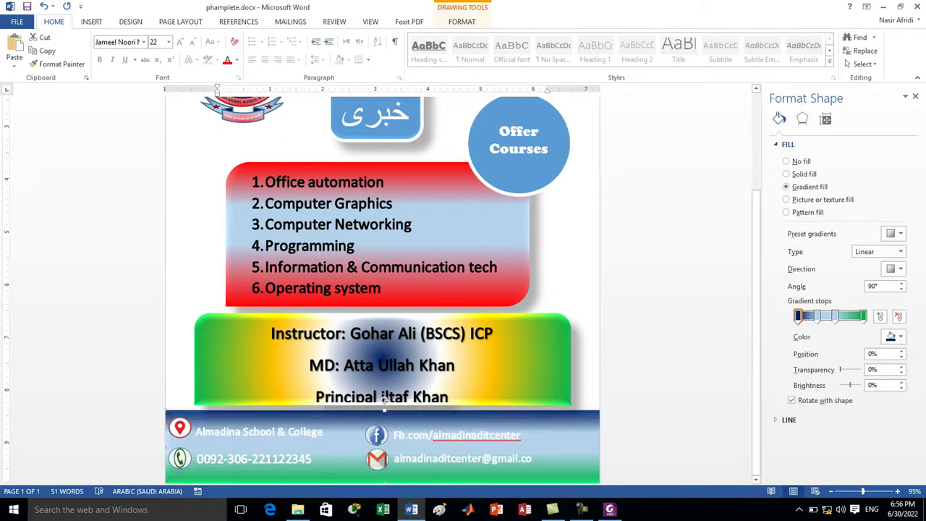
pyautogui.moveTo(384, 406)
pyautogui.mouseDown()
pyautogui.moveTo(397, 405)
pyautogui.moveTo(375, 409)
pyautogui.mouseUp()
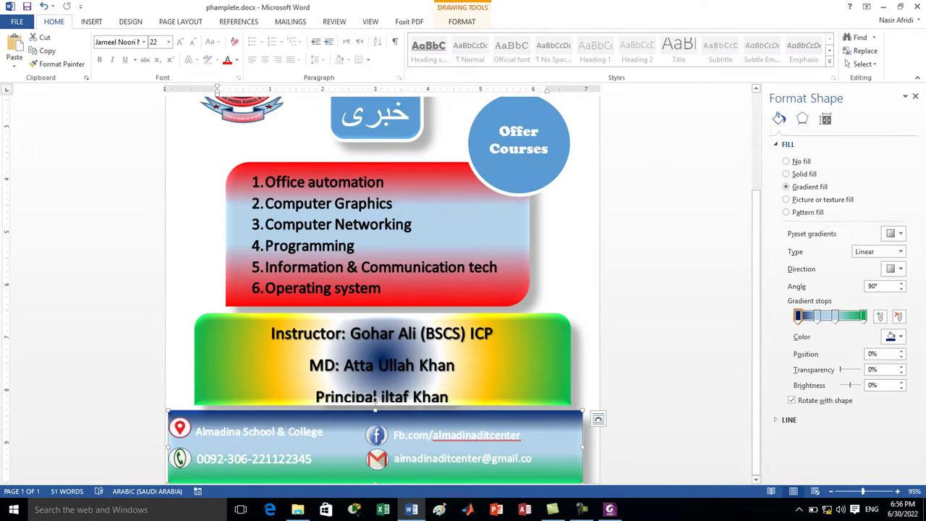
# Save phamplete.docx and minimise Word to show the desktop.
pyautogui.hotkey('ctrl', 'Home')
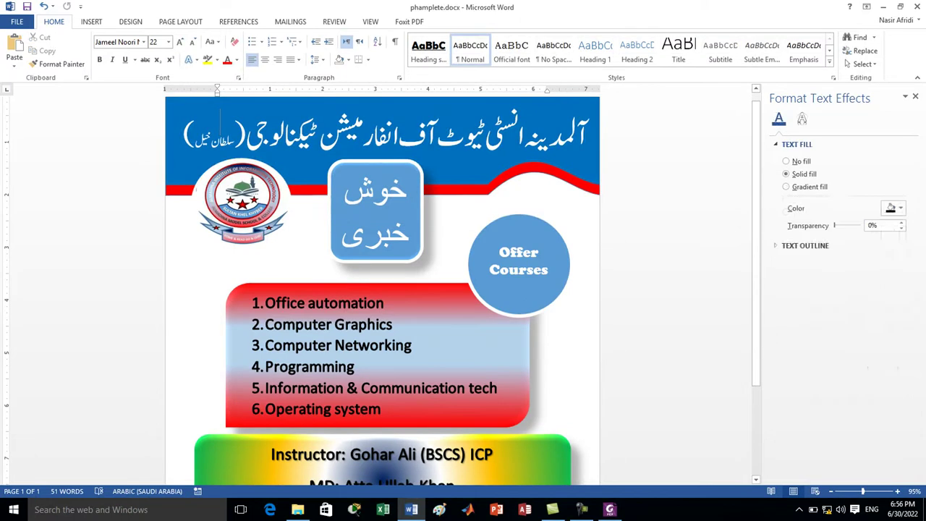
pyautogui.hotkey('ctrl', 's')
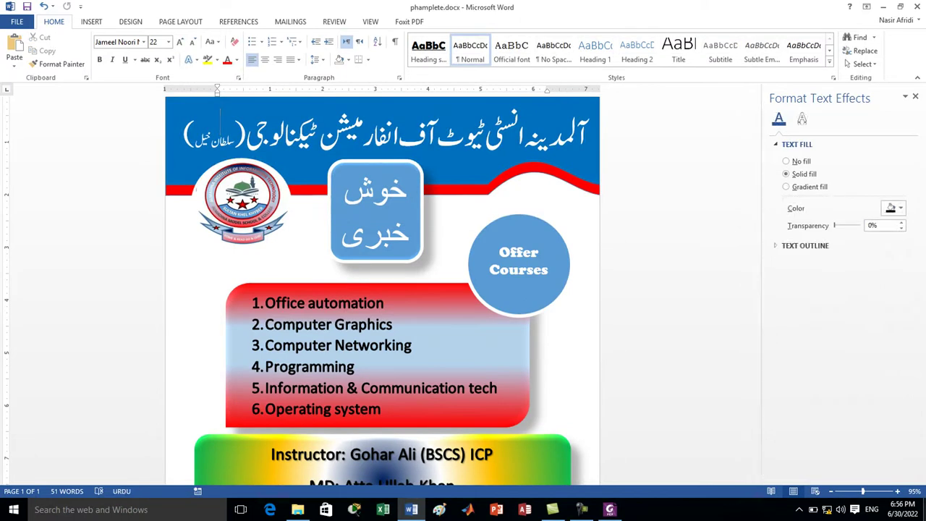
pyautogui.press('super+d')
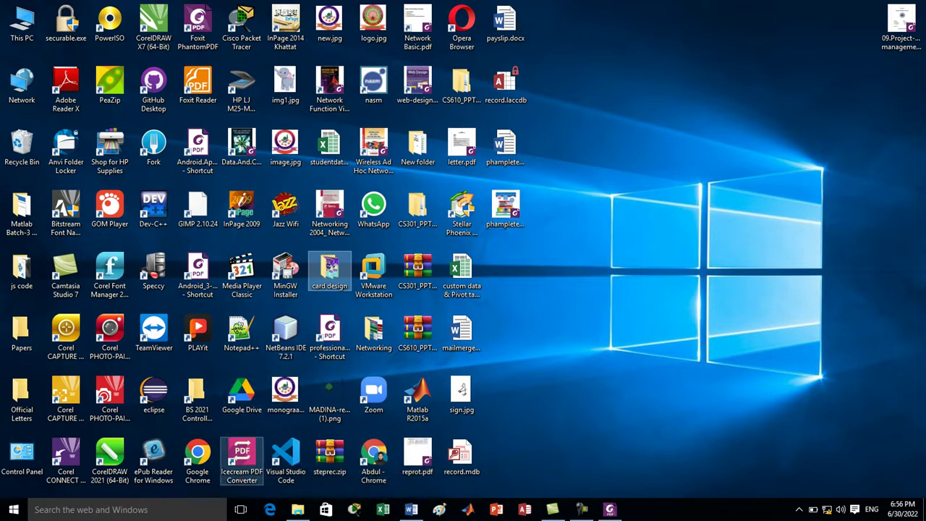
# Launch Icecream PDF Converter in its PDF-to-other-format mode.
pyautogui.click(242, 460)
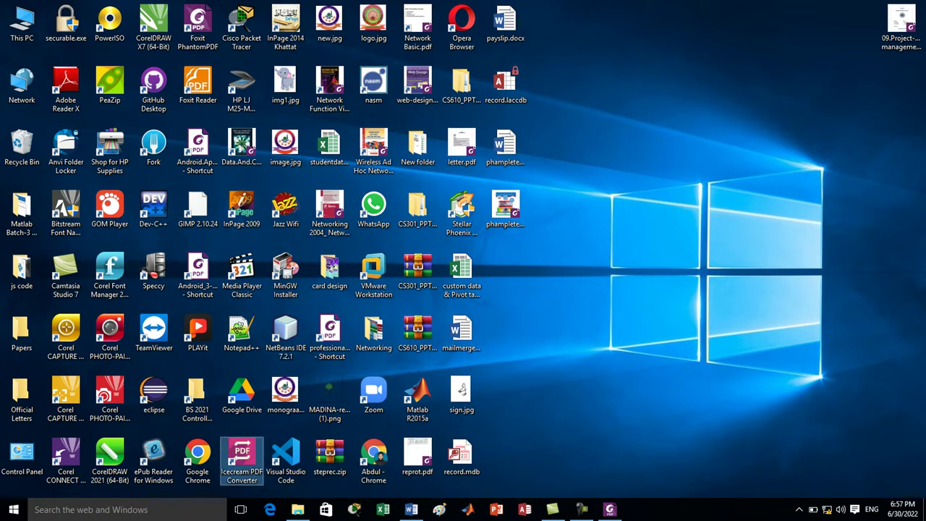
pyautogui.doubleClick(241, 455)
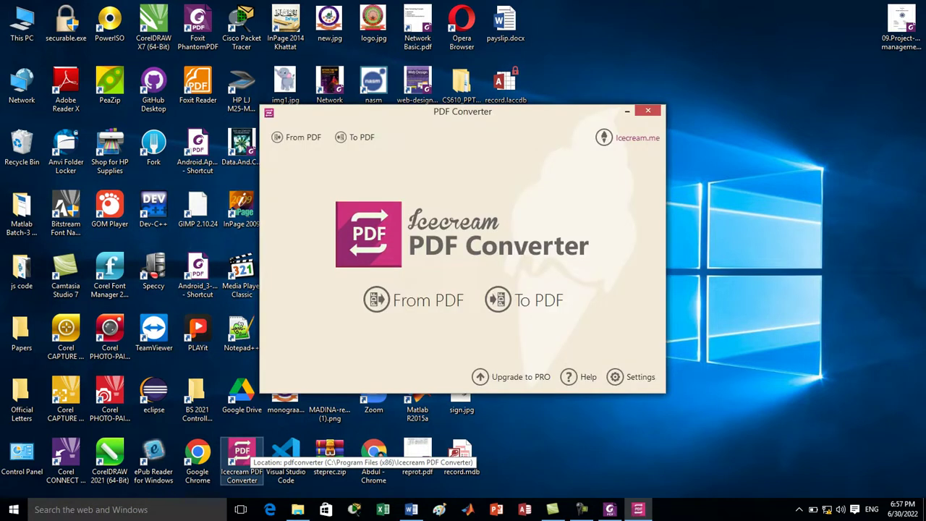
pyautogui.click(414, 299)
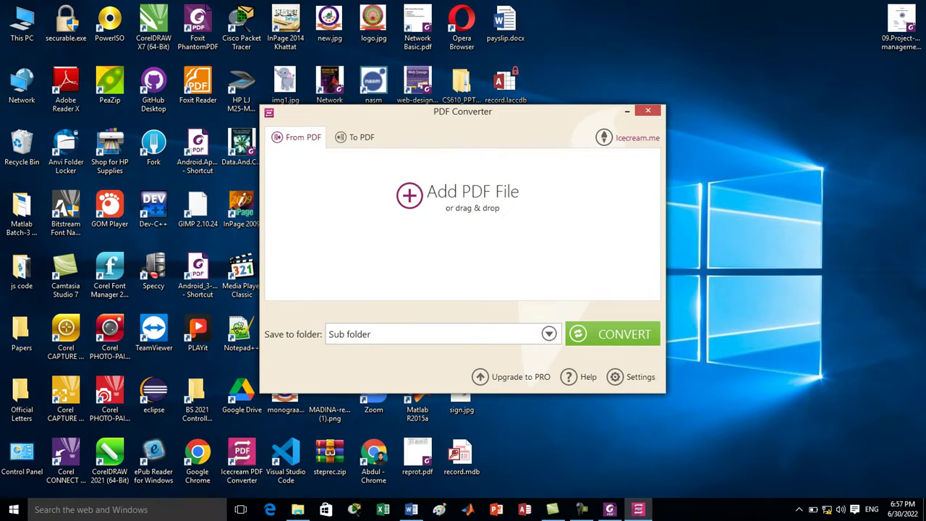
# Add the flyer PDF, set the output format to JPG, and convert it.
pyautogui.moveTo(506, 112); pyautogui.dragTo(331, 93)
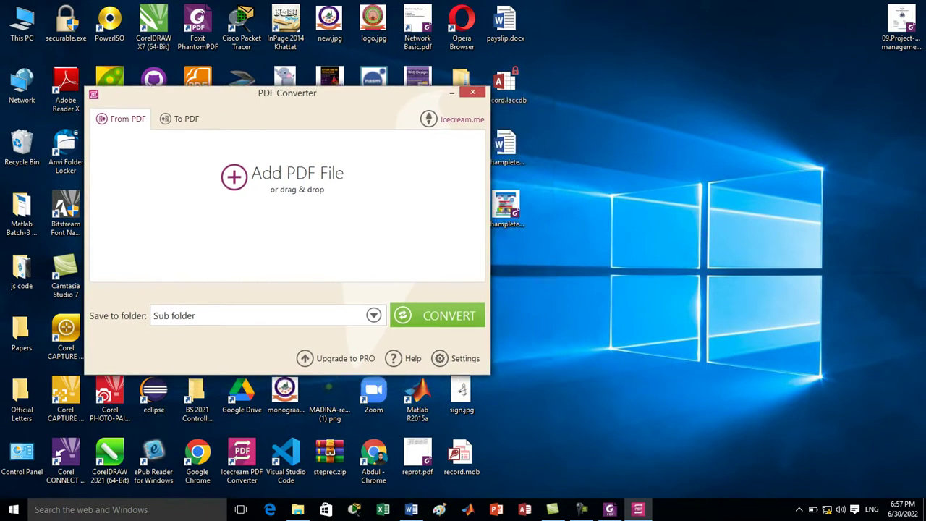
pyautogui.moveTo(505, 206); pyautogui.dragTo(312, 203)
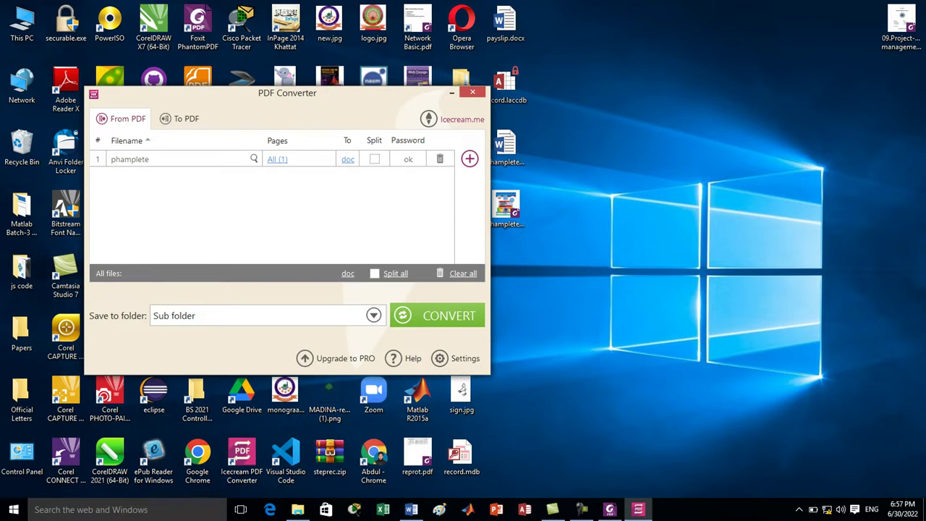
pyautogui.click(347, 159)
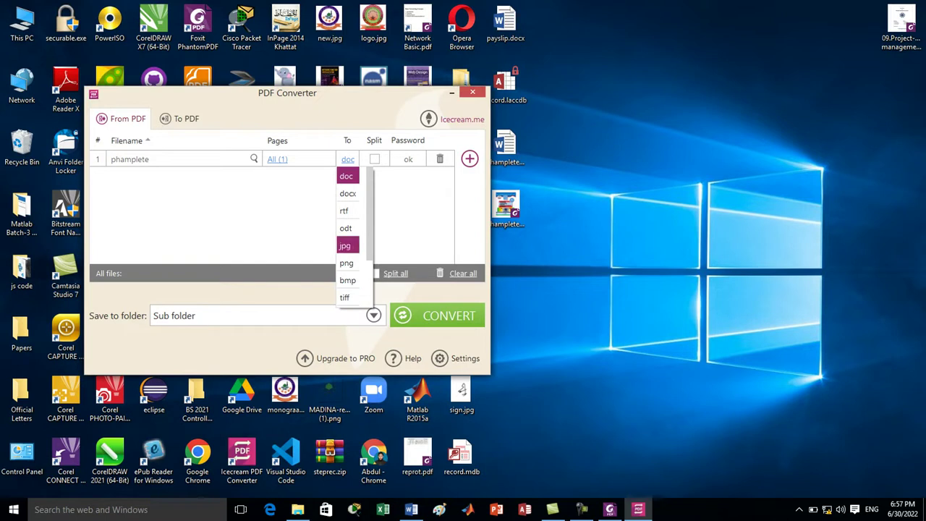
pyautogui.click(346, 246)
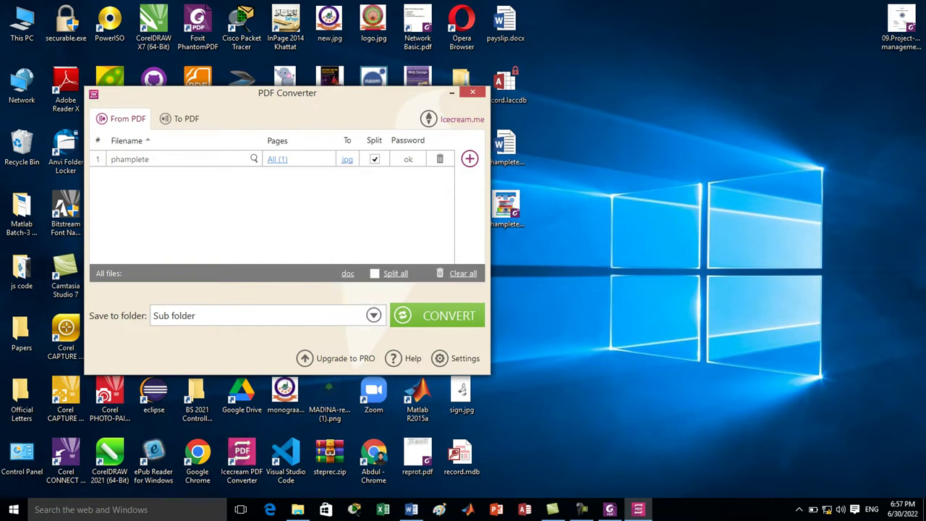
pyautogui.click(436, 315)
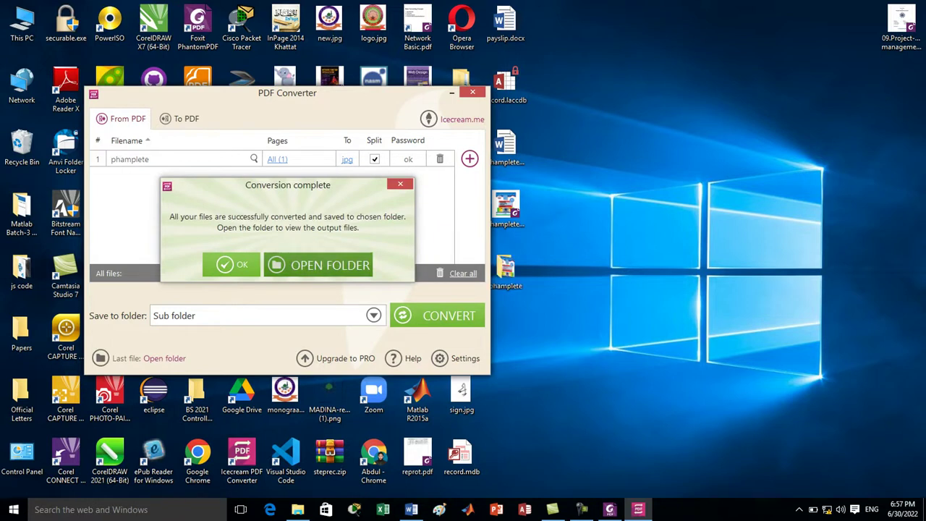
pyautogui.press('Return')
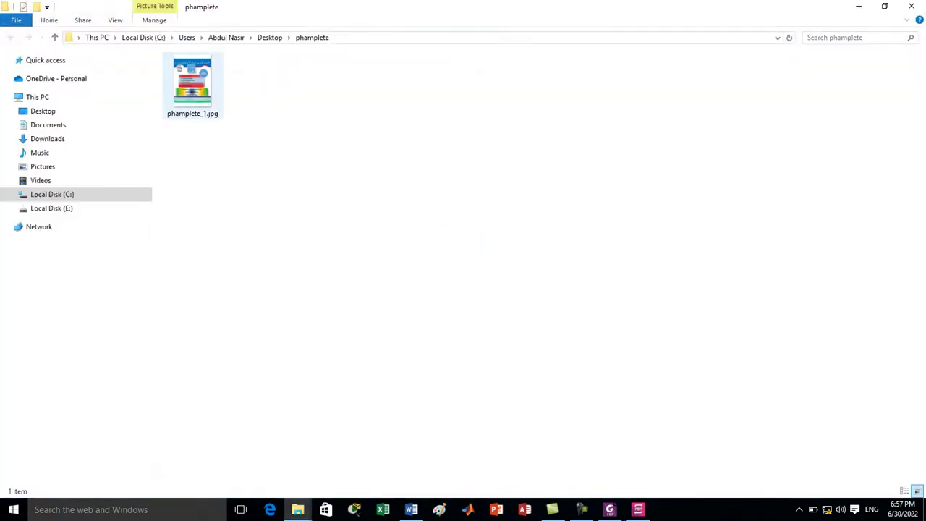
# Preview phamplete_1.jpg in Photos, then return to Word and select the header logo.
pyautogui.doubleClick(192, 85)
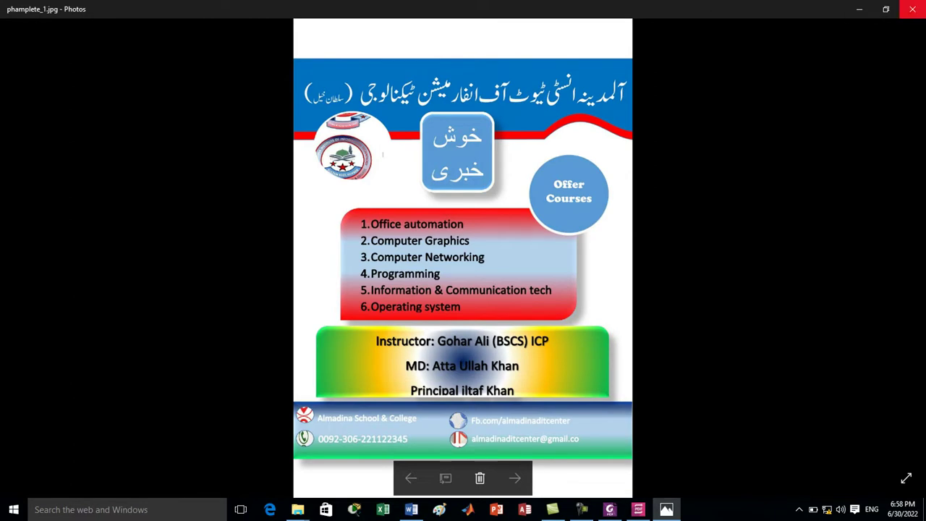
pyautogui.click(912, 9)
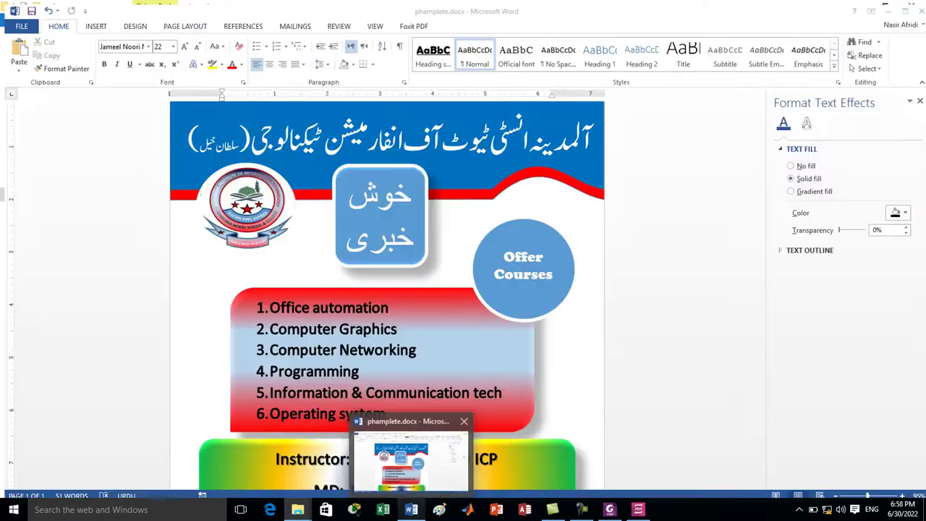
pyautogui.click(411, 463)
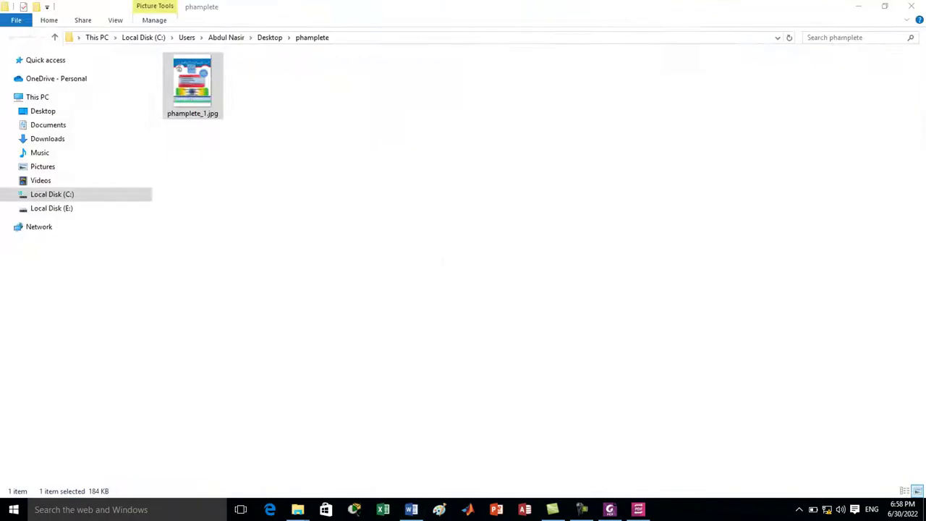
pyautogui.click(241, 203)
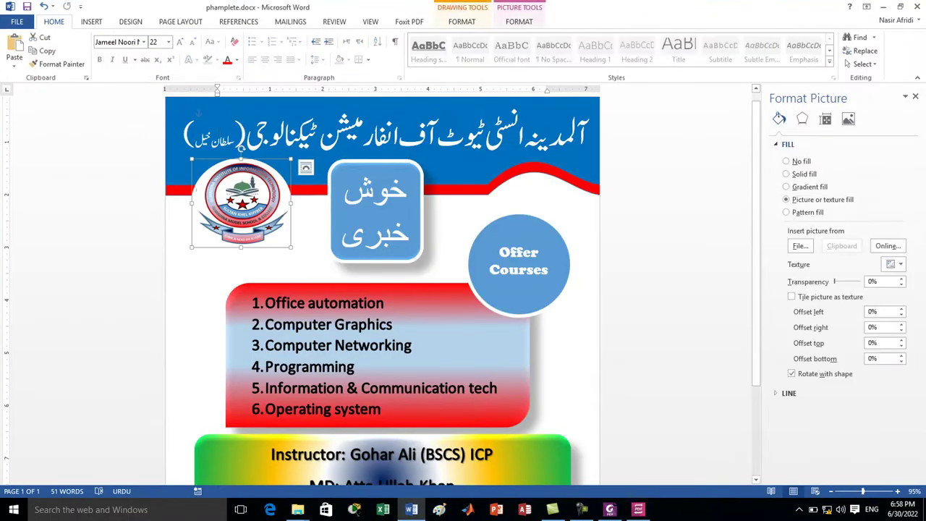
# Swap the header logo for dit_monogram-removebg-preview.png, shrunk to 1.17 × 1.05 in under the title.
pyautogui.press('Delete')
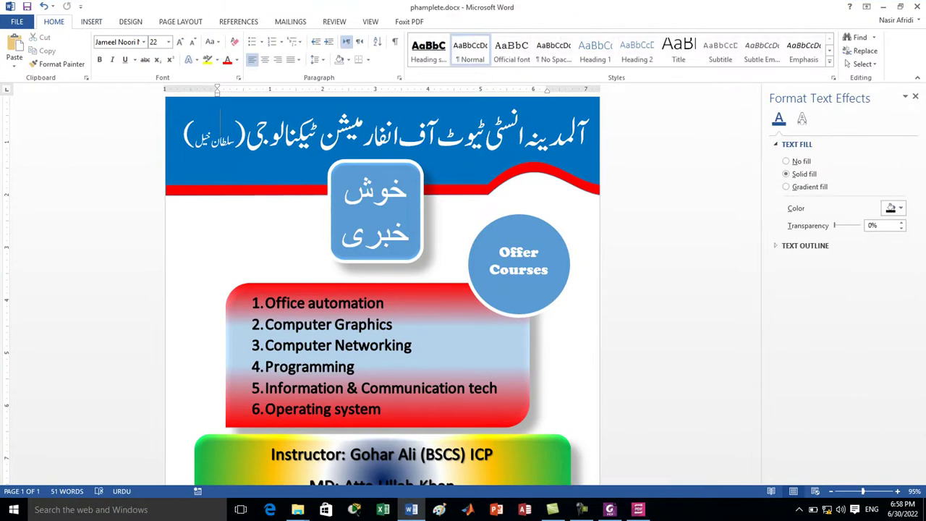
pyautogui.click(91, 21)
pyautogui.click(123, 52)
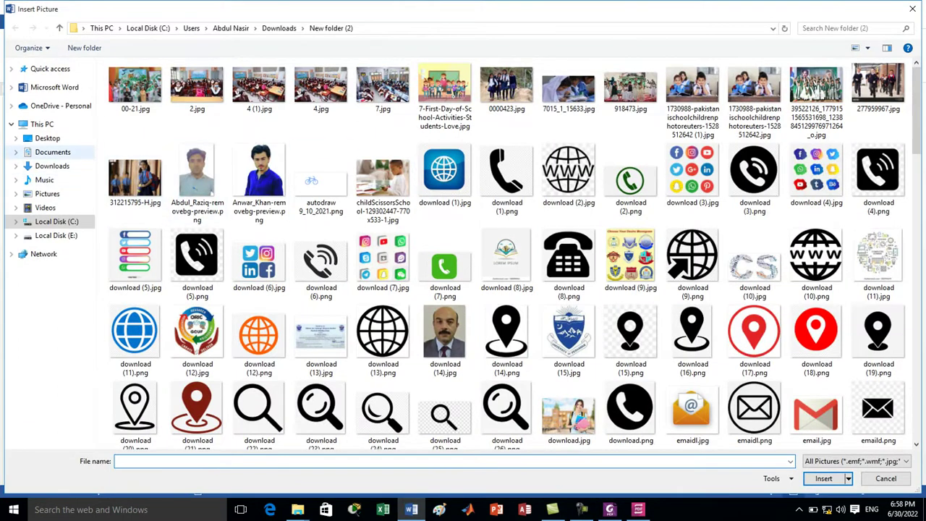
pyautogui.click(47, 194)
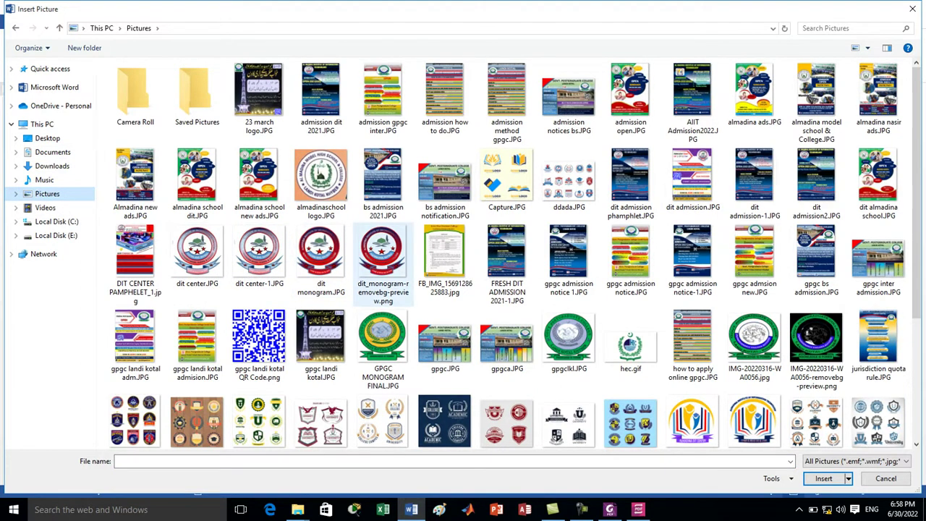
pyautogui.doubleClick(383, 253)
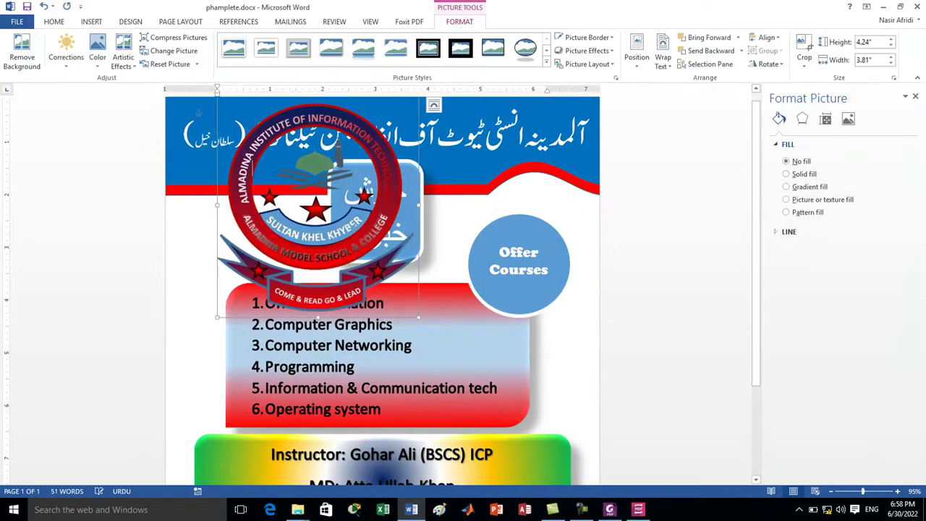
pyautogui.moveTo(418, 317); pyautogui.dragTo(274, 155)
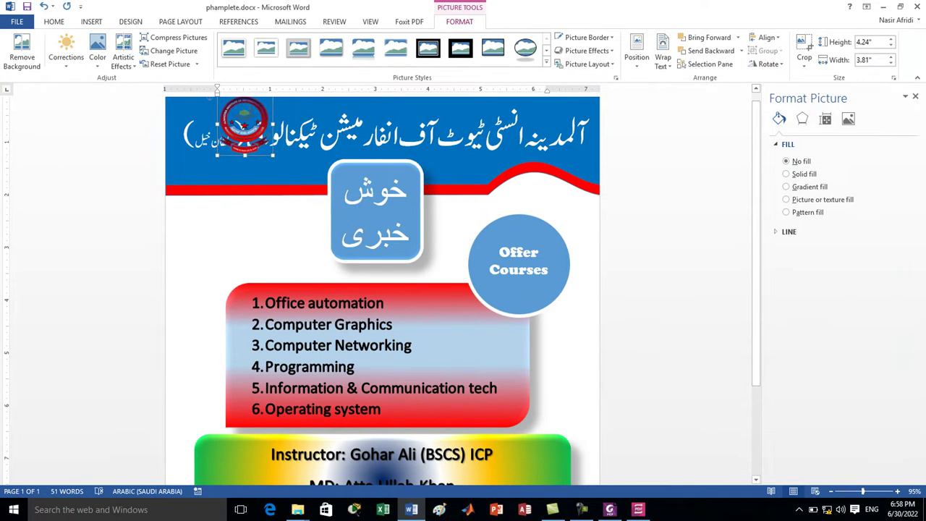
pyautogui.moveTo(245, 127); pyautogui.dragTo(218, 214)
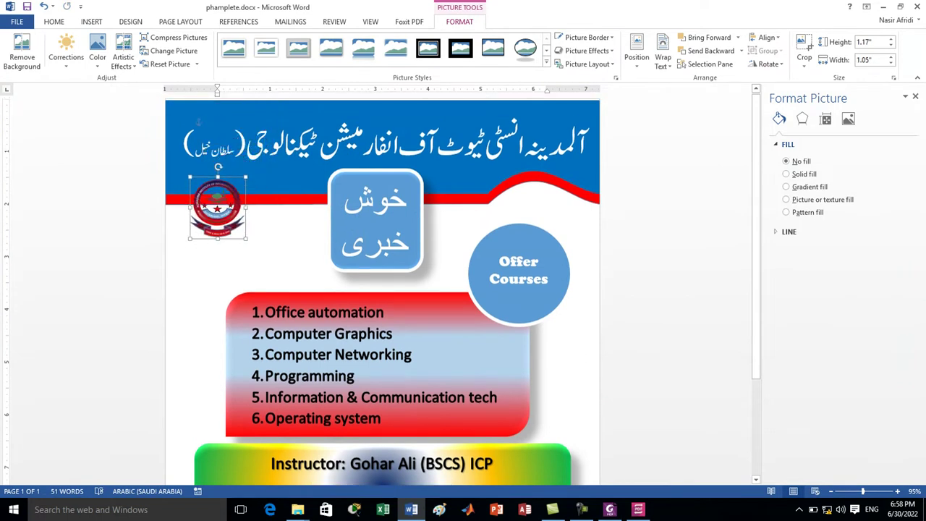
# Nudge the logo onto the red stripe and change its picture to dit center.JPG.
pyautogui.moveTo(218, 214)
pyautogui.mouseDown()
pyautogui.moveTo(206, 201)
pyautogui.moveTo(207, 221)
pyautogui.mouseUp()
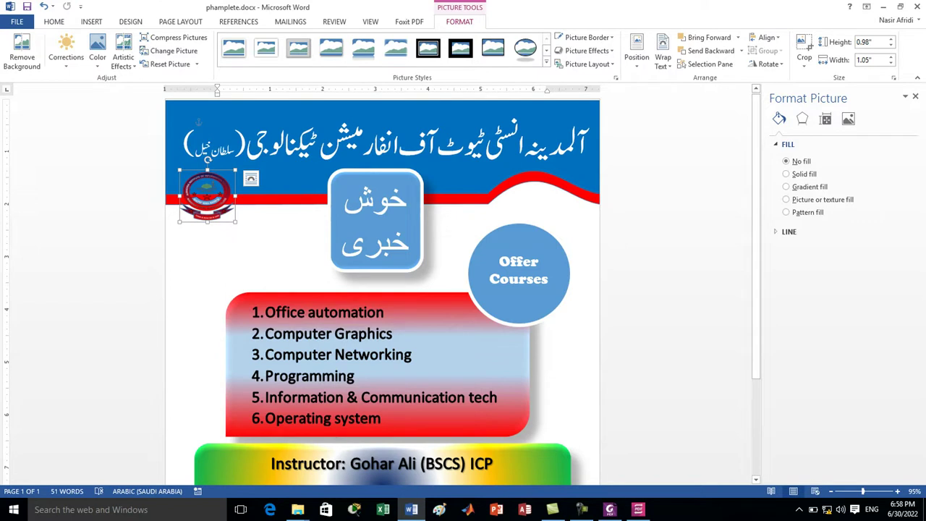
pyautogui.click(174, 50)
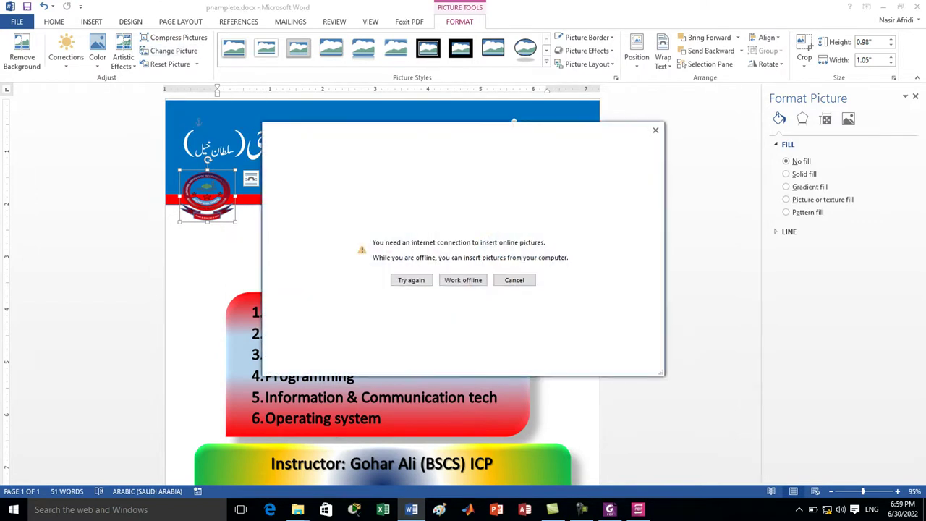
pyautogui.click(463, 280)
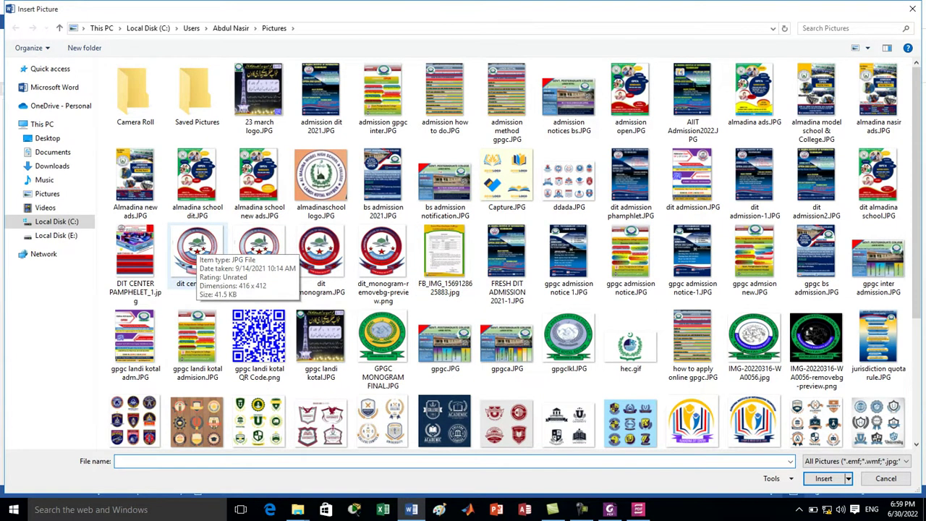
pyautogui.doubleClick(196, 245)
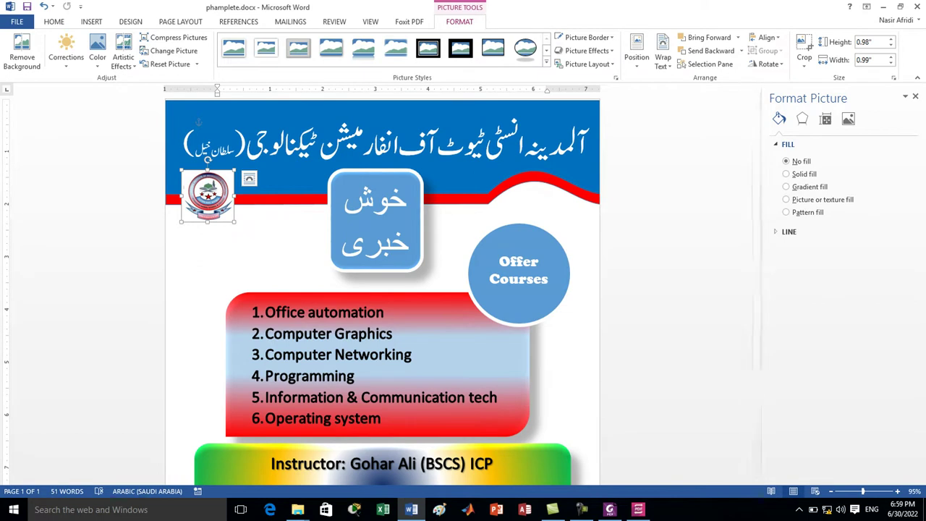
# Delete the location-pin, phone, Facebook and Gmail icons from the contact footer.
pyautogui.scroll(-3, 381, 289)
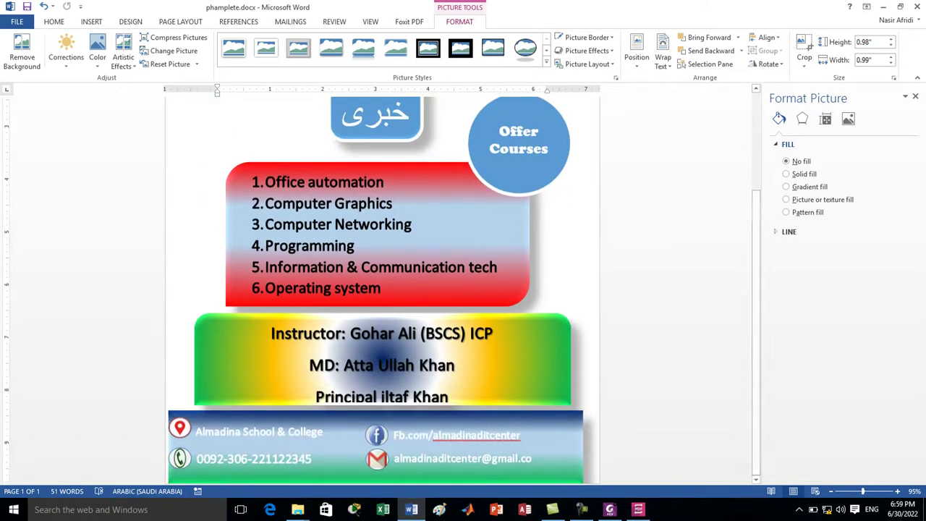
pyautogui.click(179, 428)
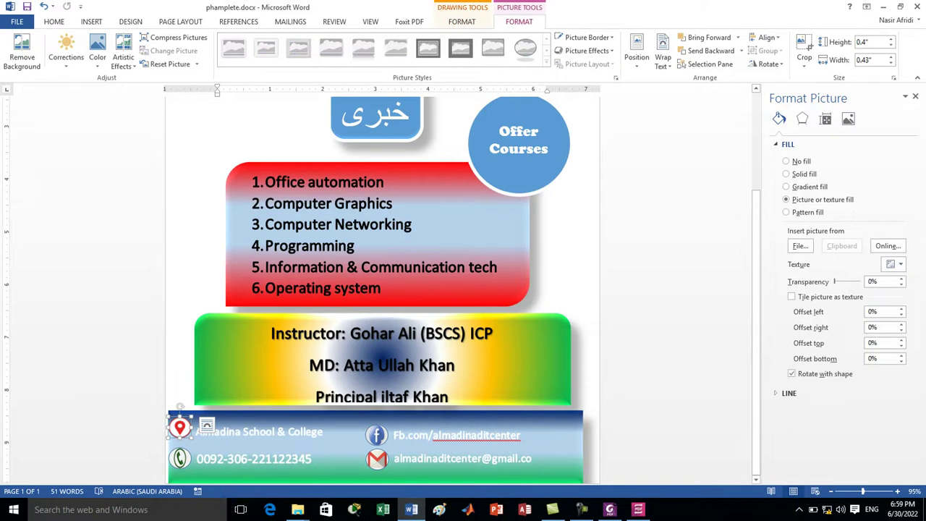
pyautogui.press('Delete')
pyautogui.click(180, 458)
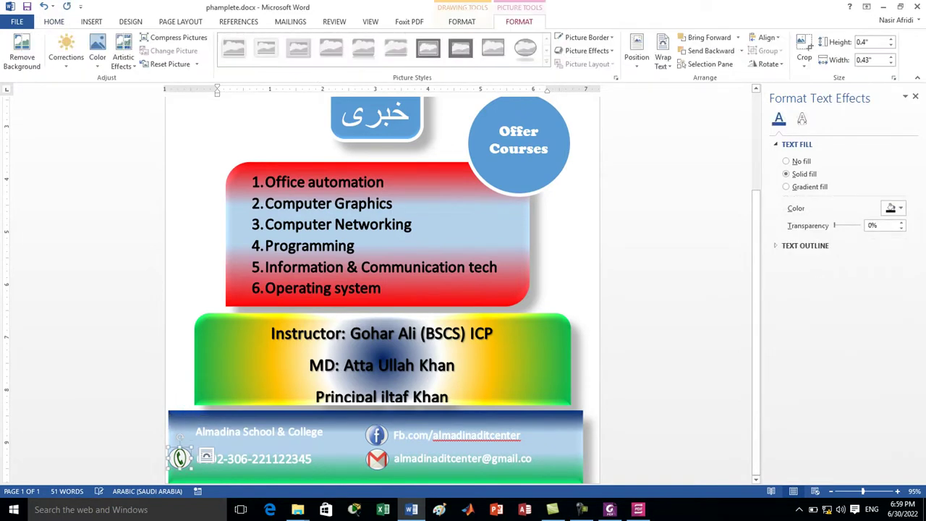
pyautogui.press('Delete')
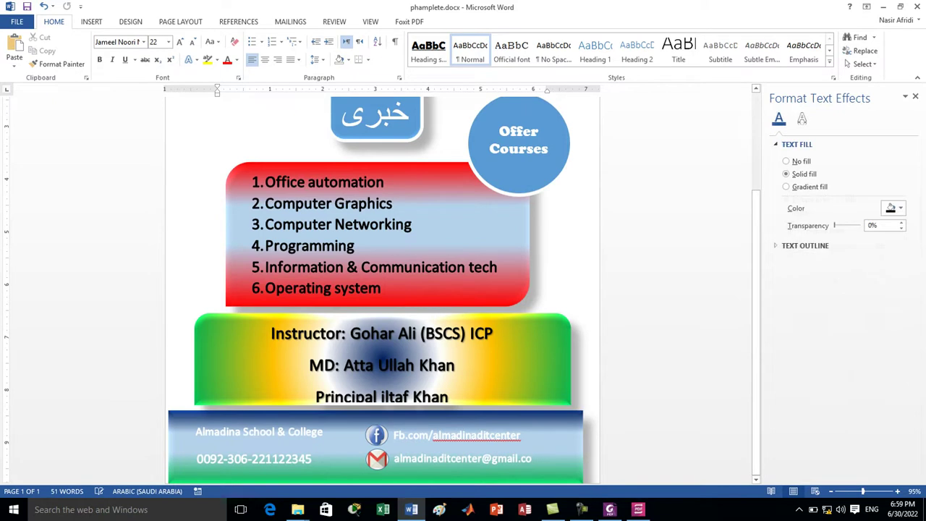
pyautogui.click(376, 435)
pyautogui.press('Delete')
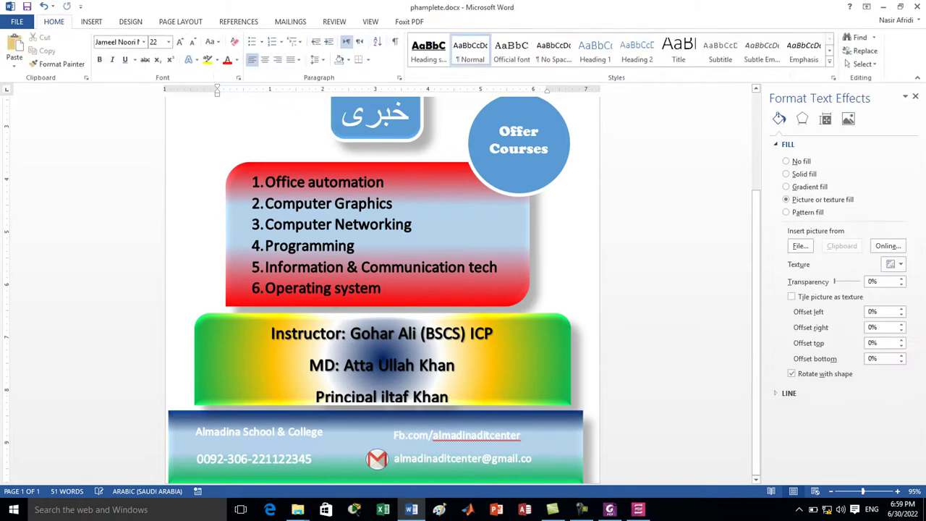
pyautogui.click(376, 458)
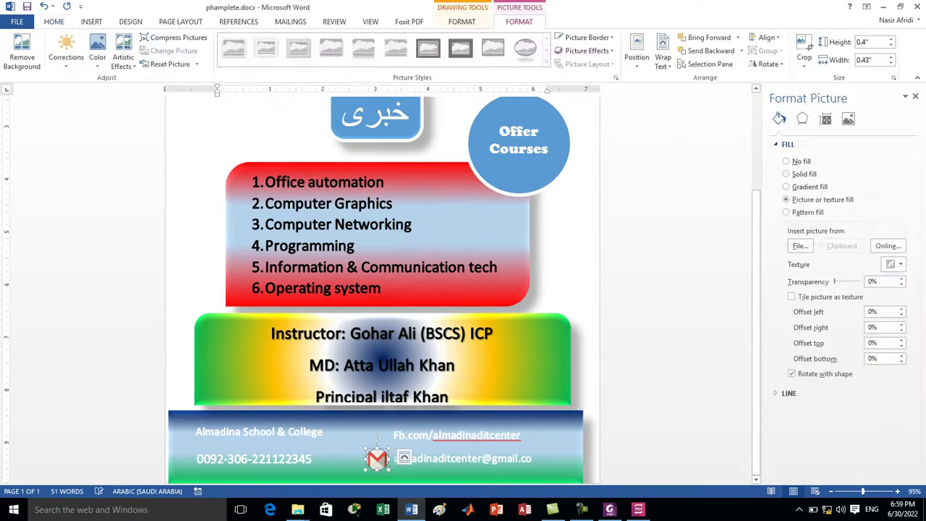
pyautogui.press('Delete')
# Start inserting a picture from Downloads > New folder (2).
pyautogui.click(91, 21)
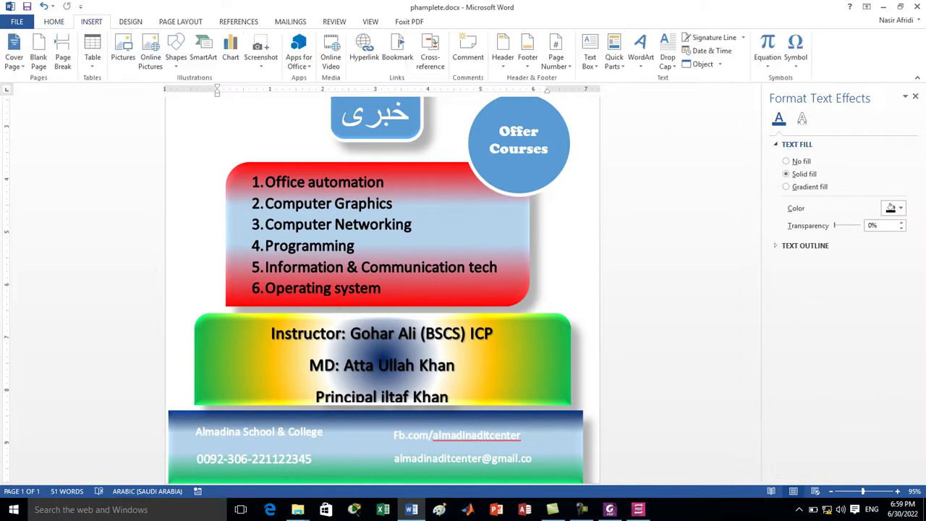
pyautogui.click(123, 52)
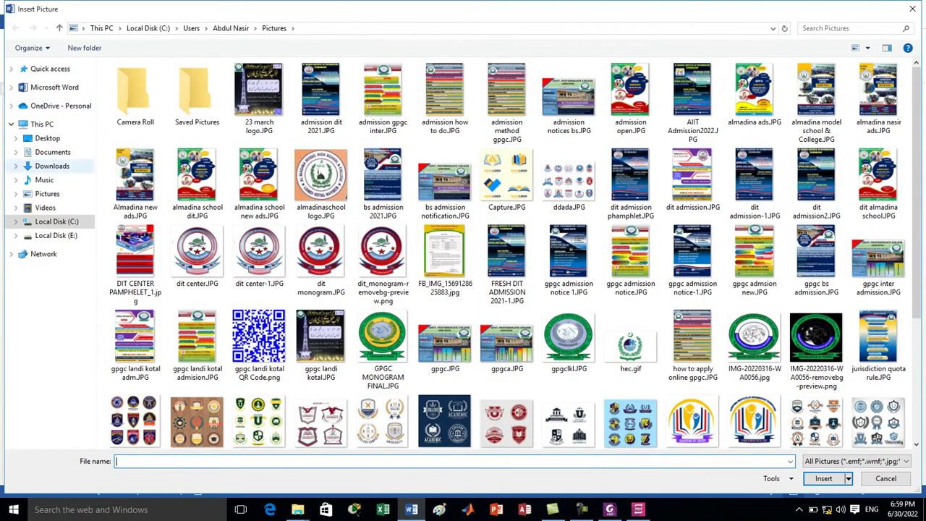
pyautogui.click(53, 165)
pyautogui.doubleClick(696, 94)
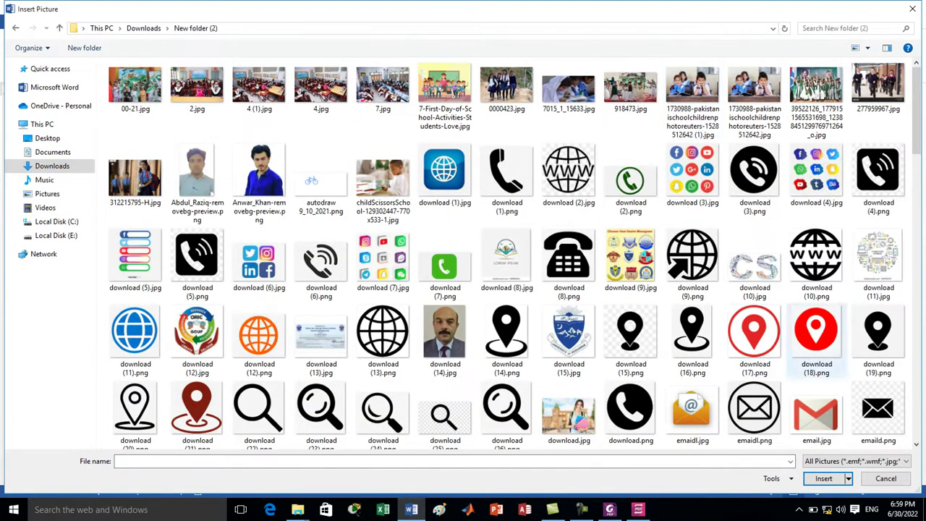
# Insert the red pin download (18).png, shrink it to 0.33 × 0.32 in, and place it beside Almadina School & College.
pyautogui.doubleClick(816, 333)
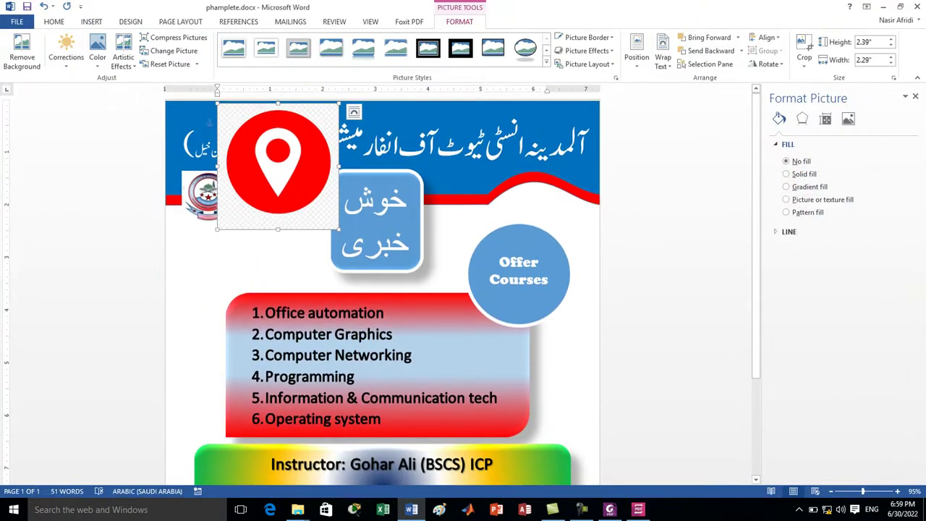
pyautogui.moveTo(277, 166); pyautogui.dragTo(270, 164)
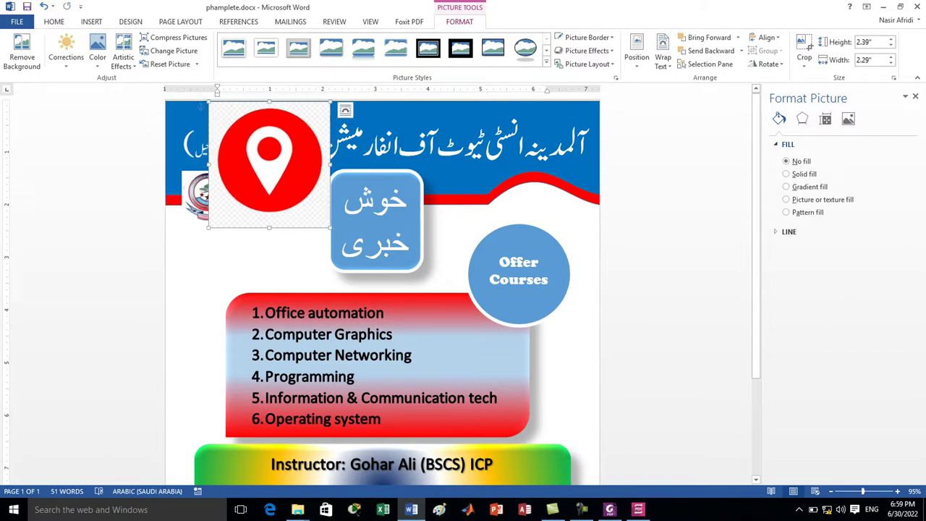
pyautogui.moveTo(329, 227); pyautogui.dragTo(272, 166)
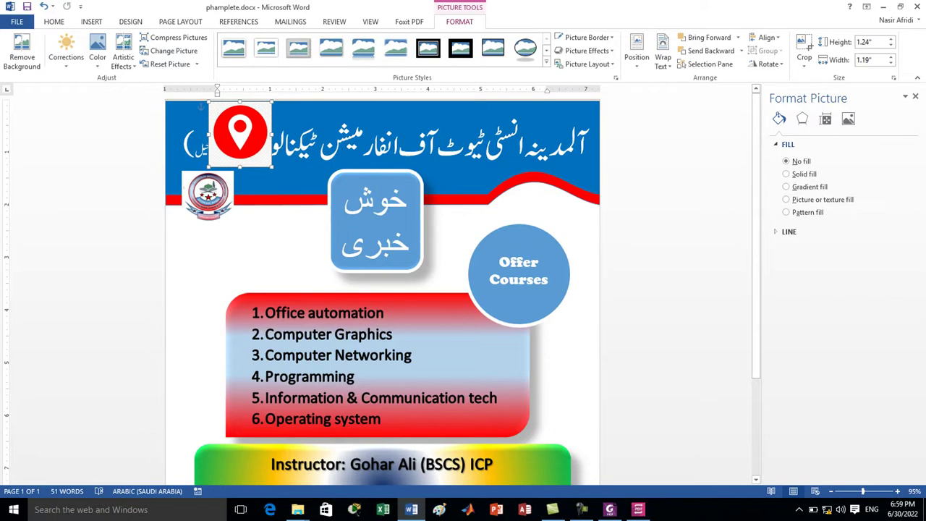
pyautogui.moveTo(272, 166); pyautogui.dragTo(227, 120)
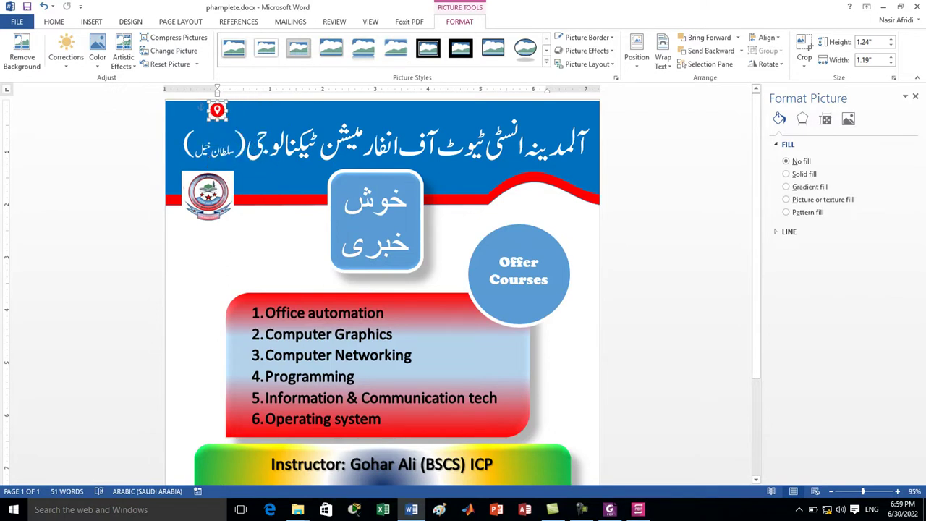
pyautogui.moveTo(217, 110)
pyautogui.mouseDown()
pyautogui.moveTo(248, 378)
pyautogui.moveTo(213, 450)
pyautogui.mouseUp()
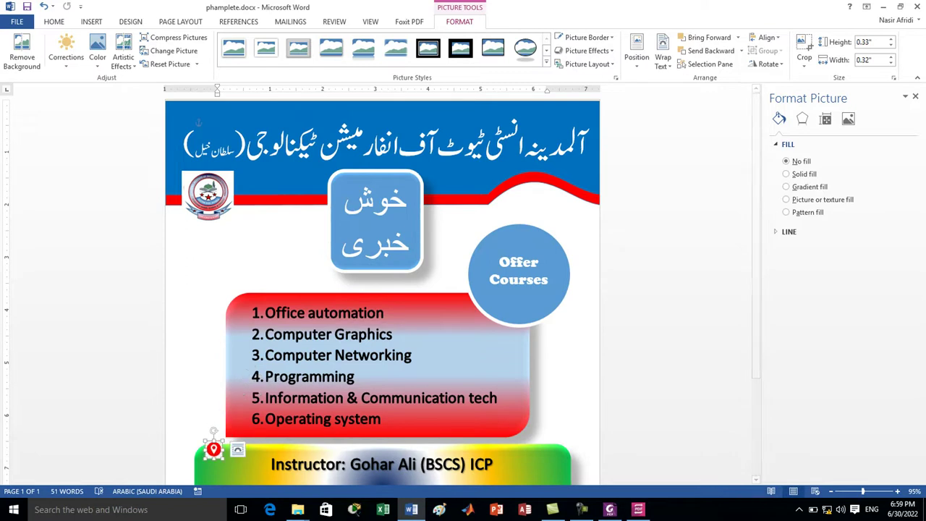
pyautogui.scroll(-3, 381, 289)
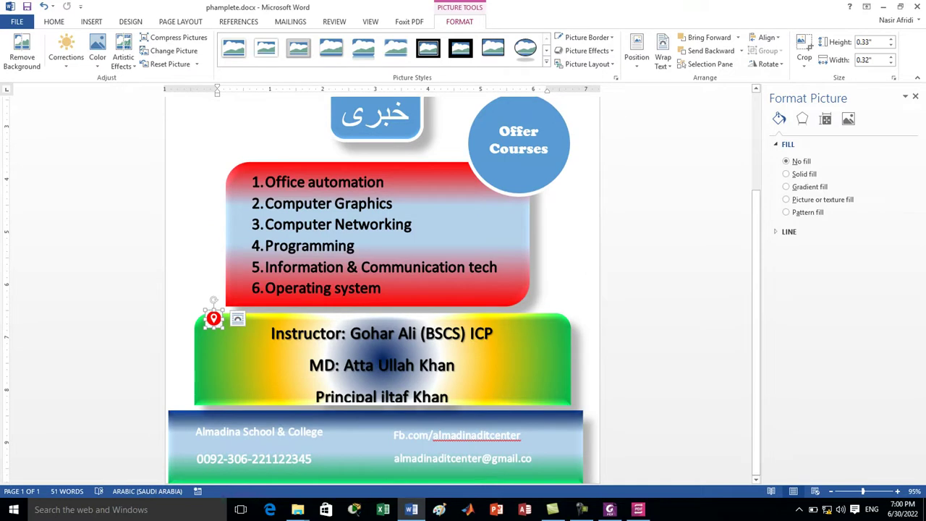
pyautogui.moveTo(213, 318); pyautogui.dragTo(183, 432)
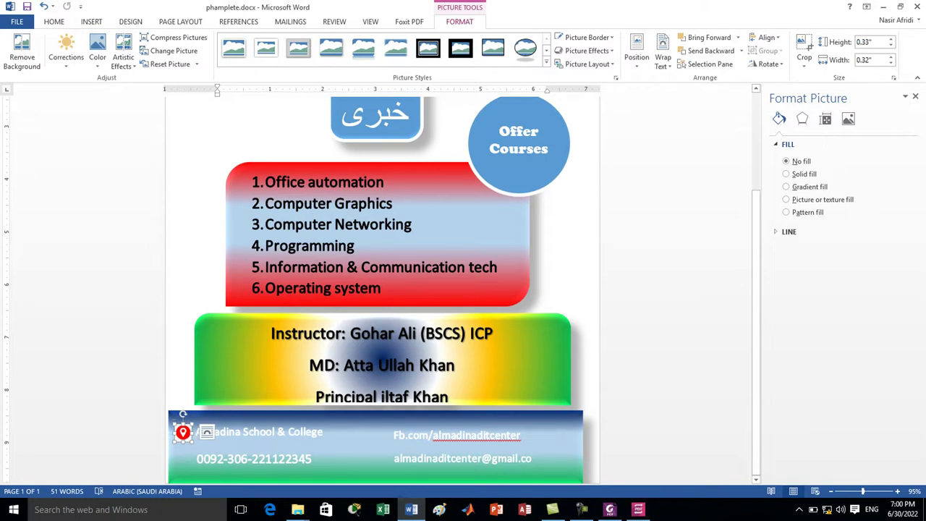
pyautogui.hotkey('ctrl', 'a')
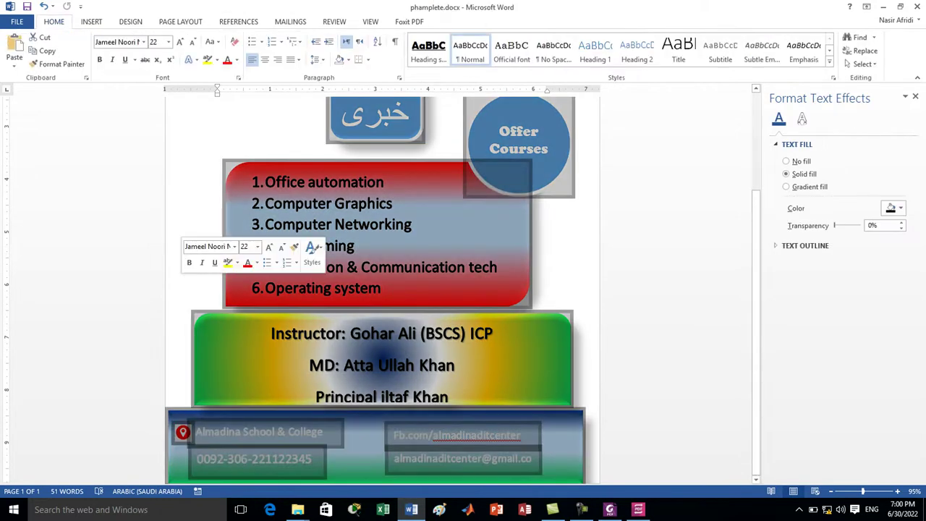
# Insert the download (3).png phone icon into the flyer.
pyautogui.click(374, 414)
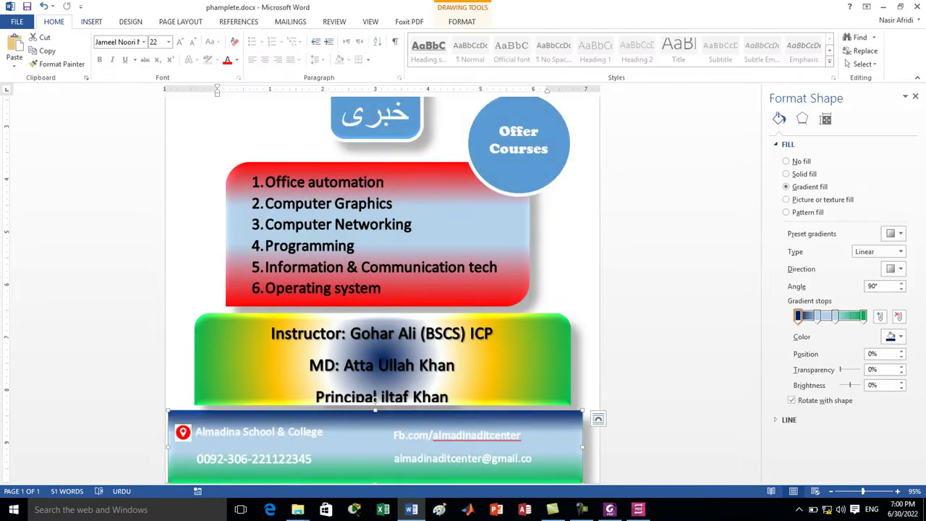
pyautogui.click(91, 21)
pyautogui.click(123, 49)
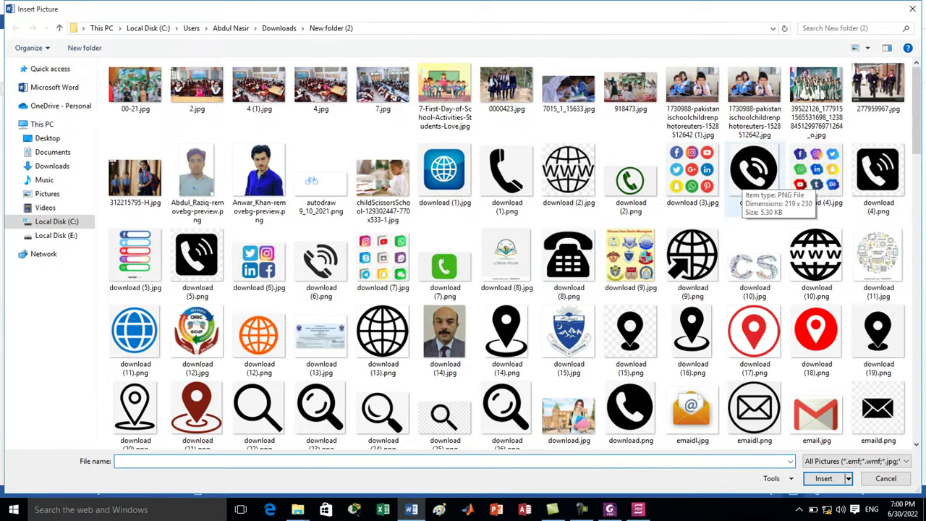
pyautogui.doubleClick(754, 177)
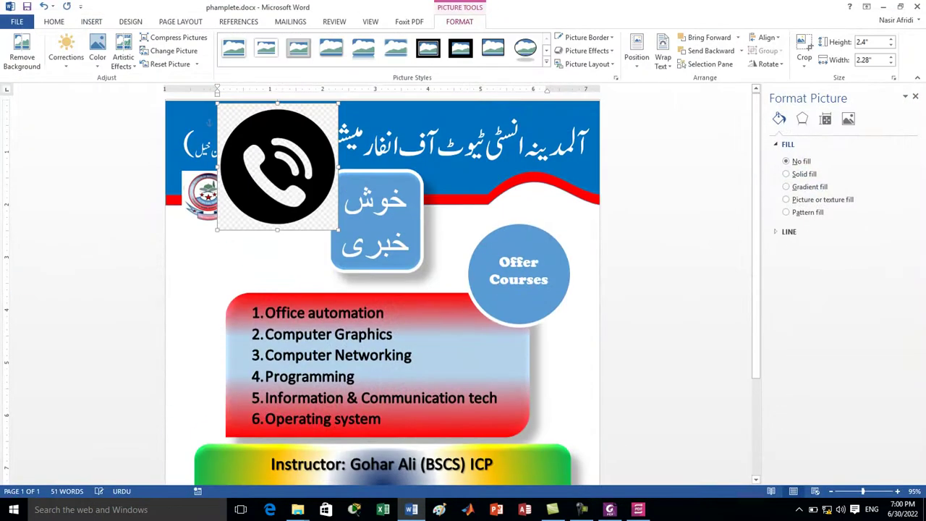
# Shrink the phone icon to 0.31 × 0.3 in and place it beside the footer phone number.
pyautogui.moveTo(338, 230); pyautogui.dragTo(271, 158)
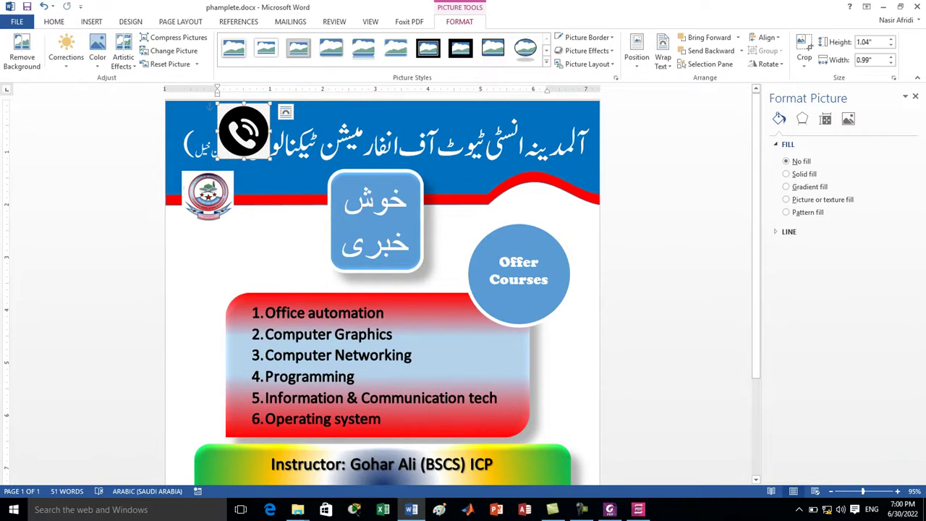
pyautogui.moveTo(271, 158); pyautogui.dragTo(239, 125)
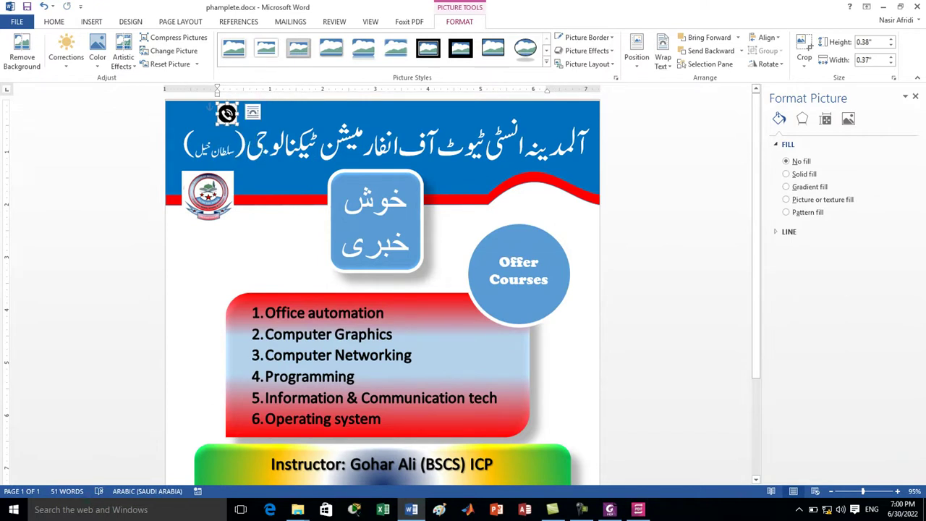
pyautogui.moveTo(226, 114); pyautogui.dragTo(201, 315)
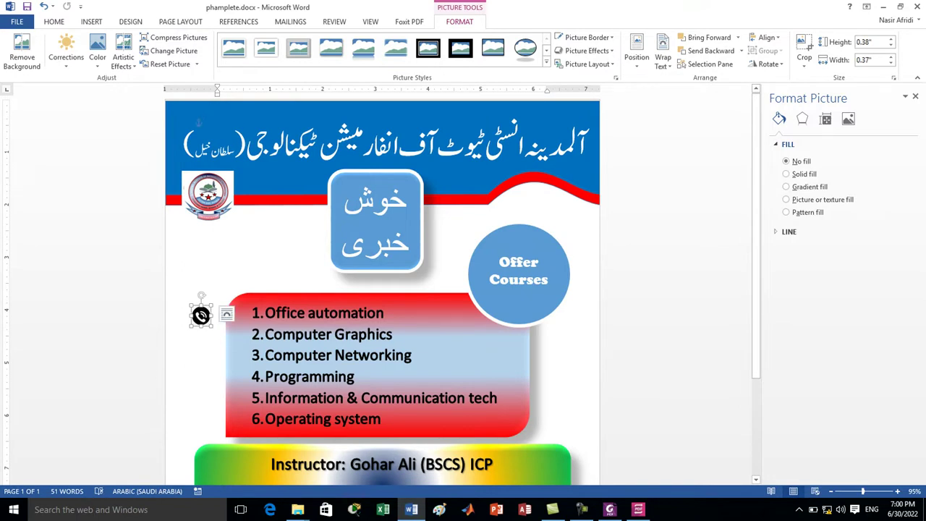
pyautogui.scroll(-2, 383, 289)
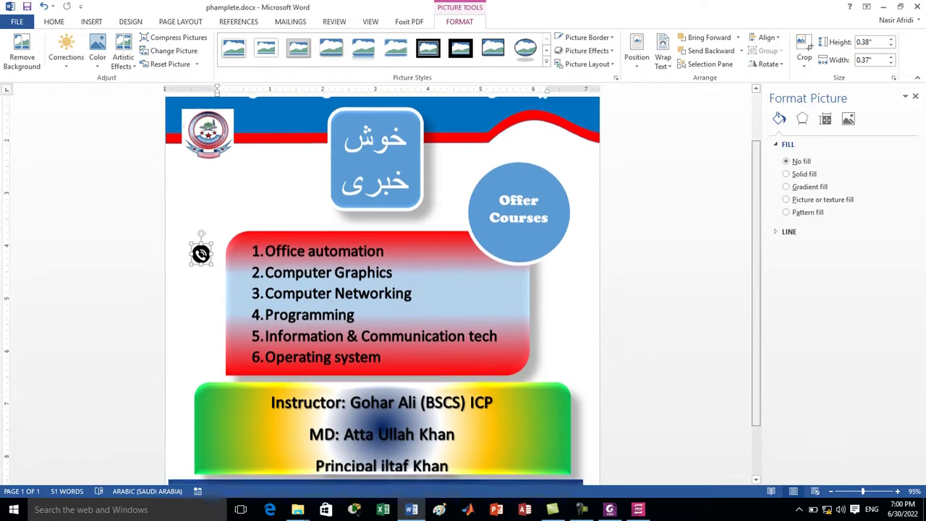
pyautogui.scroll(-2, 384, 290)
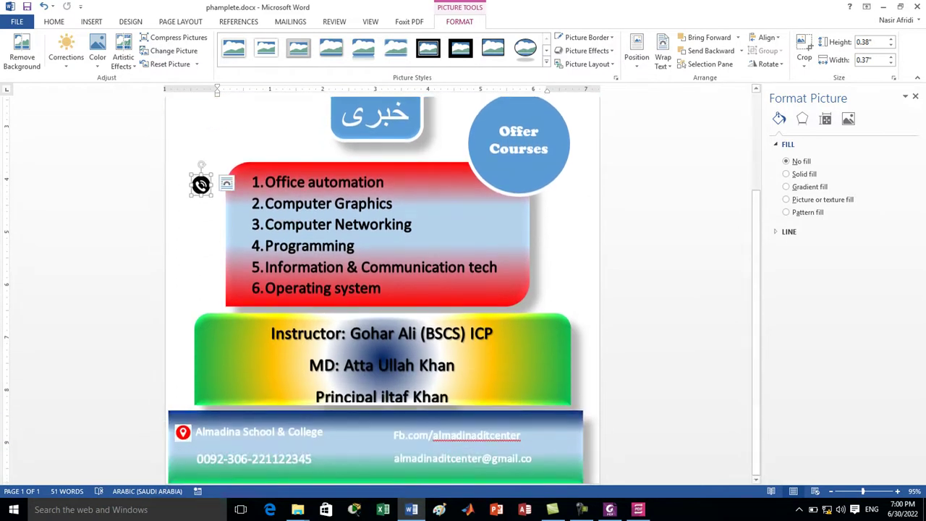
pyautogui.moveTo(201, 184); pyautogui.dragTo(184, 455)
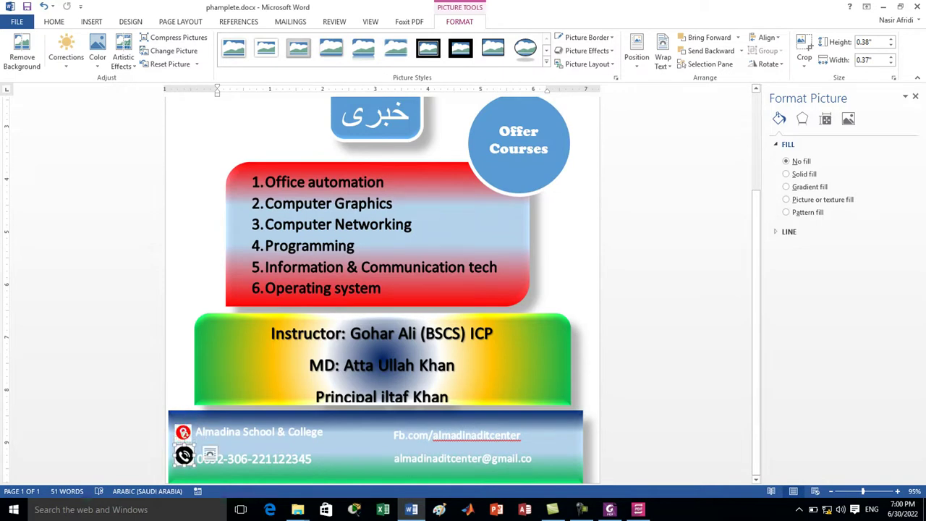
pyautogui.moveTo(185, 454); pyautogui.dragTo(183, 454)
pyautogui.hotkey('ctrl', 'a')
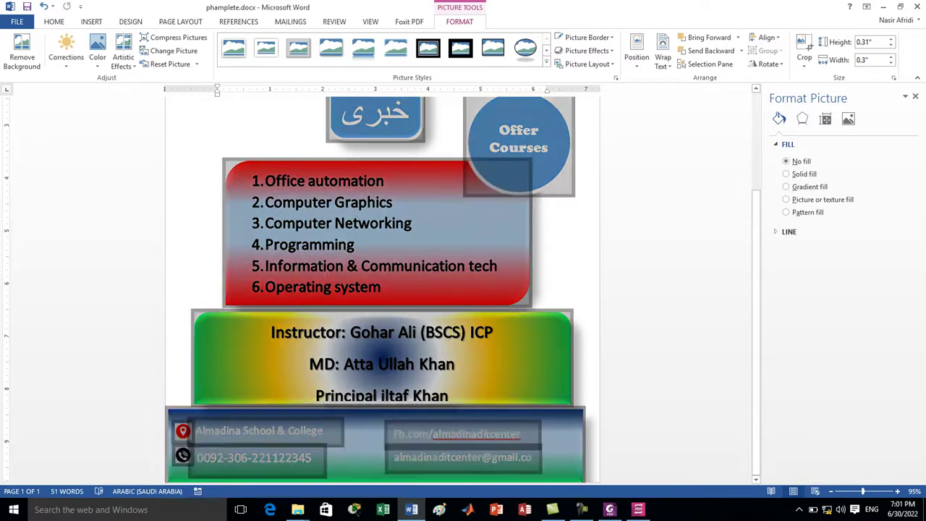
# Insert email.jpg, shrink it to 0.44 × 0.61 in, and place it beside the footer e-mail address.
pyautogui.click(375, 403)
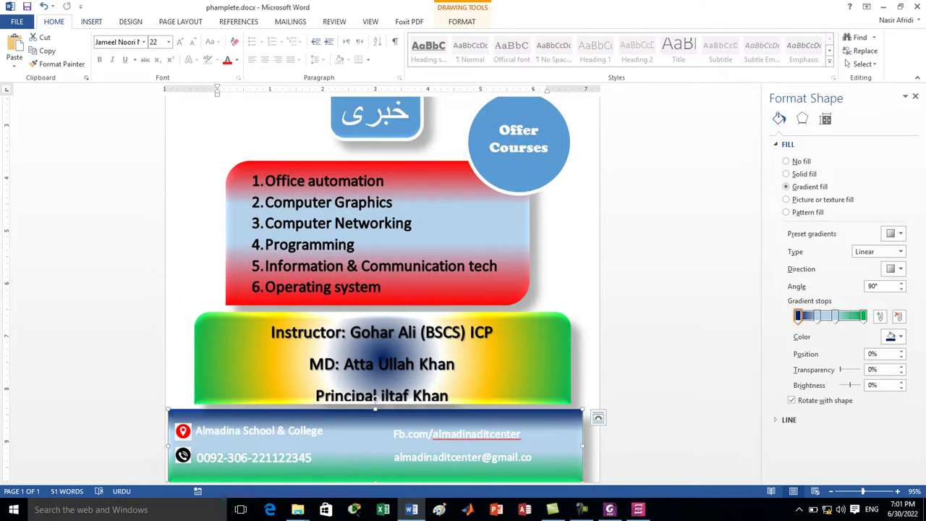
pyautogui.click(91, 21)
pyautogui.click(123, 52)
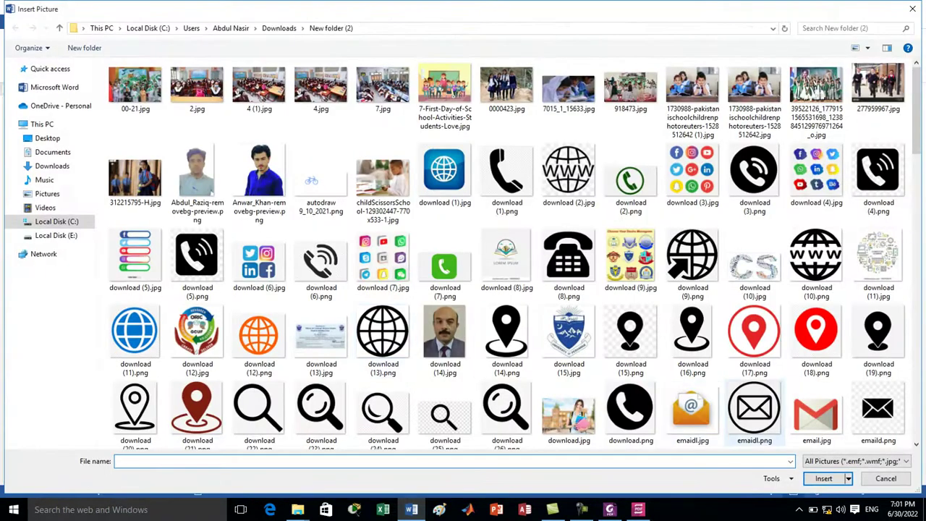
pyautogui.click(816, 411)
pyautogui.press('Return')
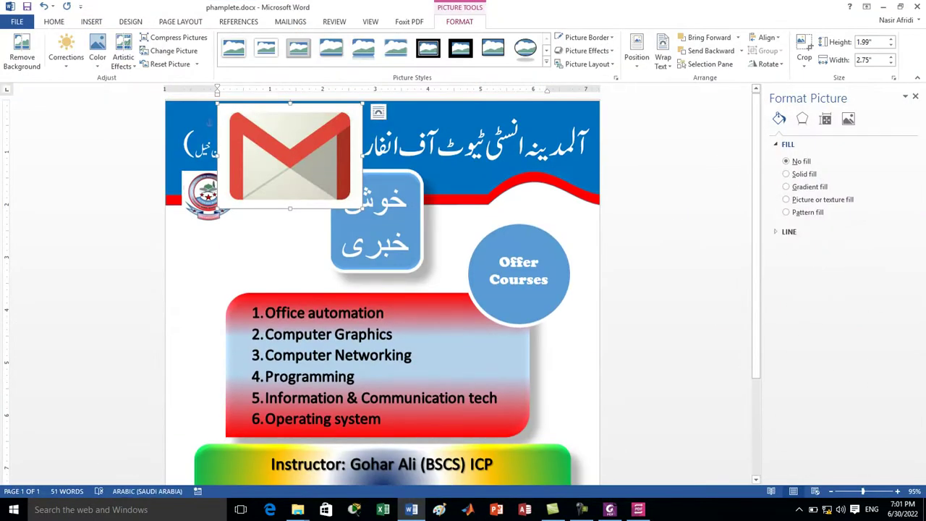
pyautogui.moveTo(362, 208); pyautogui.dragTo(284, 152)
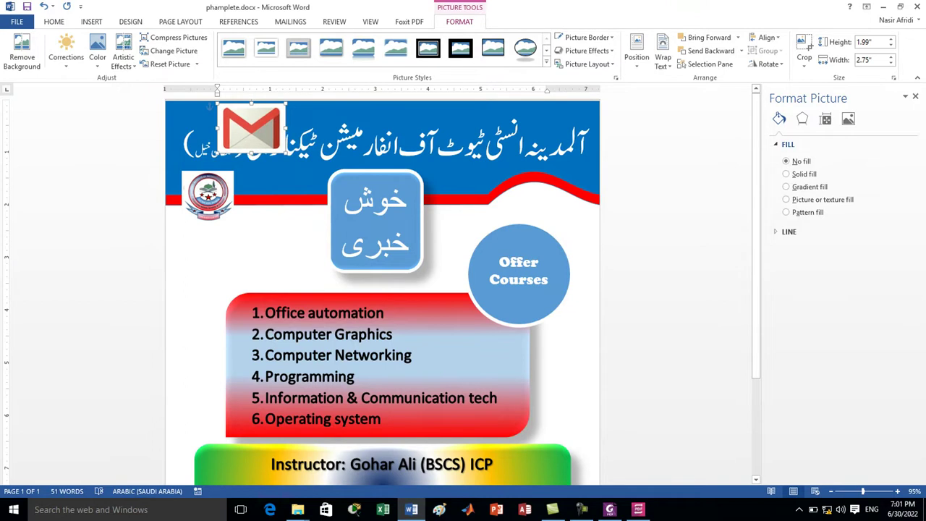
pyautogui.moveTo(285, 152); pyautogui.dragTo(252, 128)
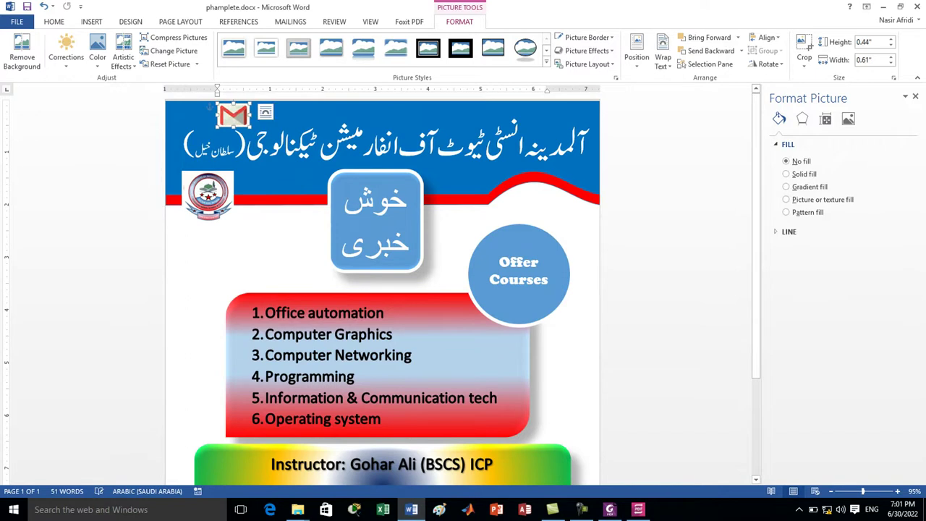
pyautogui.moveTo(233, 116); pyautogui.dragTo(227, 450)
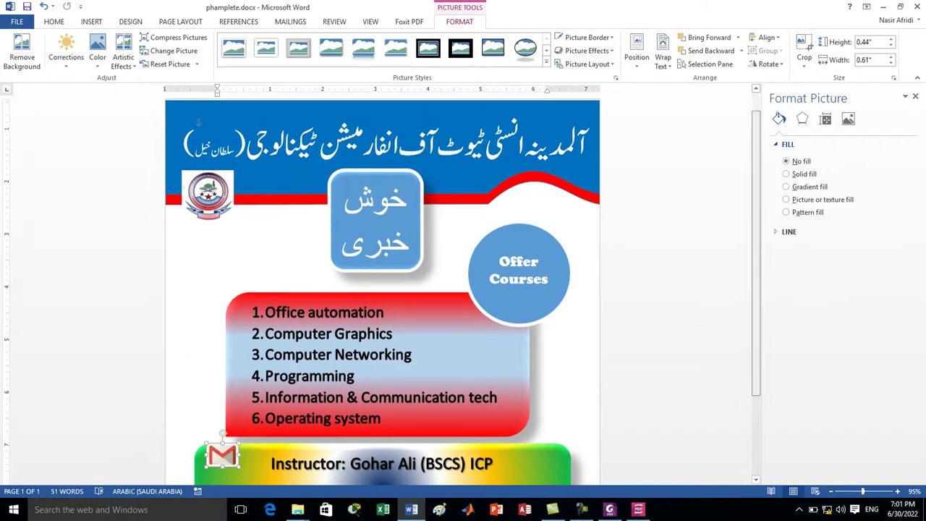
pyautogui.scroll(-3, 382, 289)
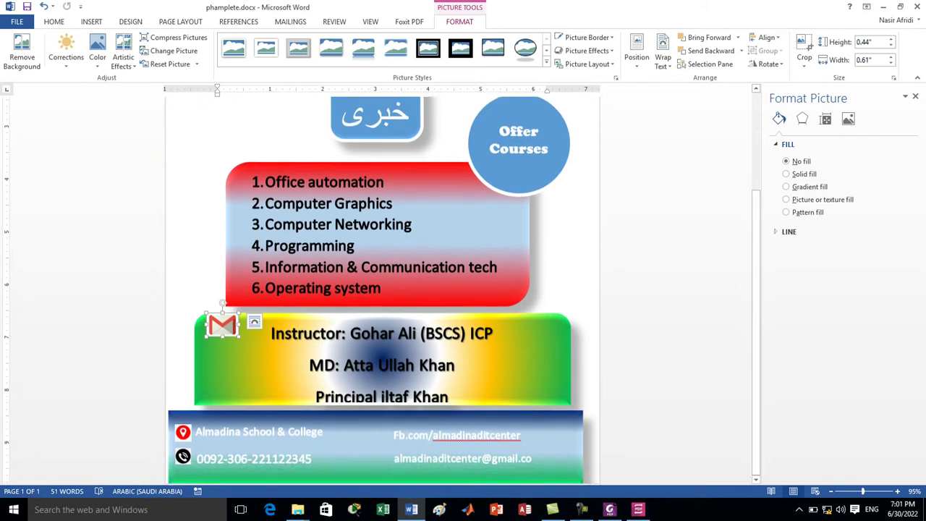
pyautogui.moveTo(222, 325); pyautogui.dragTo(372, 457)
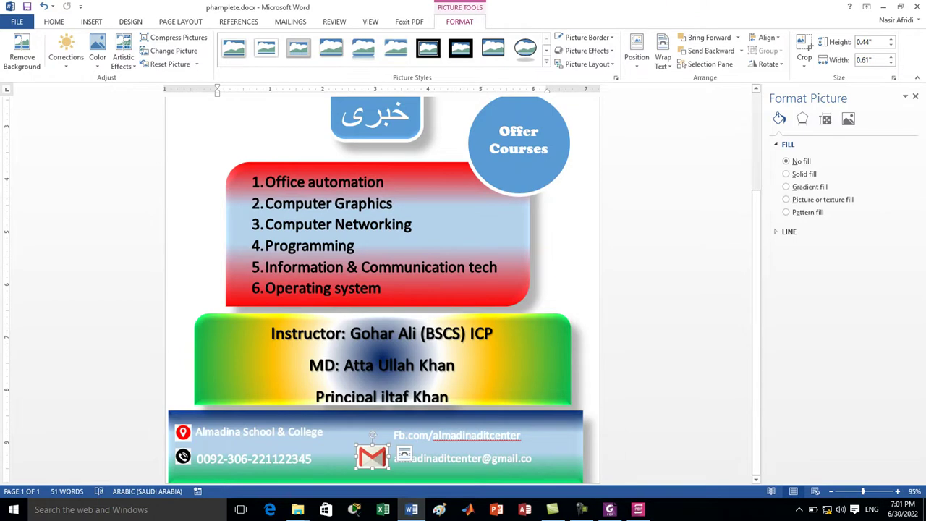
# Insert the images (9).png Facebook picture into the flyer.
pyautogui.click(91, 21)
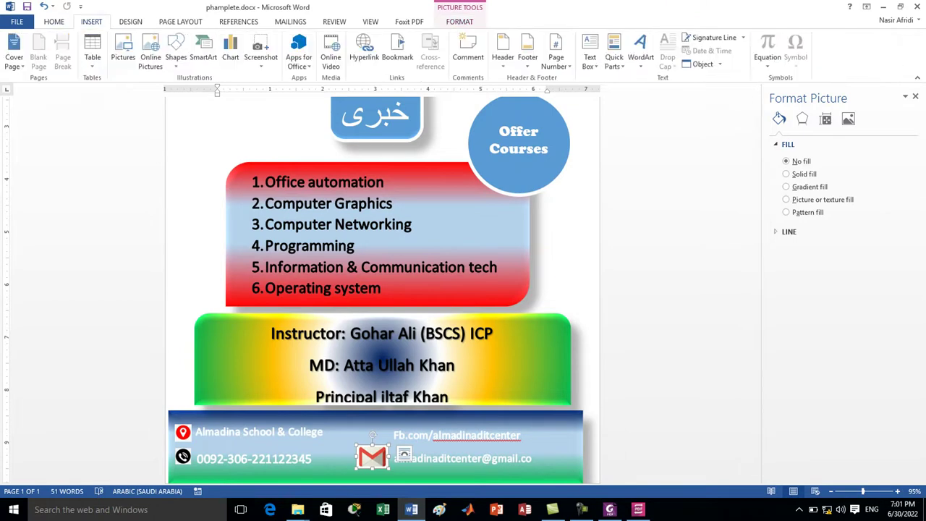
pyautogui.click(122, 50)
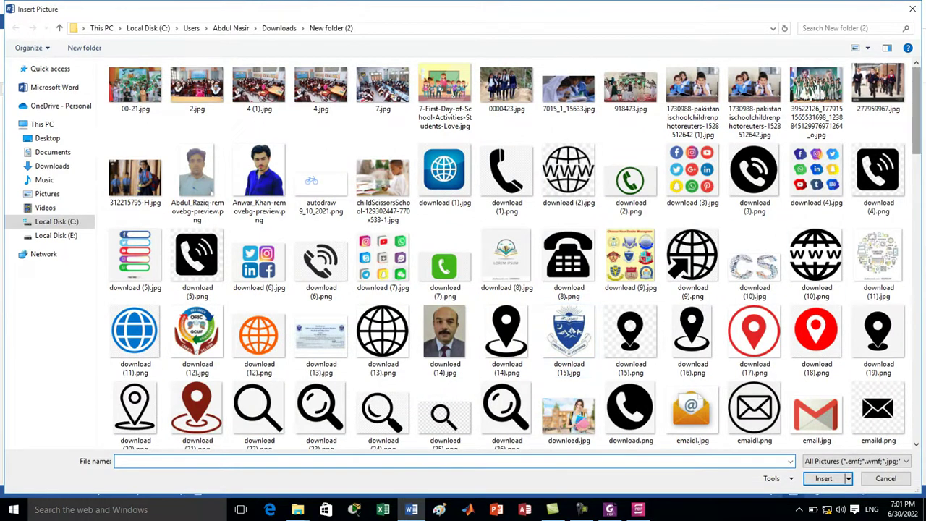
pyautogui.scroll(-10, 810, 127)
pyautogui.scroll(-5, 810, 127)
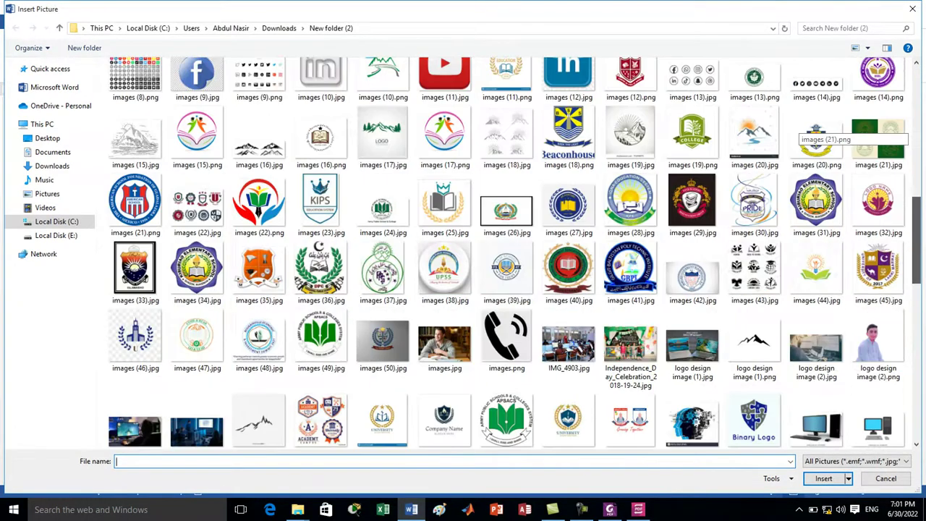
pyautogui.scroll(2, 810, 127)
pyautogui.scroll(5, 810, 127)
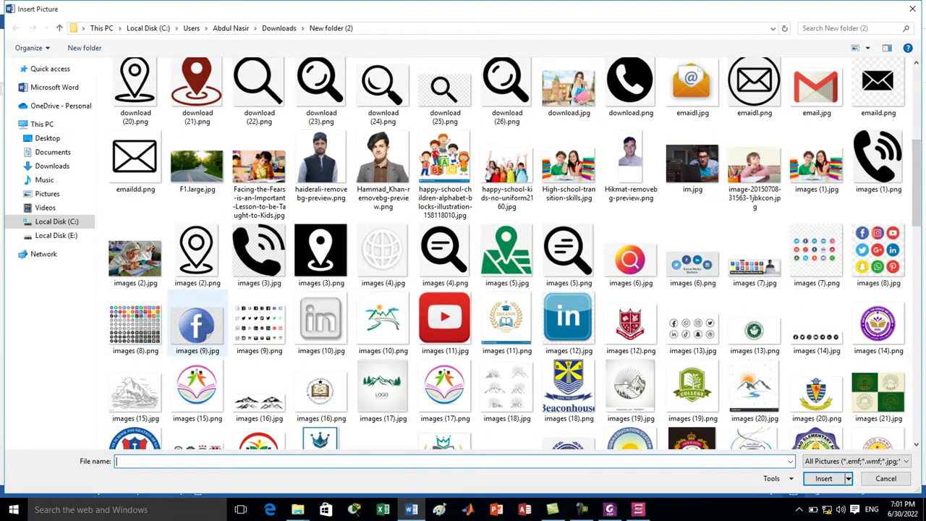
pyautogui.doubleClick(196, 323)
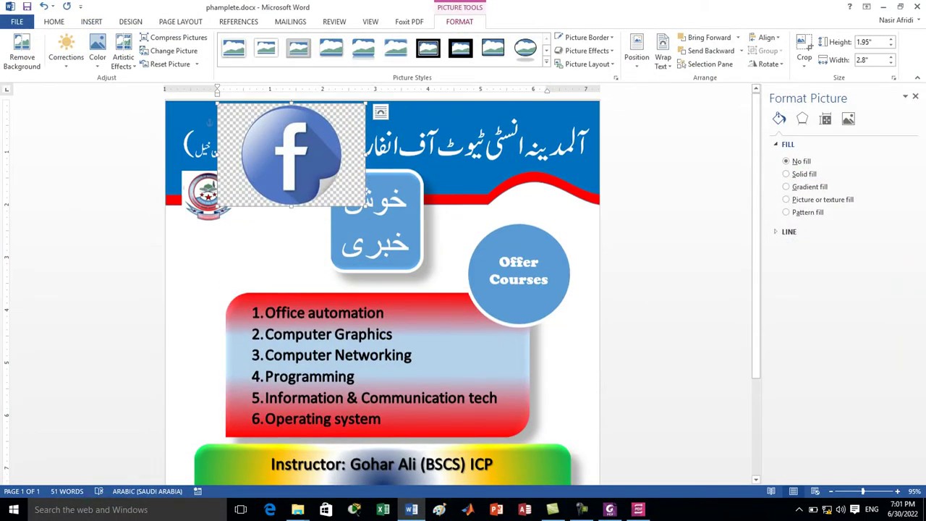
# Shrink the Facebook icon to about 0.34 by 0.49 inches and place it beside the Fb.com footer line.
pyautogui.moveTo(365, 206); pyautogui.dragTo(271, 141)
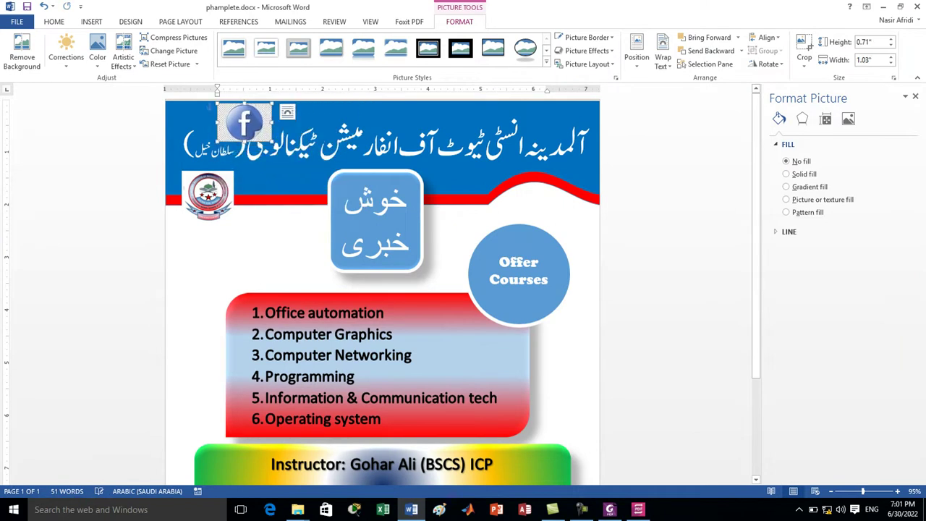
pyautogui.moveTo(273, 142)
pyautogui.mouseDown()
pyautogui.moveTo(252, 127)
pyautogui.moveTo(222, 387)
pyautogui.mouseUp()
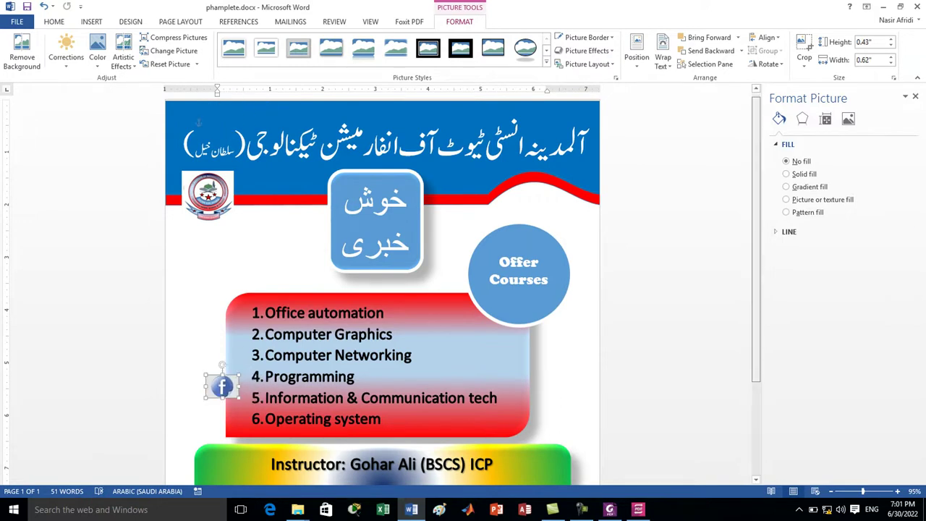
pyautogui.scroll(-3, 382, 289)
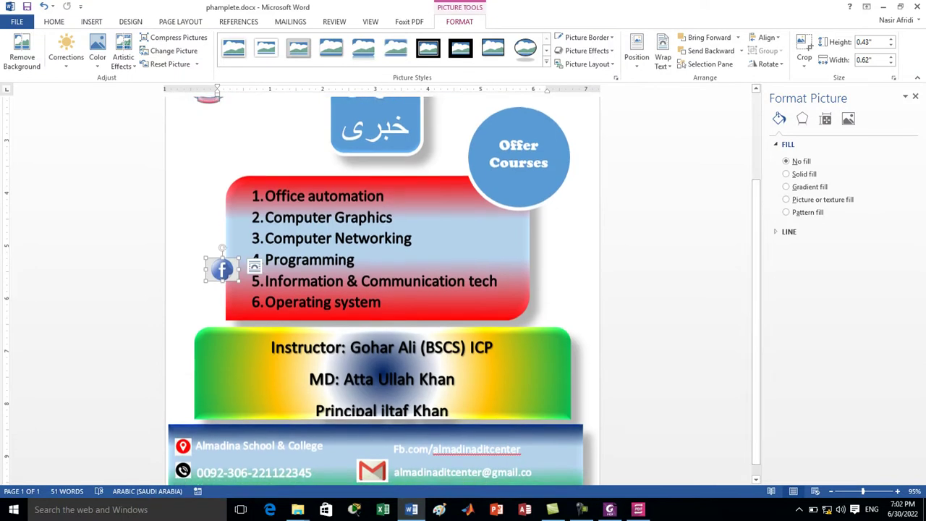
pyautogui.moveTo(239, 281)
pyautogui.mouseDown()
pyautogui.moveTo(233, 277)
pyautogui.moveTo(369, 427)
pyautogui.moveTo(369, 443)
pyautogui.mouseUp()
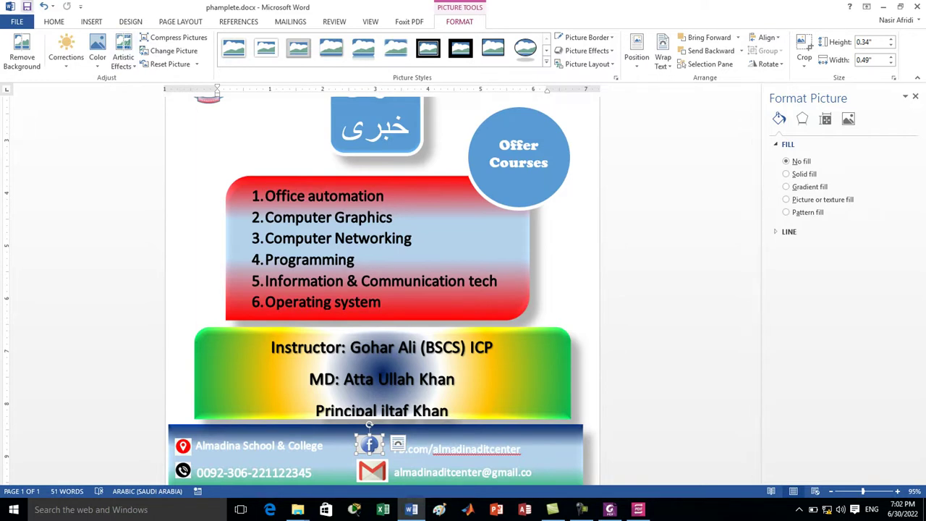
# Save the flyer to the Desktop as phamplete1, with PDF as the file type.
pyautogui.click(54, 22)
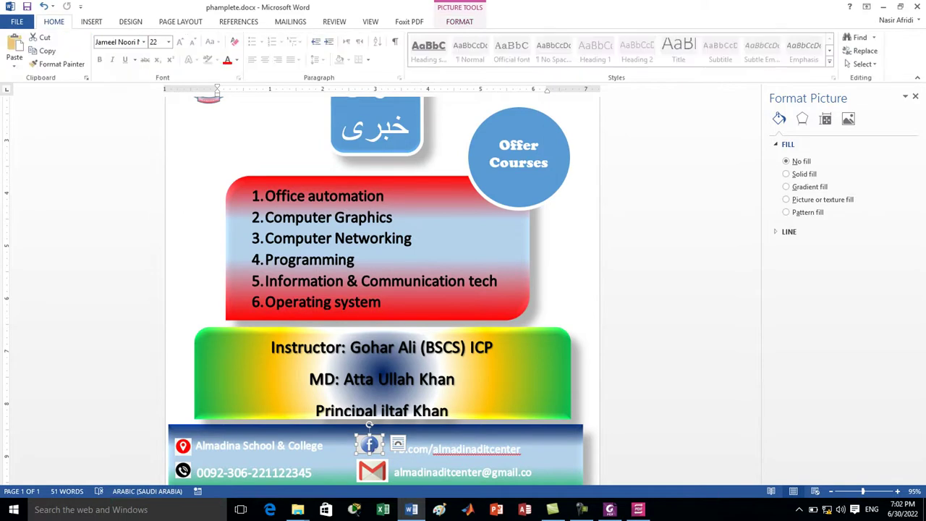
pyautogui.click(16, 21)
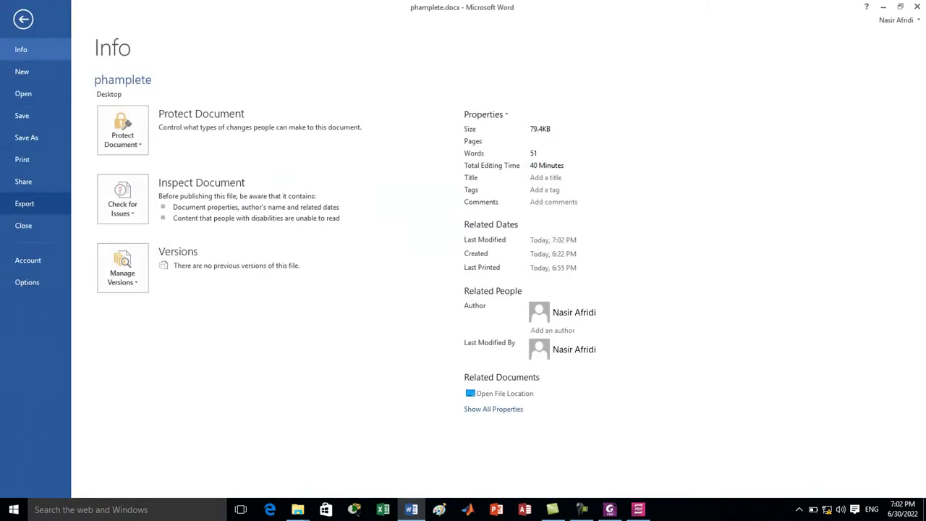
pyautogui.click(26, 138)
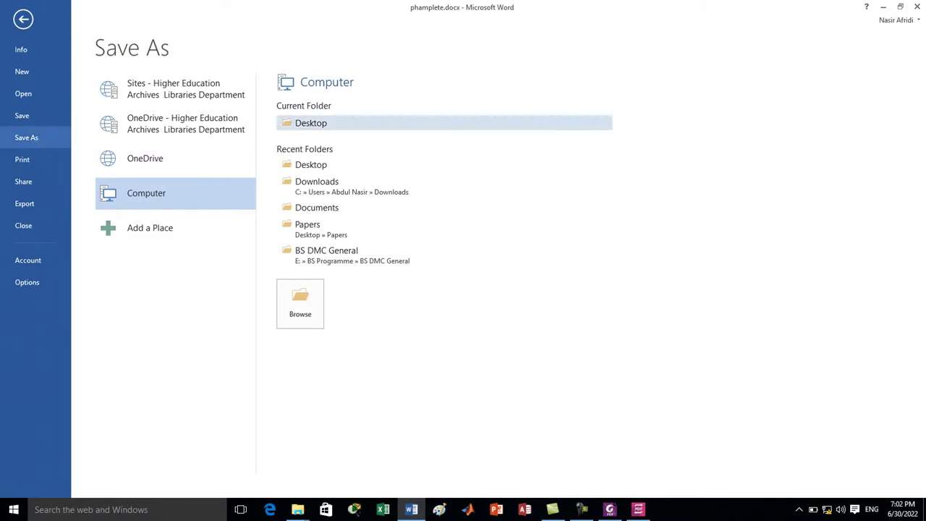
pyautogui.click(311, 122)
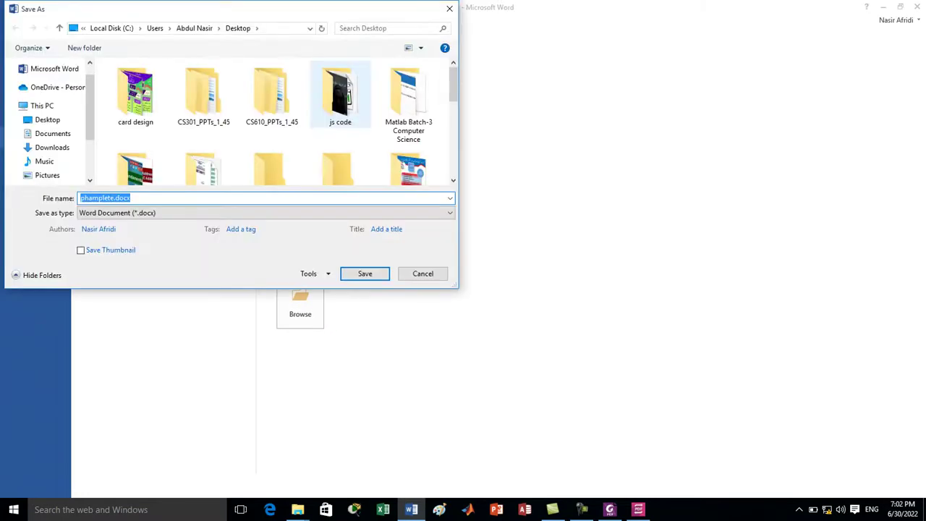
pyautogui.click(114, 197)
pyautogui.write('1')
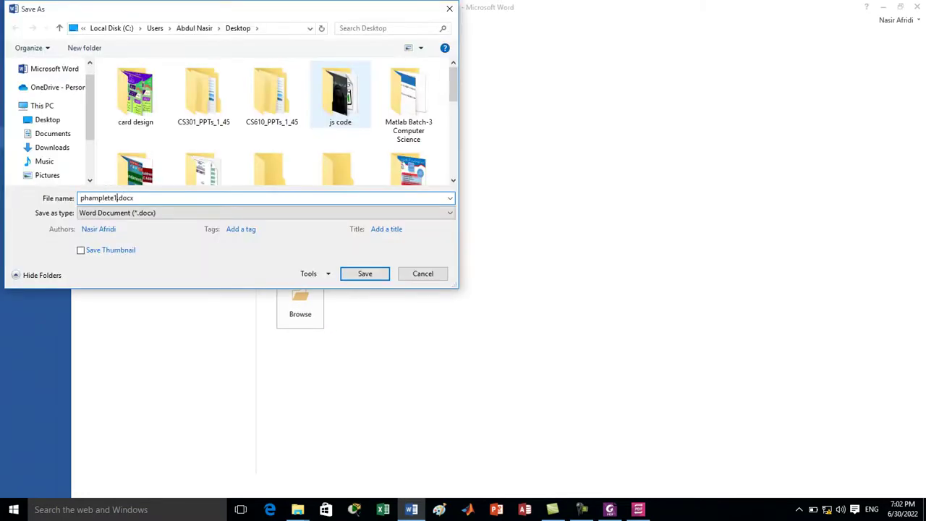
pyautogui.press('Tab')
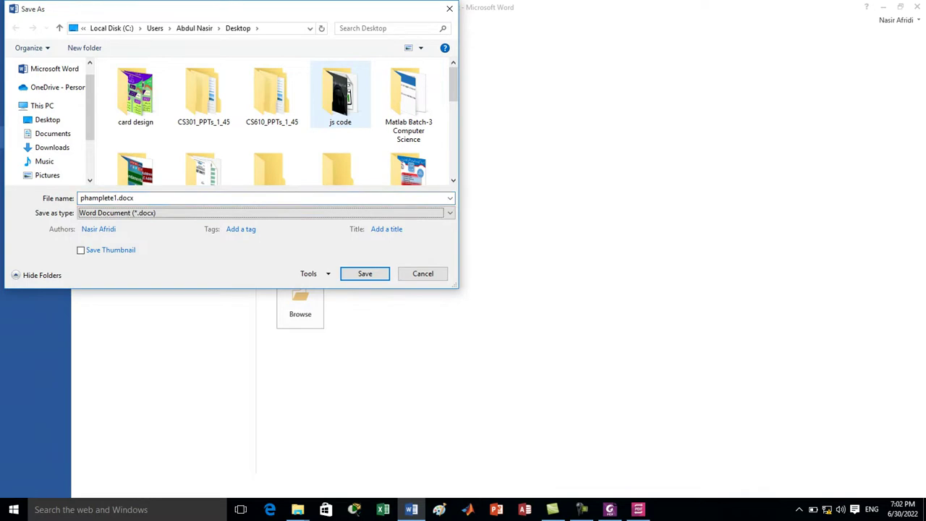
pyautogui.press('p')
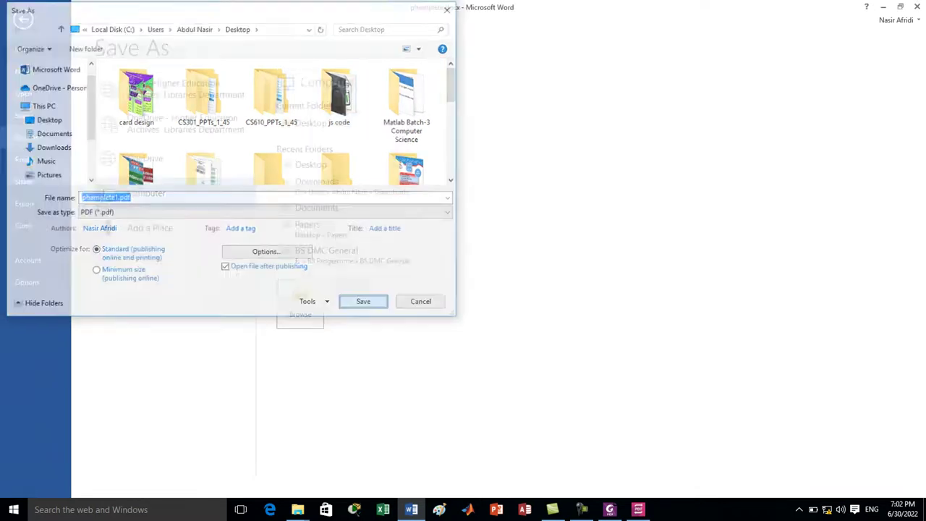
pyautogui.click(365, 303)
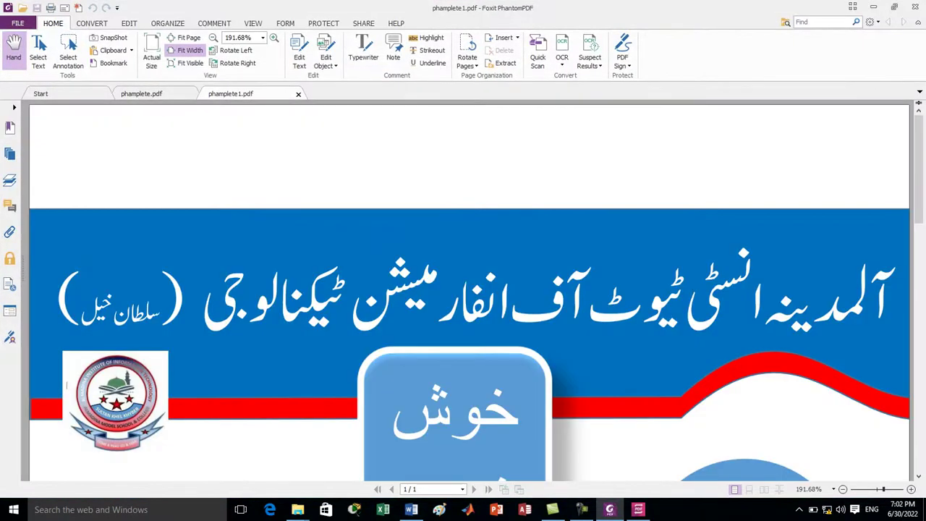
# Compare the older phamplete.pdf with the new phamplete1.pdf in Foxit.
pyautogui.moveTo(918, 170); pyautogui.dragTo(919, 340)
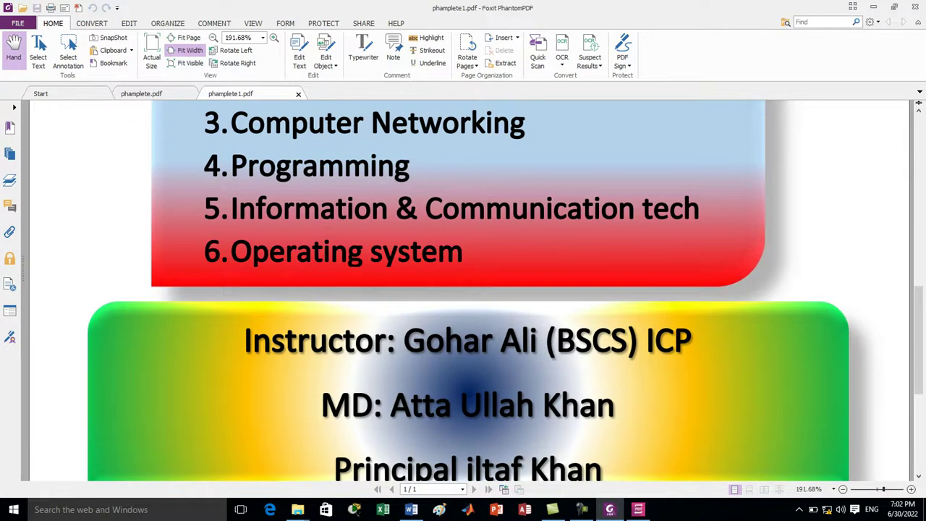
pyautogui.click(141, 93)
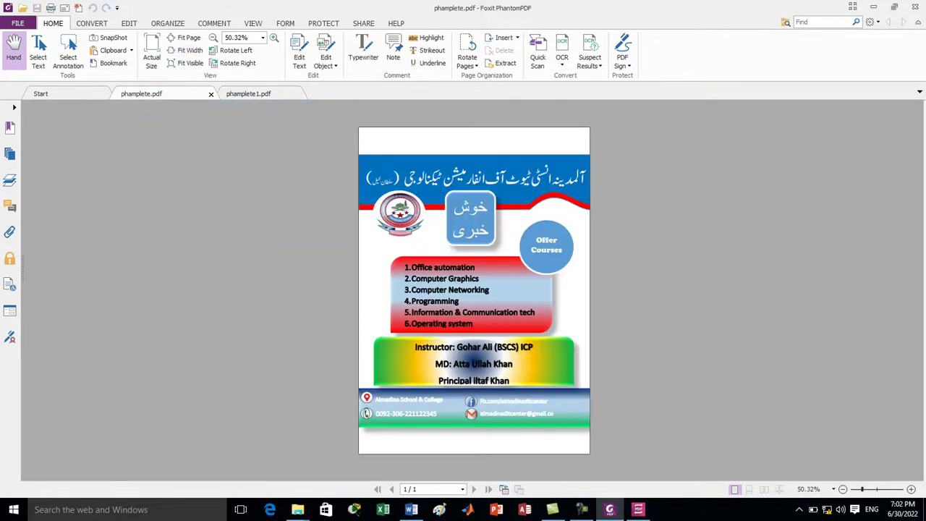
pyautogui.hotkey('ctrl', 'Tab')
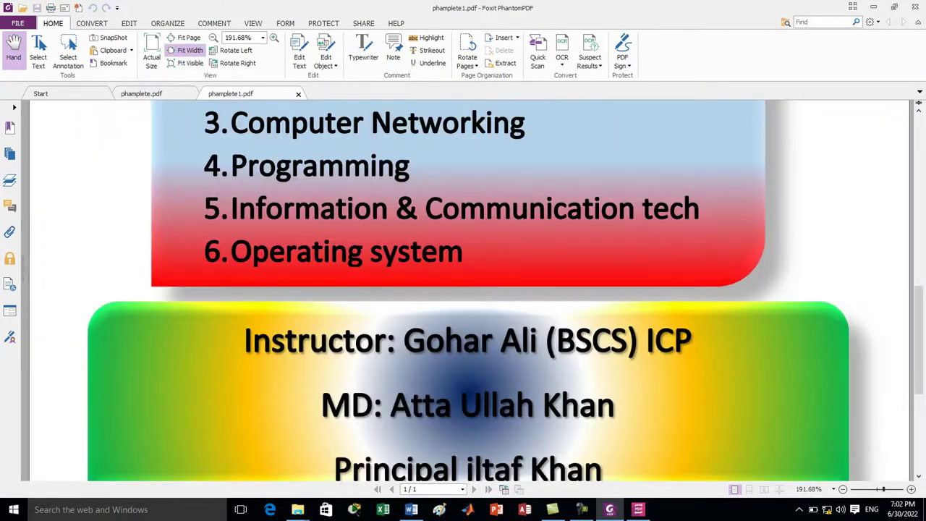
# Zoom out to check phamplete1's footer, then close the document and Foxit PhantomPDF.
pyautogui.click(842, 489)
pyautogui.click(842, 489)
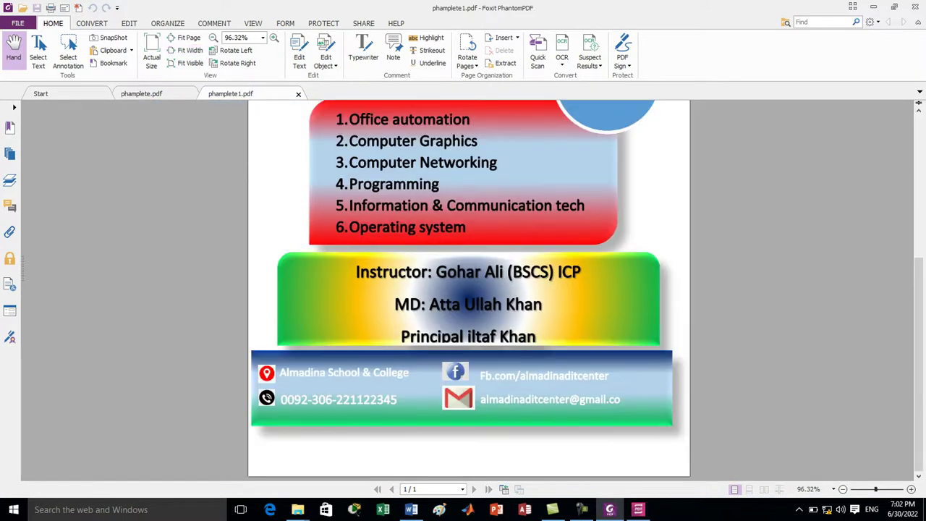
pyautogui.click(843, 489)
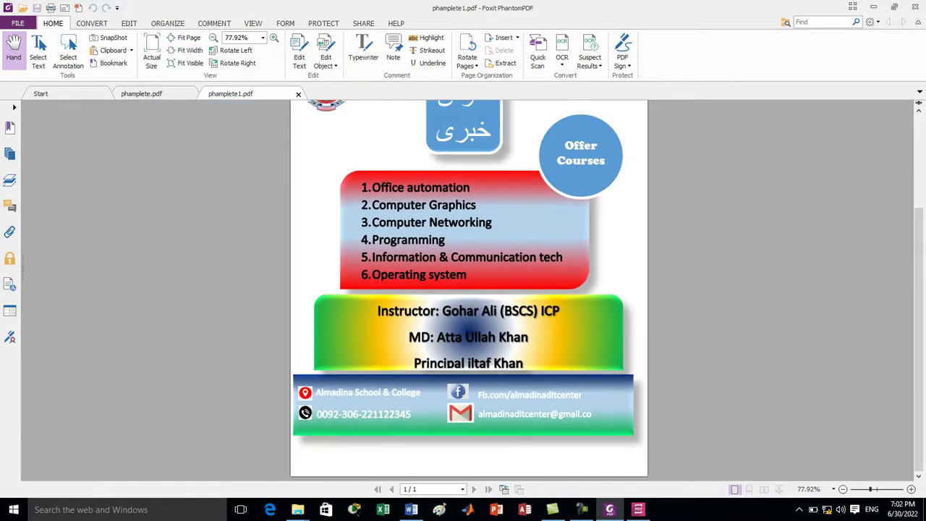
pyautogui.click(298, 94)
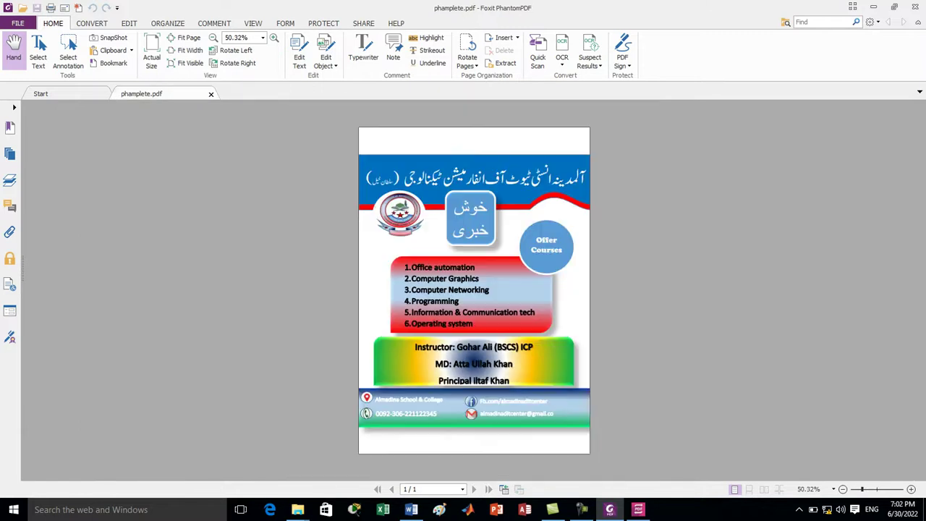
pyautogui.click(914, 7)
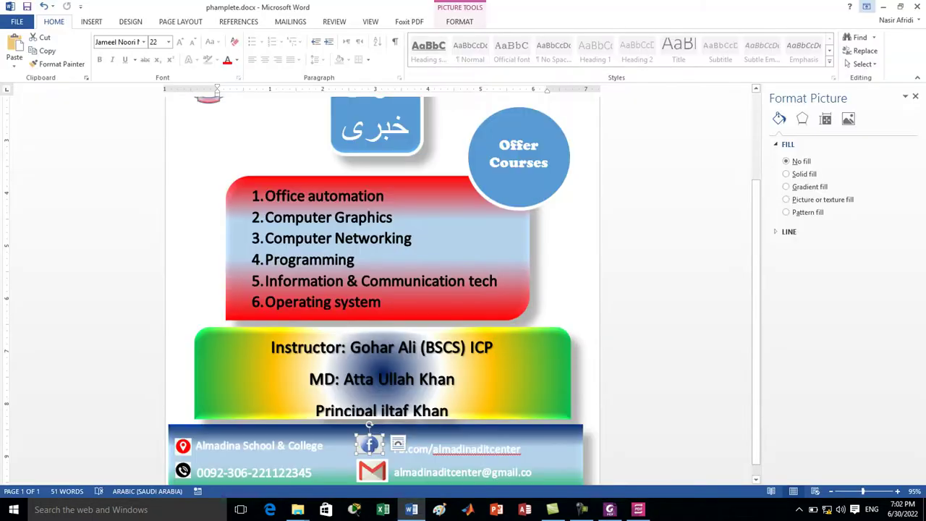
# Add phamplete1.pdf to the Icecream PDF Converter file list.
pyautogui.click(879, 6)
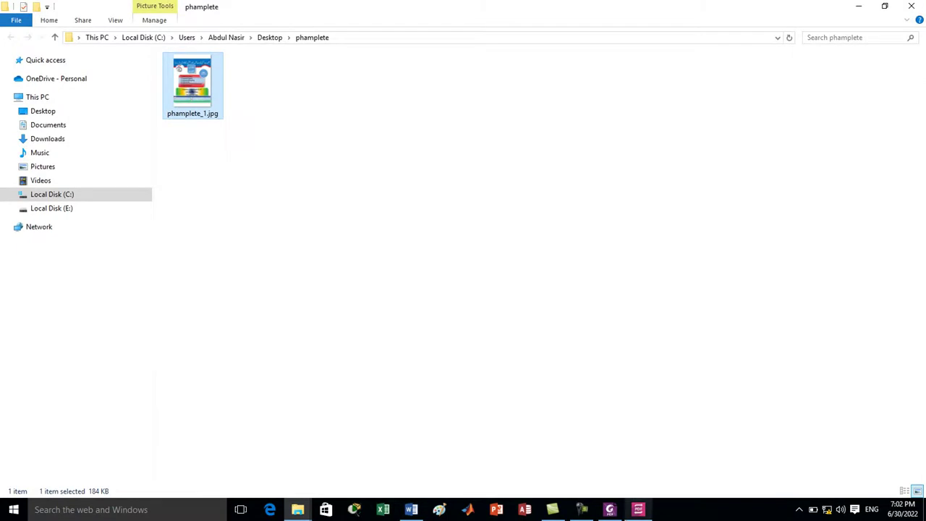
pyautogui.click(858, 6)
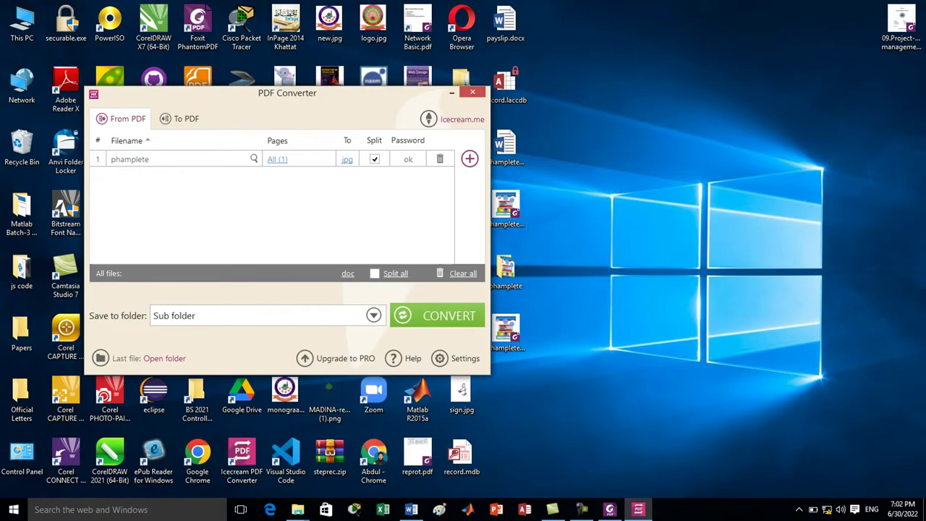
pyautogui.moveTo(506, 331); pyautogui.dragTo(311, 213)
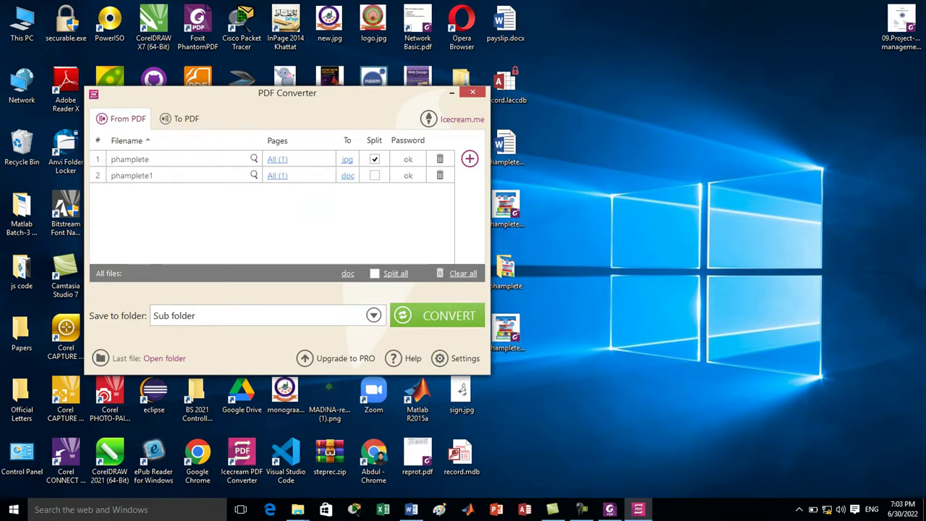
# Set phamplete1's output format to png, convert it, and open the output folder.
pyautogui.click(374, 158)
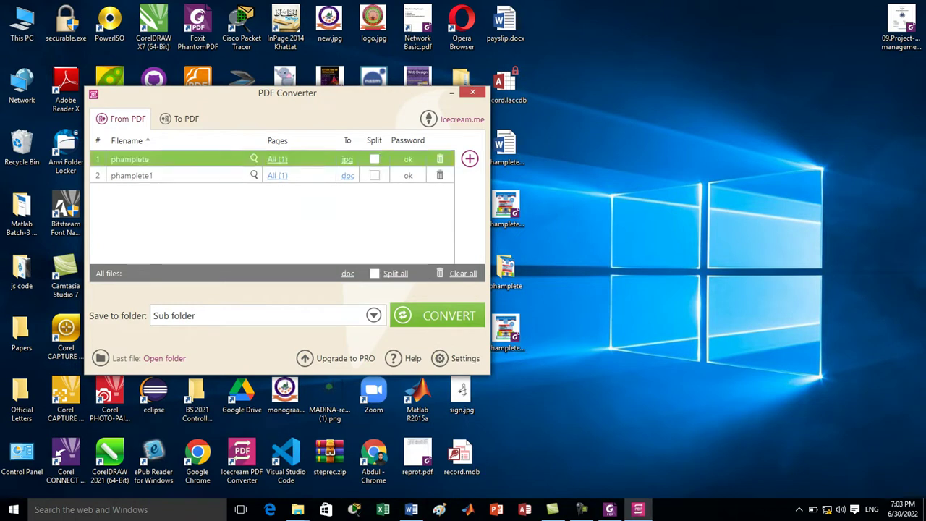
pyautogui.click(374, 175)
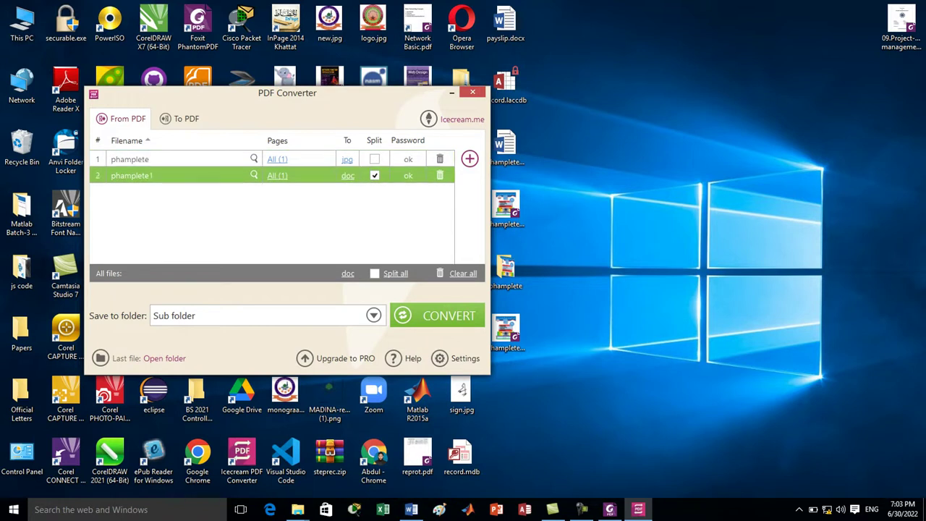
pyautogui.click(347, 175)
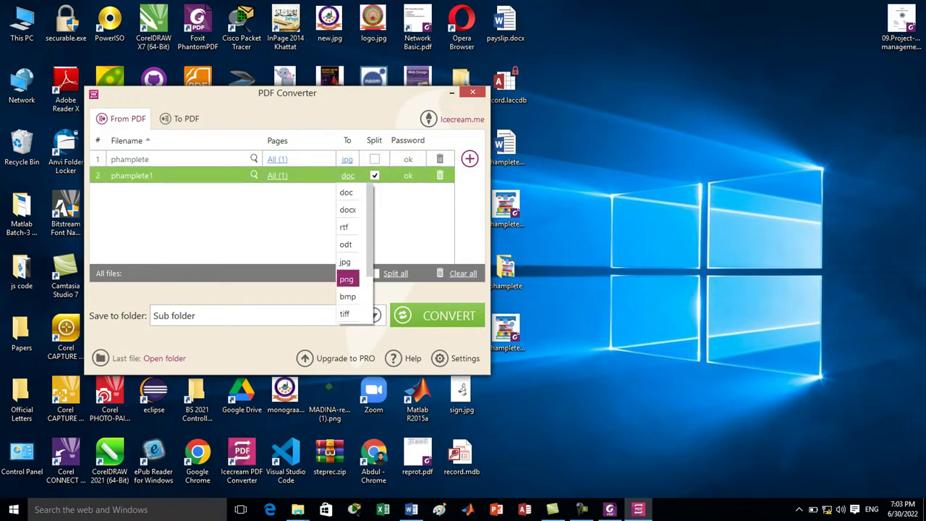
pyautogui.click(347, 278)
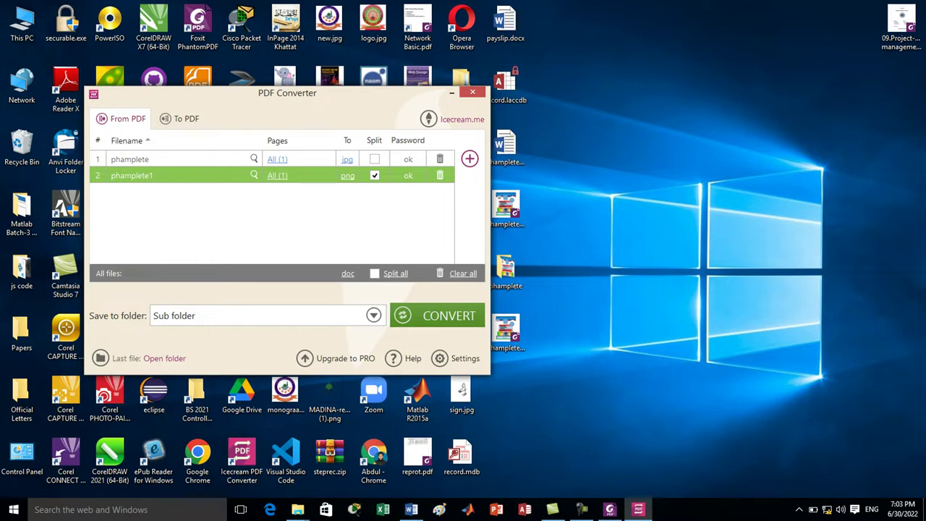
pyautogui.click(437, 316)
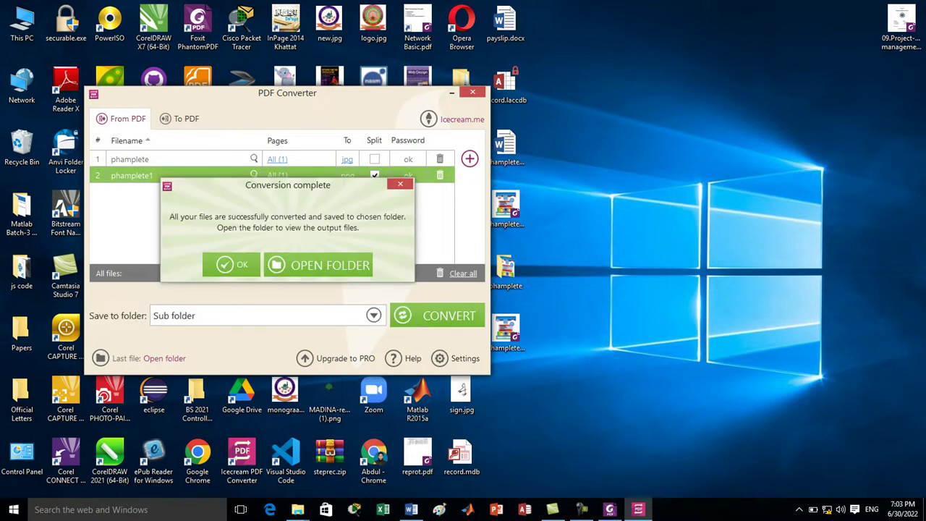
pyautogui.click(318, 265)
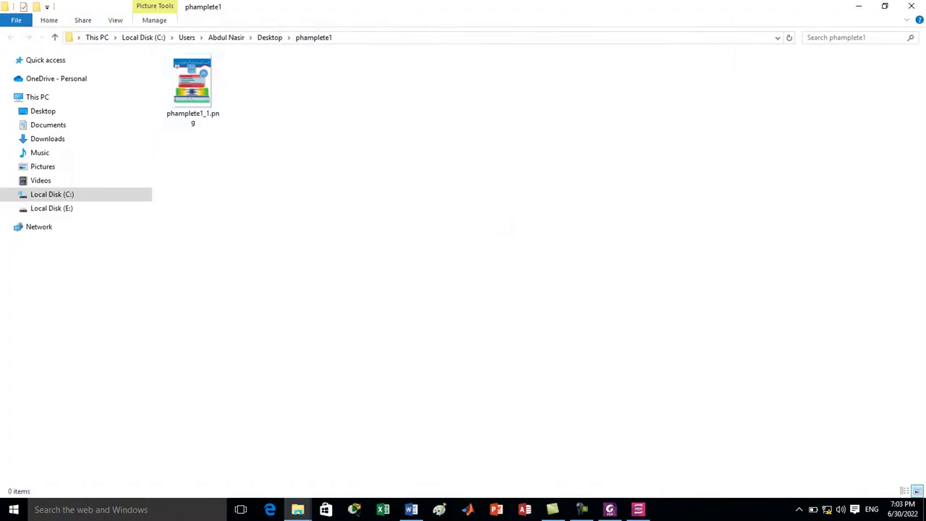
# View phamplete1_1.png in Photos, then close Photos, File Explorer and Icecream PDF Converter.
pyautogui.doubleClick(192, 83)
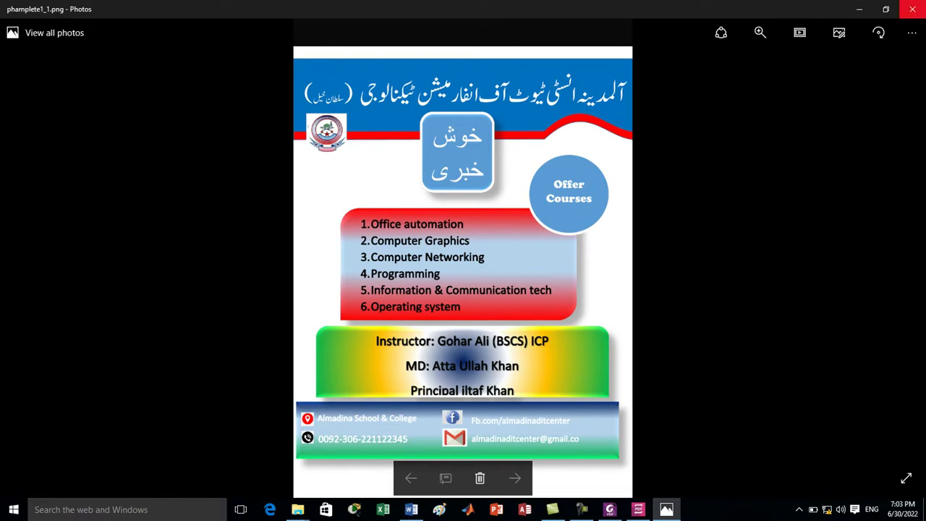
pyautogui.click(912, 8)
pyautogui.click(911, 6)
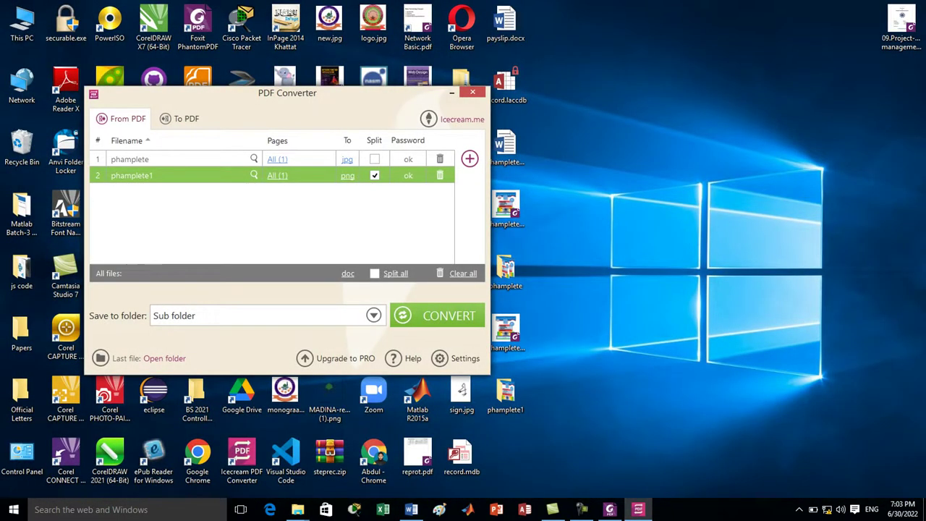
pyautogui.click(472, 92)
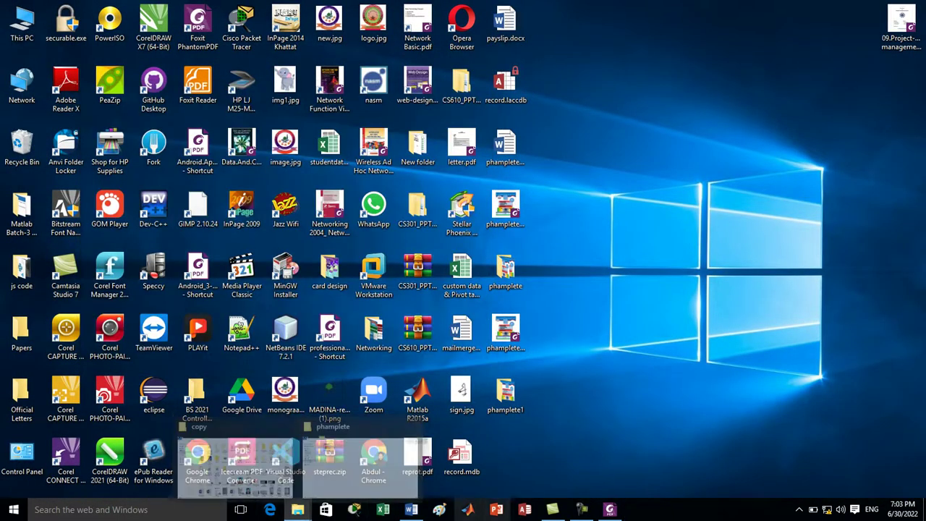
pyautogui.click(581, 509)
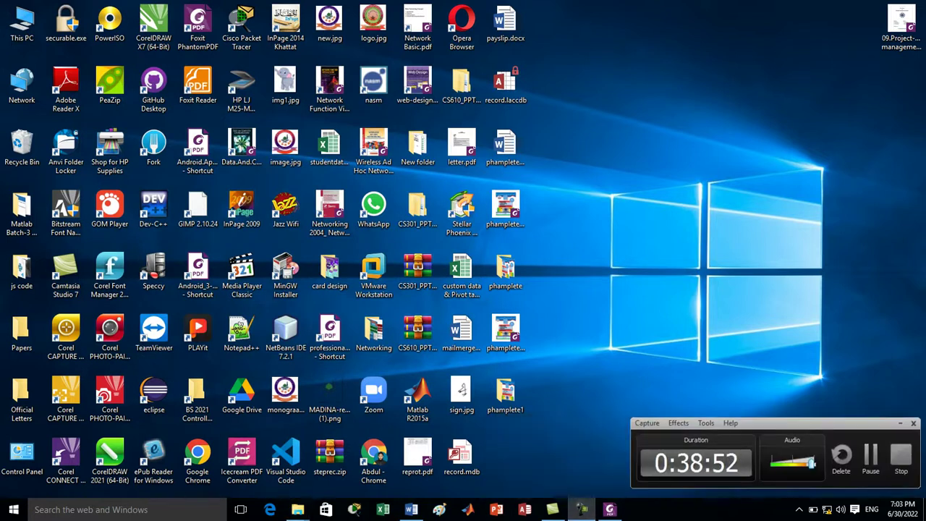